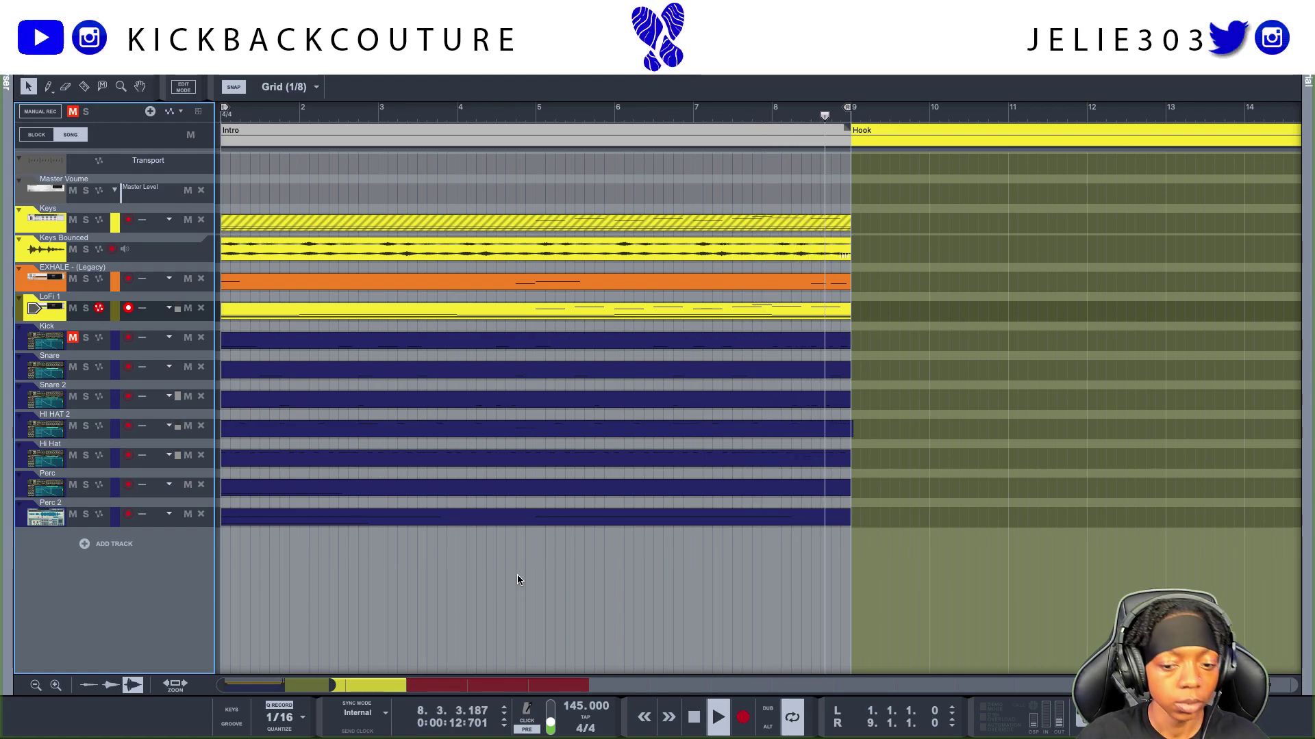
Step: Stop playback and return the song position to the start at 1.1.1.0
{"action": "key", "text": "space"}
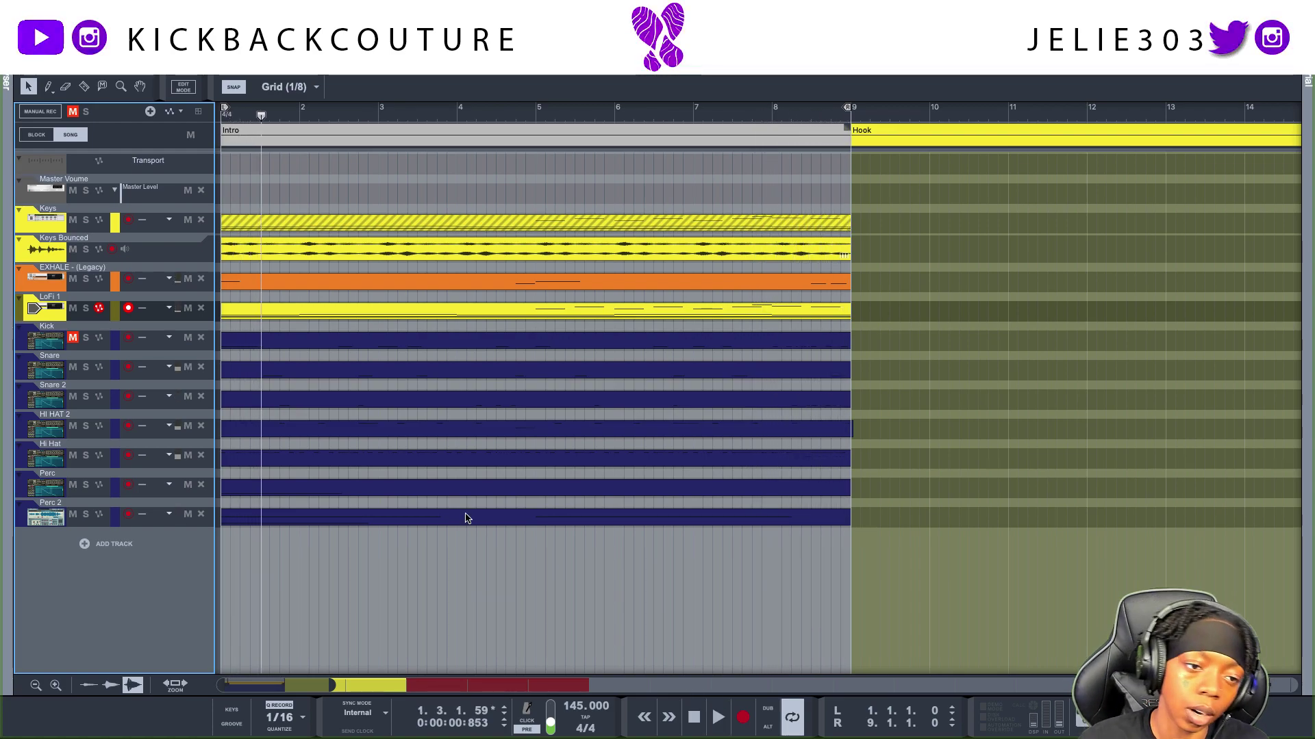
{"action": "left_click", "coordinate": [415, 575]}
{"action": "left_click", "coordinate": [694, 717]}
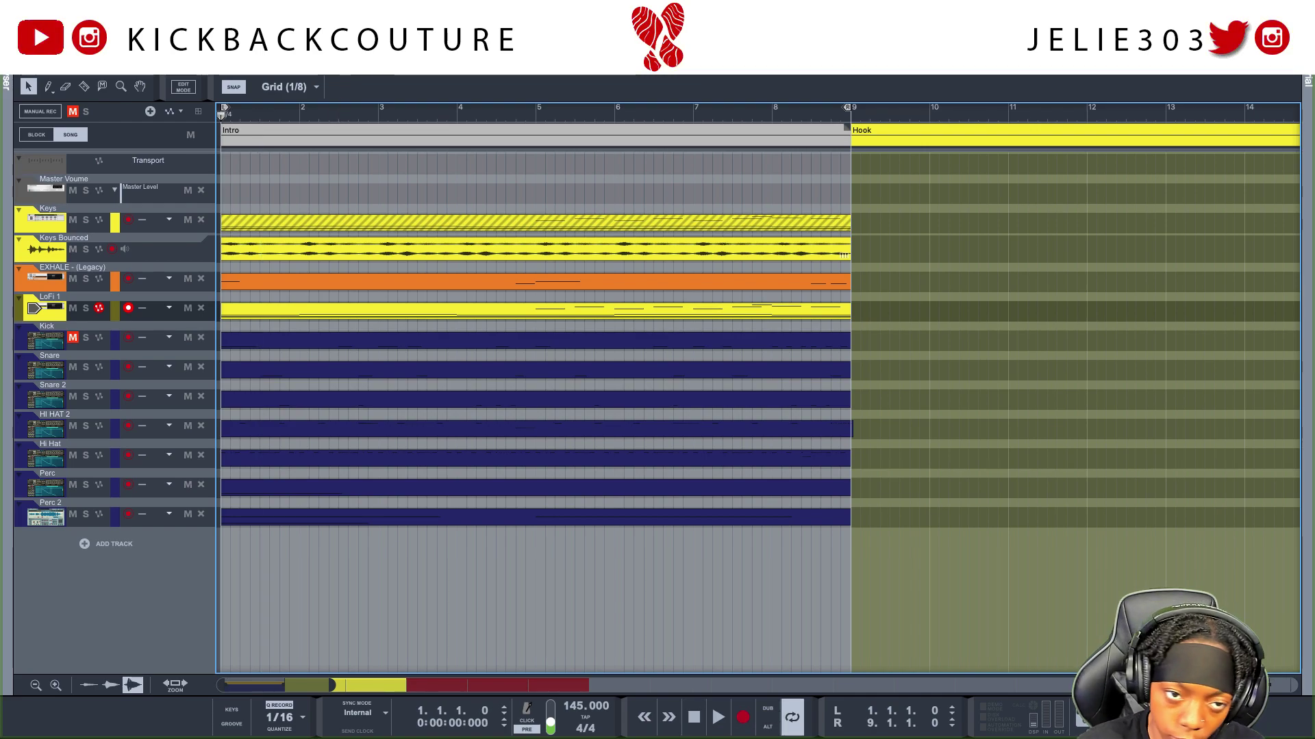
Step: Show the rack and look through its existing devices
{"action": "key", "text": "F6"}
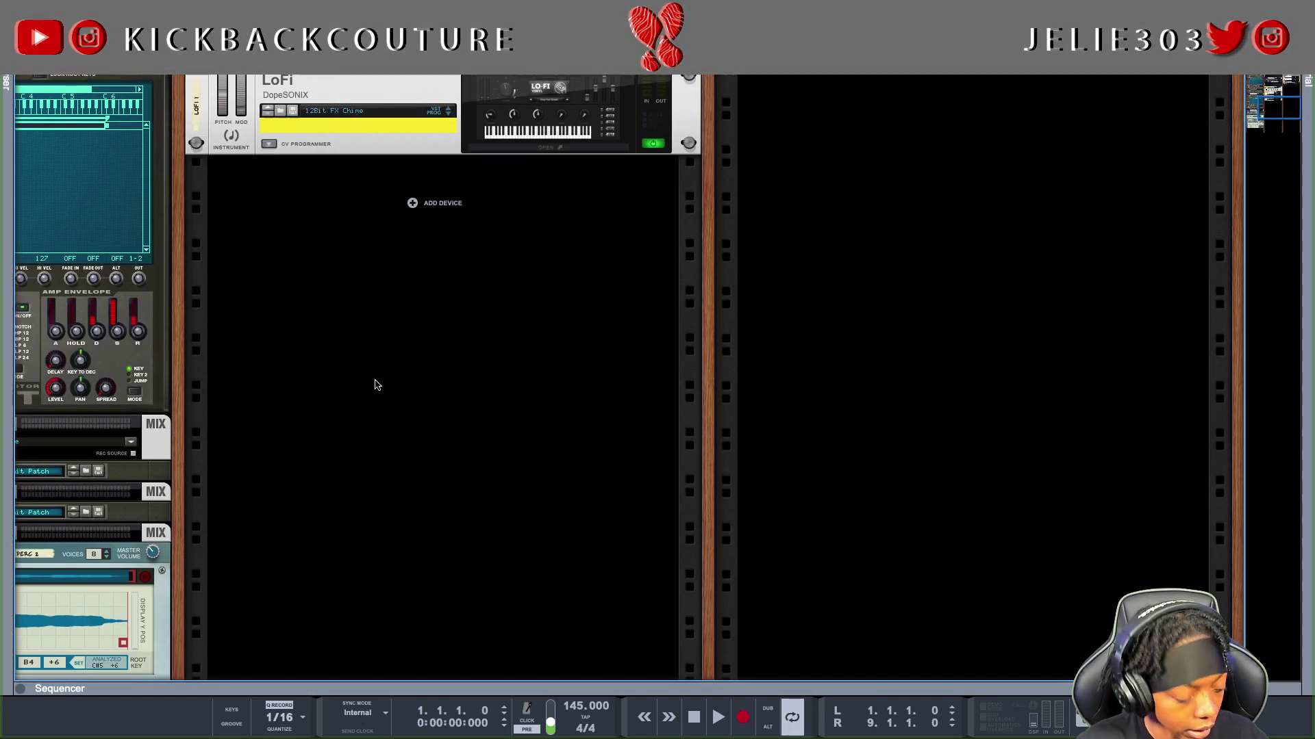
{"action": "scroll", "coordinate": [376, 384], "scroll_direction": "left", "scroll_amount": 5}
{"action": "scroll", "coordinate": [376, 384], "scroll_direction": "up", "scroll_amount": 6}
{"action": "scroll", "coordinate": [815, 376], "scroll_direction": "up", "scroll_amount": 10}
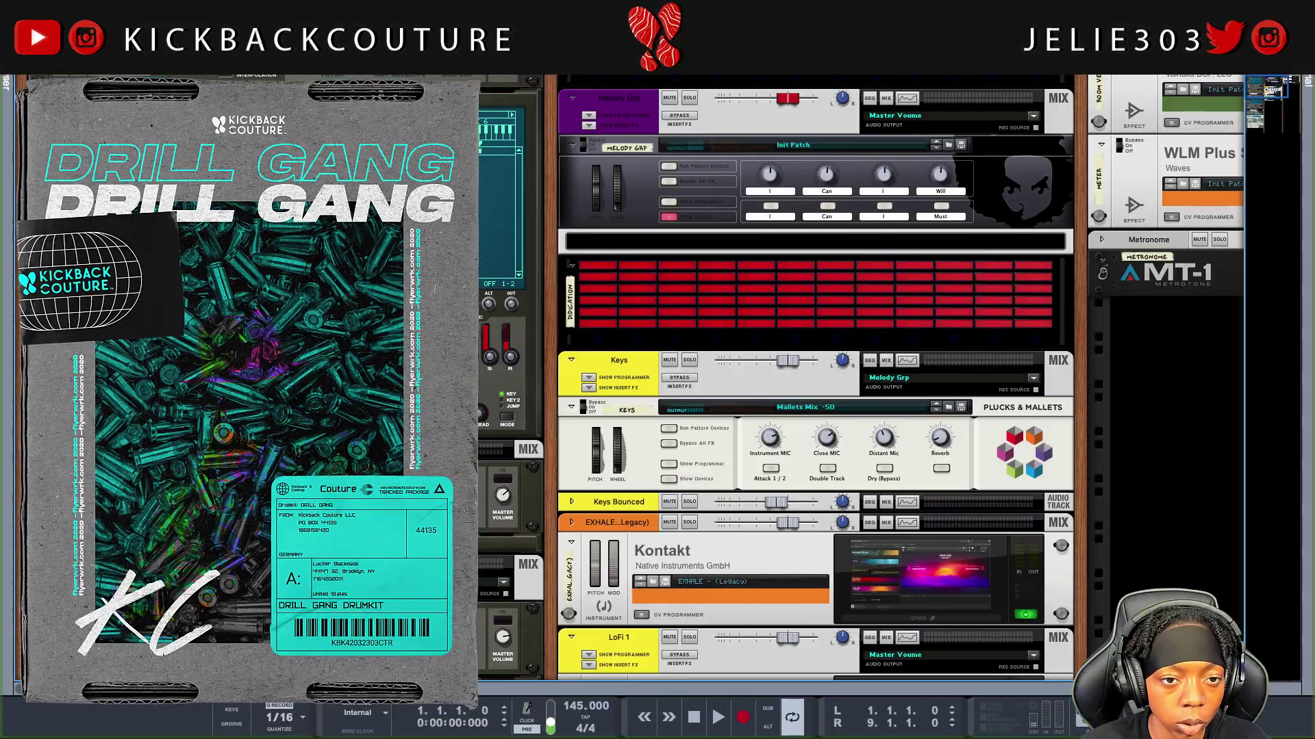
{"action": "scroll", "coordinate": [815, 377], "scroll_direction": "down", "scroll_amount": 15}
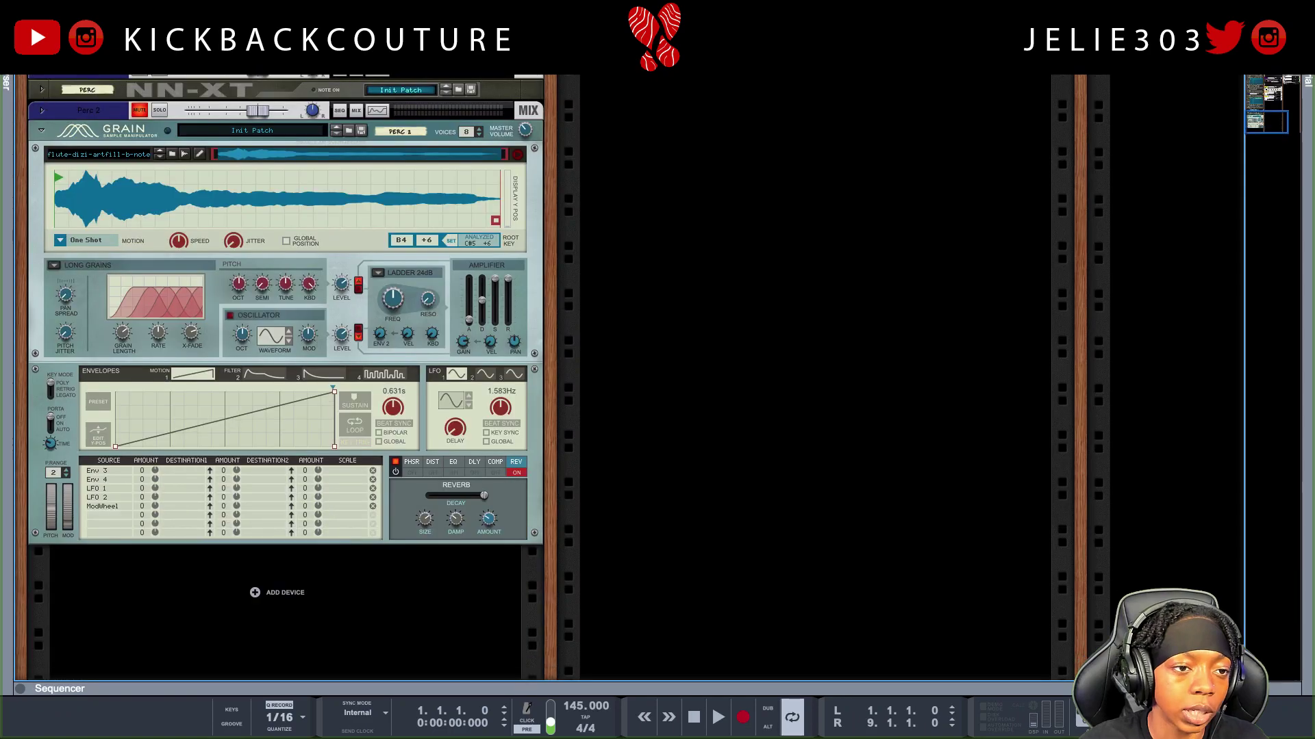
Step: Open the browser, view the sample folders of the [KC] Drill Gang kit, and go back to the Kick sampler in the rack
{"action": "key", "text": "F3"}
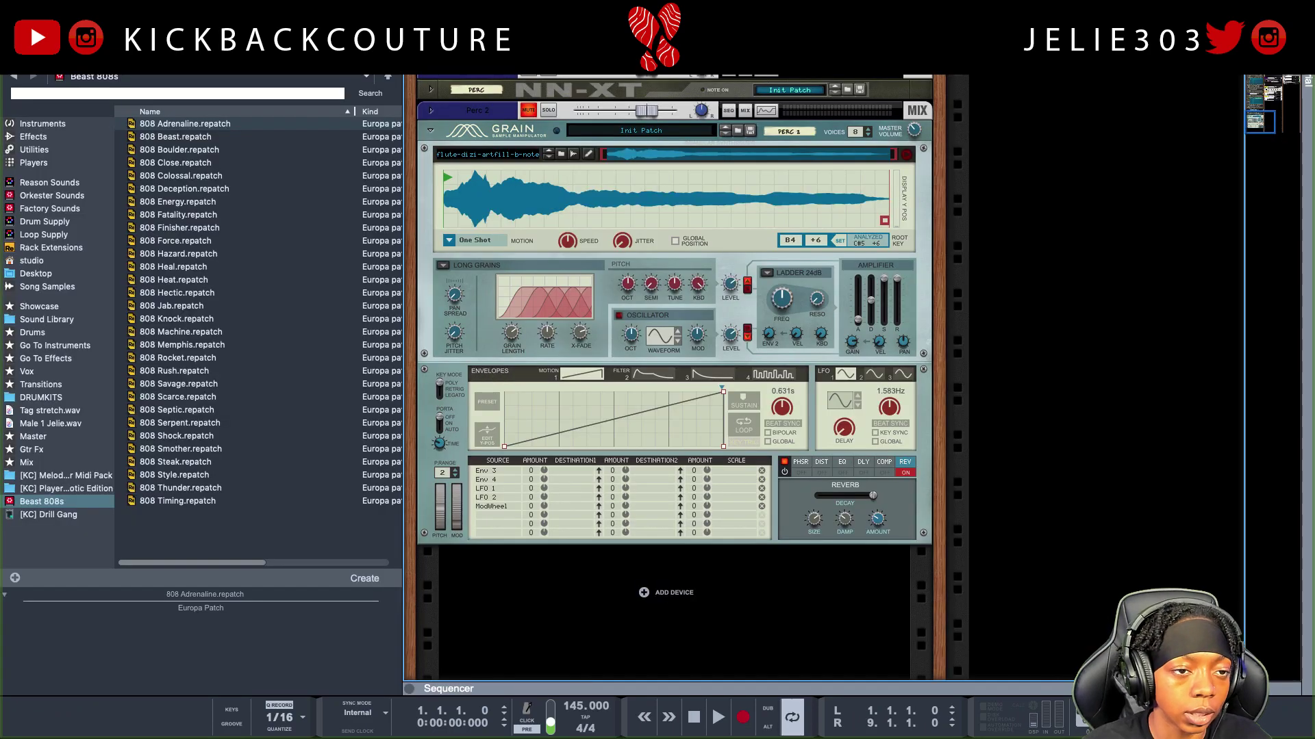
{"action": "left_click", "coordinate": [77, 514]}
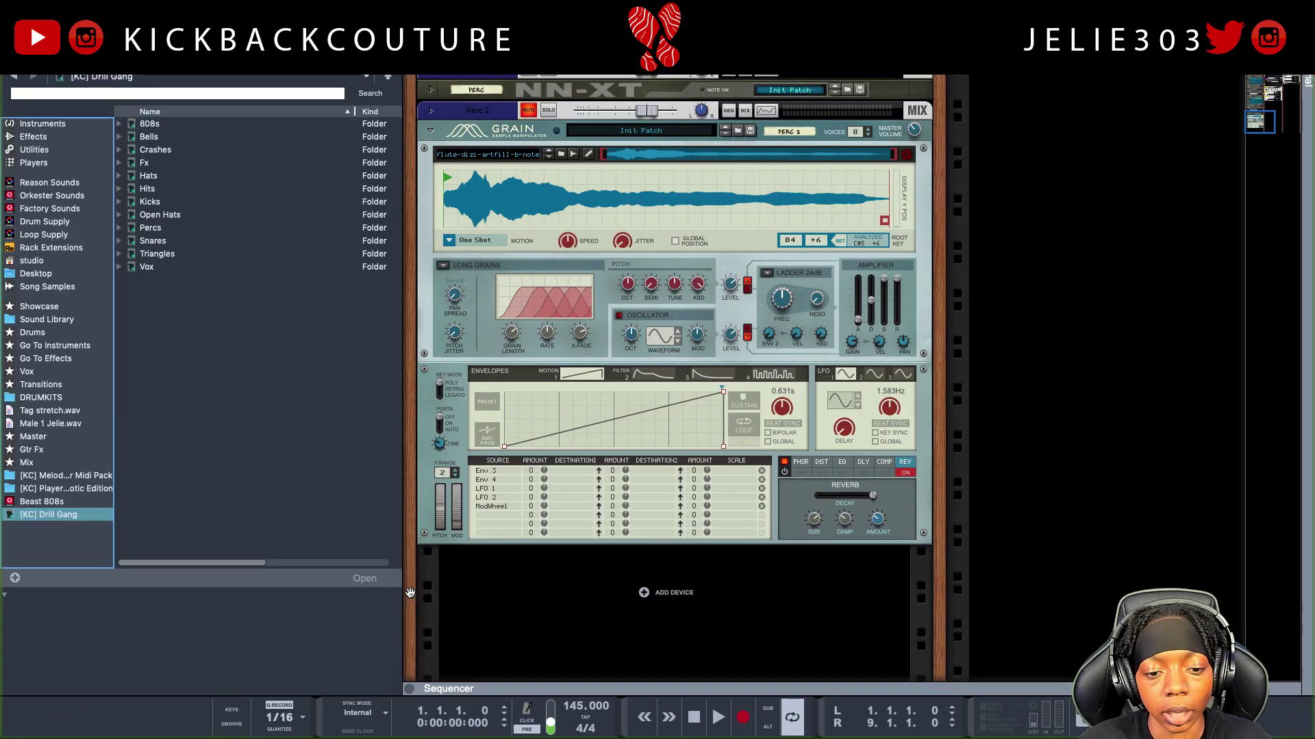
{"action": "scroll", "coordinate": [435, 619], "scroll_direction": "up", "scroll_amount": 10}
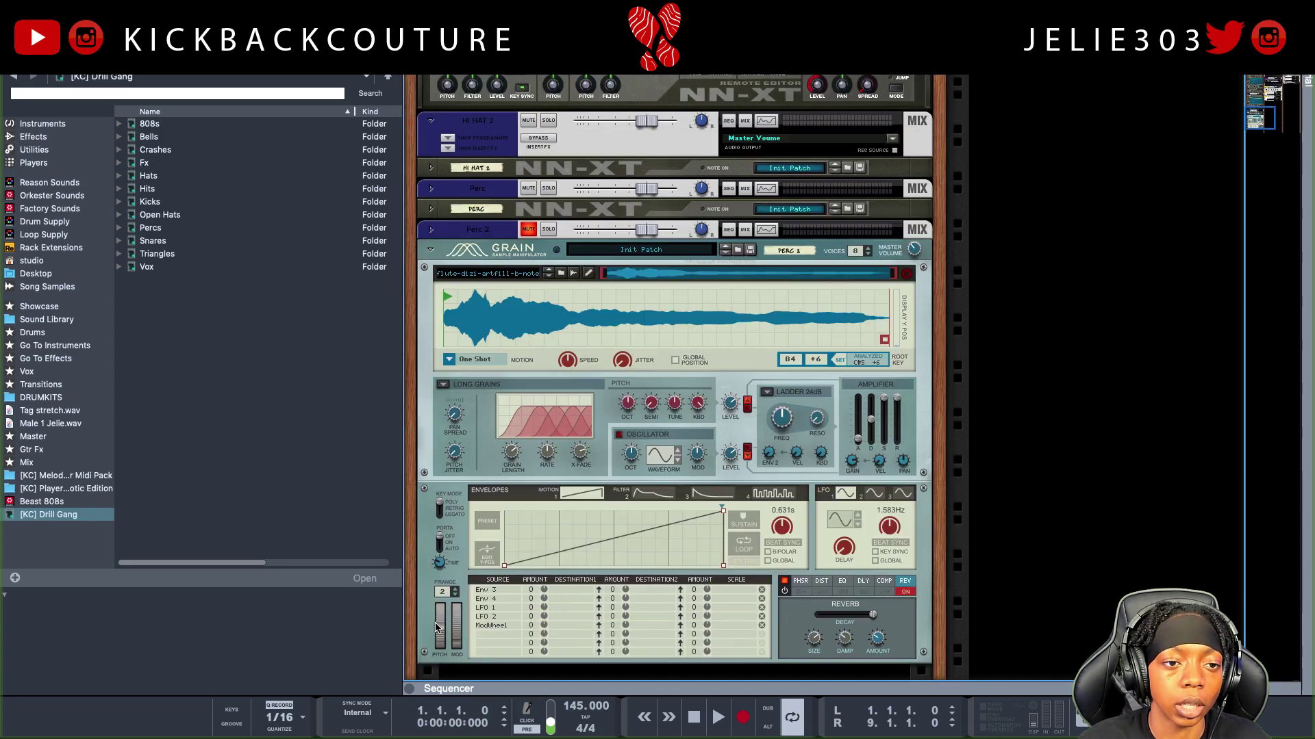
{"action": "scroll", "coordinate": [432, 591], "scroll_direction": "up", "scroll_amount": 15}
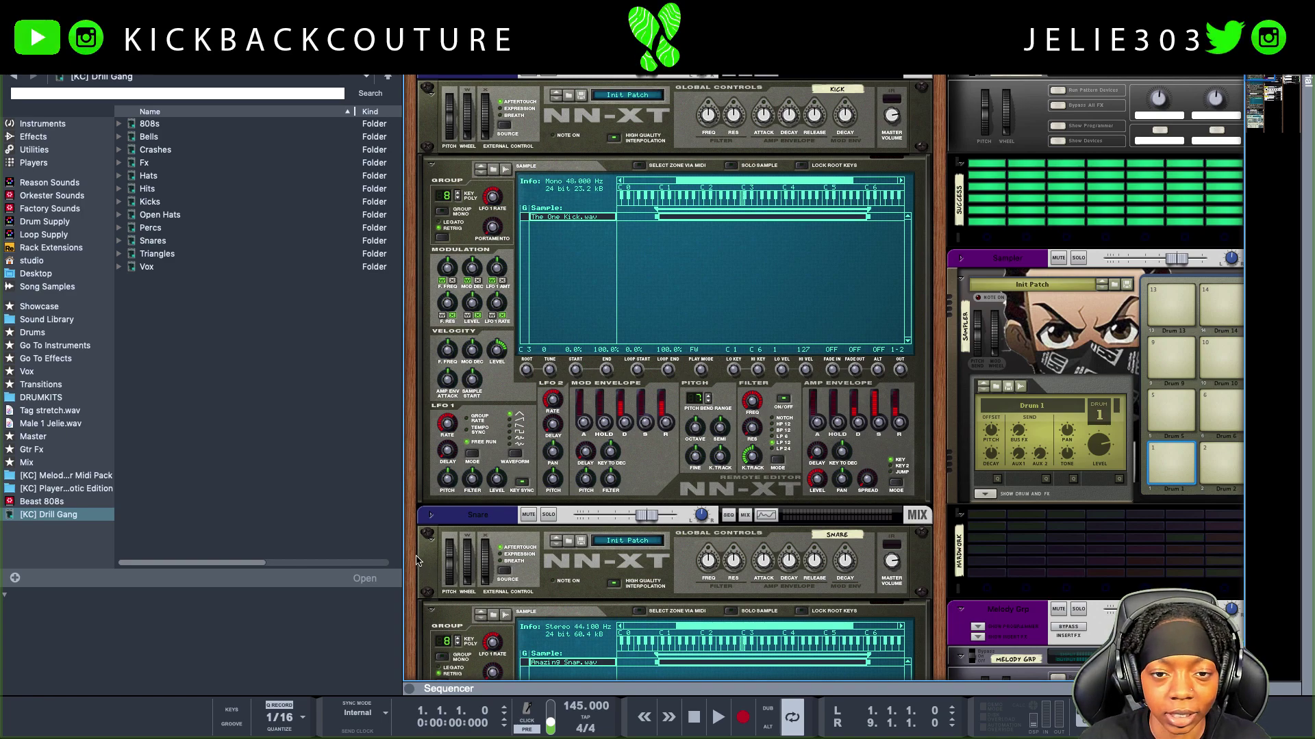
Step: Add an NN19 Digital Sampler from the built-in instruments to the rack
{"action": "left_click", "coordinate": [55, 125]}
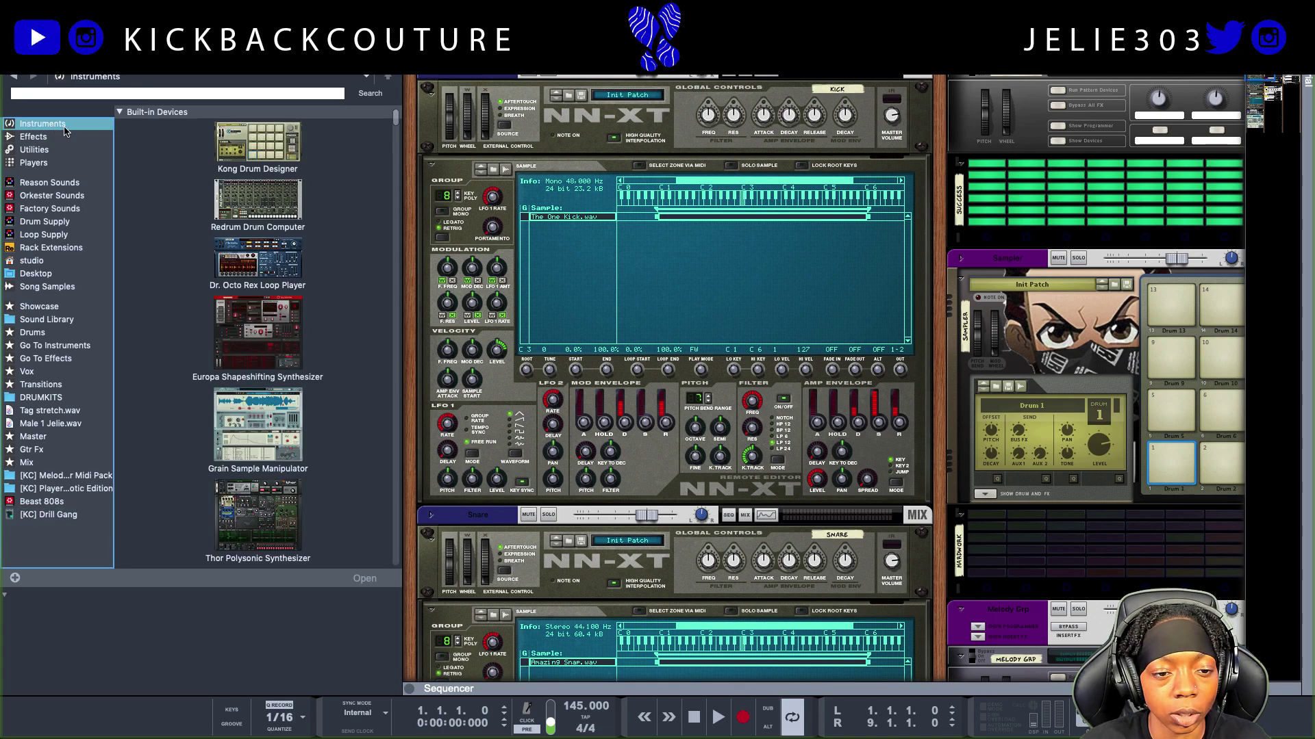
{"action": "scroll", "coordinate": [294, 421], "scroll_direction": "down", "scroll_amount": 5}
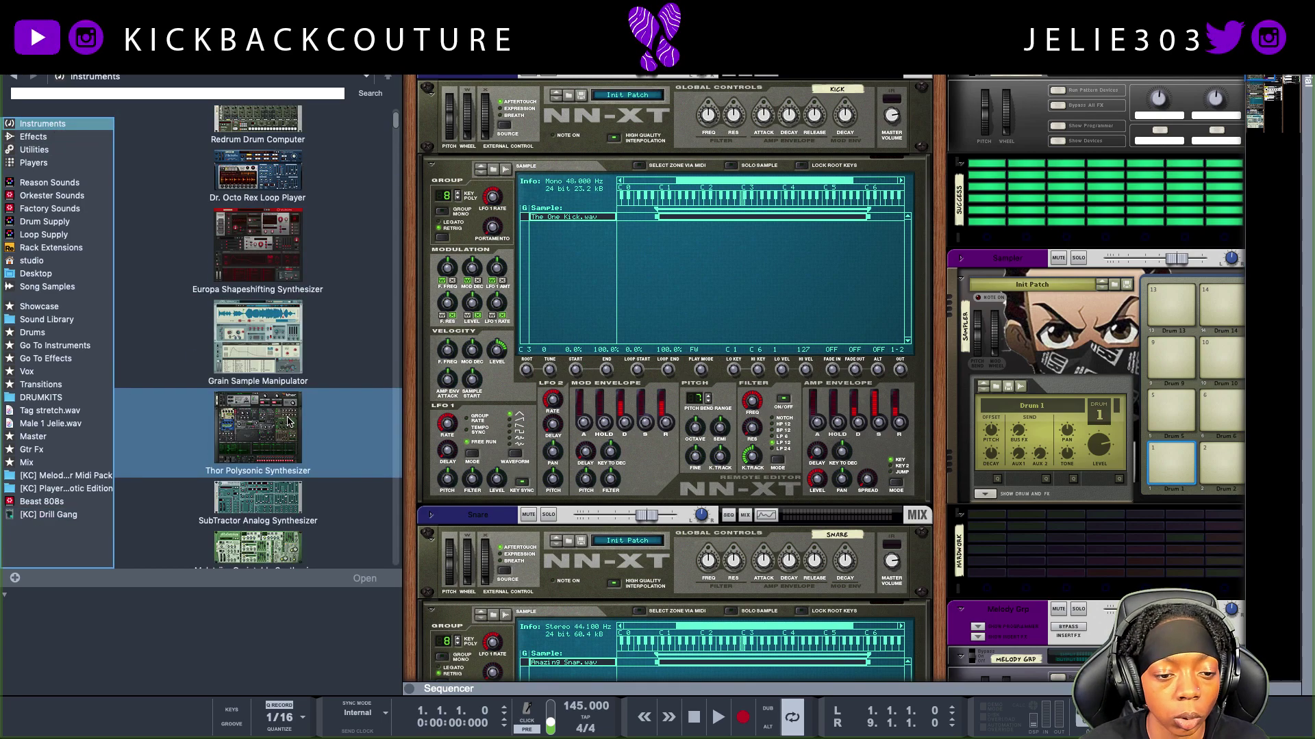
{"action": "scroll", "coordinate": [289, 469], "scroll_direction": "down", "scroll_amount": 1}
{"action": "left_click_drag", "start_coordinate": [274, 361], "coordinate": [459, 370]}
{"action": "scroll", "coordinate": [245, 417], "scroll_direction": "down", "scroll_amount": 12}
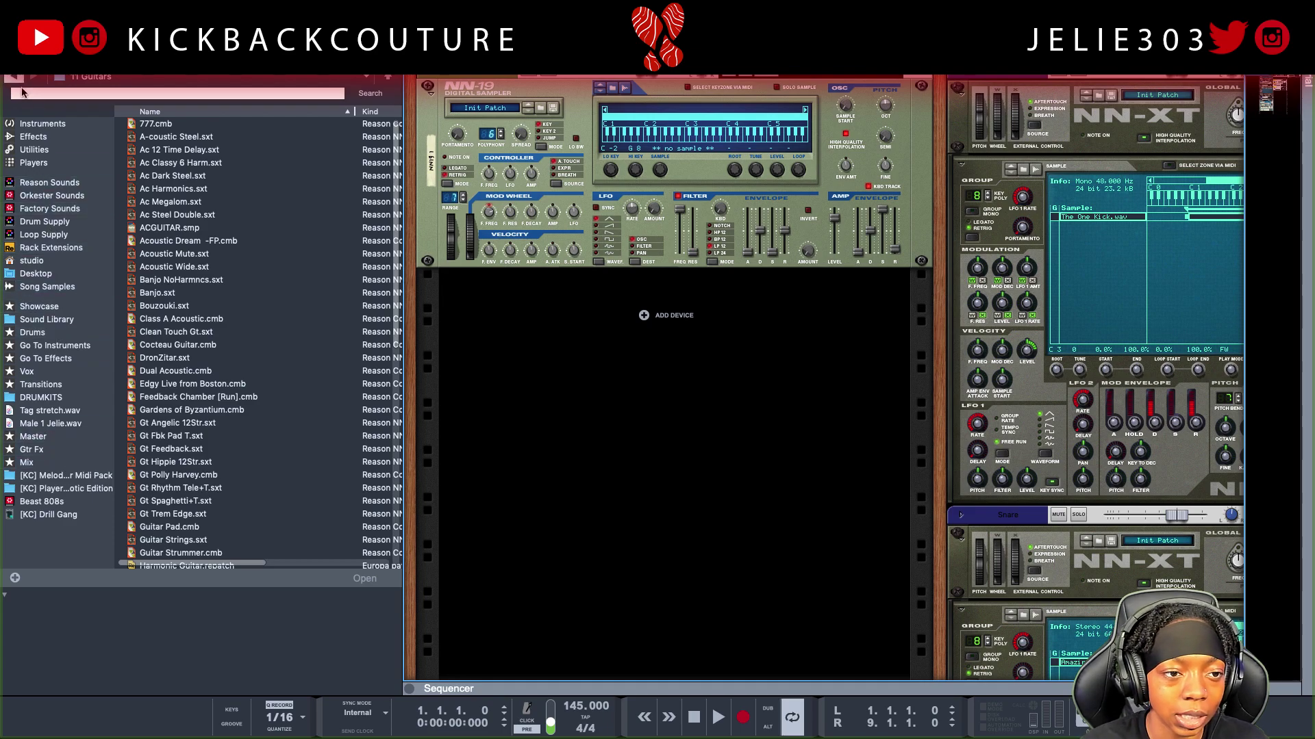
{"action": "left_click", "coordinate": [41, 124]}
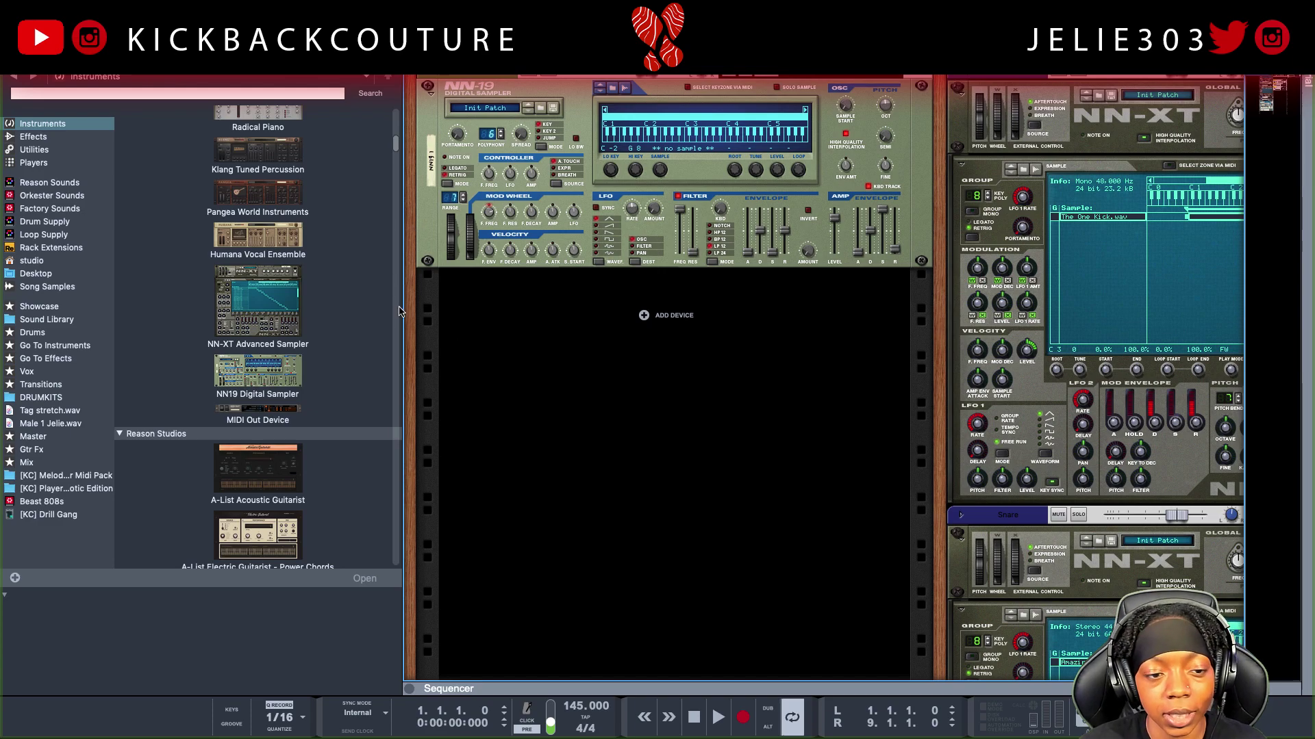
Step: Audition samples in the 808s folder of the [KC] Drill Gang kit and load C Wavey Sub Bass.wav into the NN-19
{"action": "left_click", "coordinate": [48, 514]}
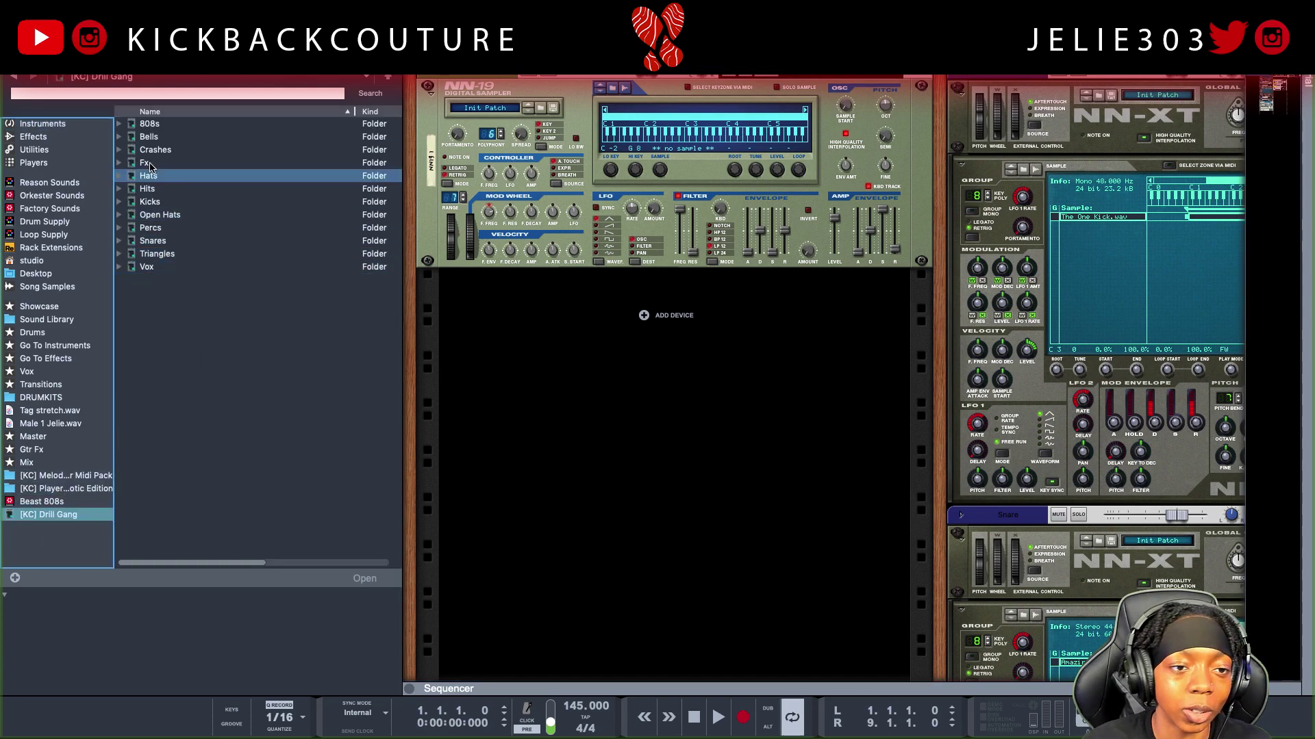
{"action": "left_click", "coordinate": [119, 123]}
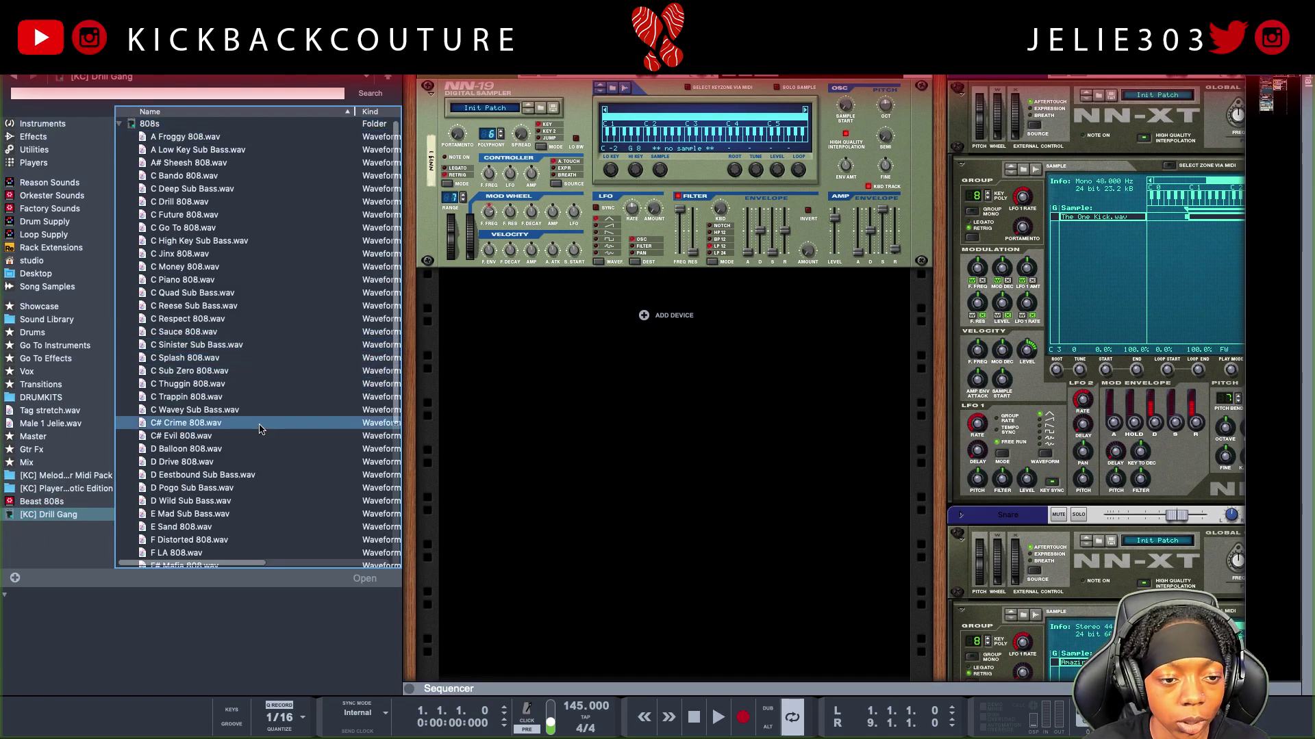
{"action": "left_click", "coordinate": [234, 408]}
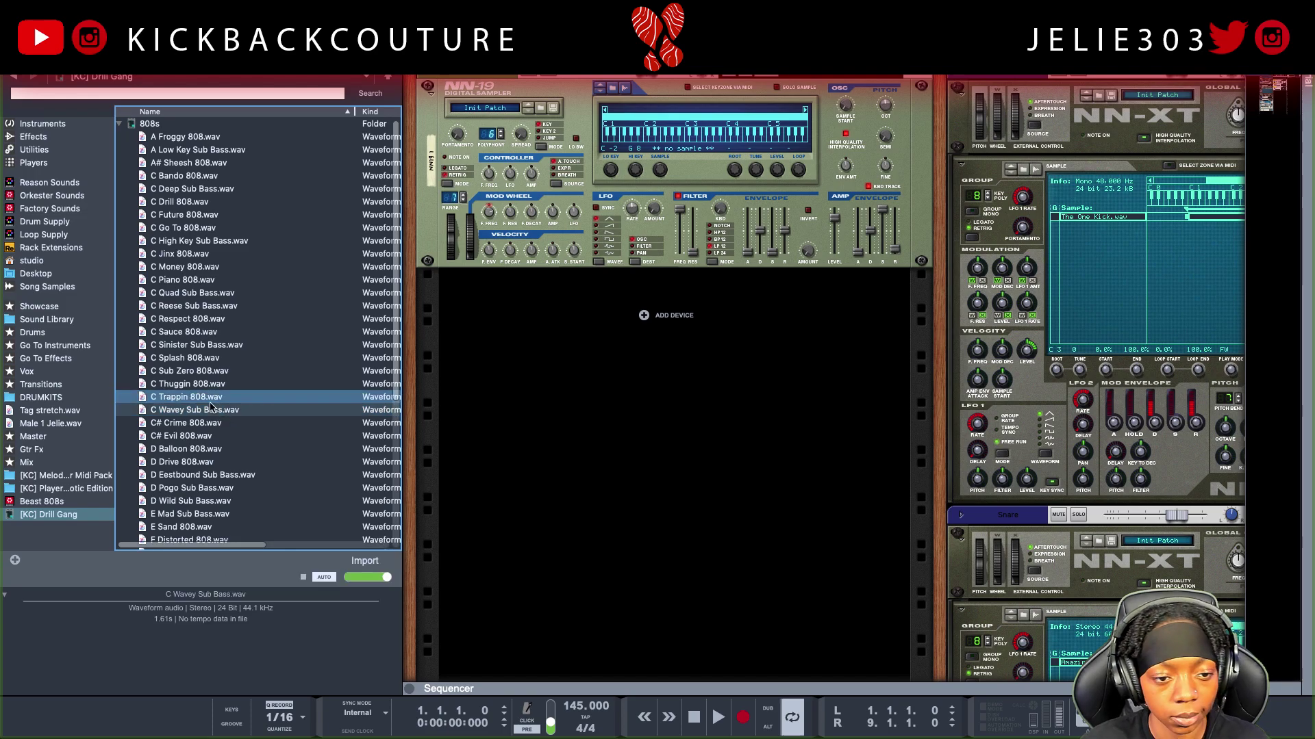
{"action": "left_click", "coordinate": [209, 423]}
{"action": "key", "text": "Up"}
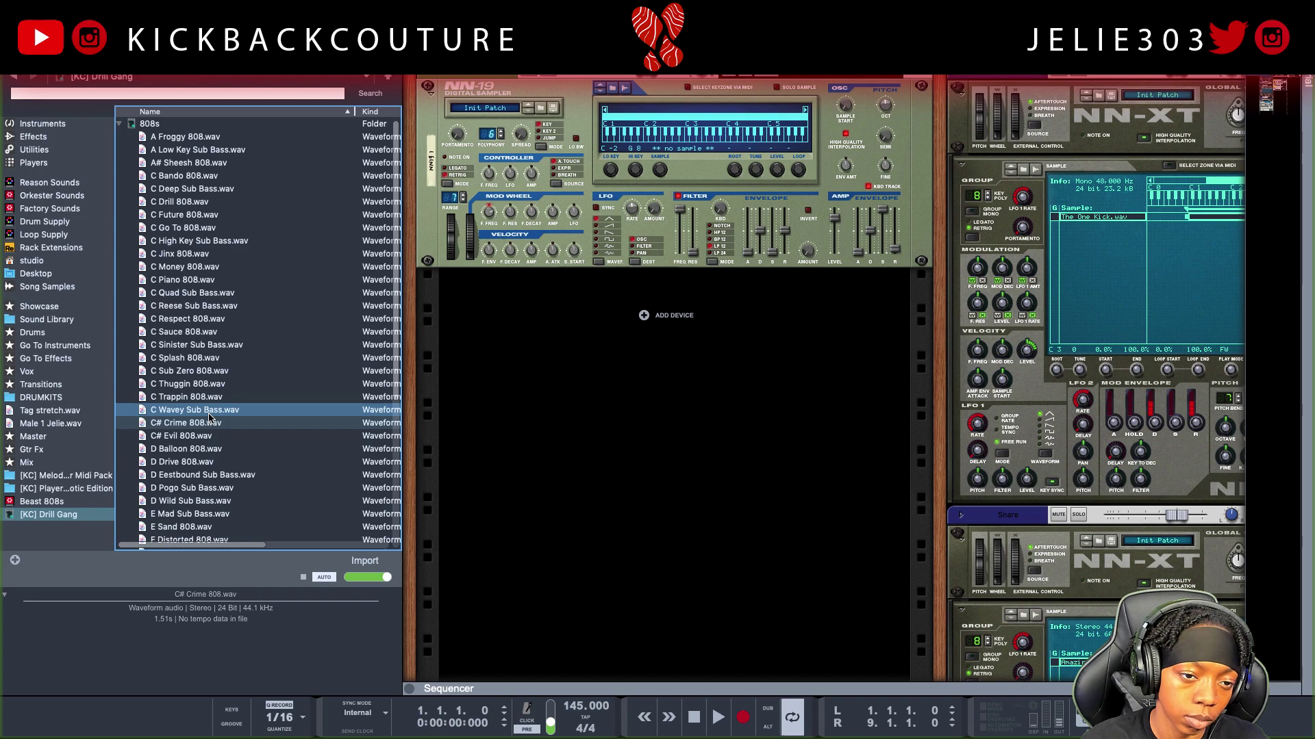
{"action": "left_click_drag", "start_coordinate": [207, 416], "coordinate": [478, 237]}
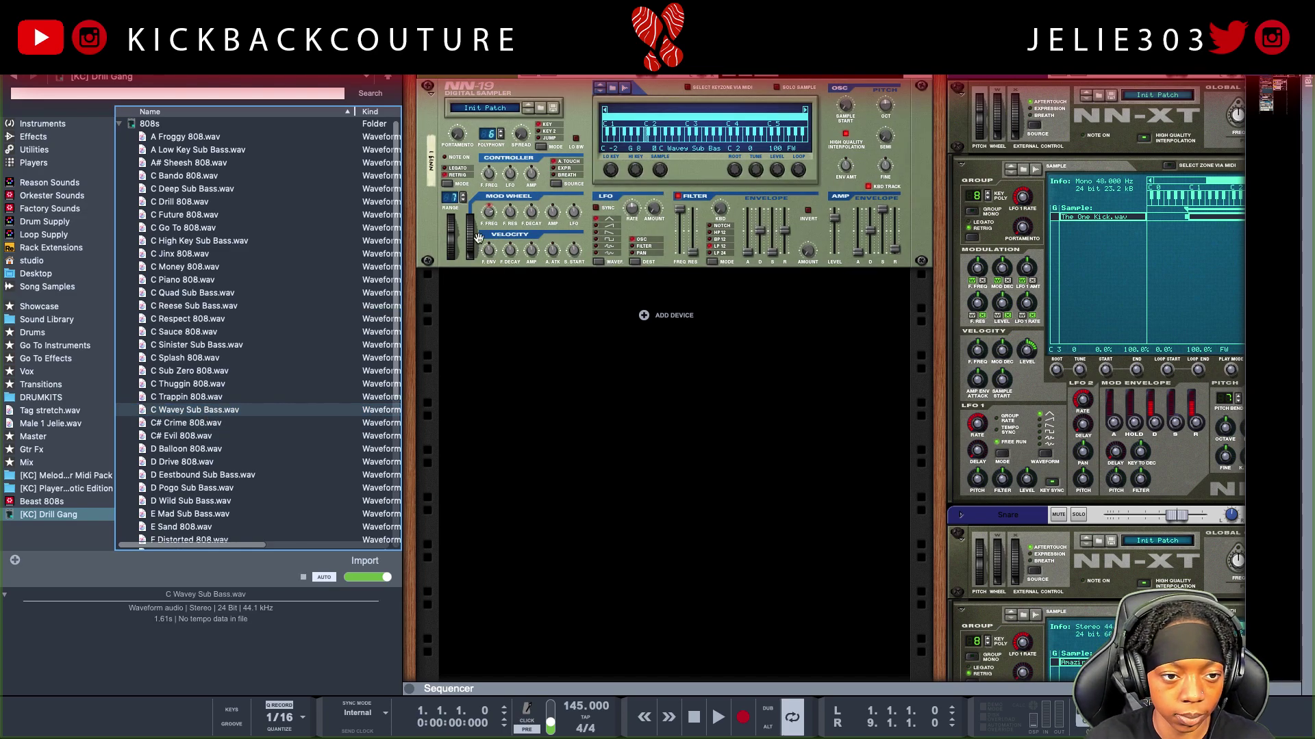
Step: Close the browser and set the NN-19's polyphony to 1
{"action": "left_click", "coordinate": [42, 124]}
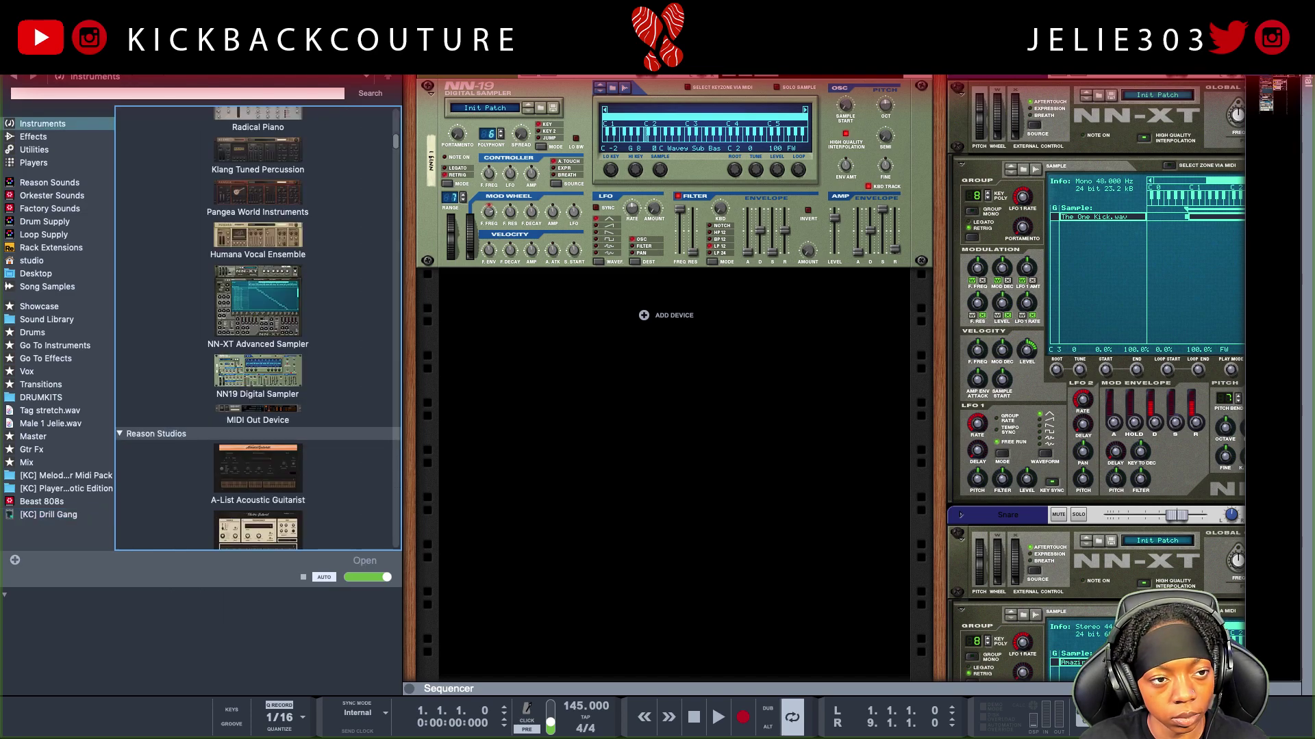
{"action": "key", "text": "F3"}
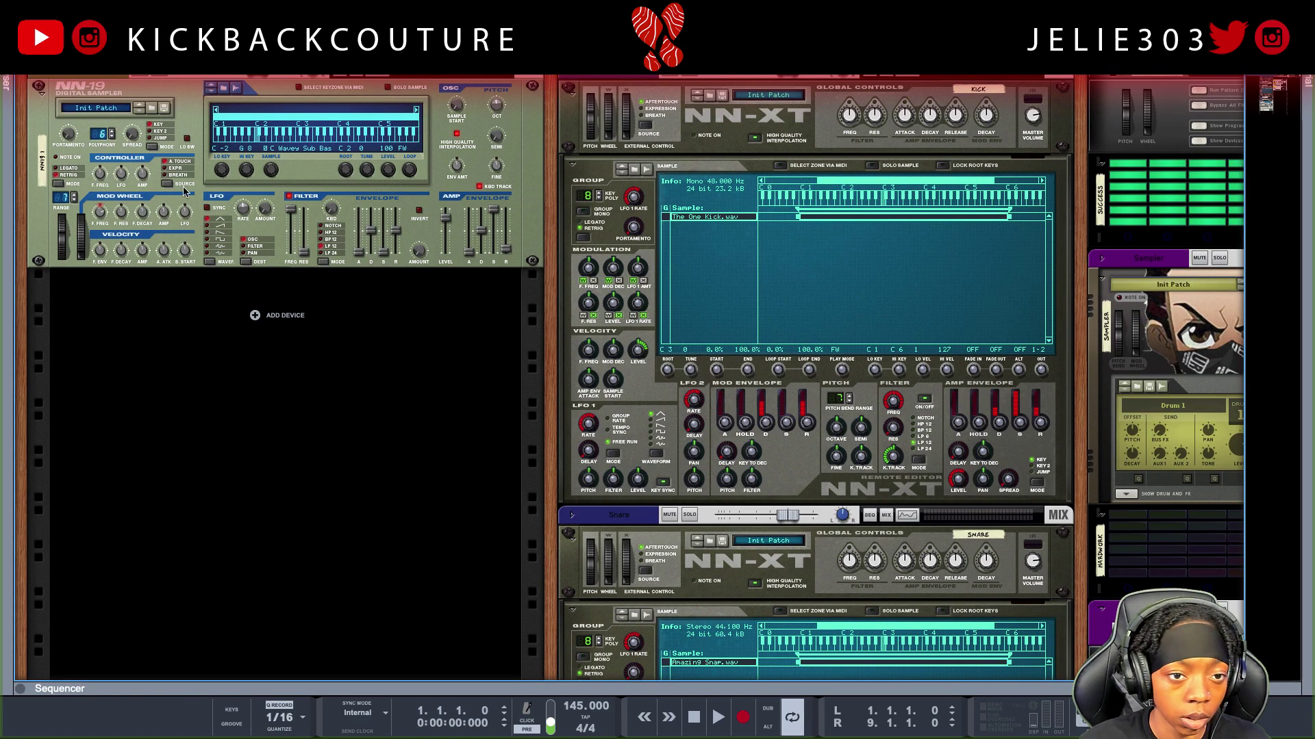
{"action": "left_click", "coordinate": [39, 96]}
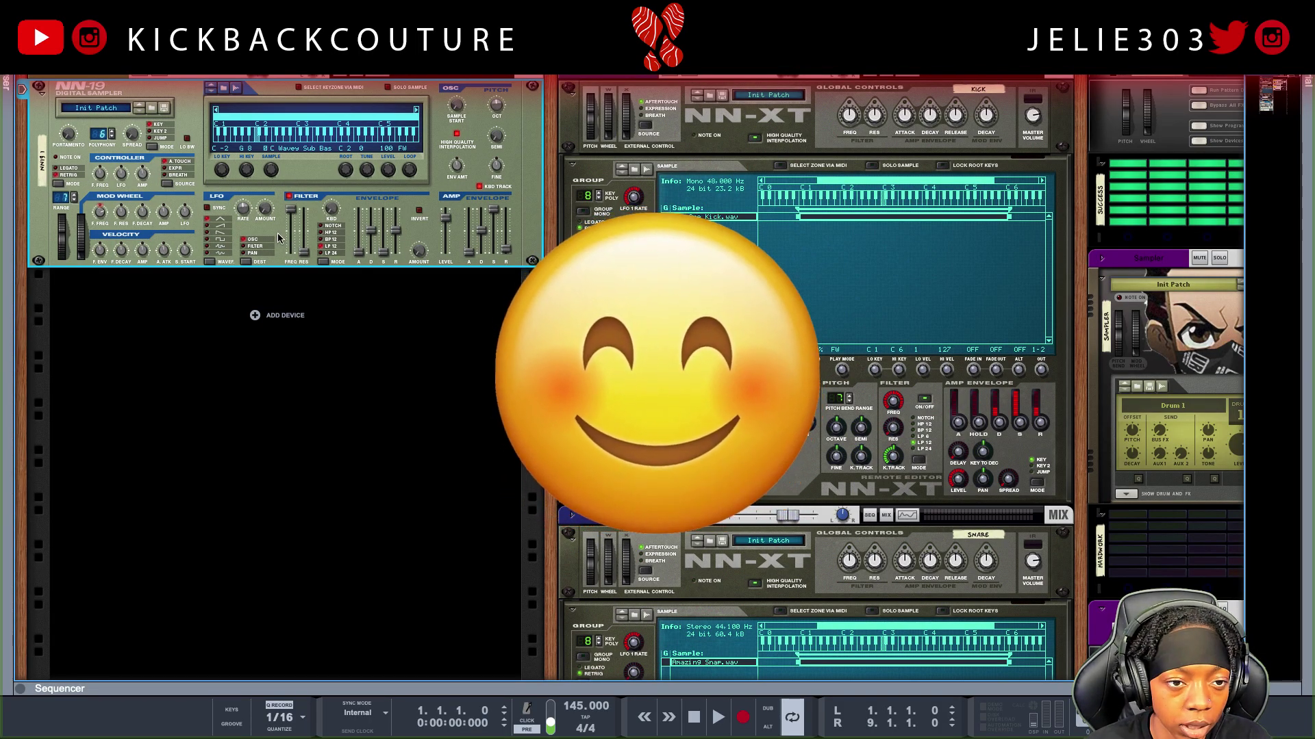
{"action": "left_click", "coordinate": [94, 332]}
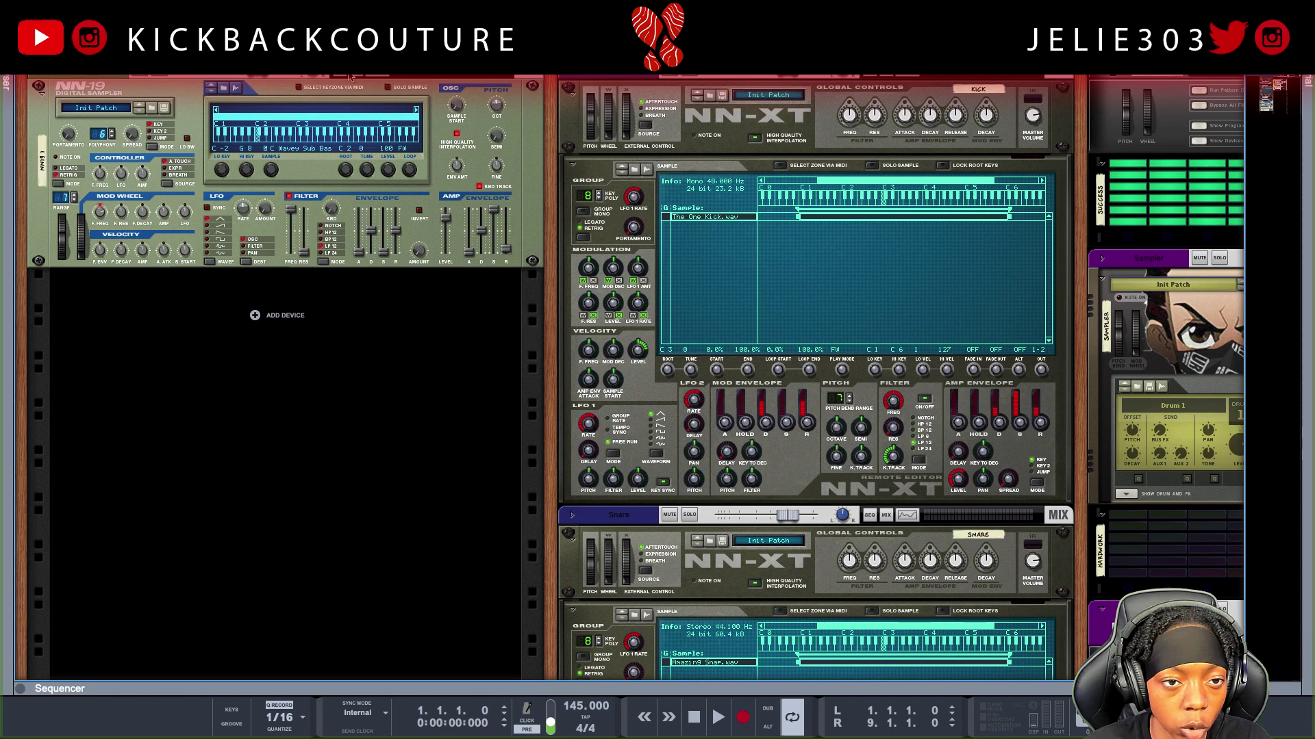
{"action": "left_click", "coordinate": [133, 112]}
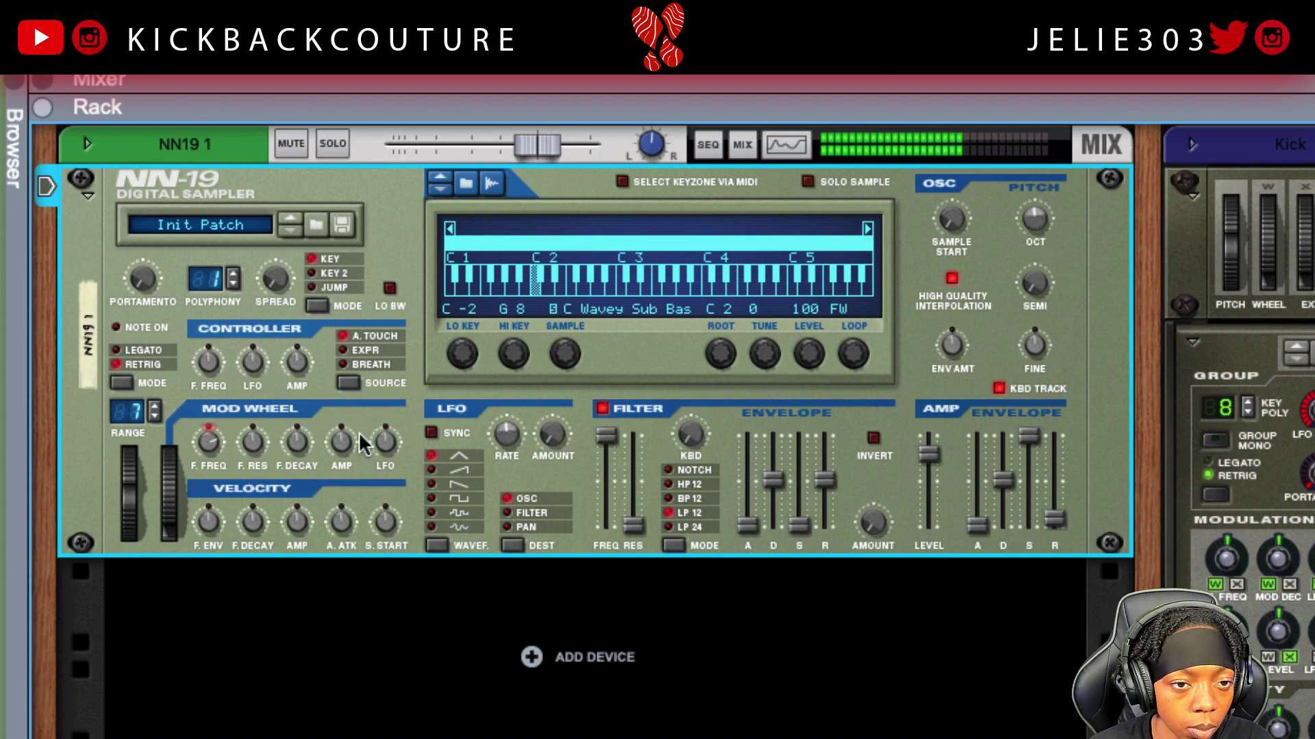
Step: Compare Legato and Retrig, leave the NN-19 in Legato mode, and raise its portamento to 117
{"action": "left_click", "coordinate": [149, 351]}
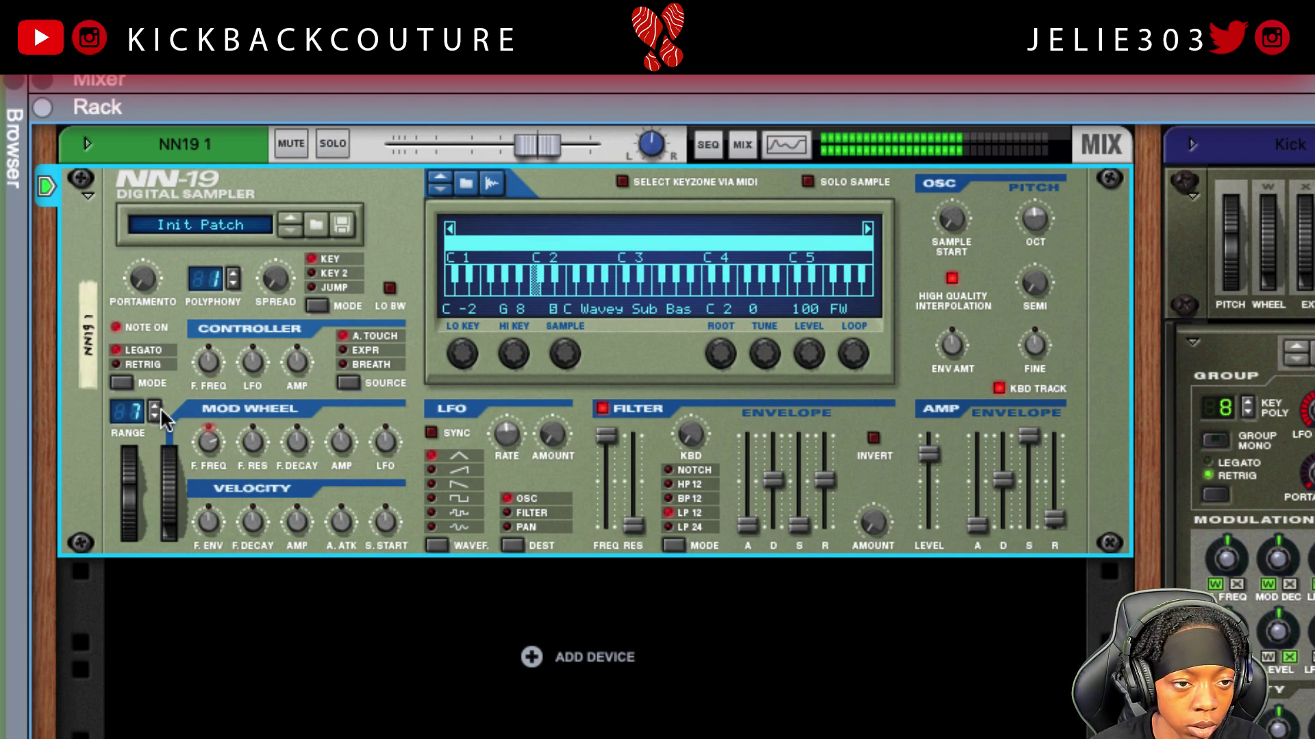
{"action": "left_click", "coordinate": [136, 367]}
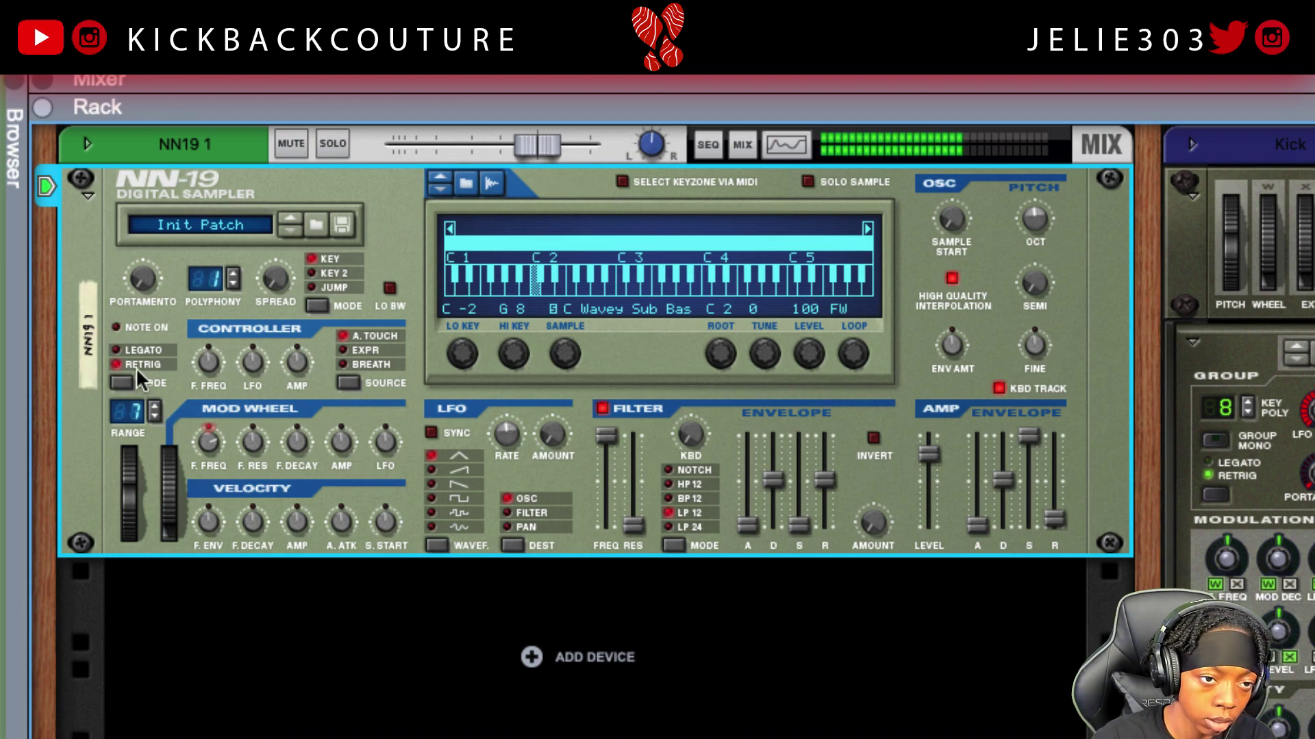
{"action": "left_click", "coordinate": [127, 348]}
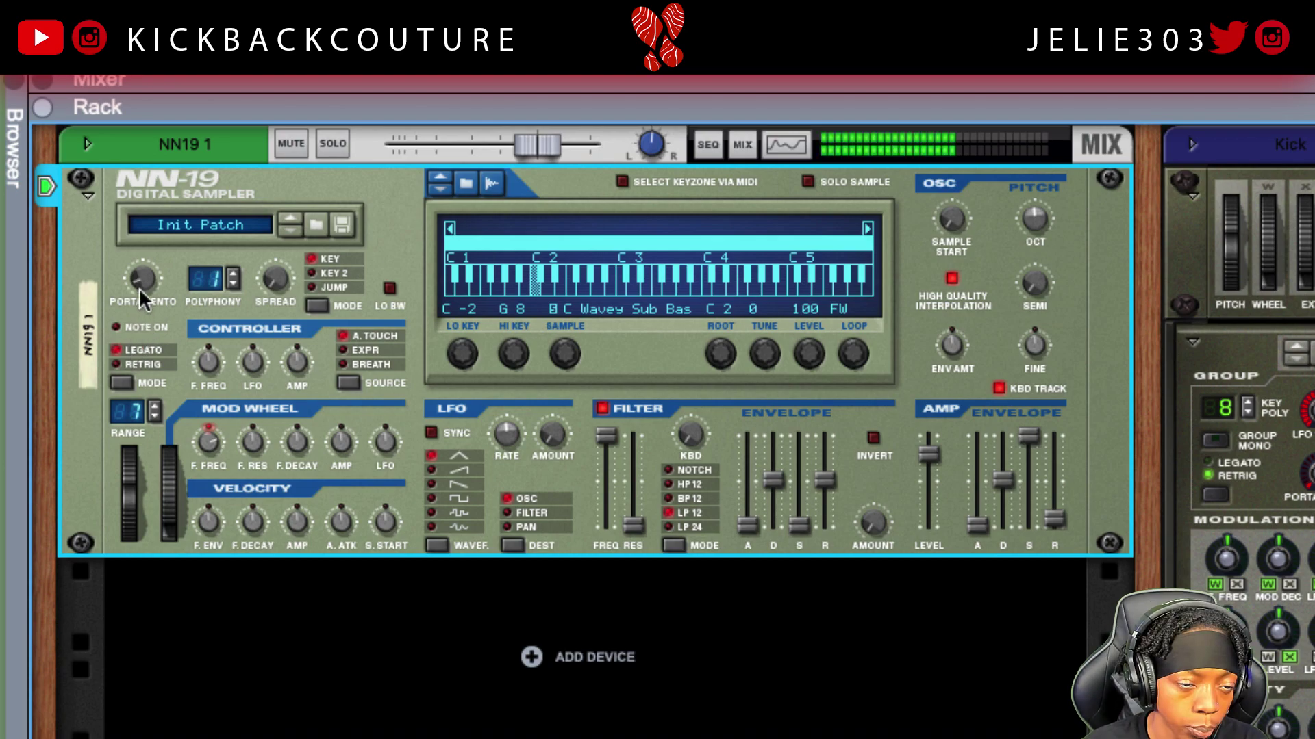
{"action": "left_click_drag", "start_coordinate": [154, 239], "coordinate": [161, 214]}
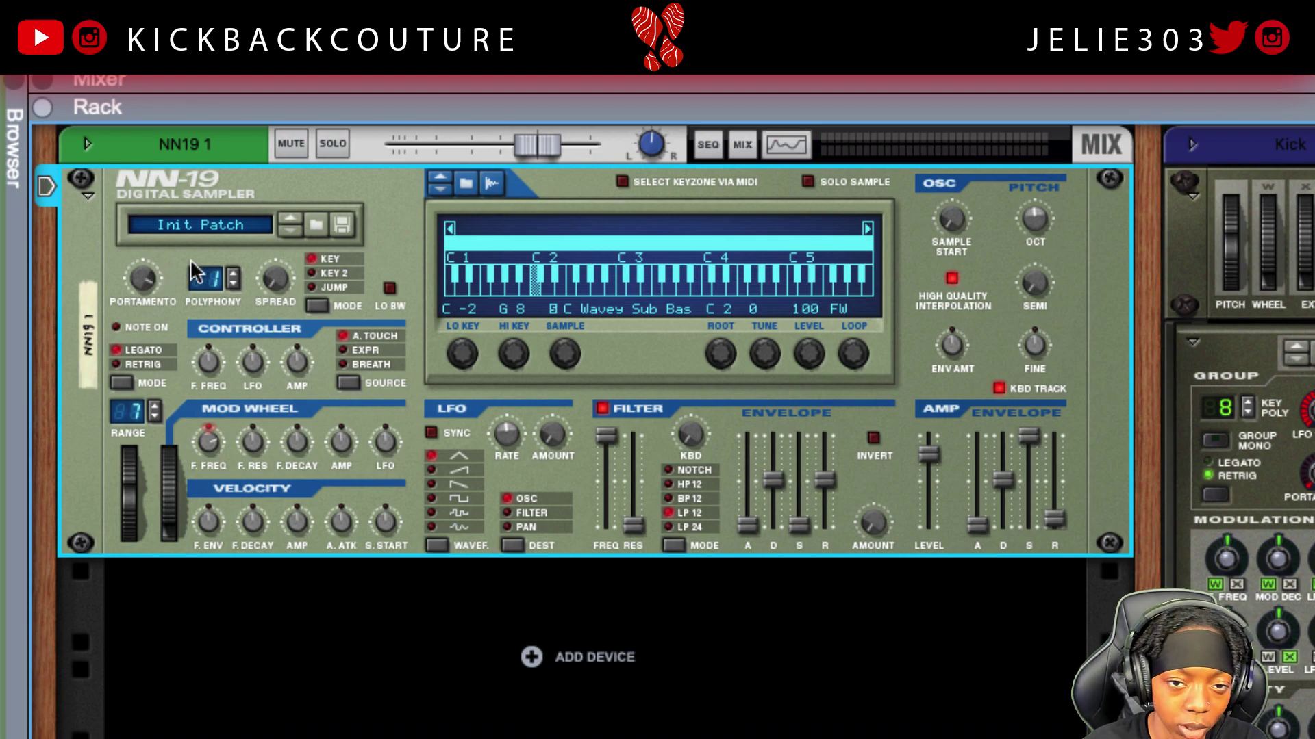
{"action": "mouse_move", "coordinate": [138, 279]}
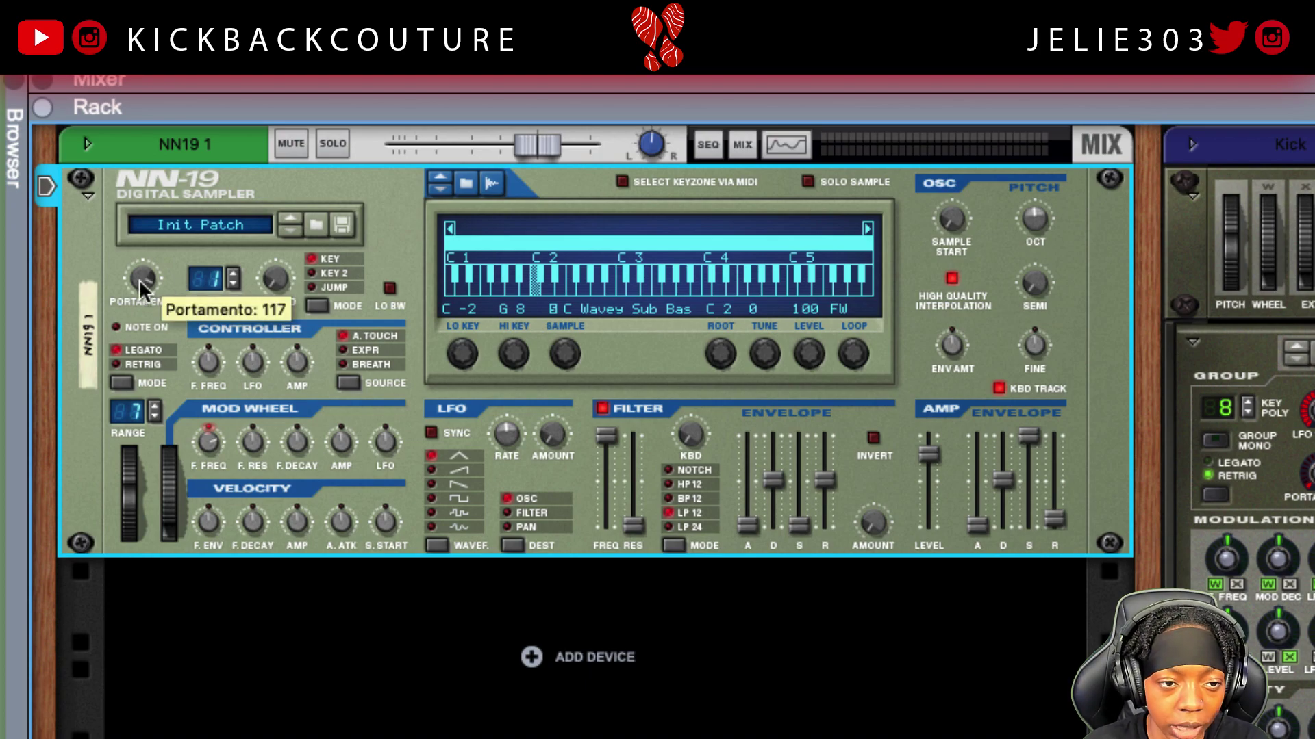
Step: Add a Portamento automation lane to the NN-19's track and lengthen its clip to 1.1.2.0
{"action": "right_click", "coordinate": [139, 278]}
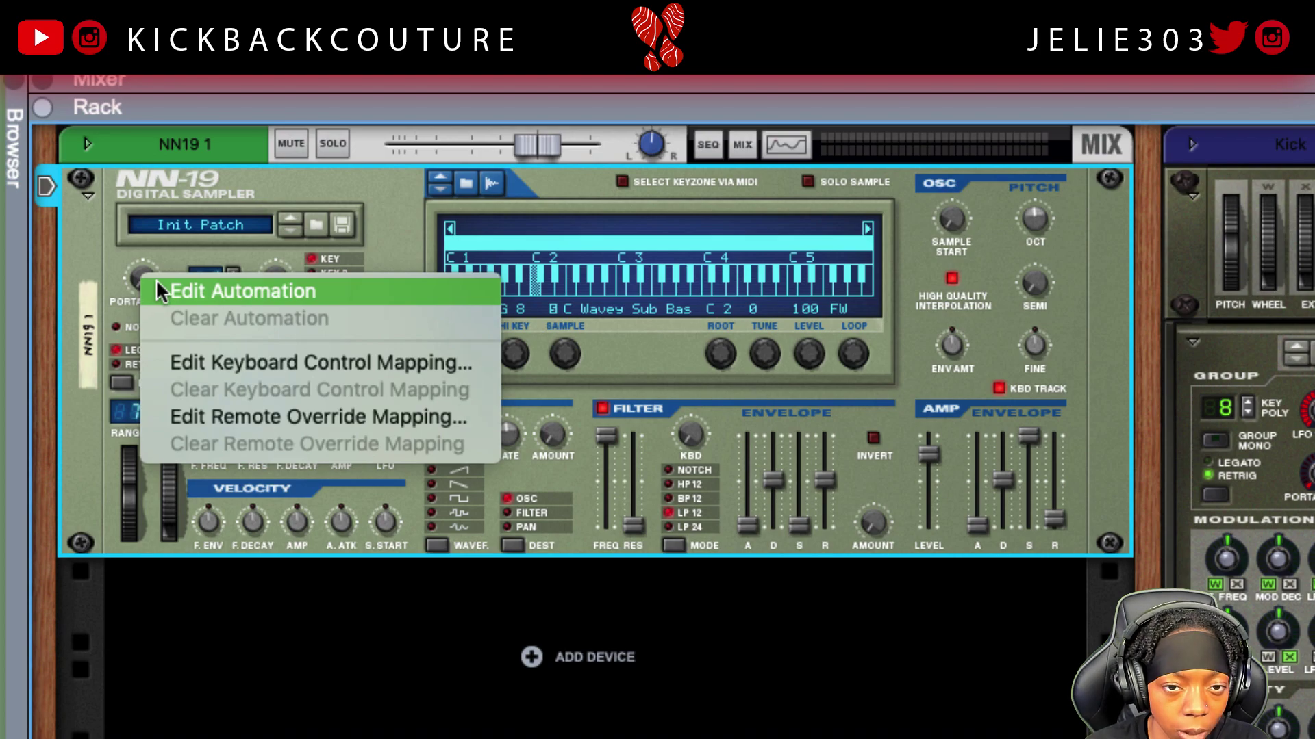
{"action": "left_click", "coordinate": [205, 291]}
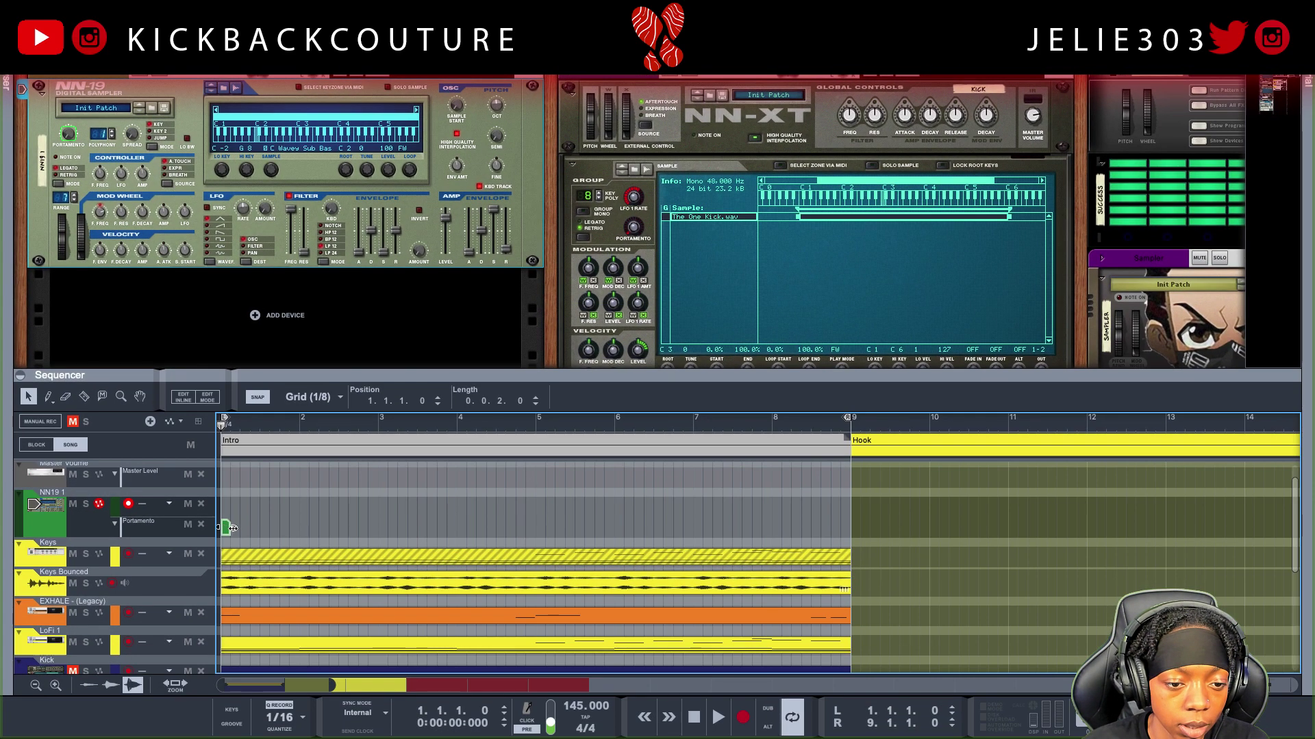
{"action": "left_click_drag", "start_coordinate": [244, 529], "coordinate": [327, 531]}
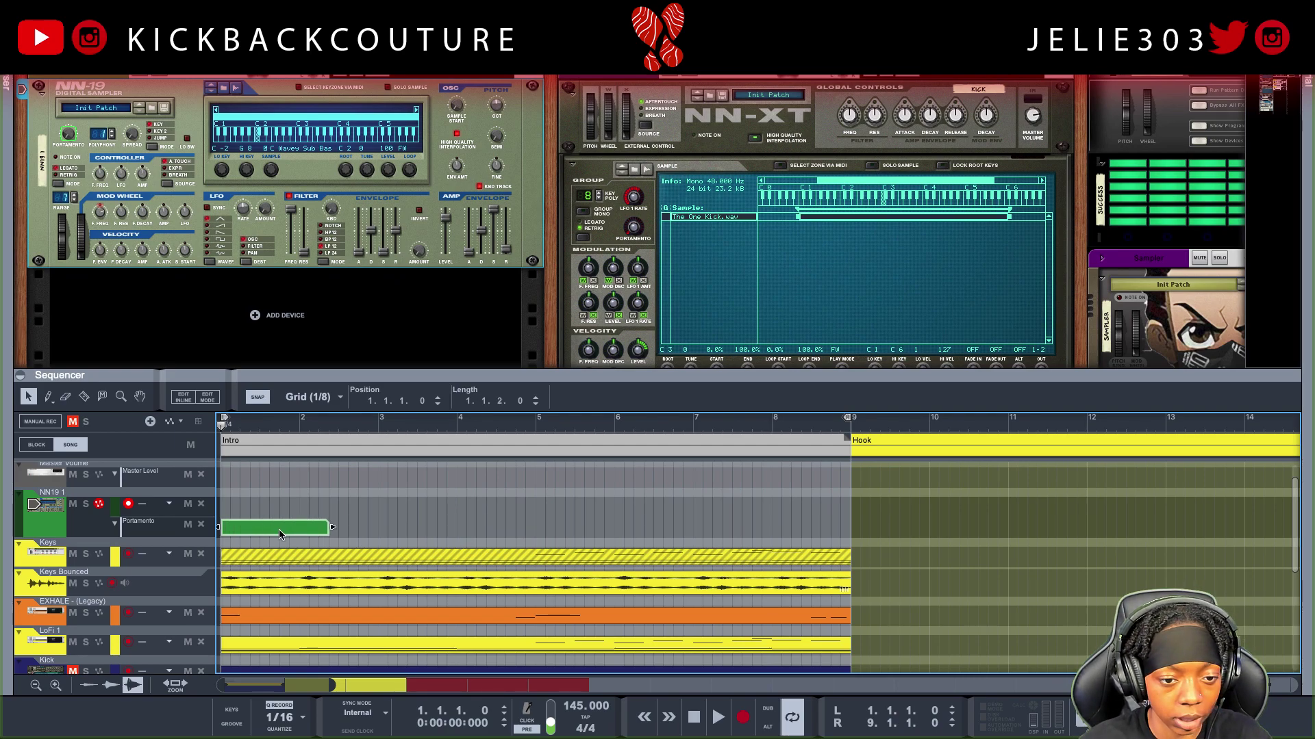
Step: Delete the Portamento automation clip and give the rack more height above the sequencer
{"action": "key", "text": "Delete"}
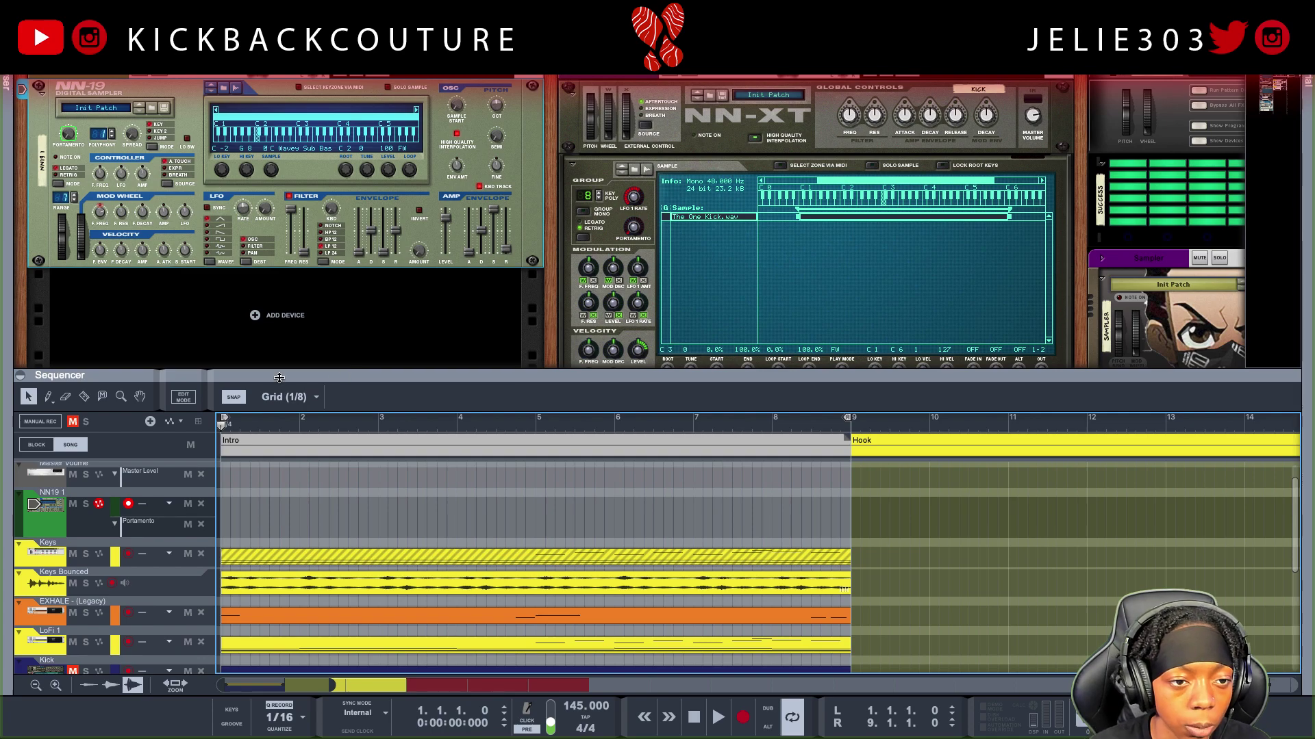
{"action": "left_click_drag", "start_coordinate": [279, 378], "coordinate": [280, 530]}
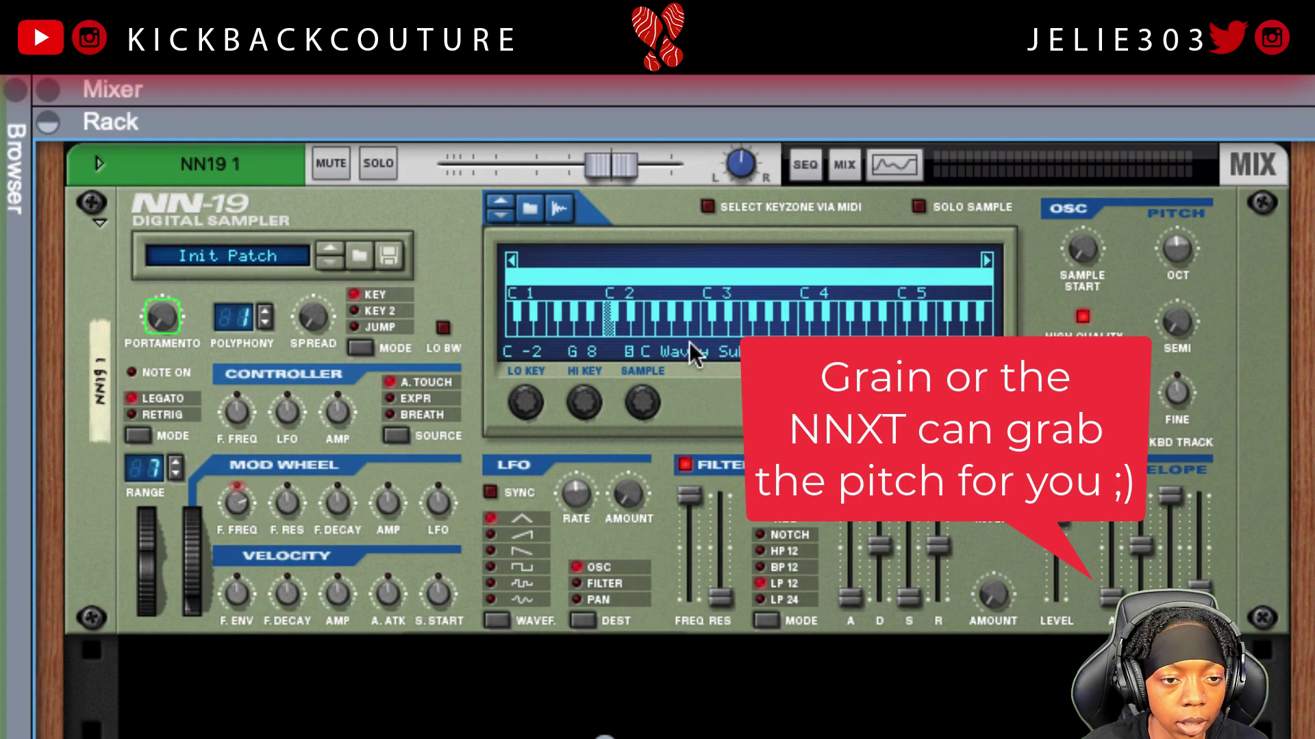
{"action": "right_click", "coordinate": [709, 342]}
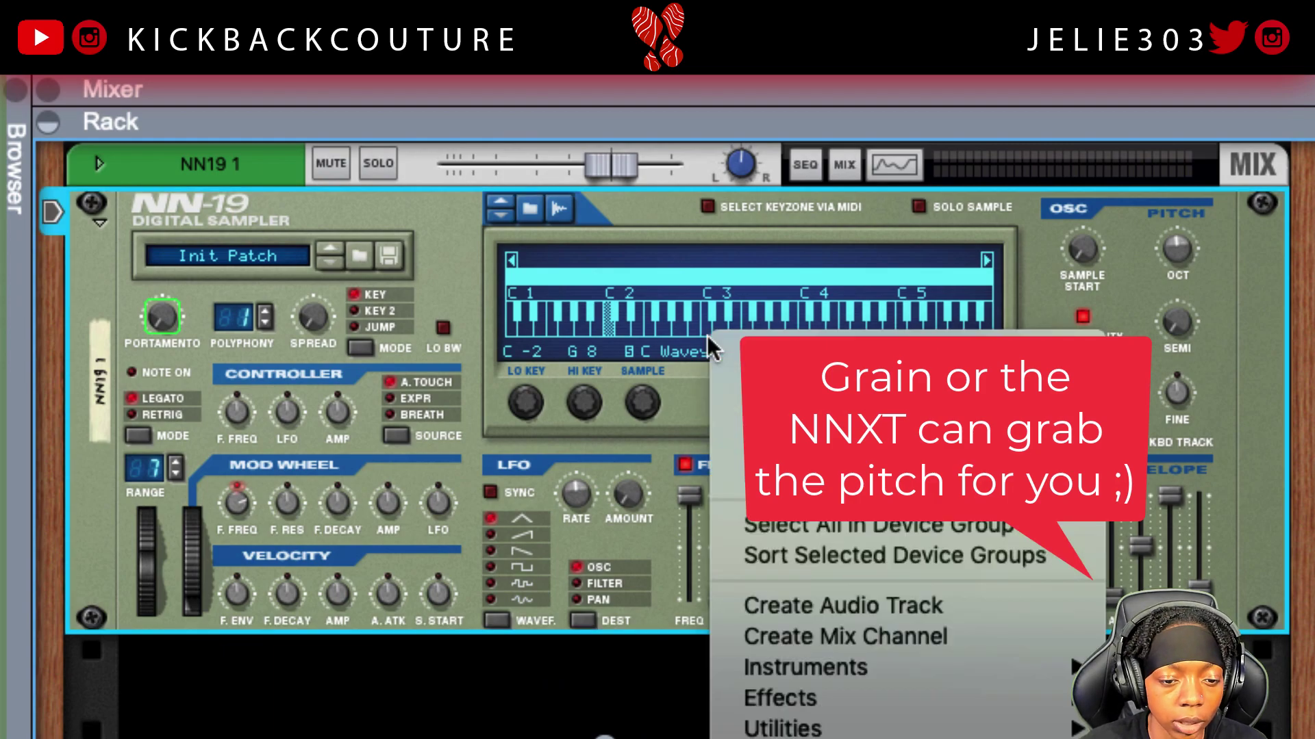
{"action": "key", "text": "Escape"}
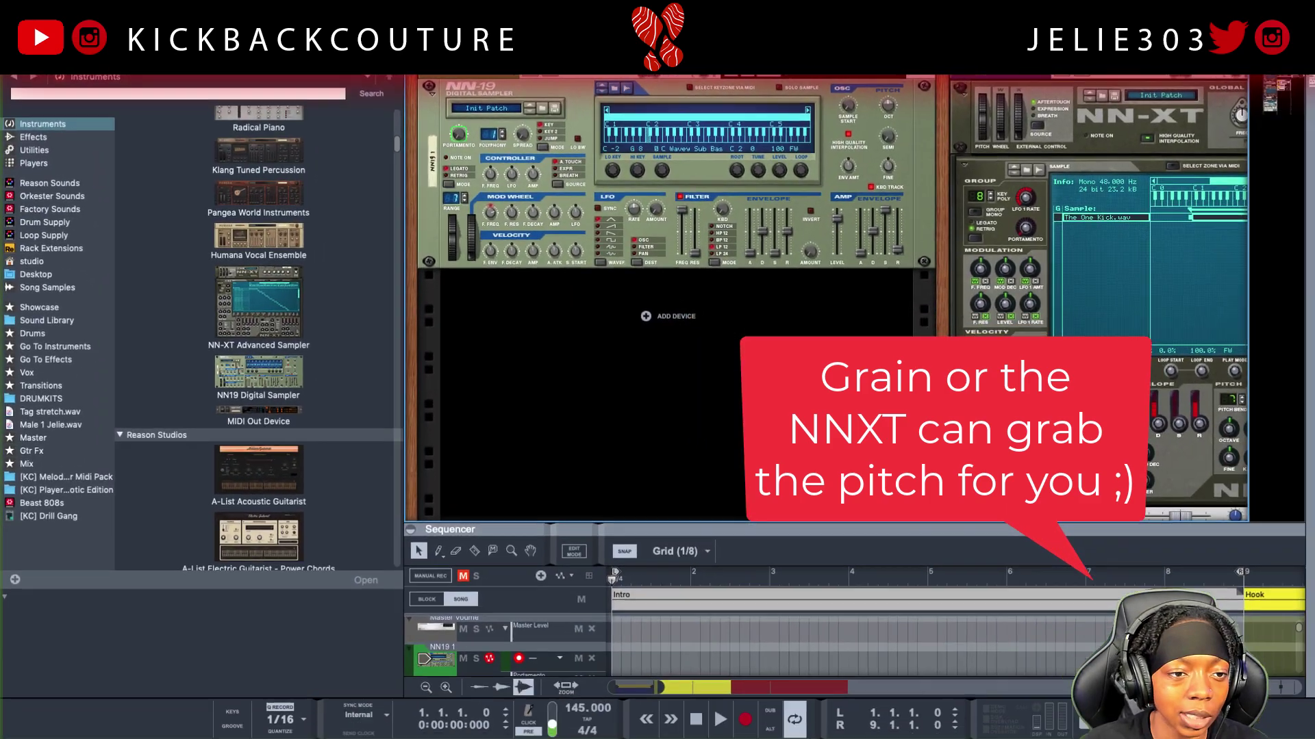
Step: Add an NN-XT Advanced Sampler below the NN-19, unfold its remote editor, and review its zone and pitch-detection commands
{"action": "left_click_drag", "start_coordinate": [258, 304], "coordinate": [600, 334]}
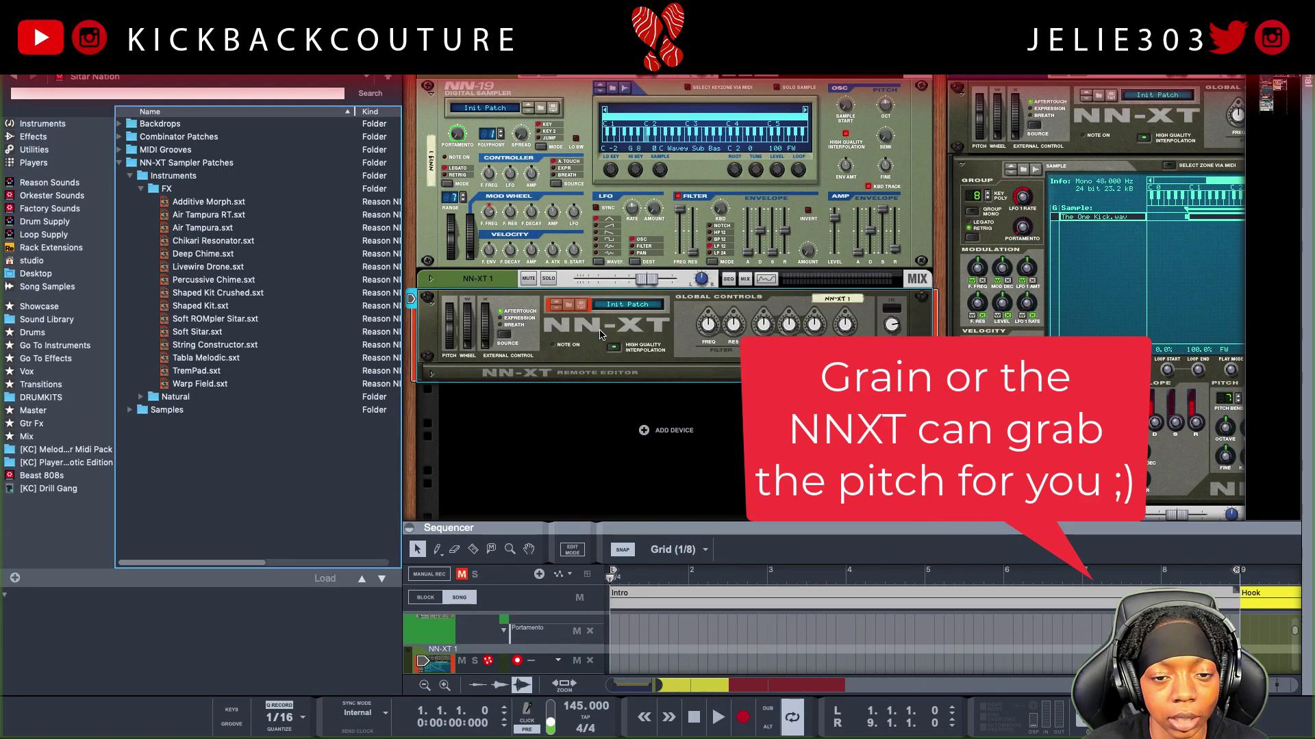
{"action": "left_click", "coordinate": [432, 374]}
{"action": "right_click", "coordinate": [495, 247]}
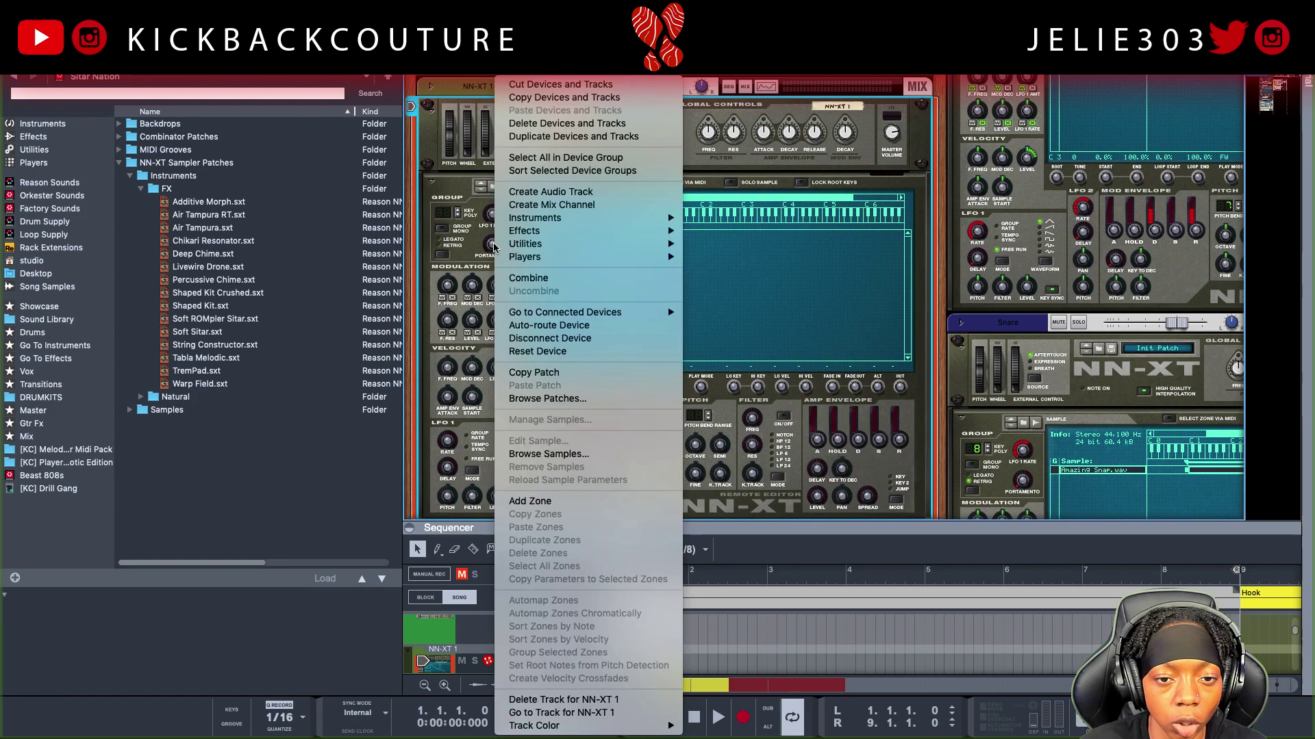
{"action": "left_click", "coordinate": [478, 254]}
{"action": "scroll", "coordinate": [477, 265], "scroll_direction": "up", "scroll_amount": 2}
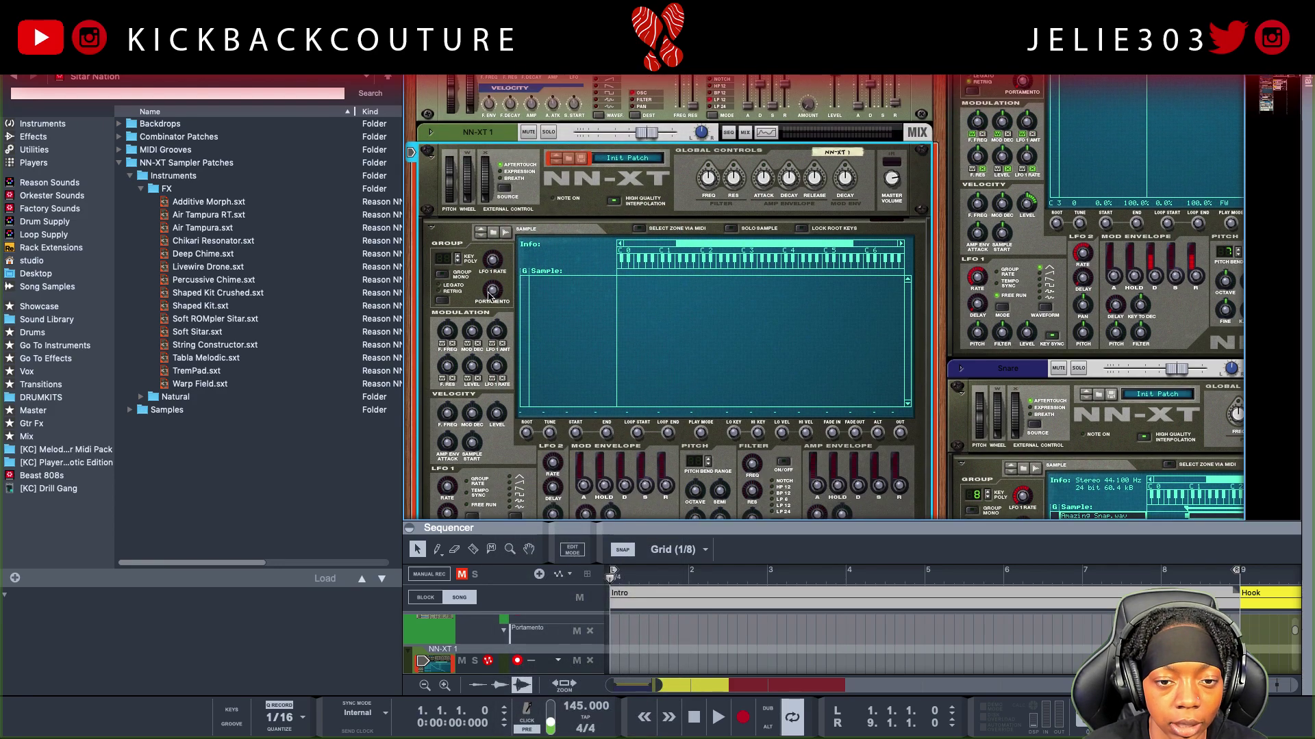
{"action": "scroll", "coordinate": [733, 449], "scroll_direction": "down", "scroll_amount": 1}
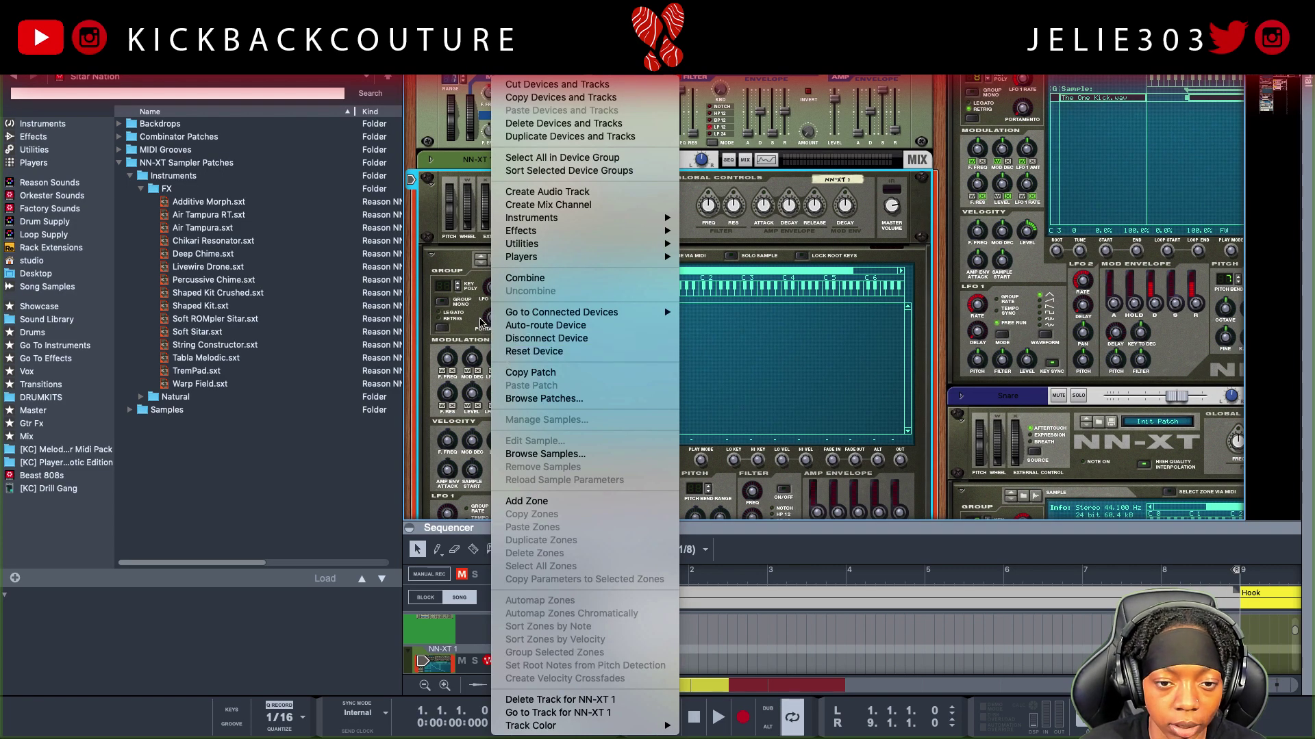
{"action": "left_click", "coordinate": [481, 322]}
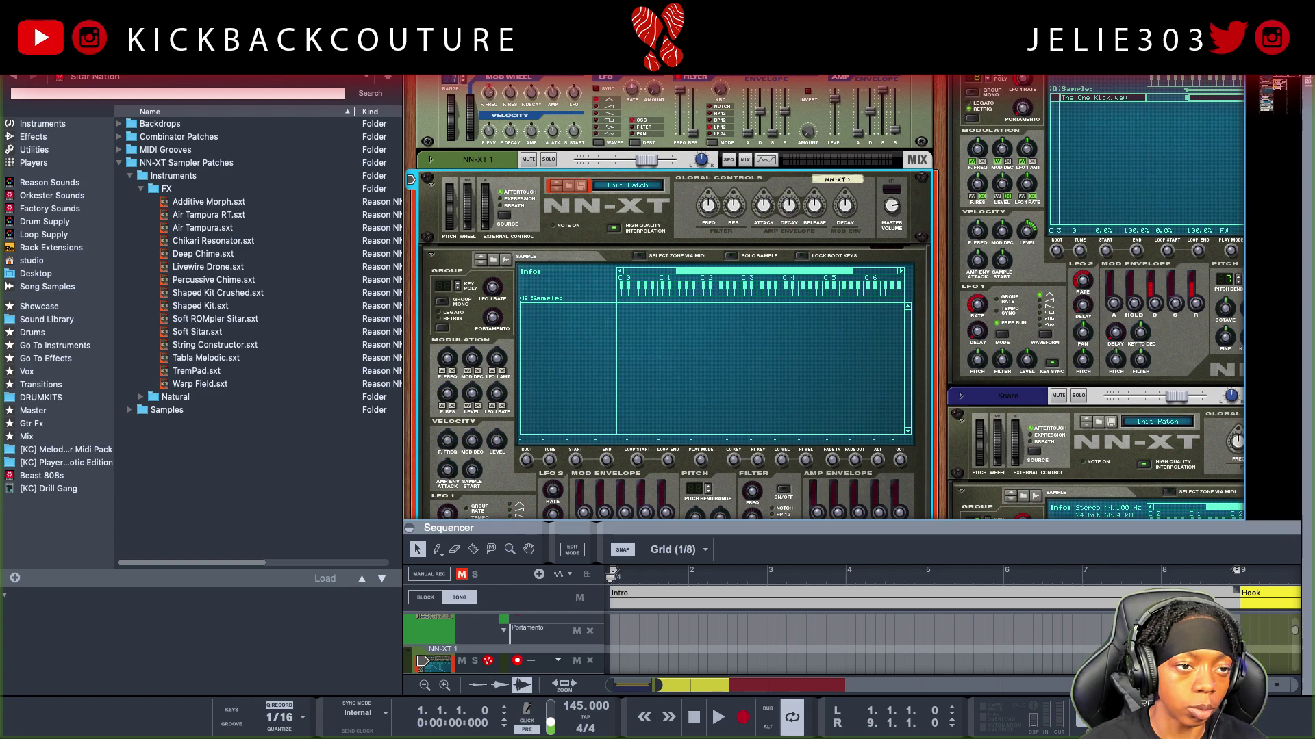
Step: Hide the browser and delete the NN-XT 1 sampler below the NN-19
{"action": "left_click", "coordinate": [6, 60]}
{"action": "scroll", "coordinate": [271, 328], "scroll_direction": "up", "scroll_amount": 5}
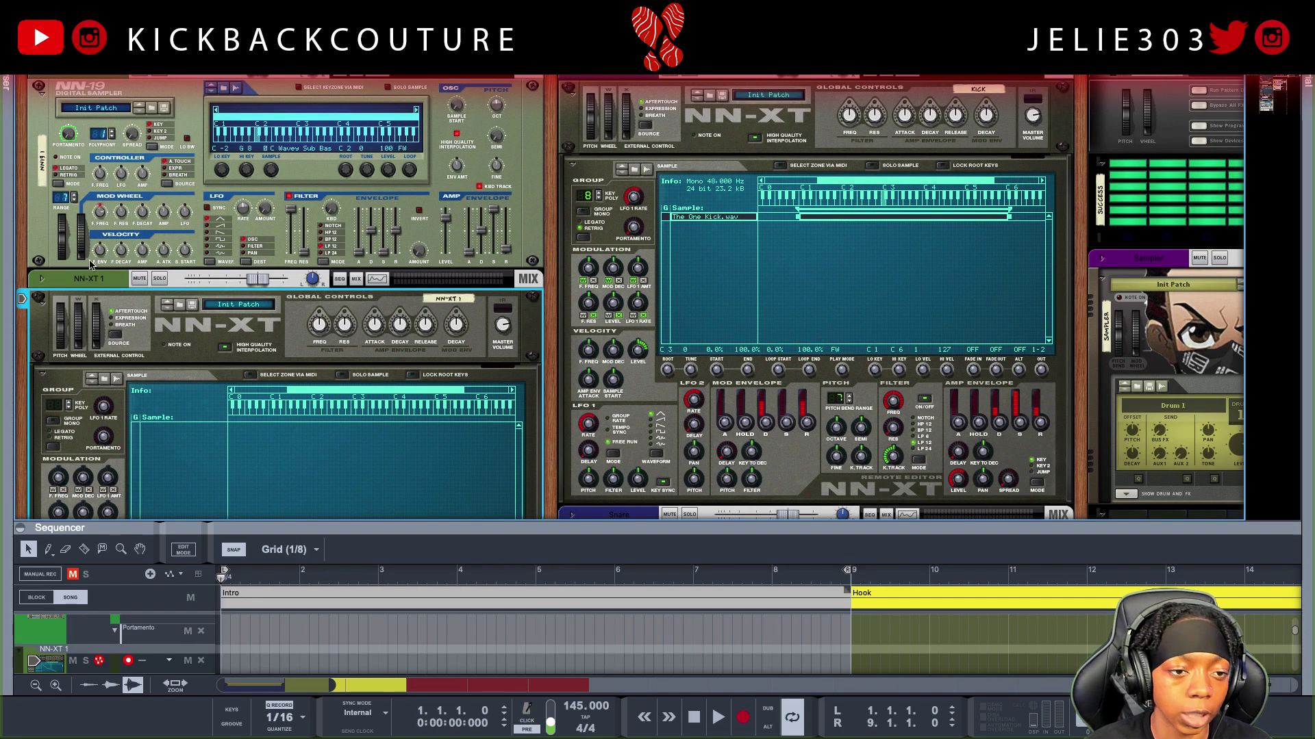
{"action": "left_click", "coordinate": [88, 280]}
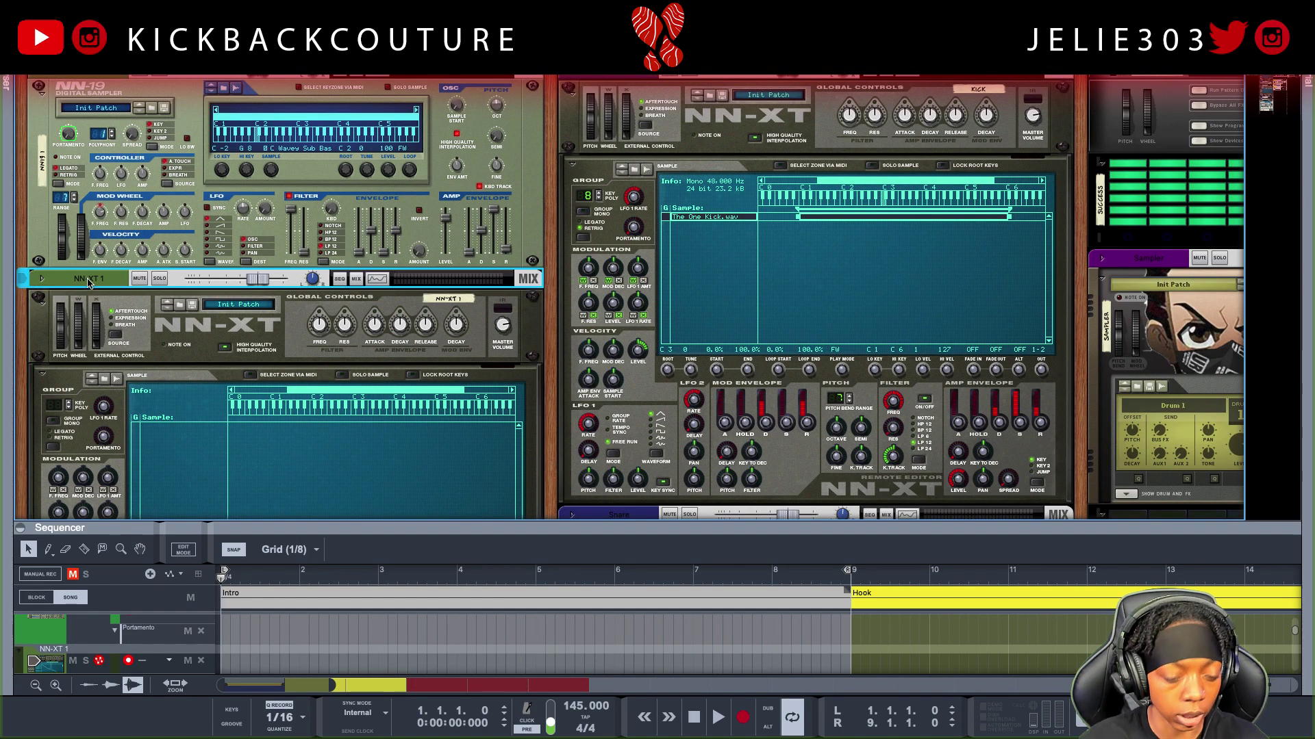
{"action": "key", "text": "Delete"}
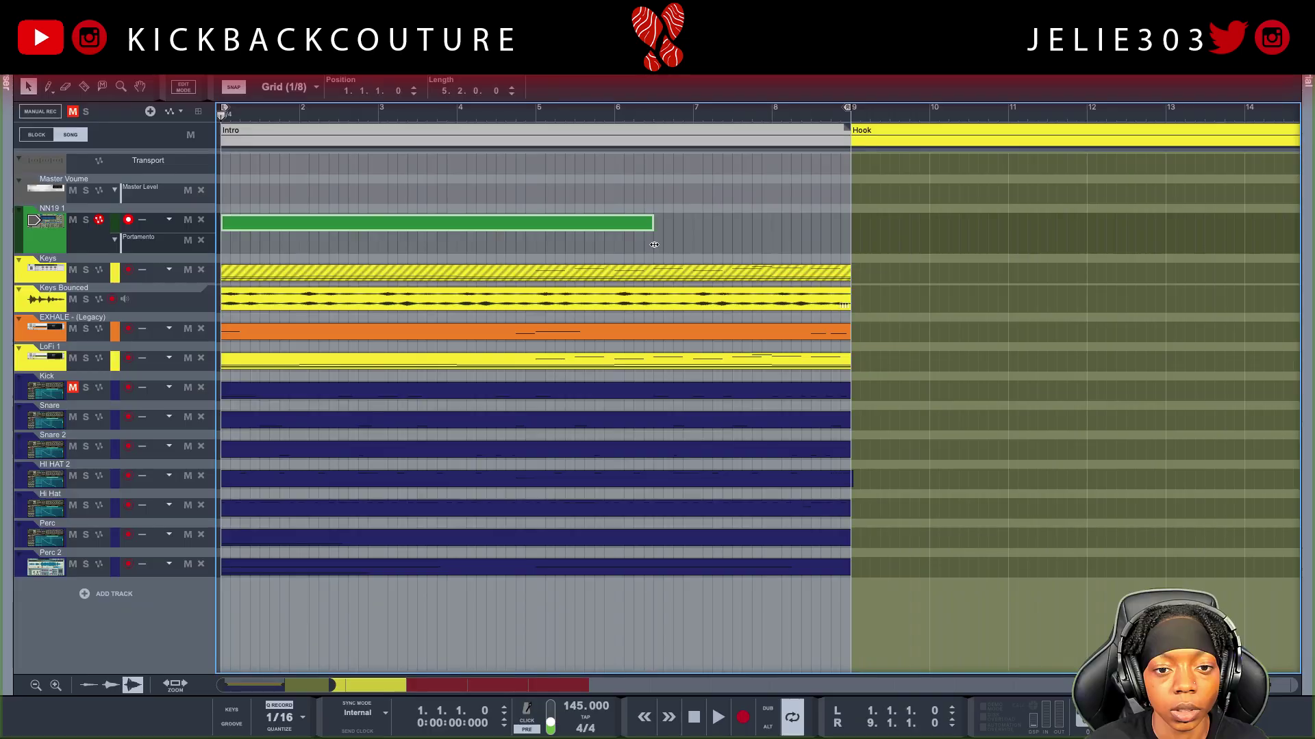
Step: Lengthen the NN19 1 note clip to 8.0.0.0 and open it for note editing
{"action": "left_click_drag", "start_coordinate": [654, 244], "coordinate": [847, 241]}
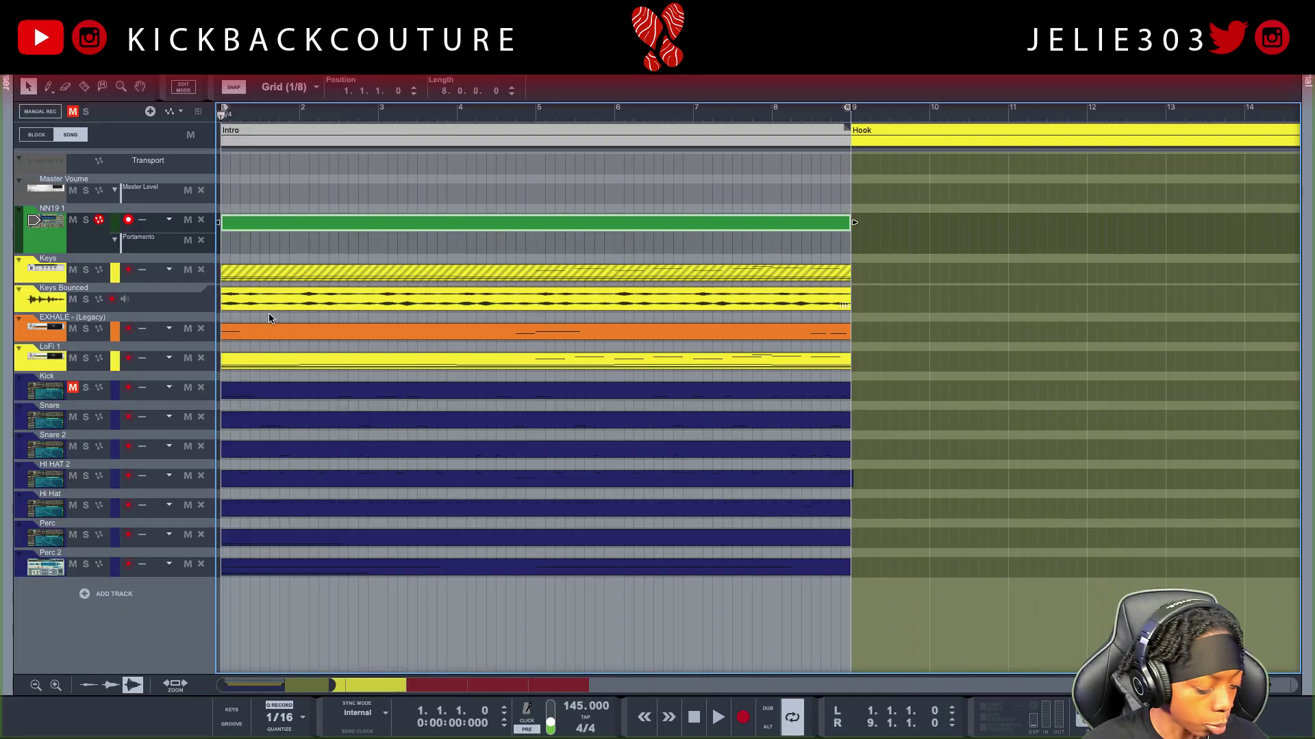
{"action": "double_click", "coordinate": [272, 226]}
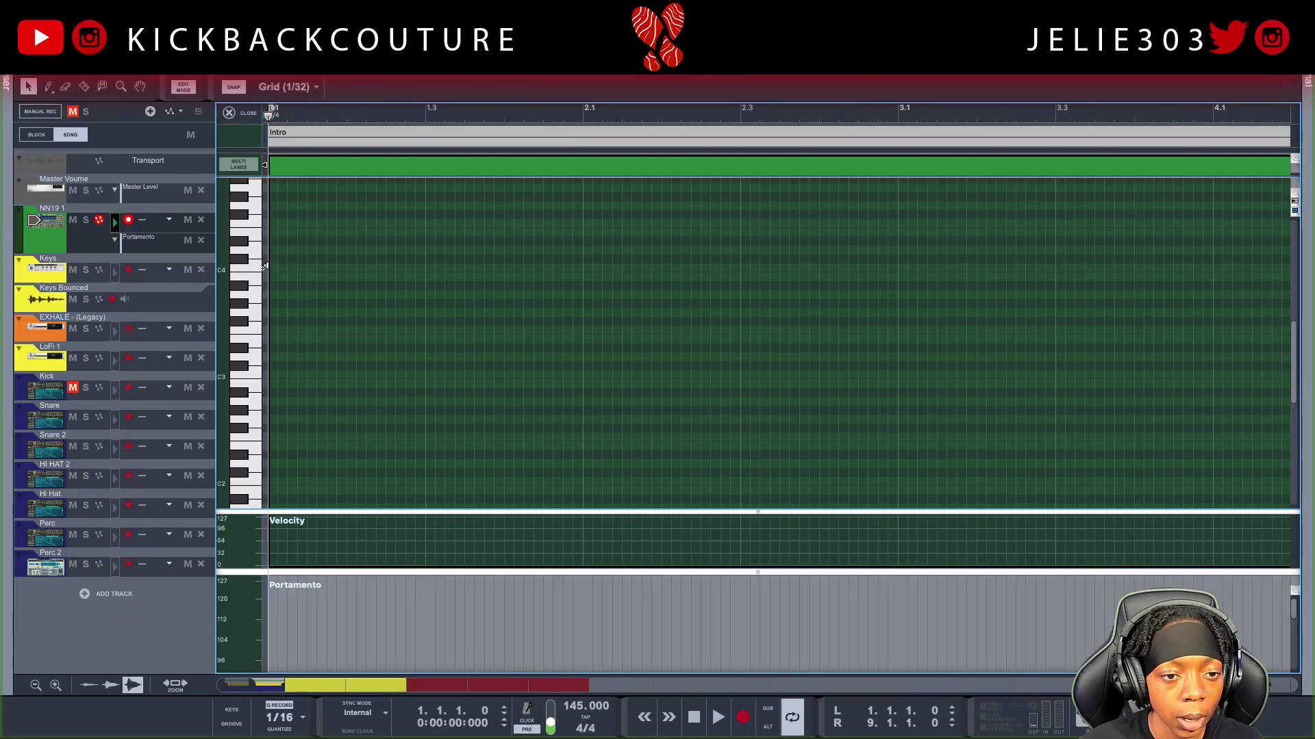
{"action": "scroll", "coordinate": [244, 431], "scroll_direction": "down", "scroll_amount": 1}
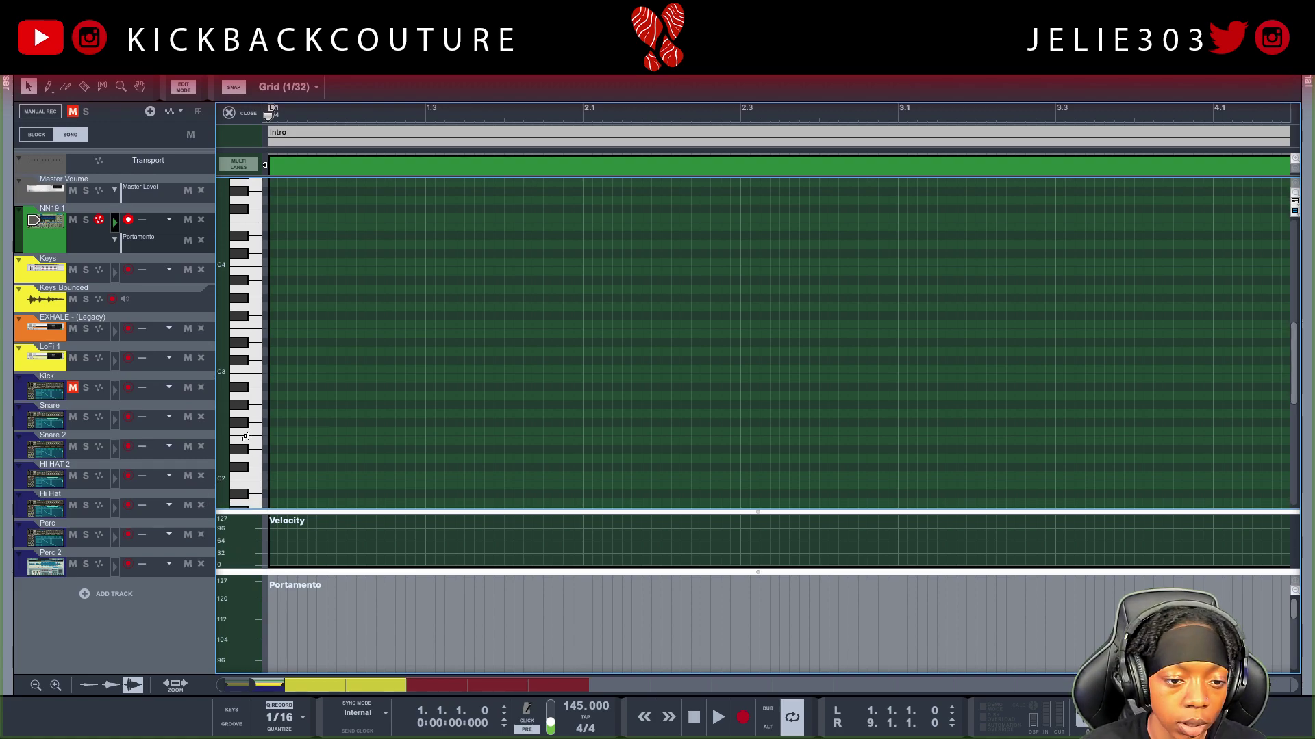
Step: Audition bass pitches on the note editor's piano keys and play the beat from the start of the Intro
{"action": "left_click", "coordinate": [242, 449]}
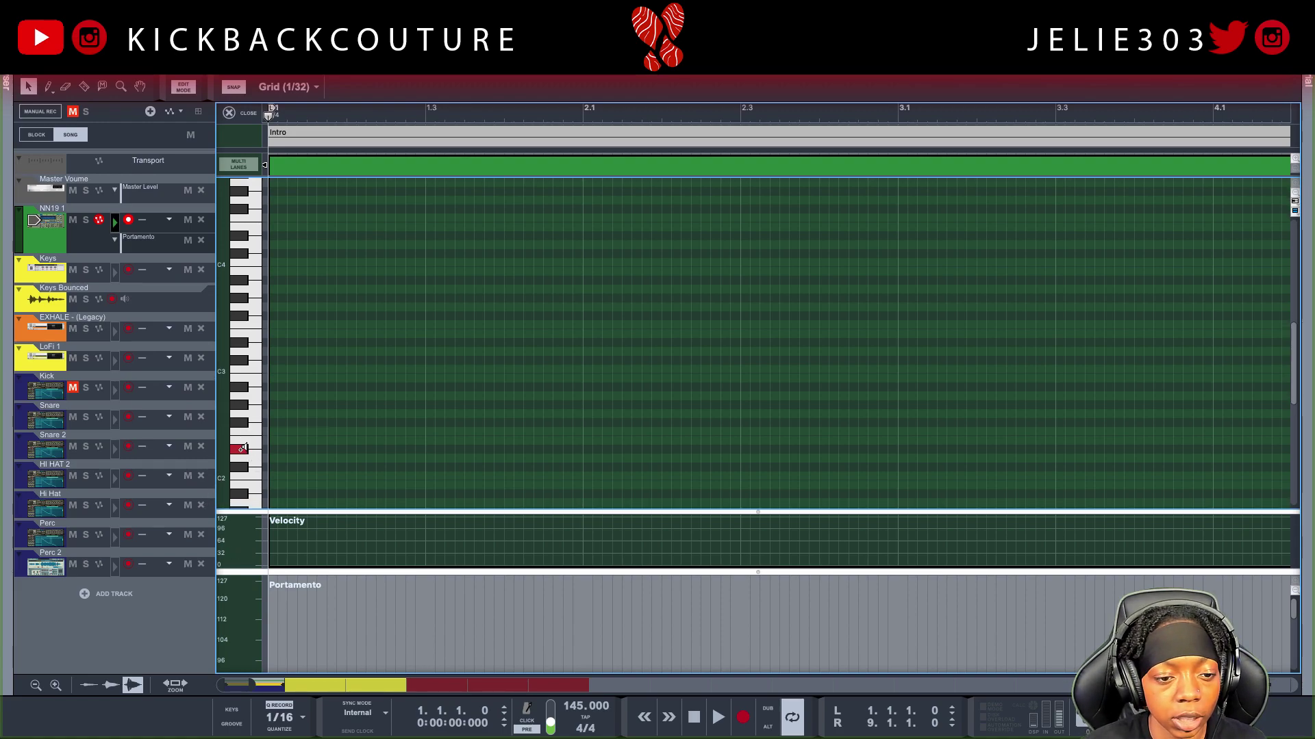
{"action": "left_click", "coordinate": [250, 367]}
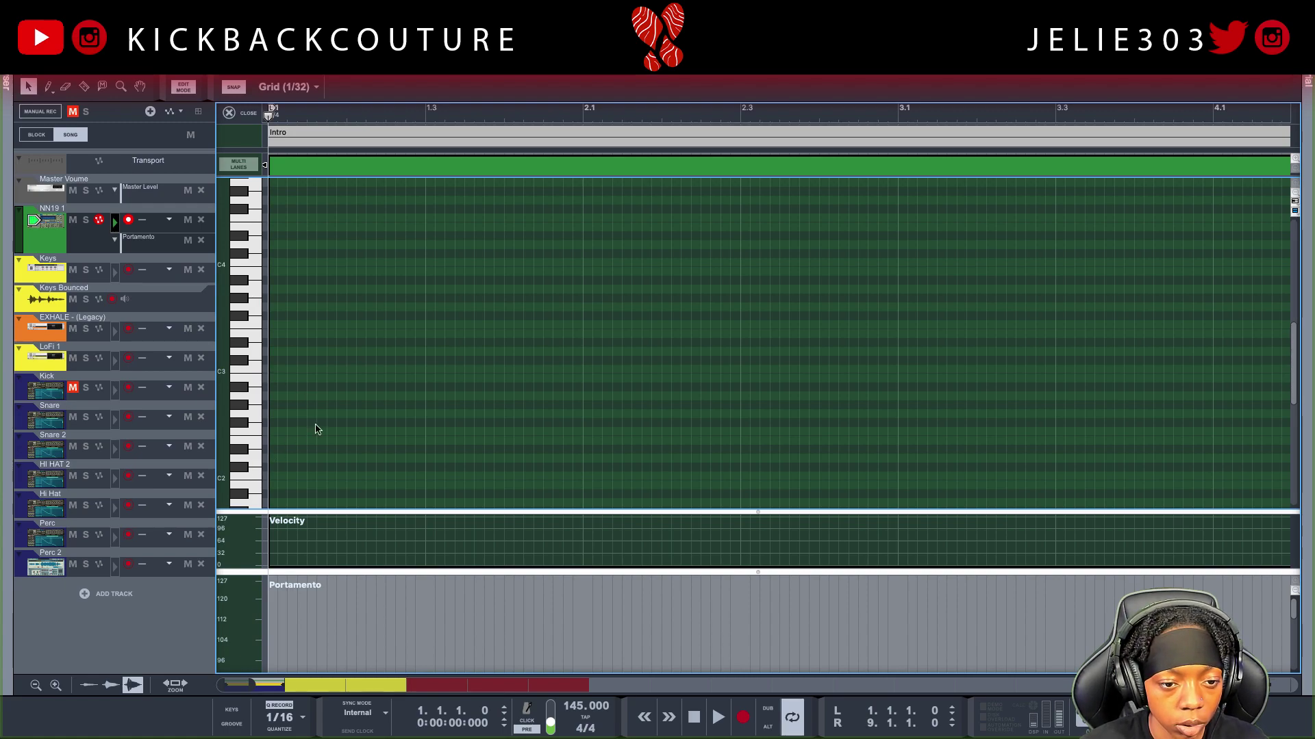
{"action": "scroll", "coordinate": [236, 422], "scroll_direction": "down", "scroll_amount": 2}
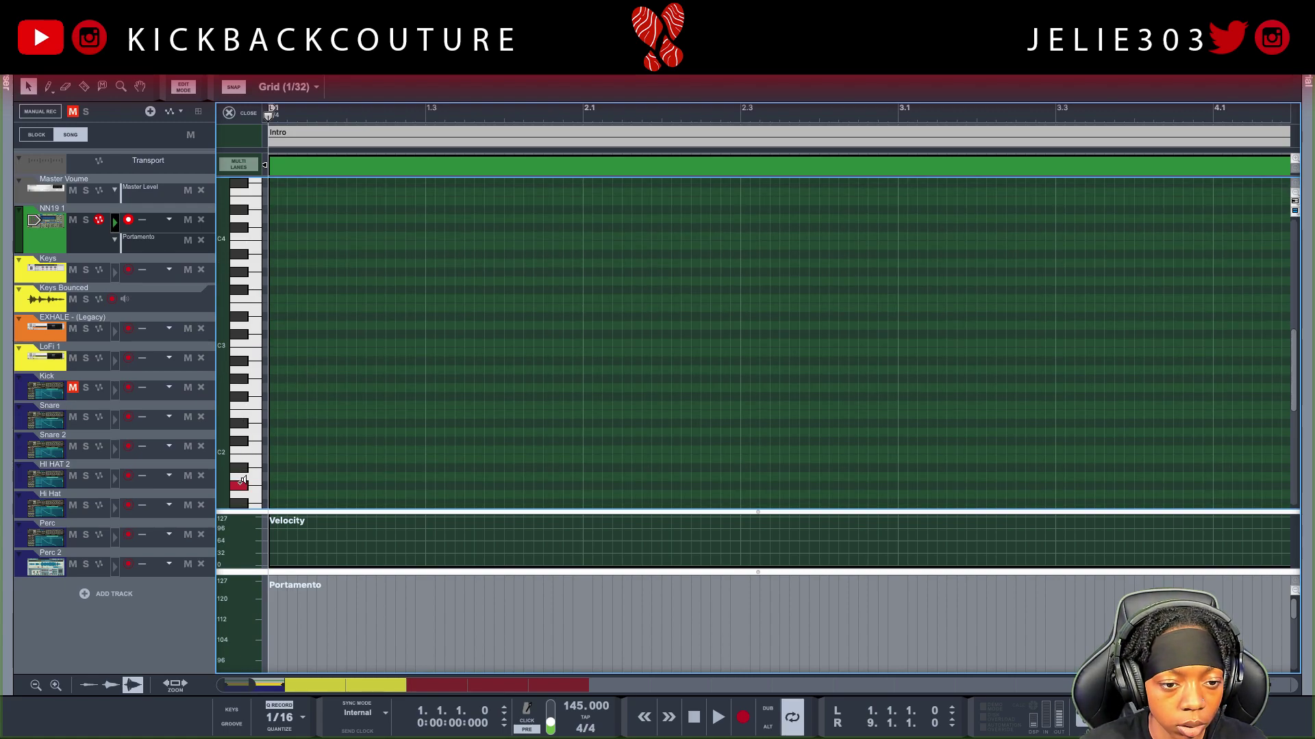
{"action": "left_click", "coordinate": [239, 315]}
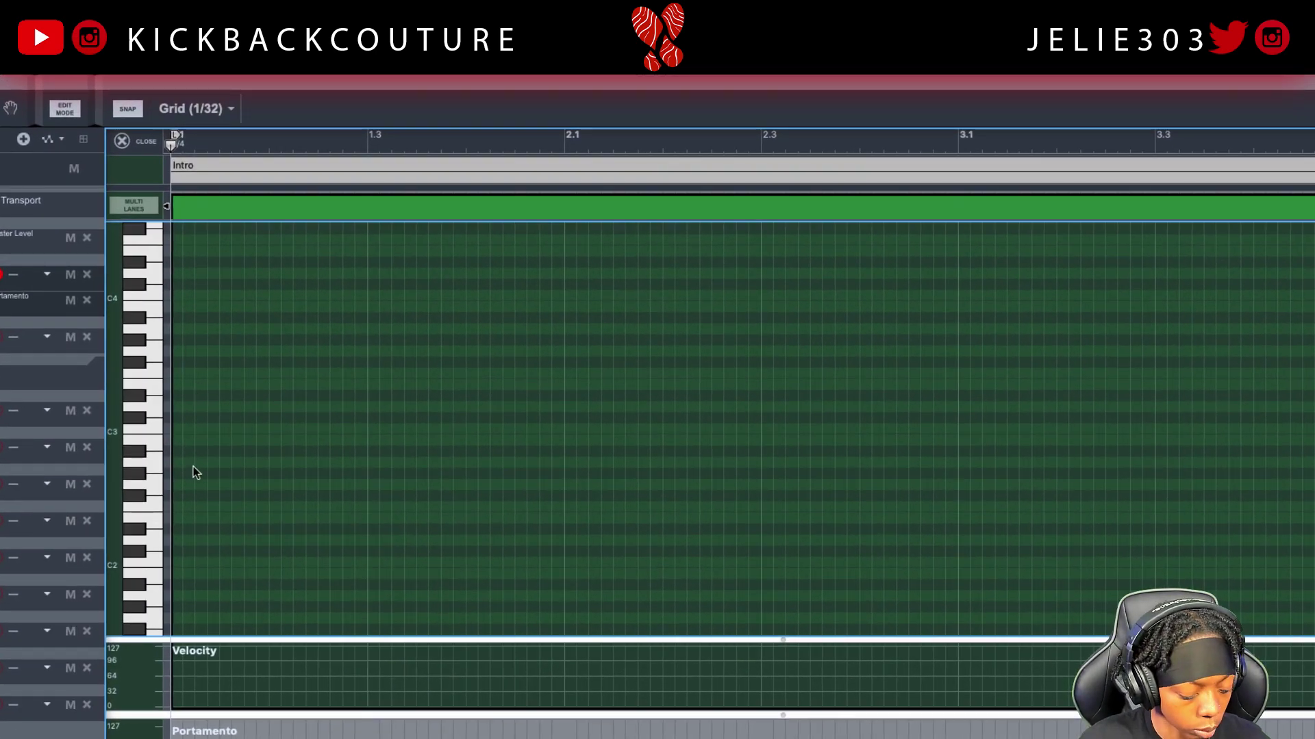
{"action": "scroll", "coordinate": [185, 498], "scroll_direction": "down", "scroll_amount": 5}
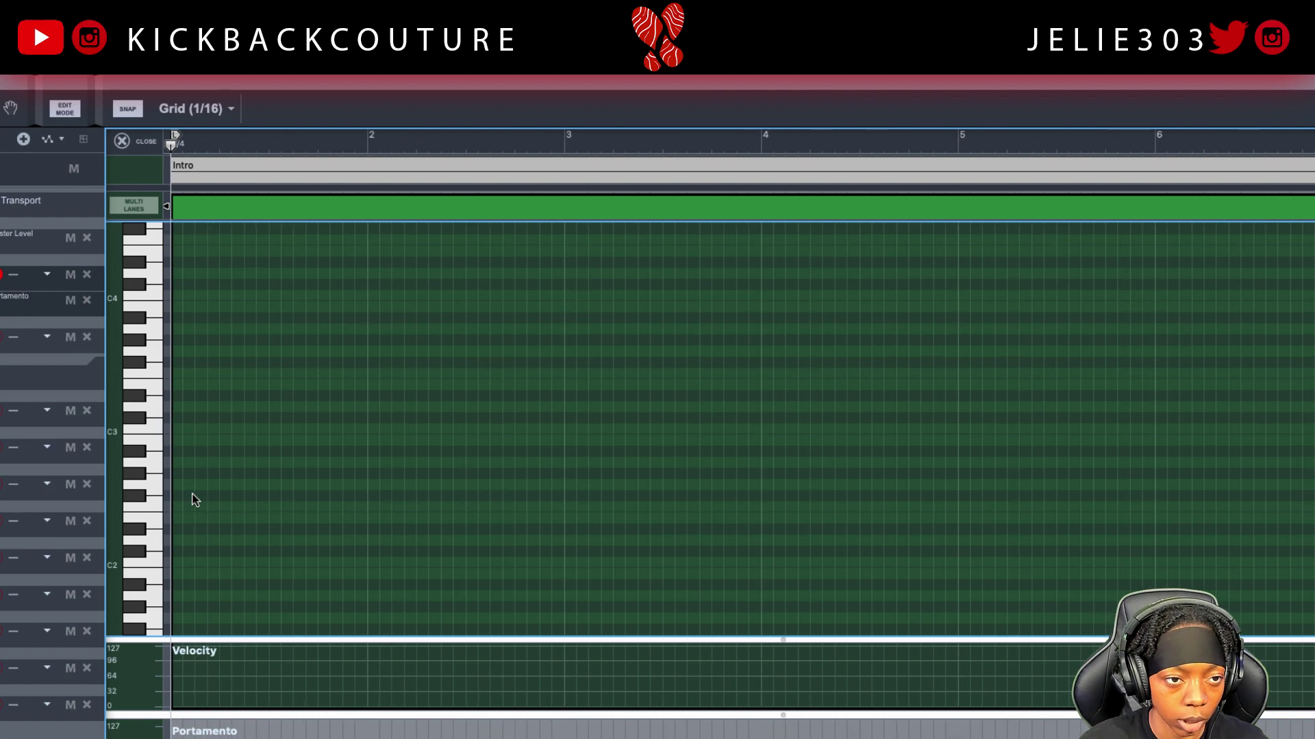
{"action": "key", "text": "space"}
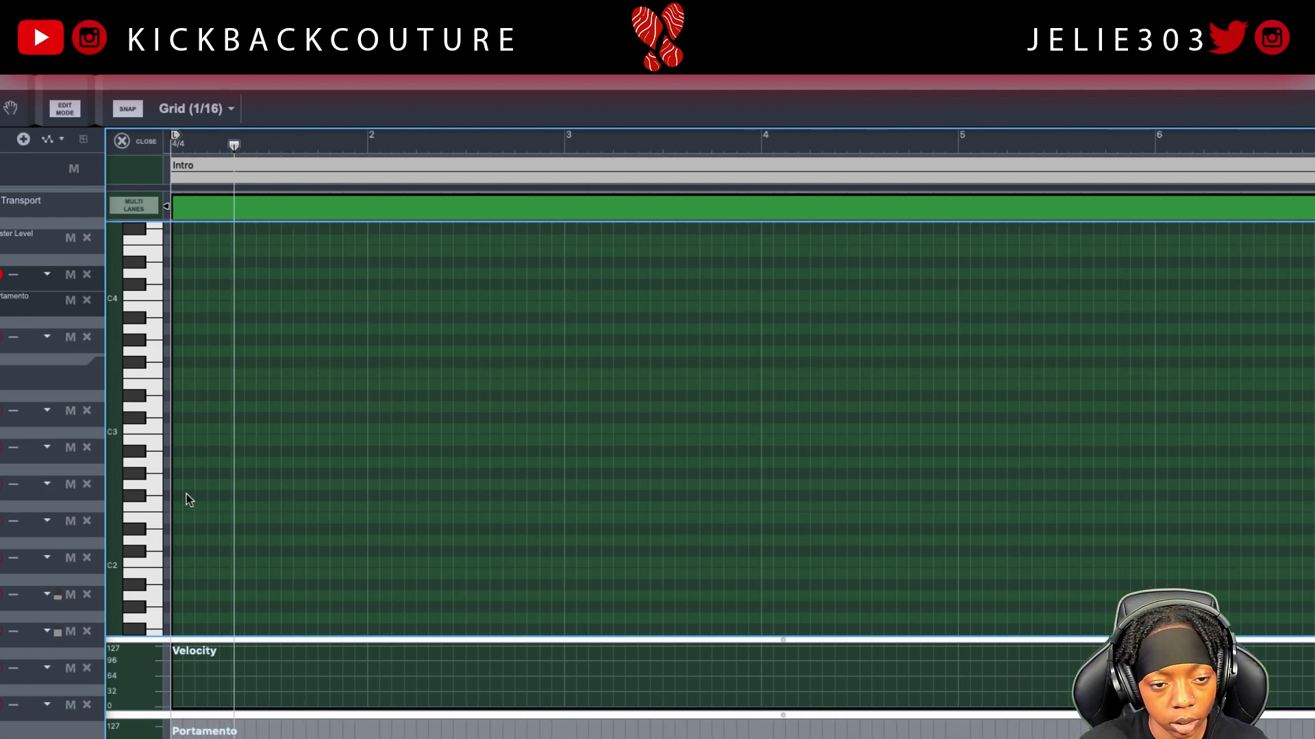
{"action": "key", "text": "space"}
Step: Draw a C#2 note at 1.1.1.0 with a length of 0.2.0.0 and play it with the beat
{"action": "left_click", "coordinate": [176, 541]}
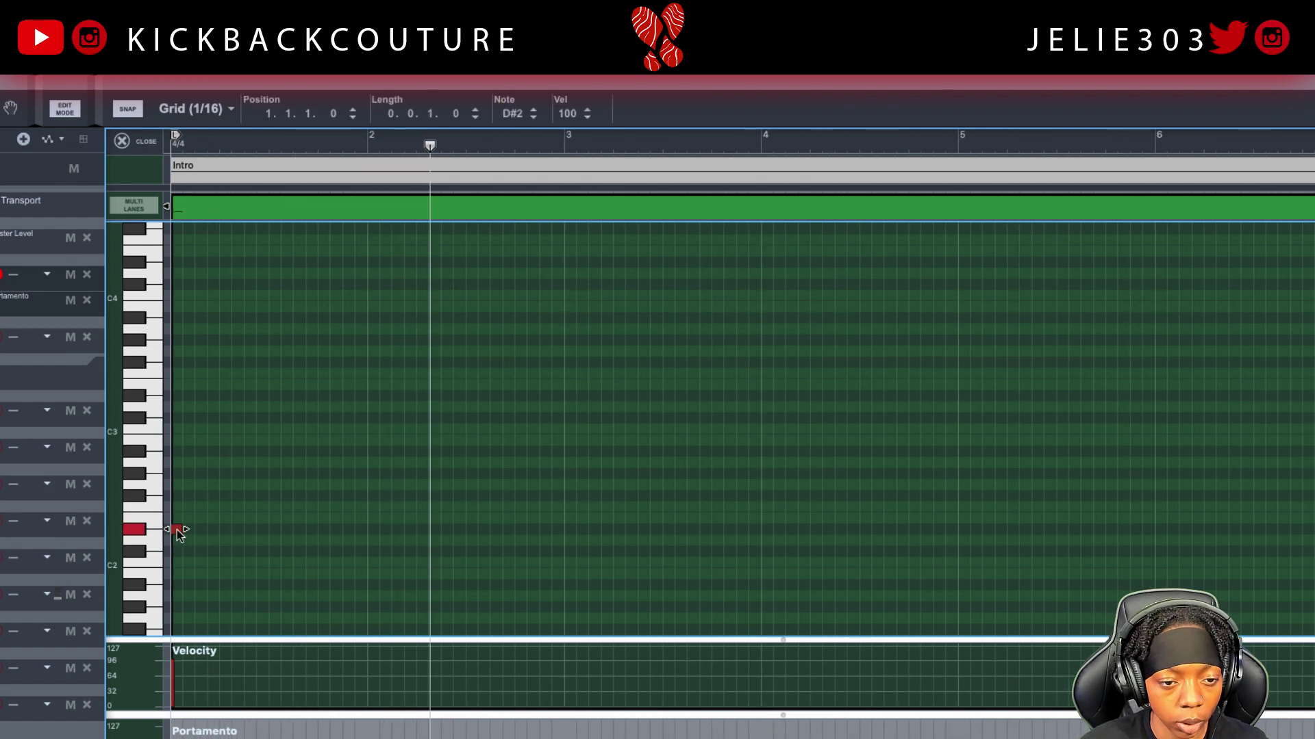
{"action": "left_click_drag", "start_coordinate": [177, 559], "coordinate": [266, 566]}
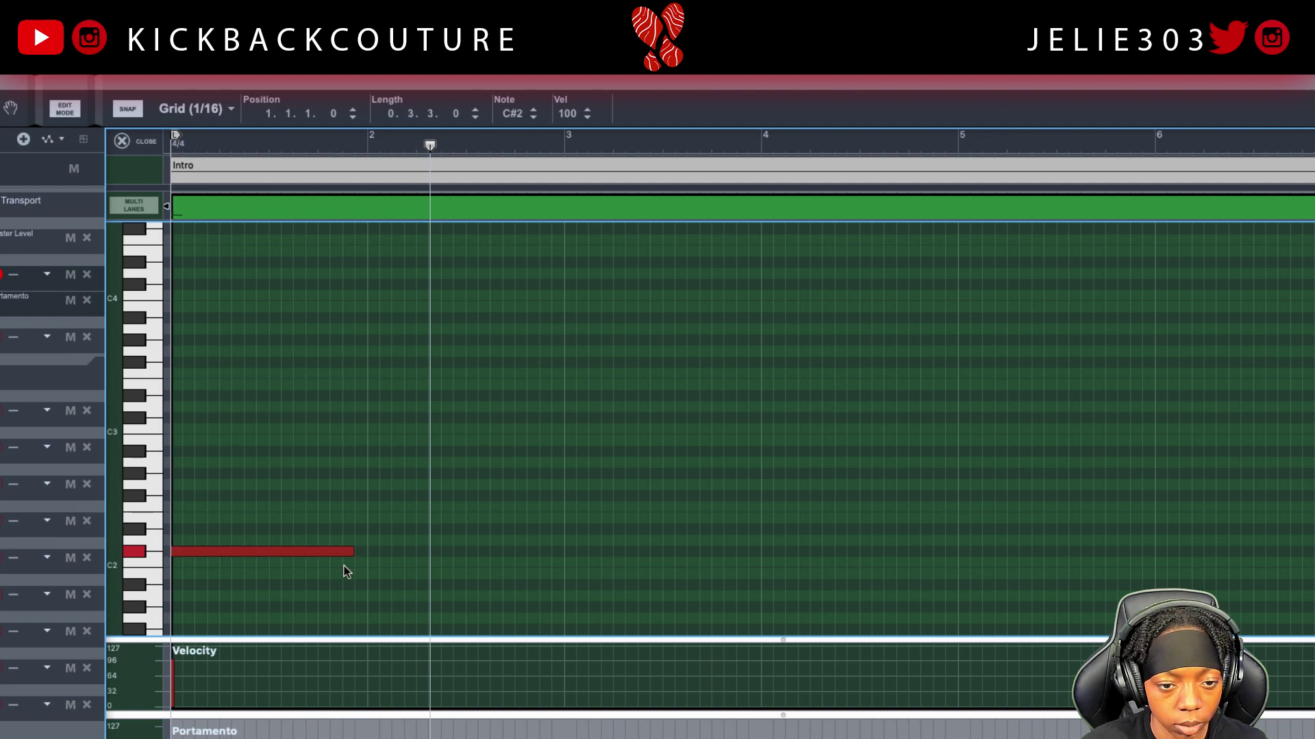
{"action": "key", "text": "shift+Return"}
{"action": "key", "text": "space"}
{"action": "key", "text": "space"}
{"action": "scroll", "coordinate": [276, 535], "scroll_direction": "down", "scroll_amount": 1}
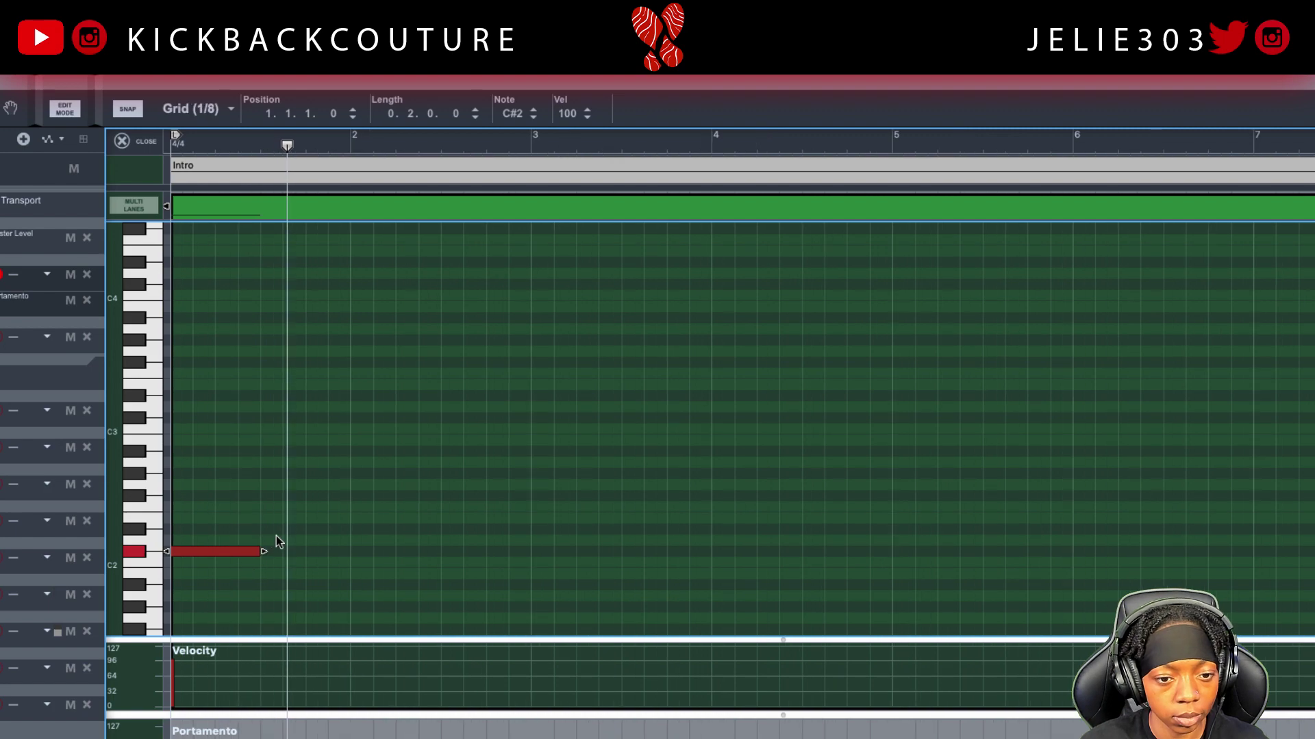
{"action": "scroll", "coordinate": [294, 548], "scroll_direction": "down", "scroll_amount": 2}
{"action": "scroll", "coordinate": [298, 552], "scroll_direction": "down", "scroll_amount": 3}
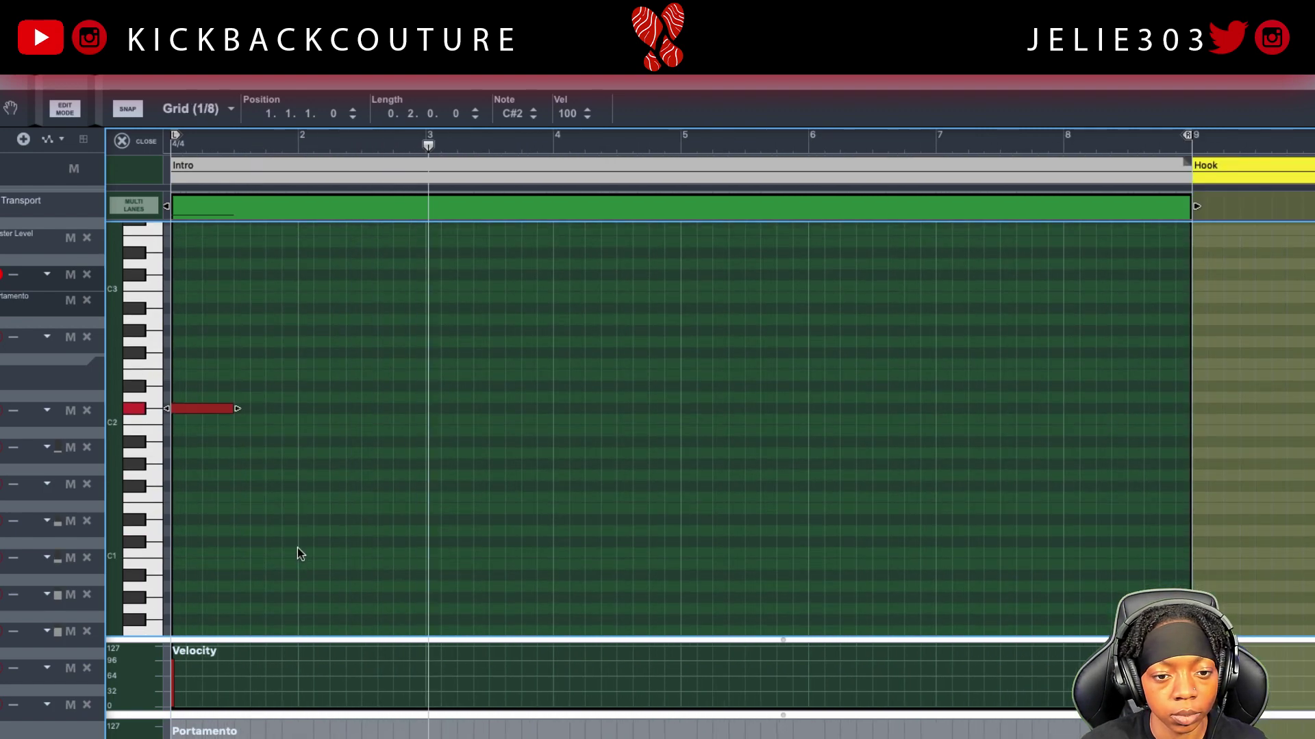
{"action": "scroll", "coordinate": [298, 552], "scroll_direction": "down", "scroll_amount": 1}
{"action": "key", "text": "space"}
Step: Add a G#2 note of length 0.2.0.0 at 3.1.1.0 and raise the bar 1 note an octave to C#3
{"action": "left_click_drag", "start_coordinate": [208, 410], "coordinate": [188, 437]}
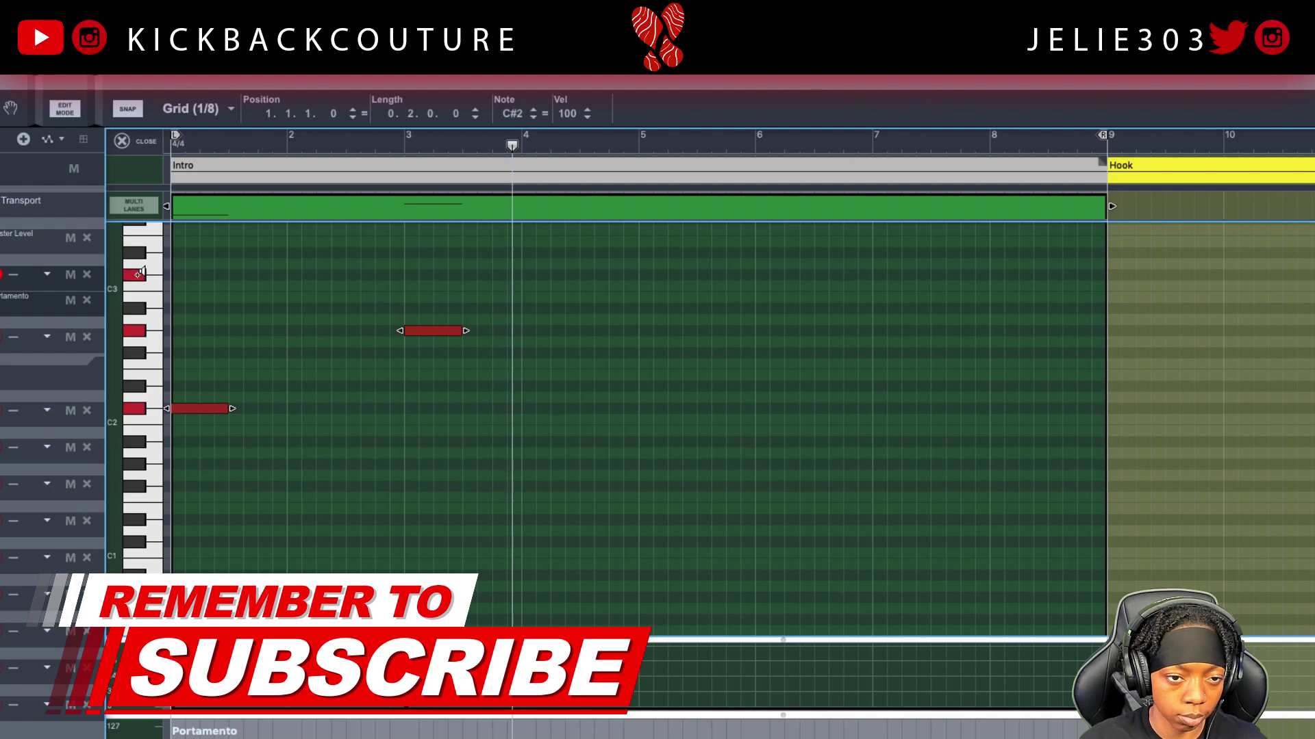
{"action": "key", "text": "shift+super+Up"}
{"action": "left_click", "coordinate": [342, 345]}
{"action": "scroll", "coordinate": [359, 359], "scroll_direction": "up", "scroll_amount": 5}
{"action": "left_click", "coordinate": [432, 371]}
{"action": "key", "text": "shift+super+Down"}
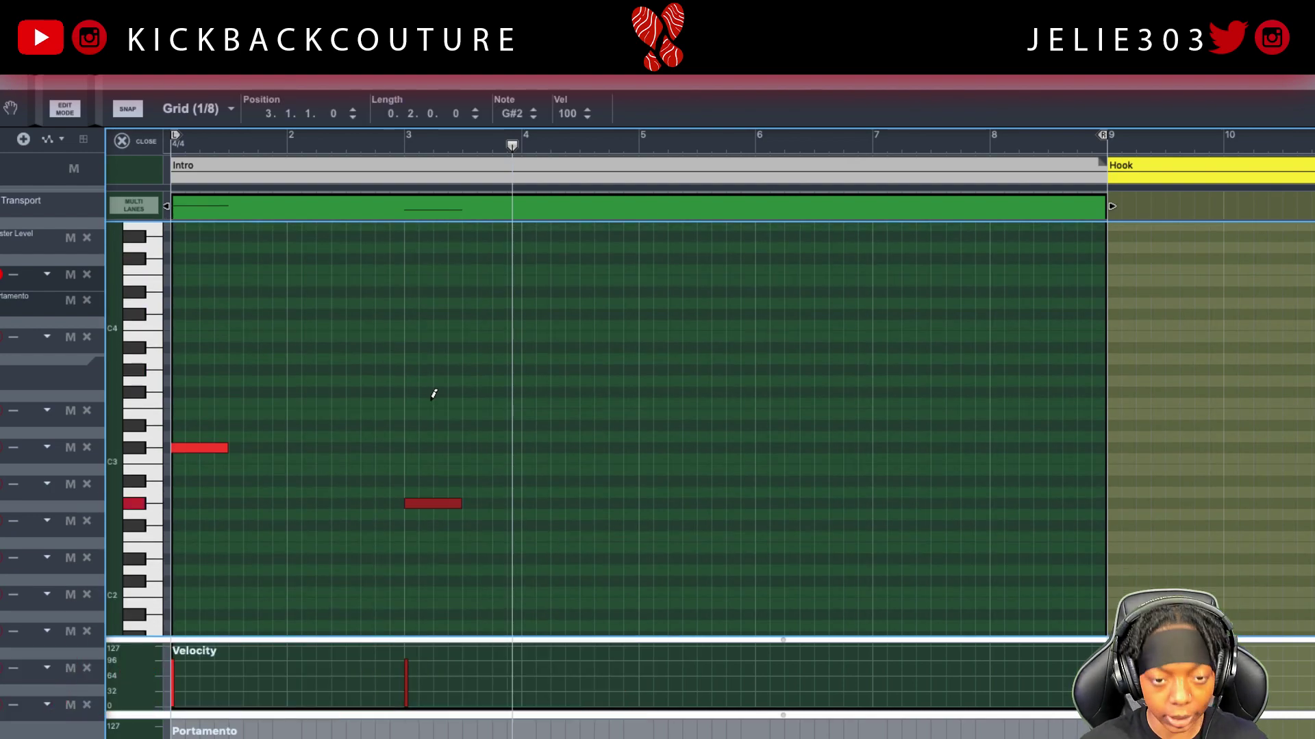
Step: Play the two-note bass pattern from the start of the clip and clear the note selection
{"action": "key", "text": "comma"}
{"action": "scroll", "coordinate": [289, 455], "scroll_direction": "down", "scroll_amount": 1}
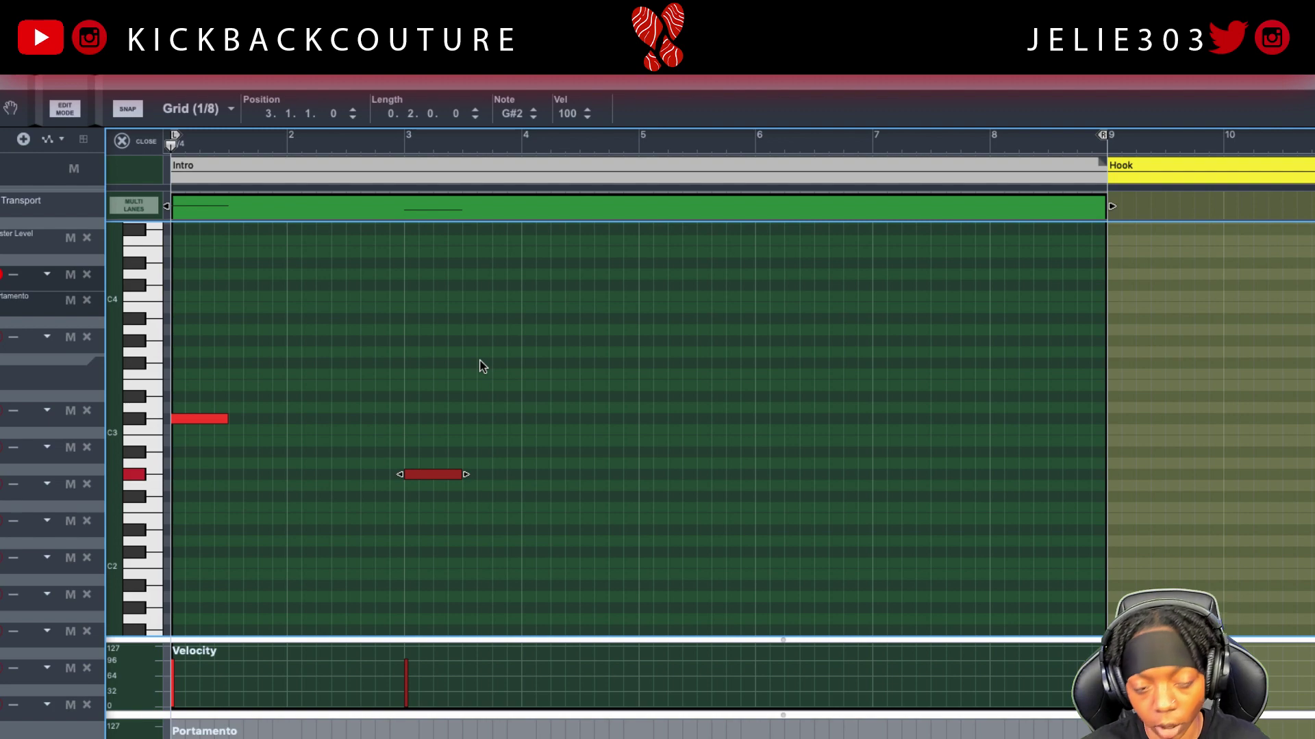
{"action": "key", "text": "space"}
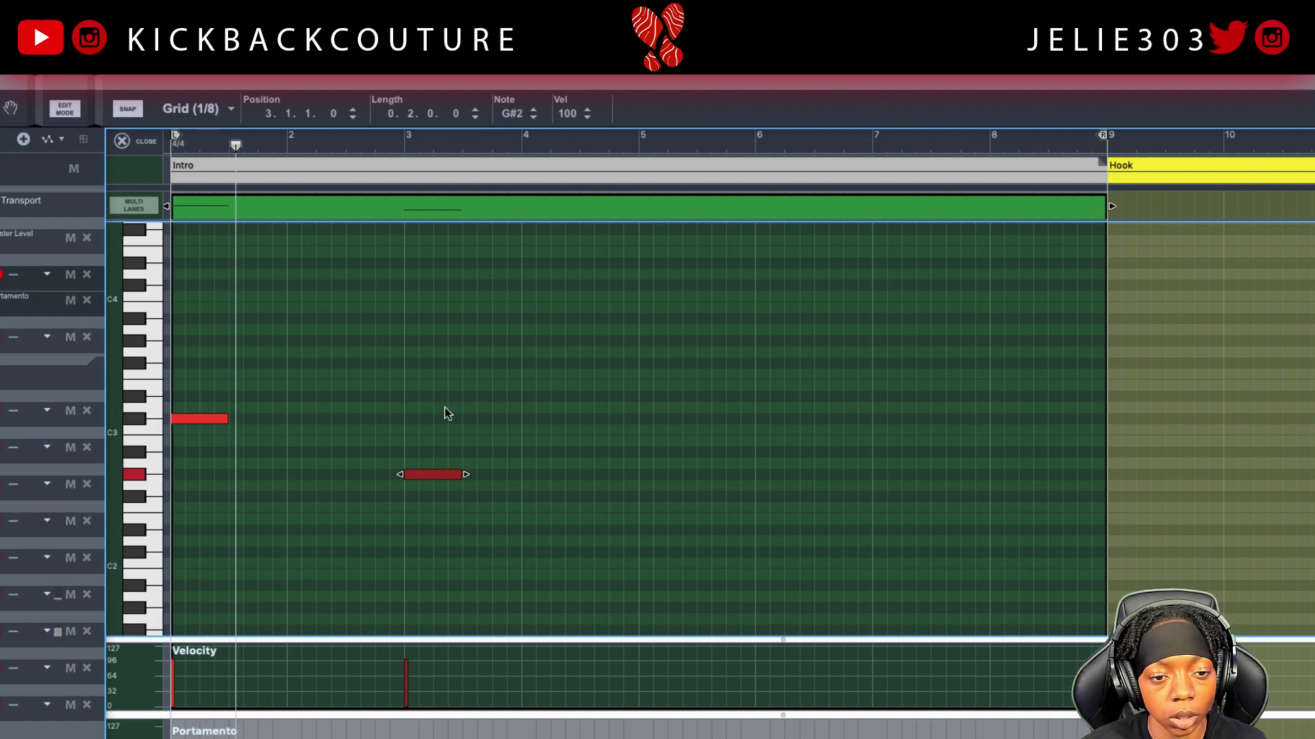
{"action": "left_click", "coordinate": [428, 437]}
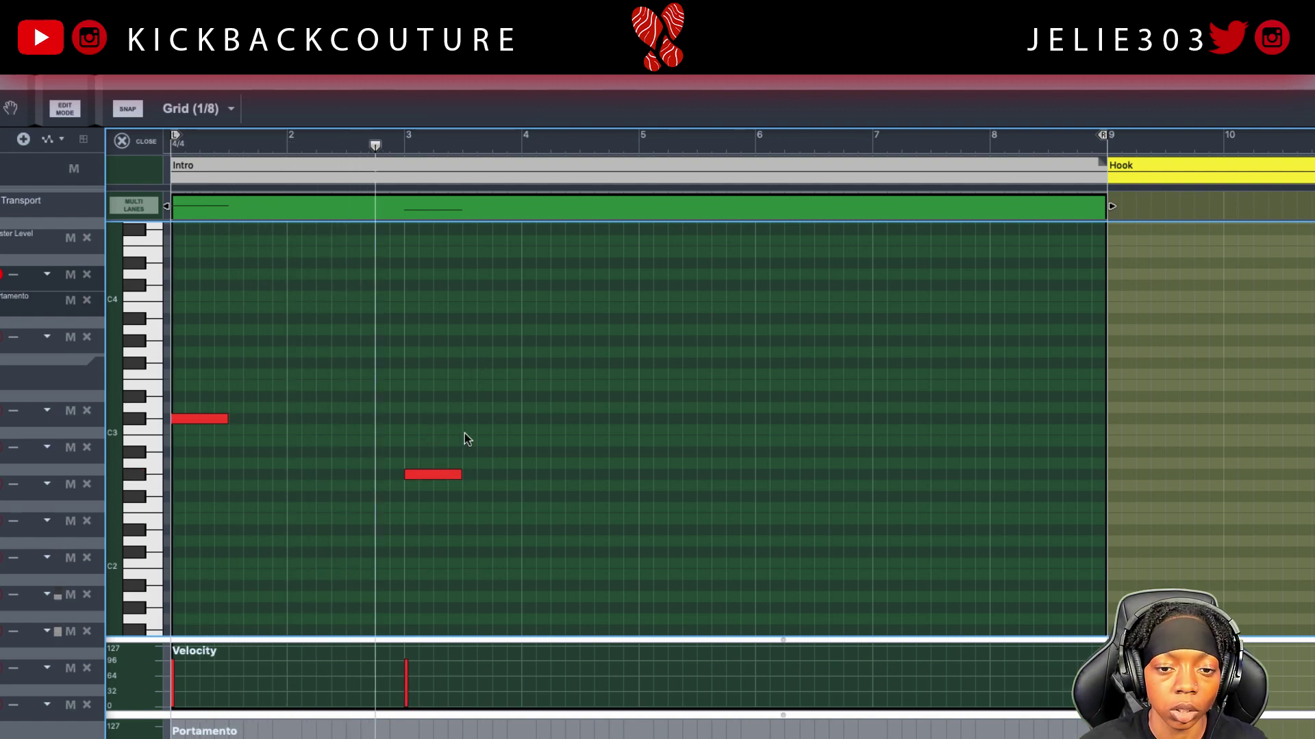
Step: Copy the C#3 note to the start of bar 5 and the G#2 note to the start of bar 7
{"action": "left_click", "coordinate": [207, 420]}
{"action": "left_click_drag", "start_coordinate": [205, 423], "coordinate": [668, 425]}
{"action": "left_click_drag", "start_coordinate": [457, 477], "coordinate": [918, 475]}
{"action": "left_click", "coordinate": [547, 530]}
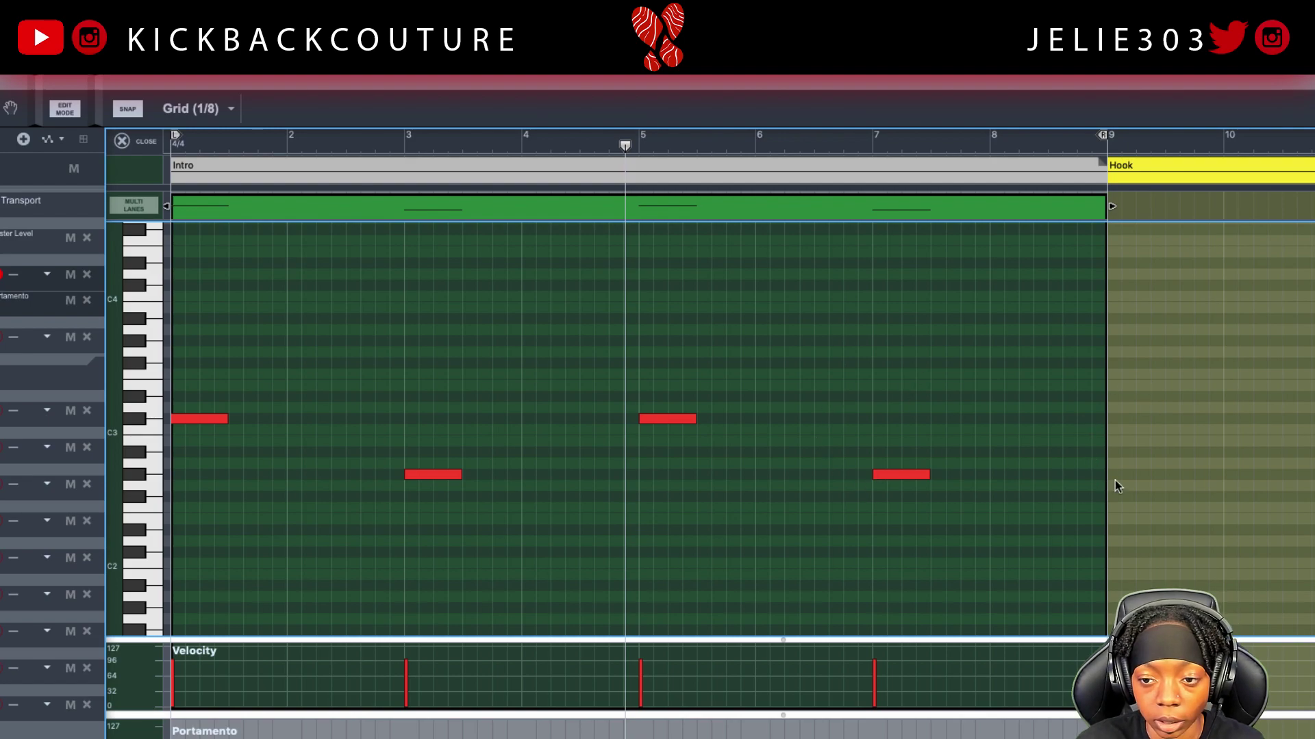
Step: Add an A2 note of length 0.2.0.0 at 2.3.1.0 and play the pattern from the start
{"action": "double_click", "coordinate": [352, 463]}
{"action": "key", "text": "shift+Return"}
{"action": "key", "text": "space"}
{"action": "scroll", "coordinate": [349, 497], "scroll_direction": "up", "scroll_amount": 1}
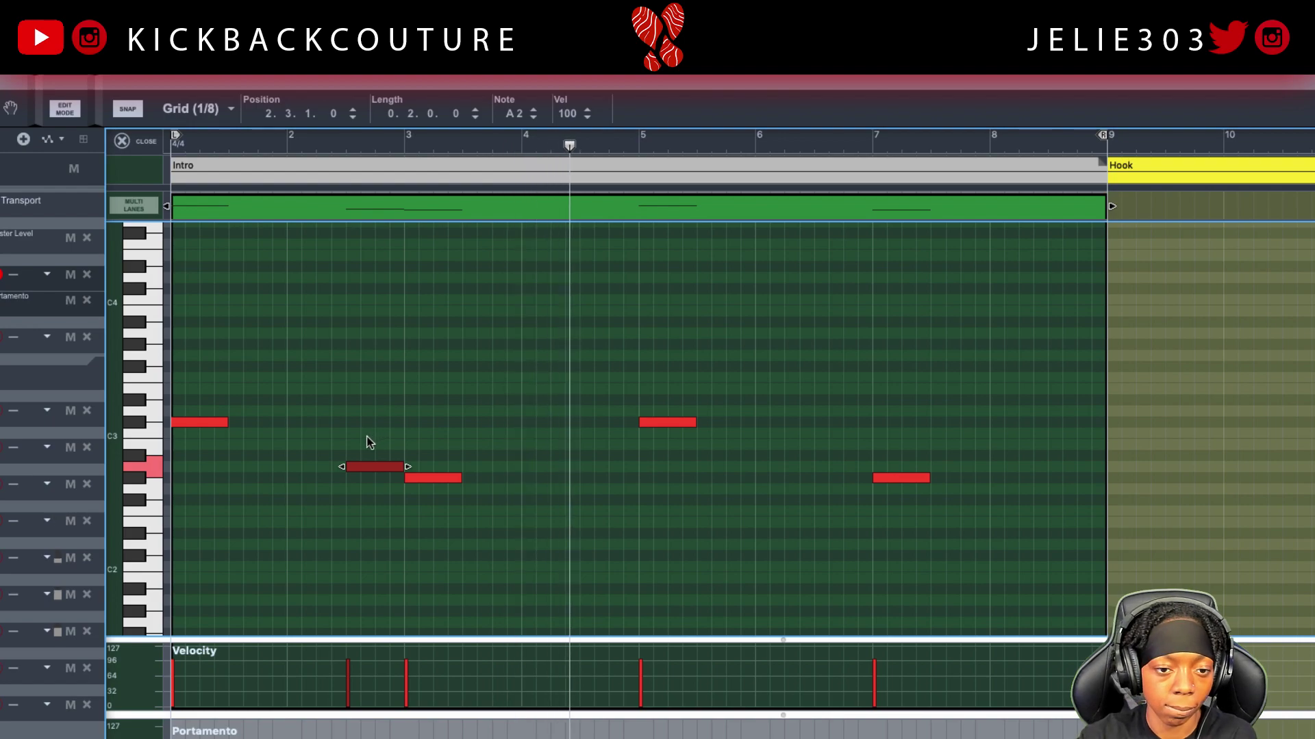
{"action": "key", "text": "space"}
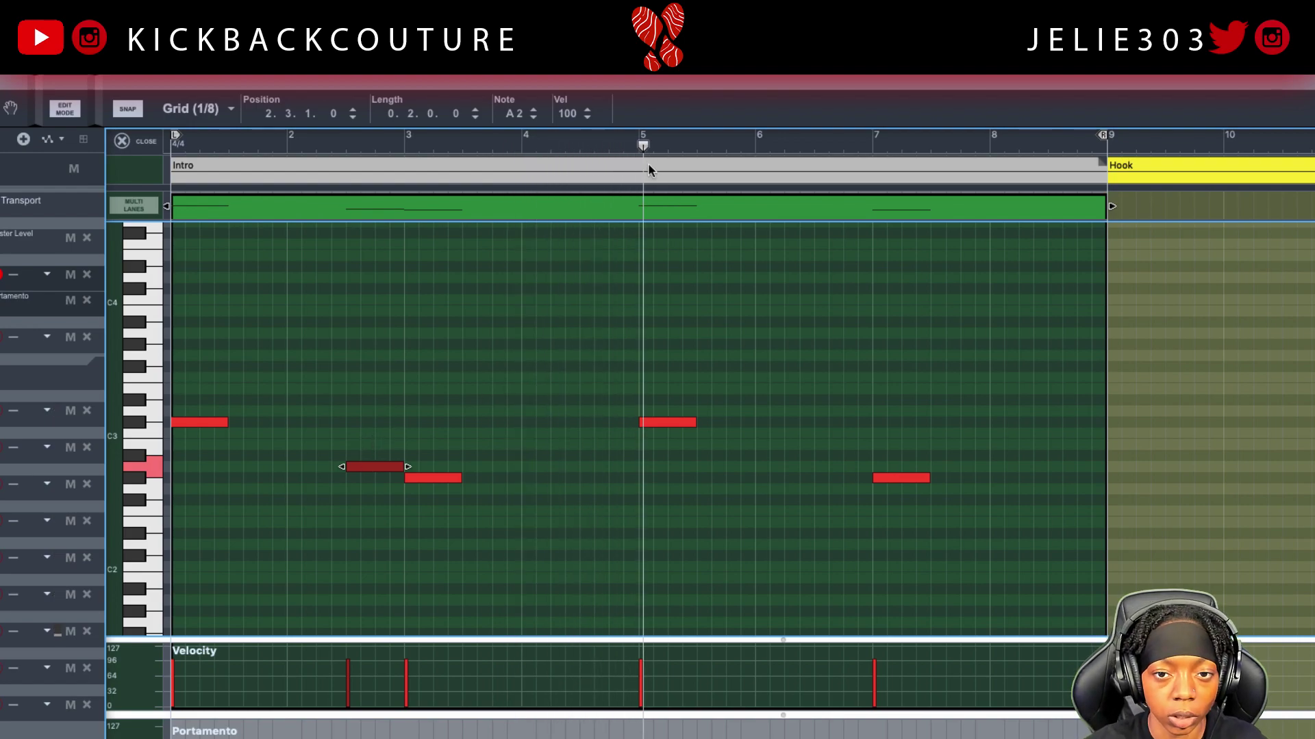
Step: Move the loop end to about bar 5 and return the playhead to the start
{"action": "left_click", "coordinate": [639, 140]}
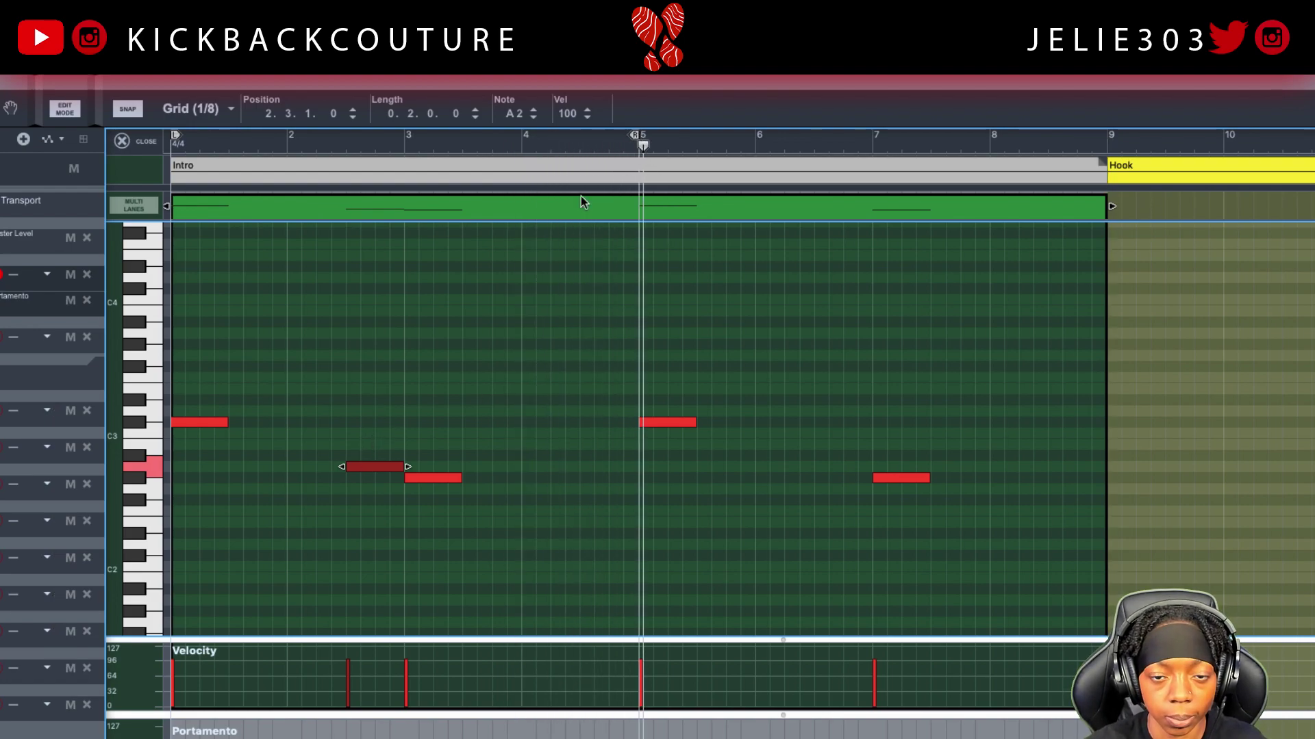
{"action": "key", "text": "shift+Return"}
{"action": "scroll", "coordinate": [343, 510], "scroll_direction": "up", "scroll_amount": 1}
{"action": "left_click_drag", "start_coordinate": [368, 437], "coordinate": [367, 522]}
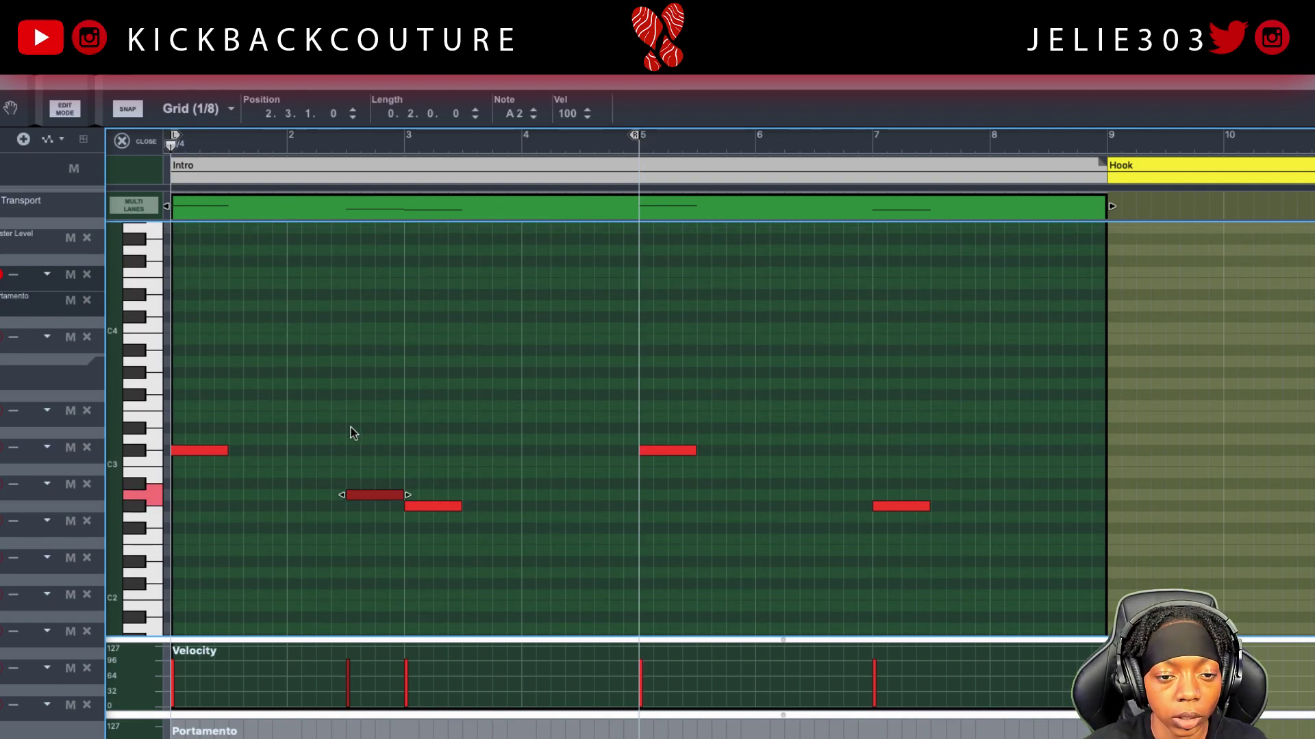
Step: Add an A3 slide note of length 0.1.0.0 at 2.3.1.0 above the A2 note and play that passage
{"action": "double_click", "coordinate": [351, 318]}
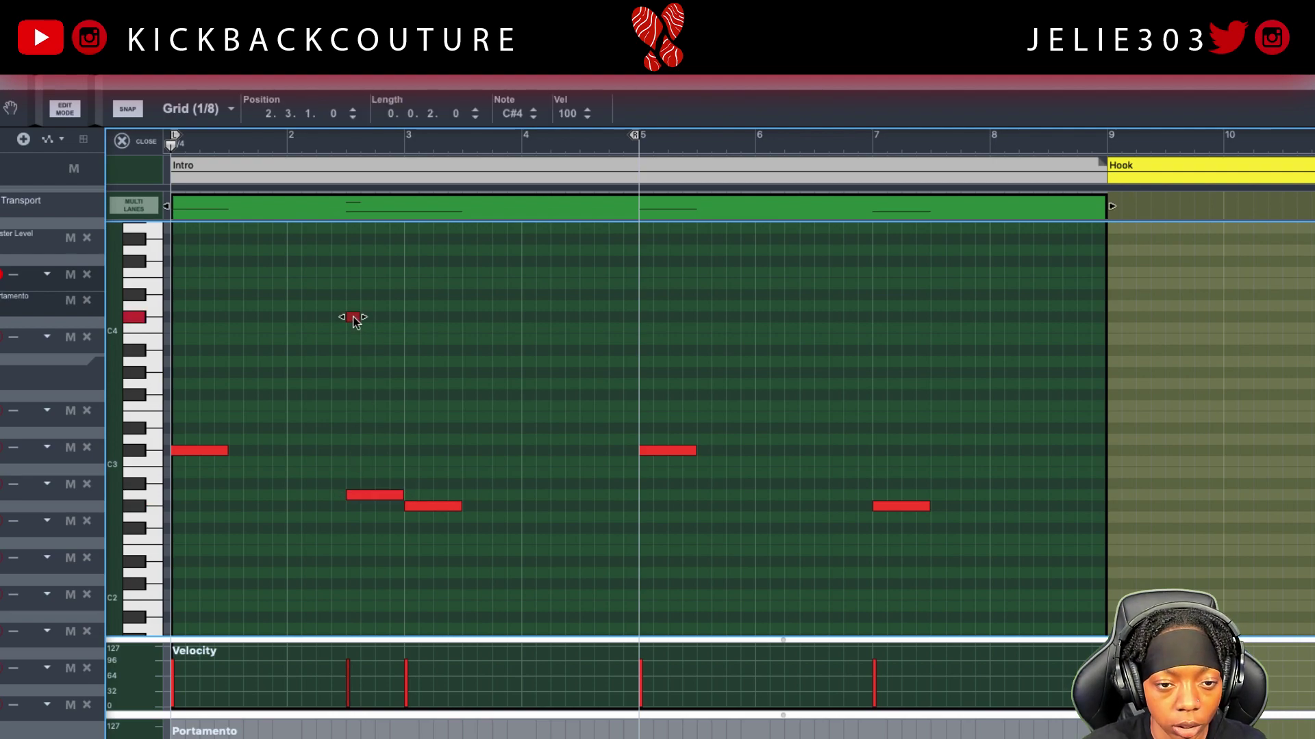
{"action": "left_click_drag", "start_coordinate": [354, 321], "coordinate": [374, 363]}
{"action": "left_click", "coordinate": [333, 145]}
{"action": "key", "text": "space"}
{"action": "key", "text": "space"}
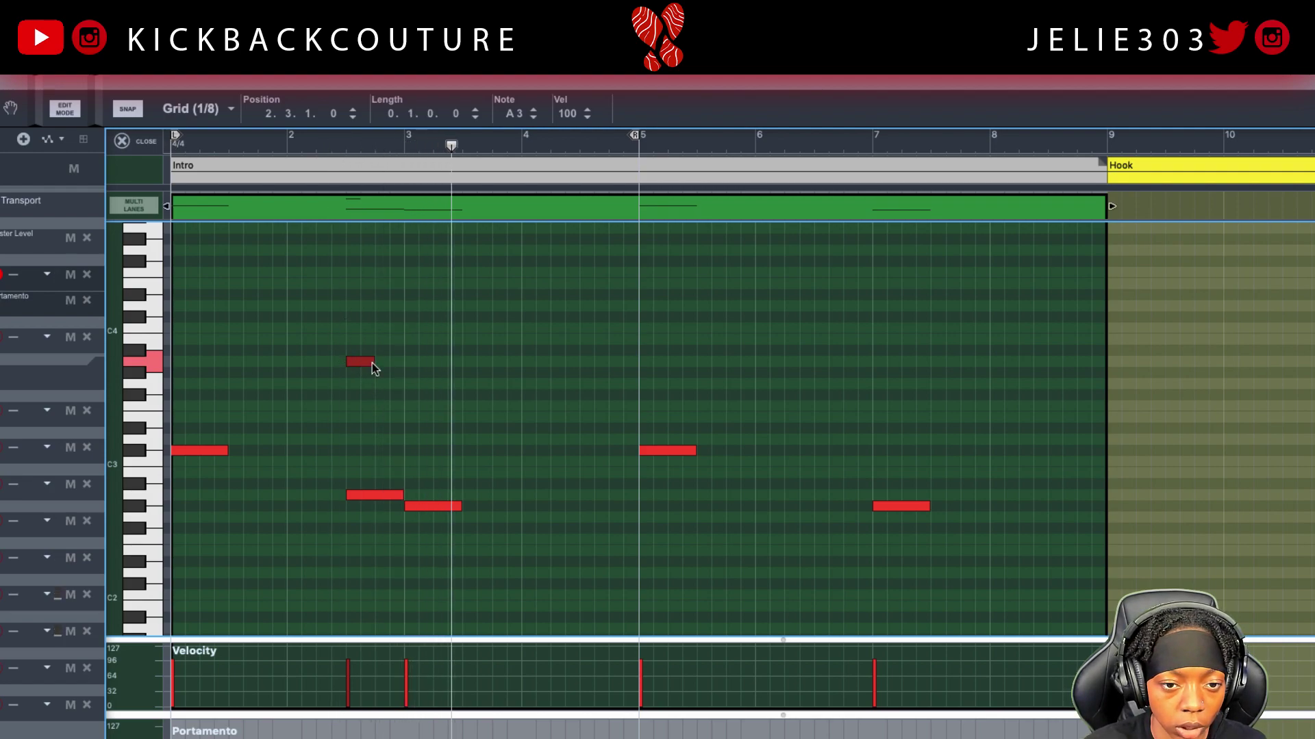
{"action": "left_click", "coordinate": [331, 147]}
{"action": "key", "text": "space"}
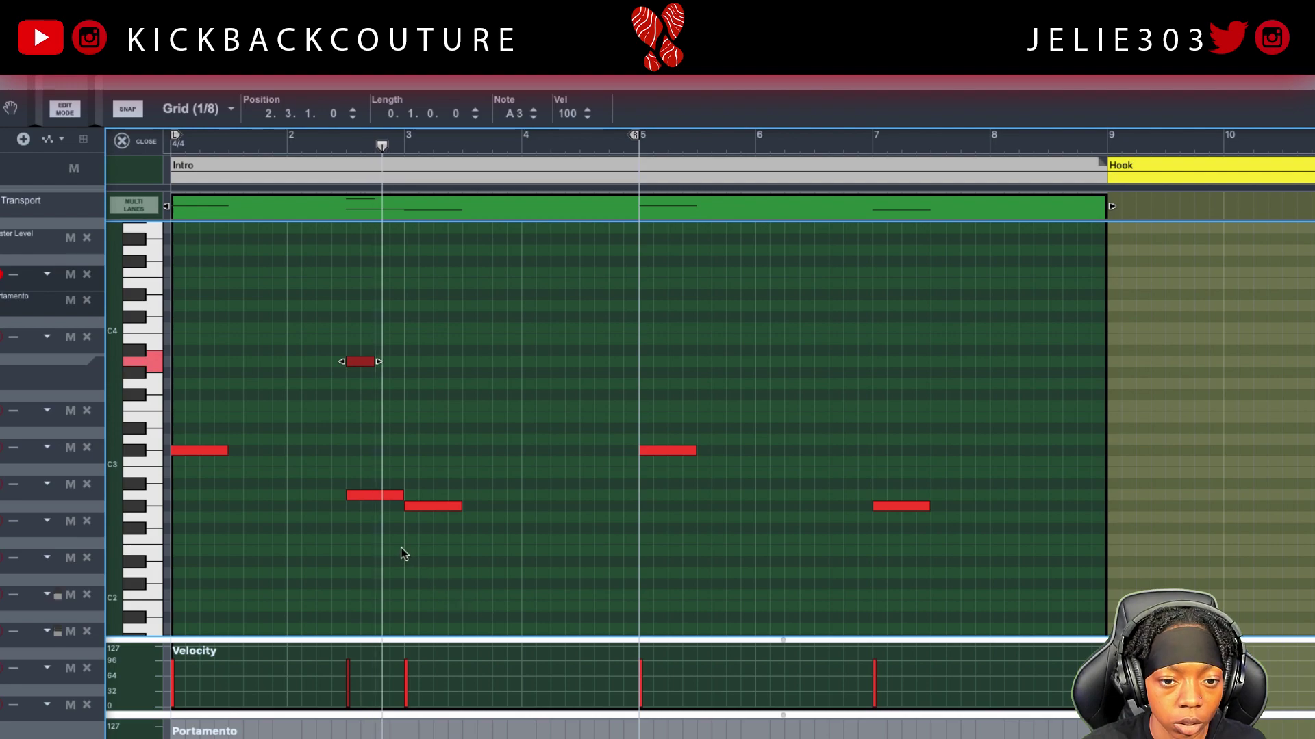
Step: Split the A2 note just before bar 3 into two equal notes and play the passage
{"action": "left_click", "coordinate": [380, 498]}
{"action": "left_click", "coordinate": [315, 144]}
{"action": "key", "text": "space"}
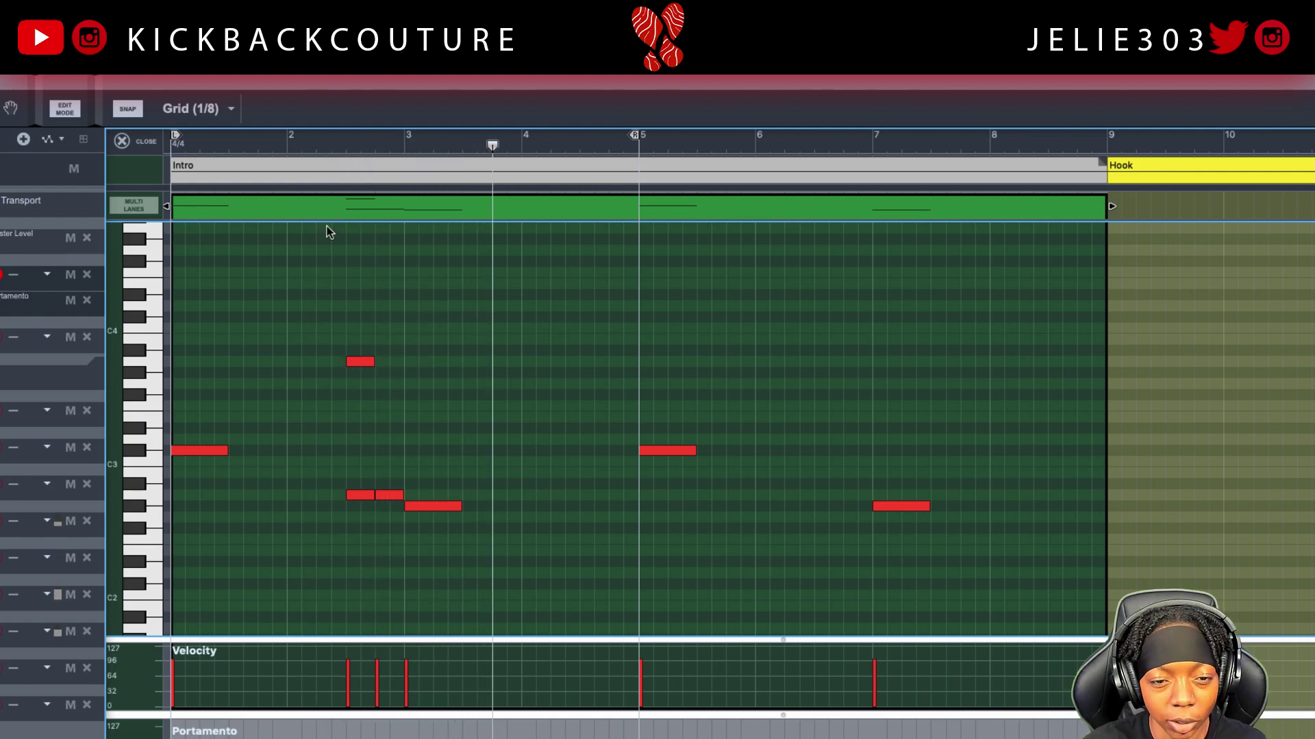
Step: Replay the passage from 2.3, enlarge the Portamento lane and draw an automation clip in it from 2.3.1.0 to bar 3
{"action": "left_click", "coordinate": [347, 144]}
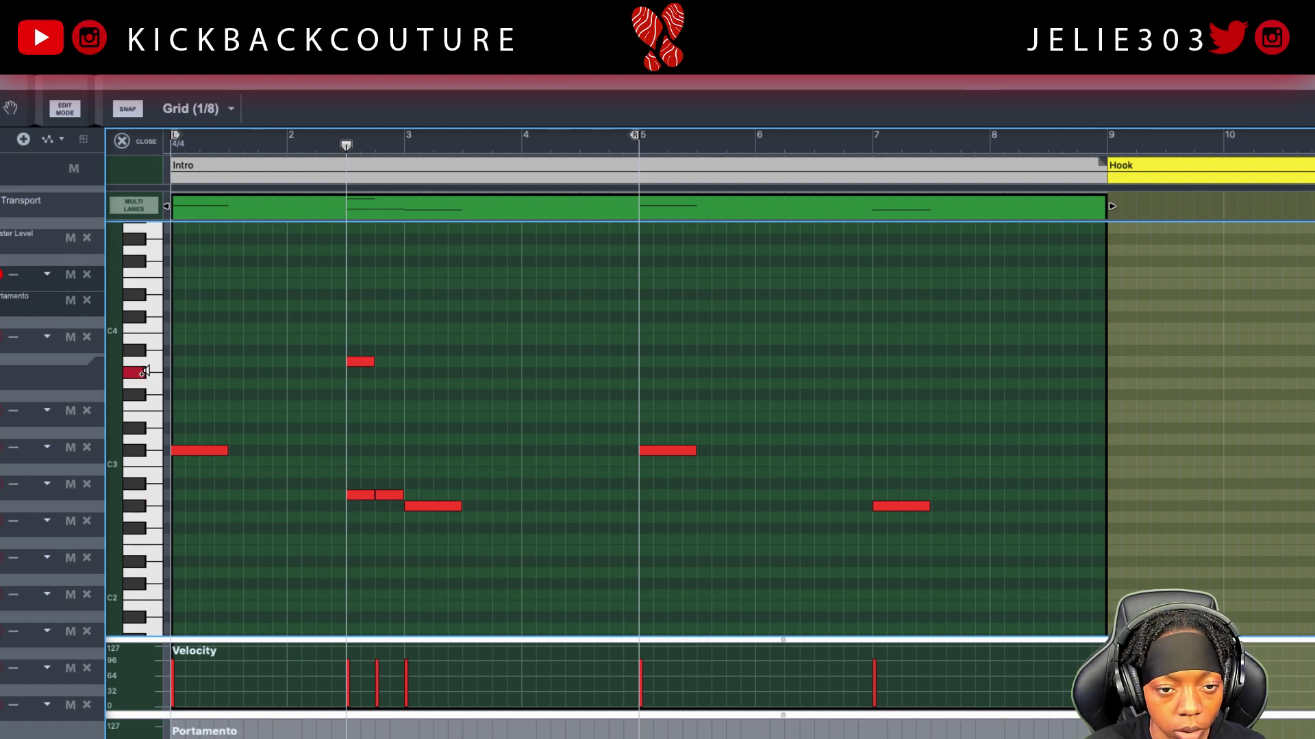
{"action": "key", "text": "space"}
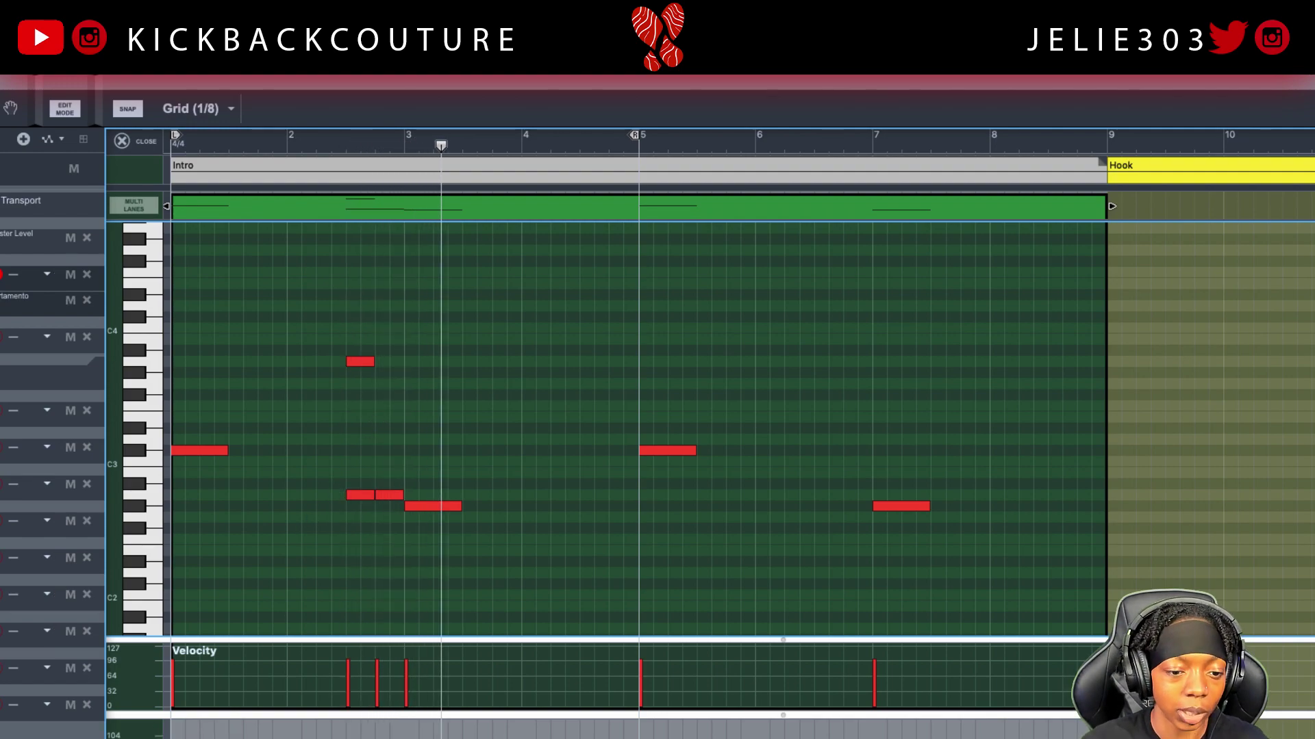
{"action": "left_click_drag", "start_coordinate": [310, 717], "coordinate": [311, 606]}
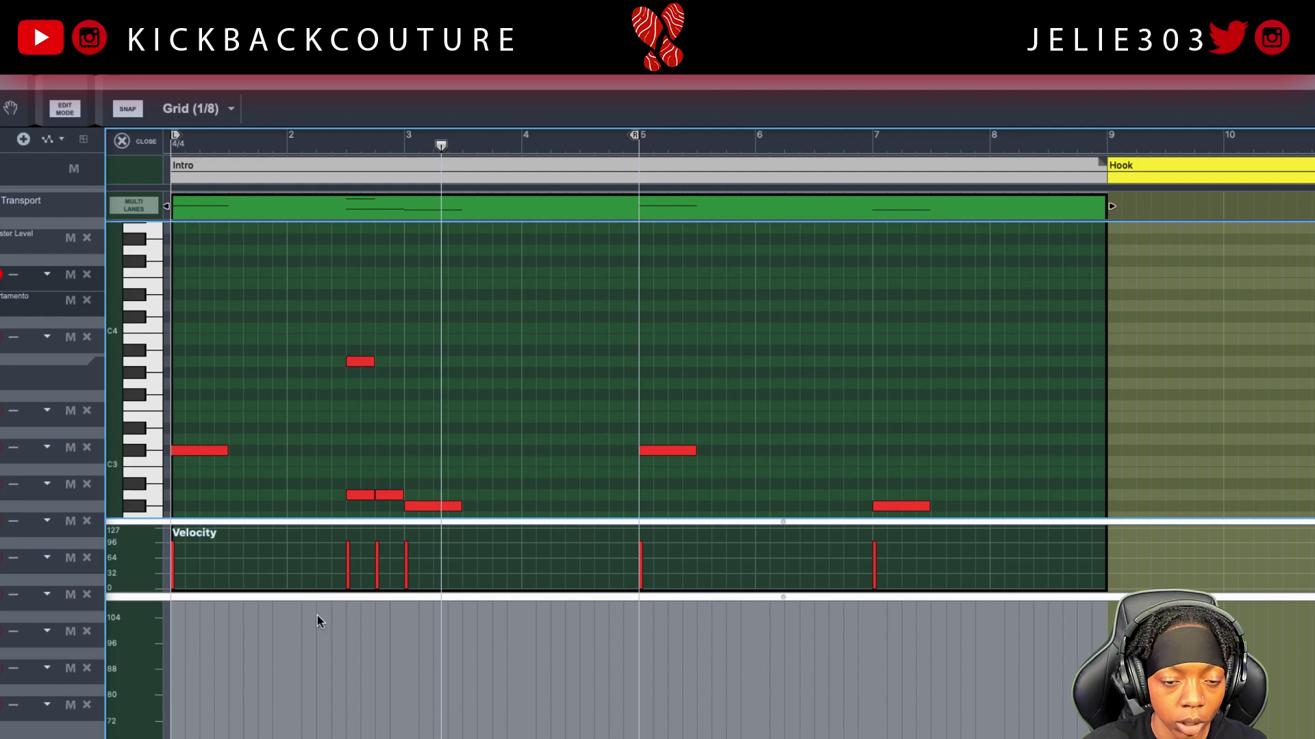
{"action": "left_click", "coordinate": [344, 683]}
{"action": "left_click", "coordinate": [348, 697]}
{"action": "left_click_drag", "start_coordinate": [346, 684], "coordinate": [404, 685]}
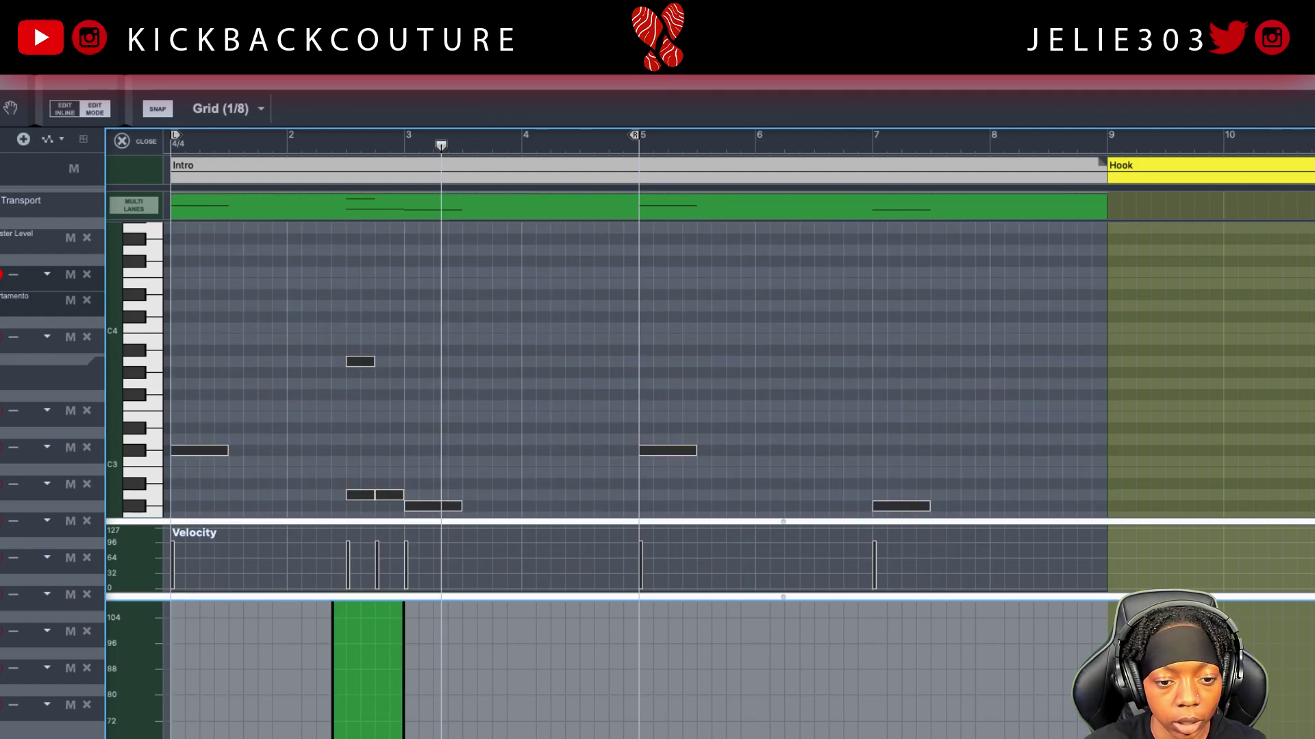
{"action": "left_click_drag", "start_coordinate": [332, 738], "coordinate": [347, 738]}
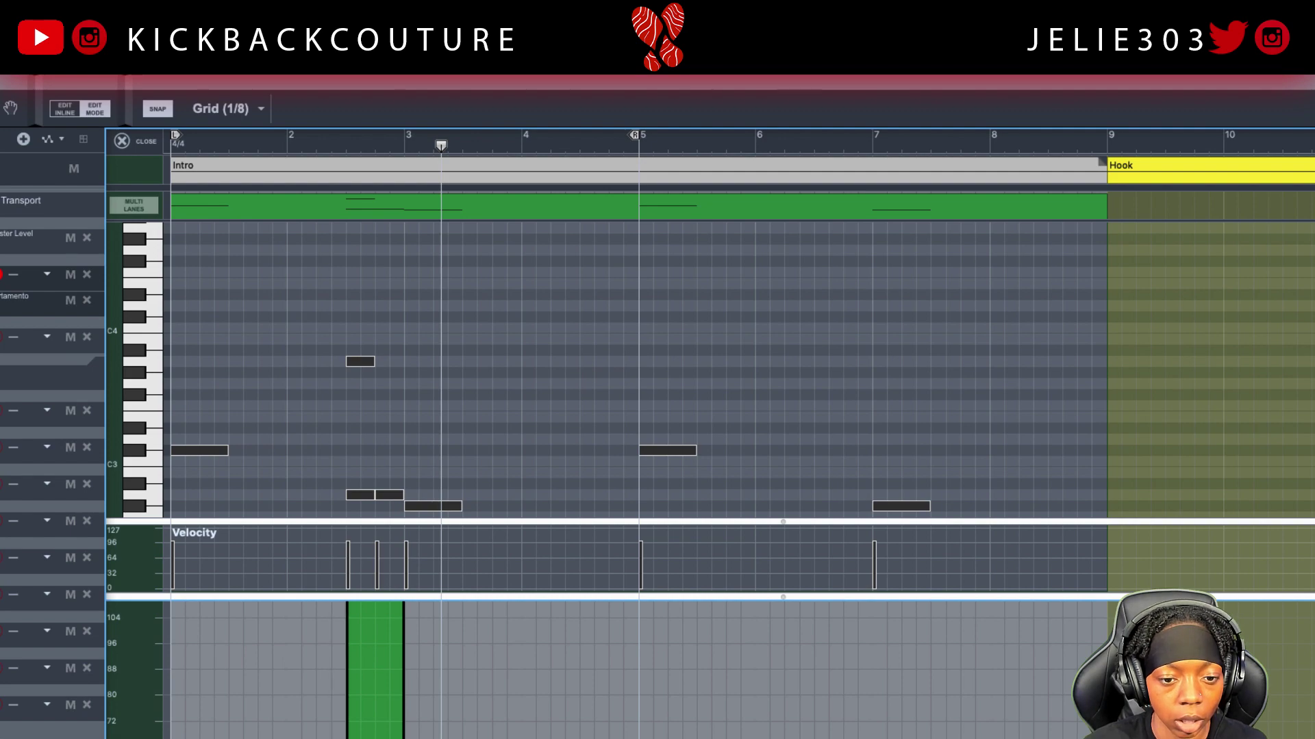
Step: Set the Portamento automation value at 2.3.1.0 to 54 and play the passage through the slide
{"action": "left_click", "coordinate": [351, 705]}
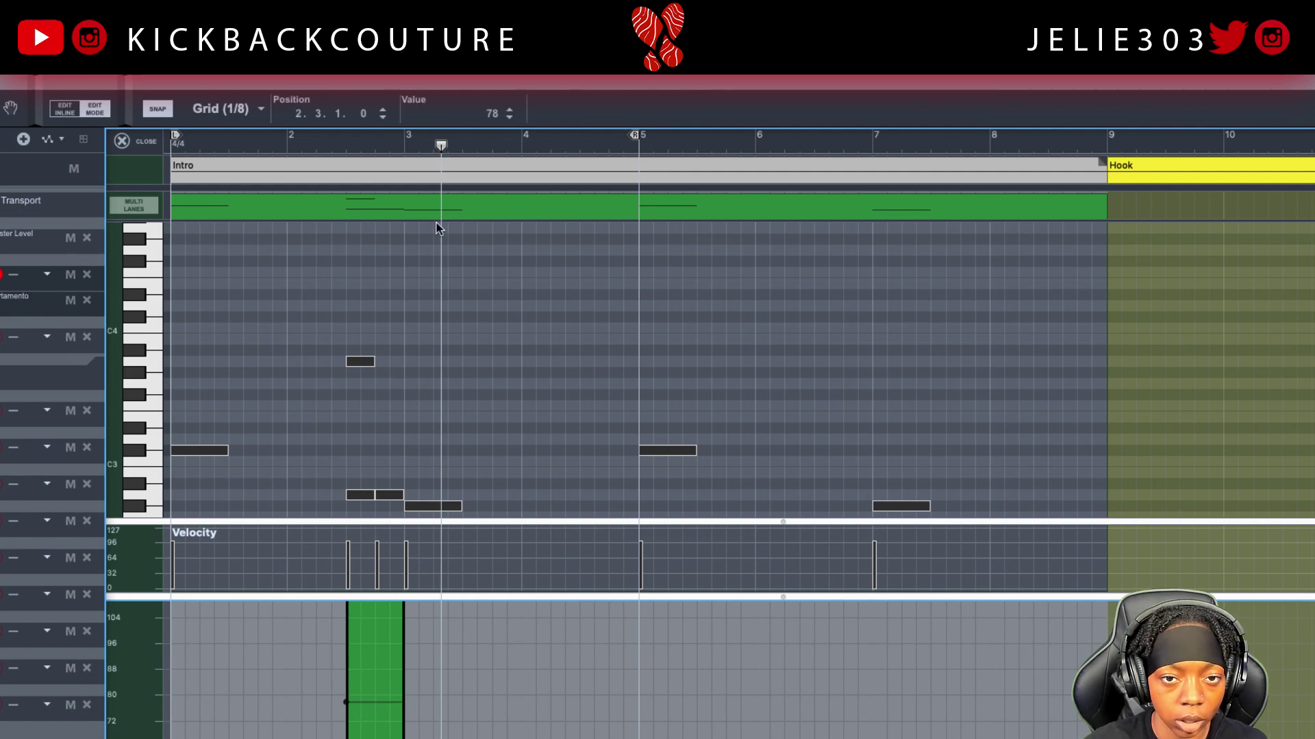
{"action": "left_click_drag", "start_coordinate": [486, 206], "coordinate": [482, 183]}
{"action": "left_click", "coordinate": [318, 145]}
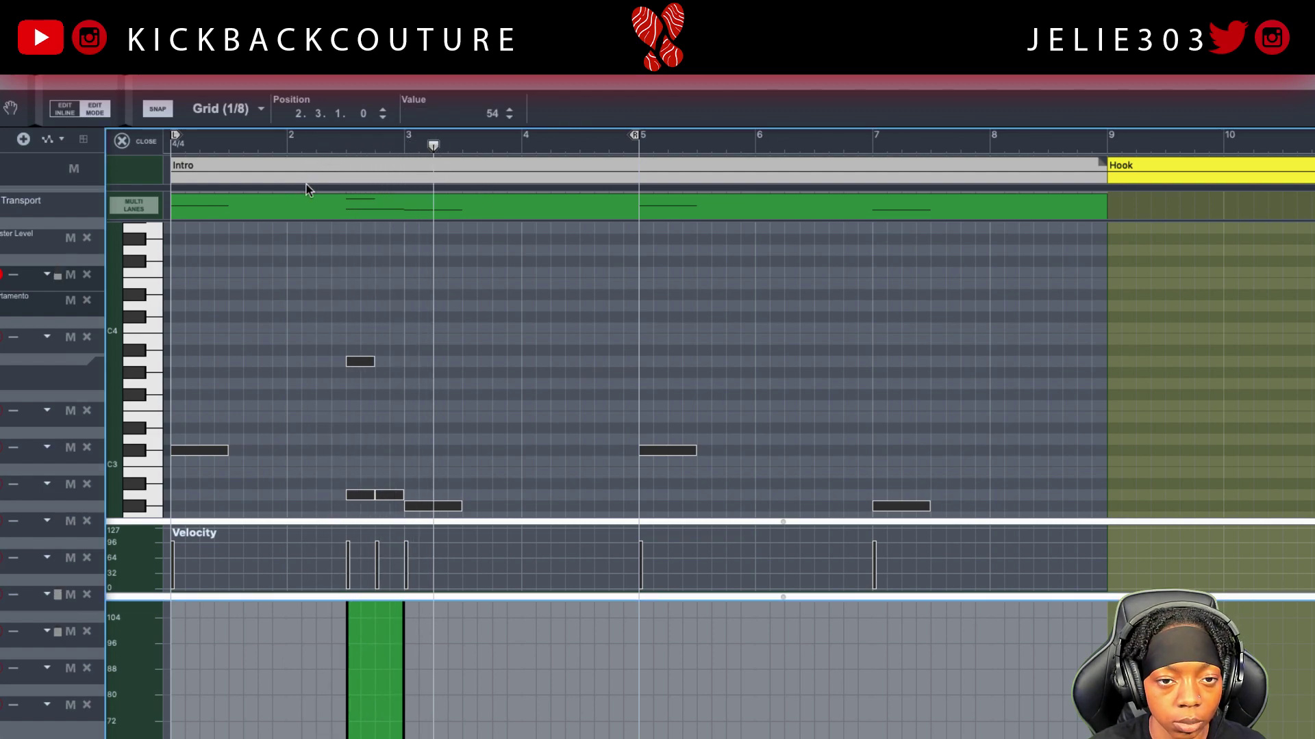
{"action": "key", "text": "space"}
{"action": "key", "text": "shift+Return"}
{"action": "key", "text": "space"}
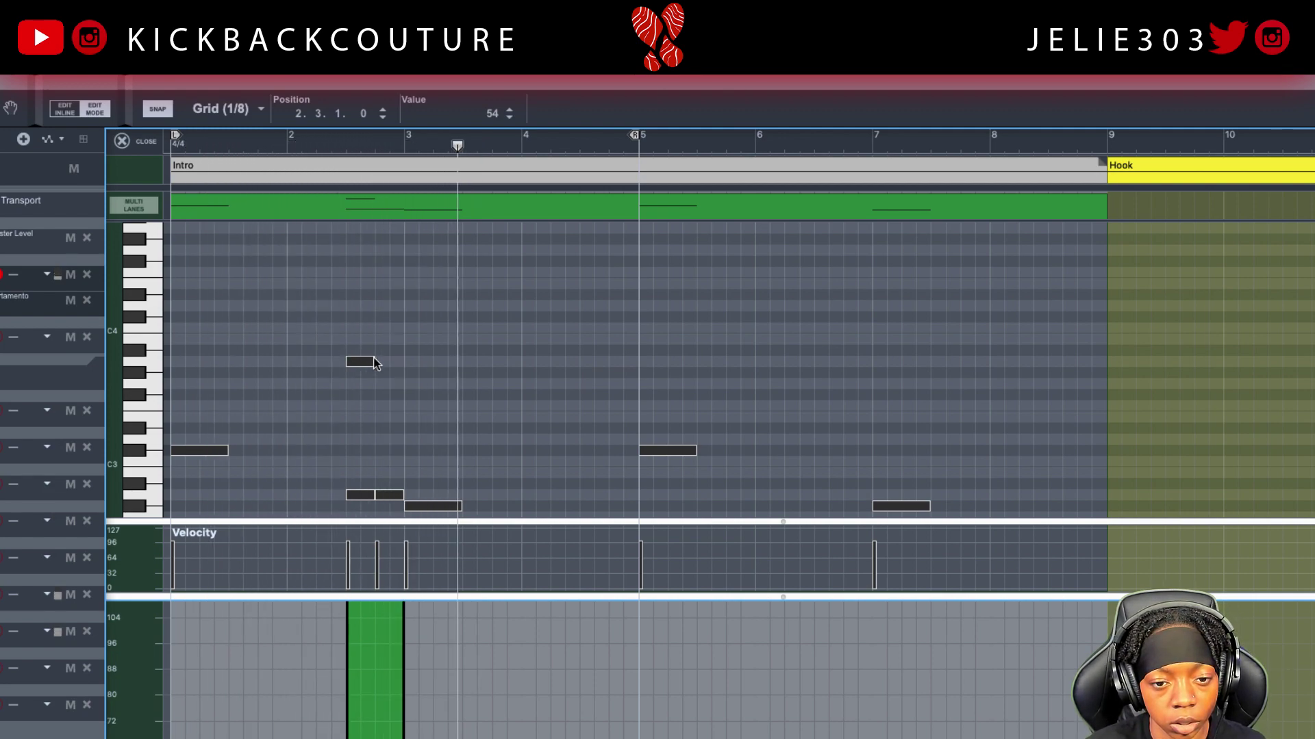
Step: Add a short note of length 0.0.2.0 in the bass clip and place it at 4.1.1.0
{"action": "left_click", "coordinate": [545, 216]}
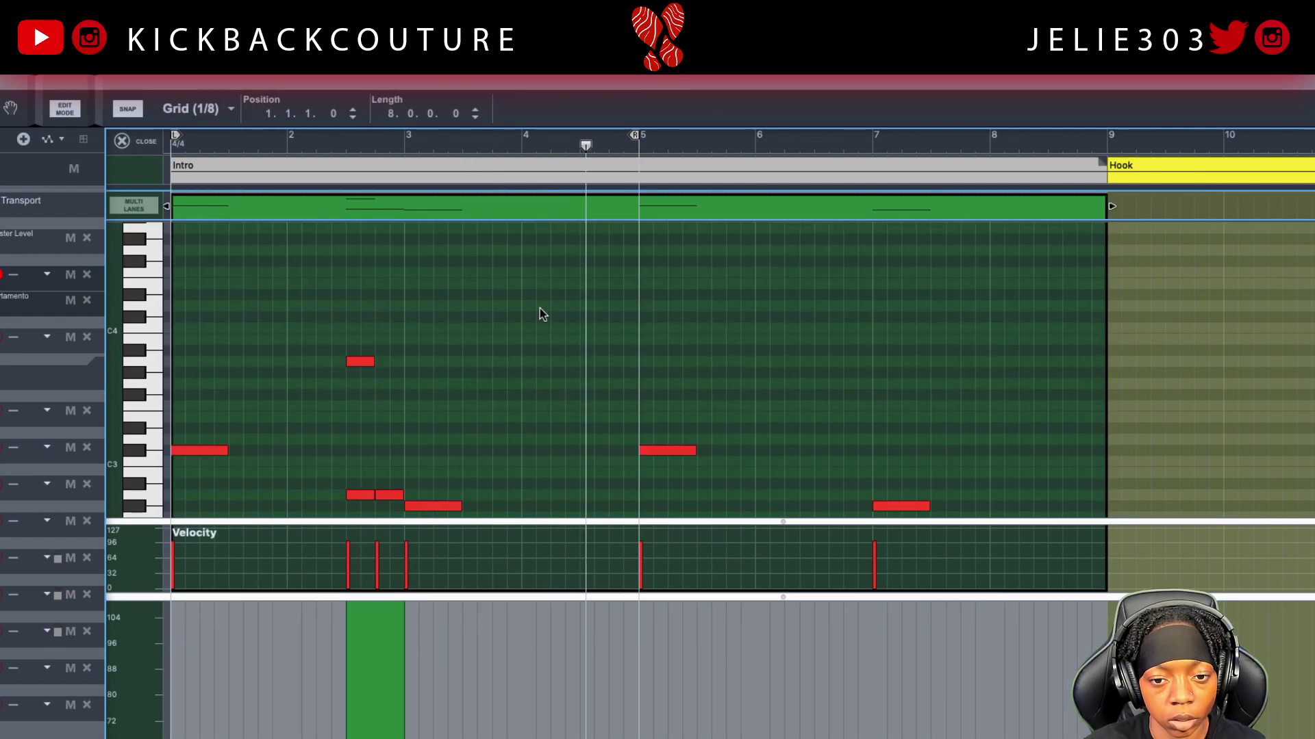
{"action": "scroll", "coordinate": [543, 342], "scroll_direction": "down", "scroll_amount": 3}
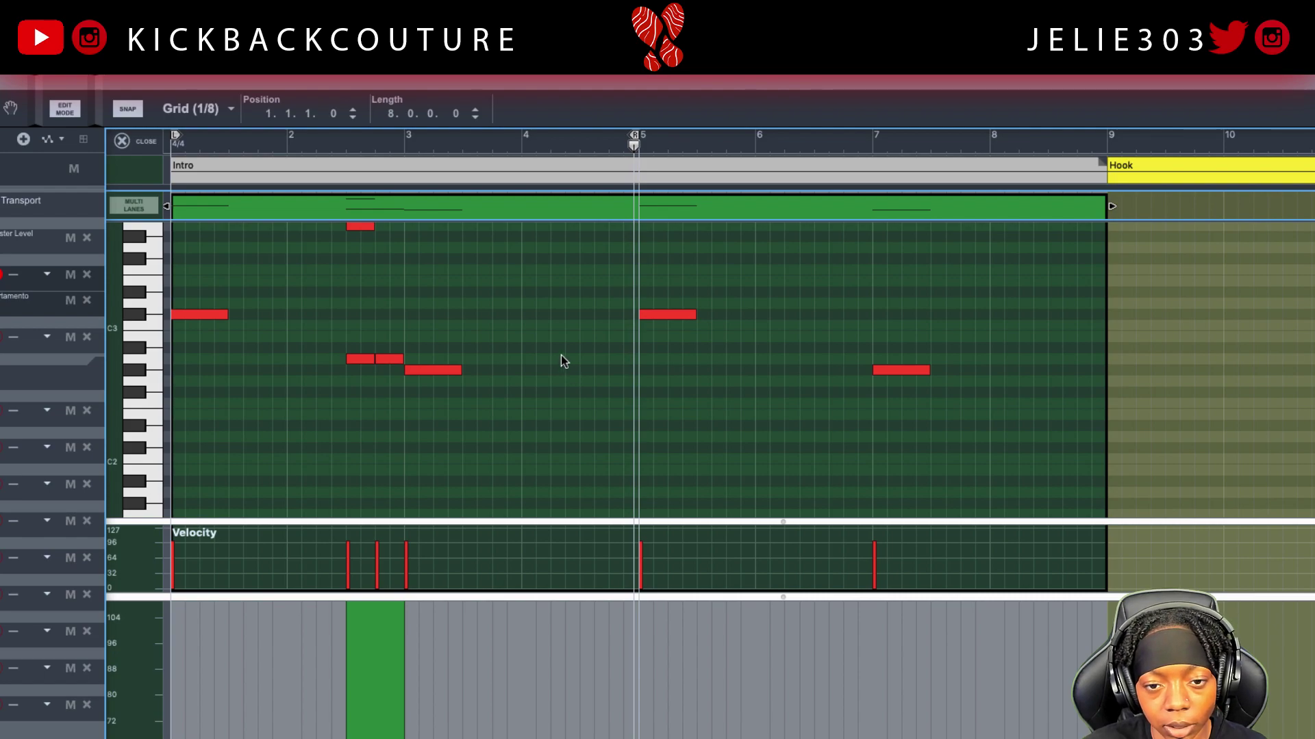
{"action": "left_click", "coordinate": [533, 363]}
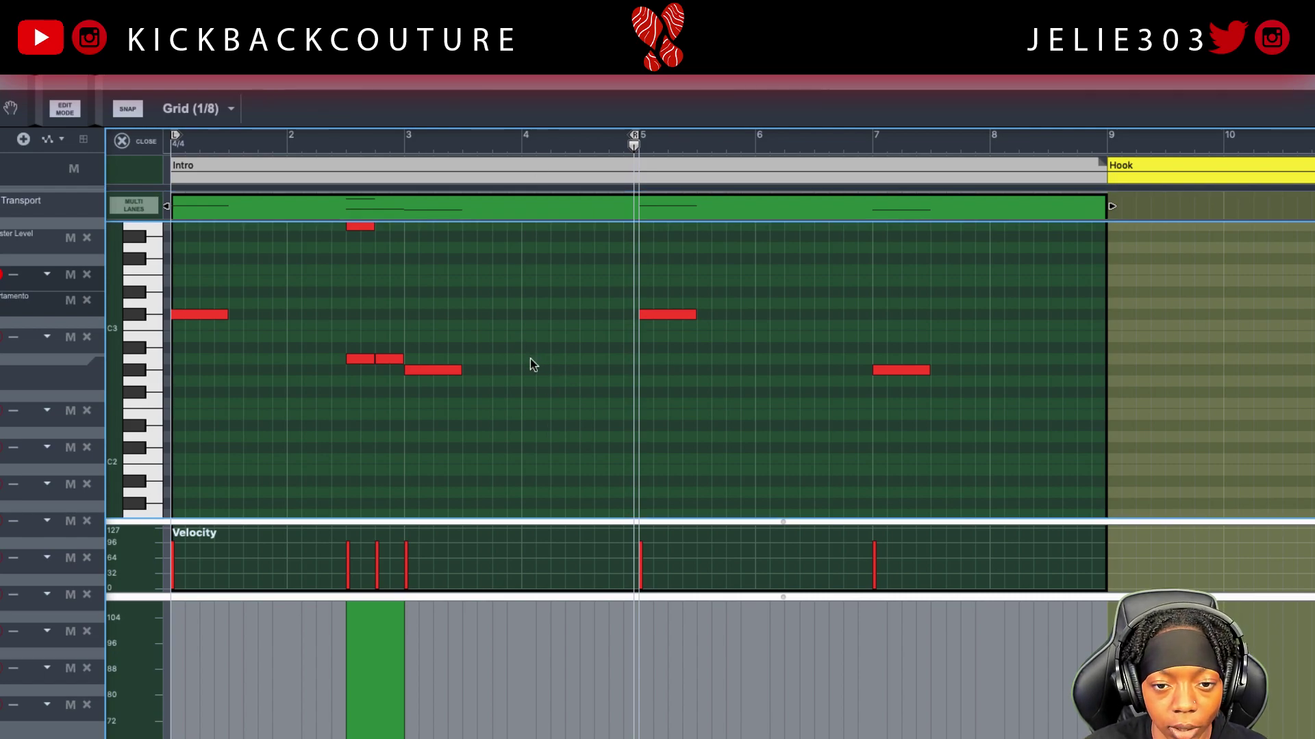
{"action": "double_click", "coordinate": [584, 359]}
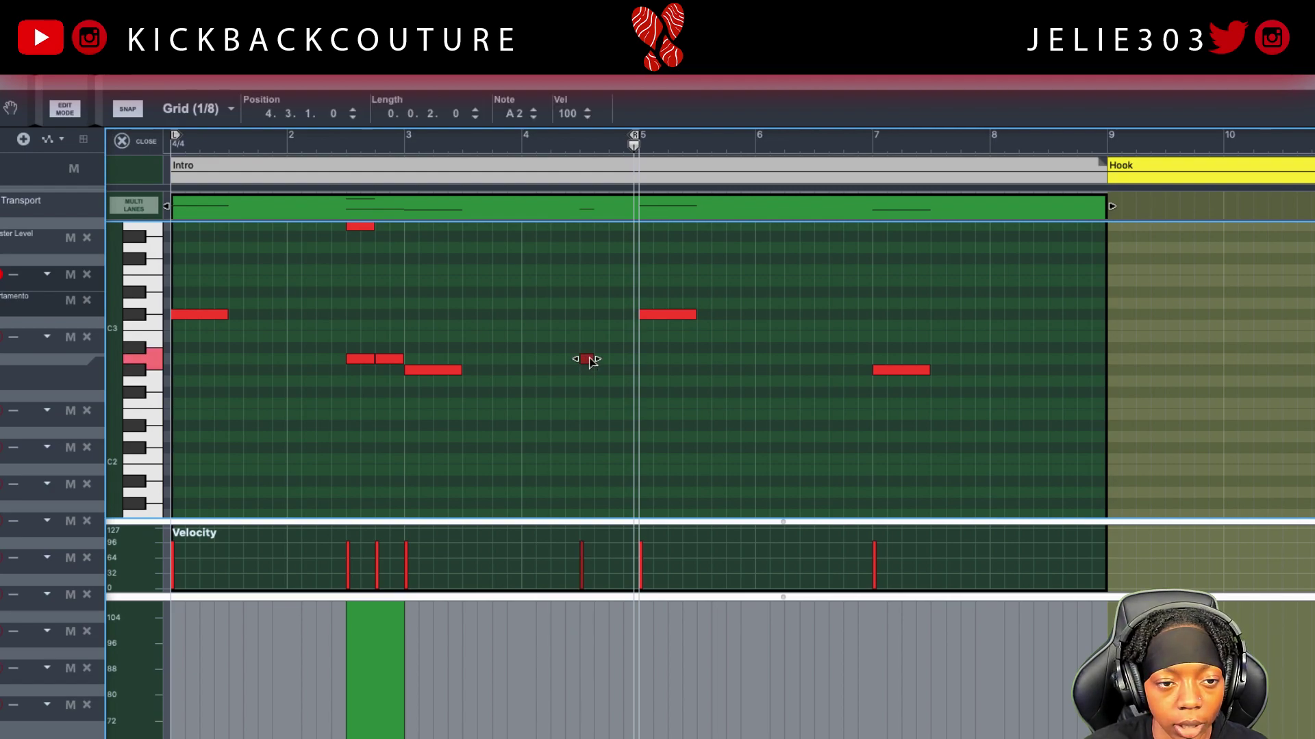
{"action": "left_click_drag", "start_coordinate": [590, 358], "coordinate": [593, 313]}
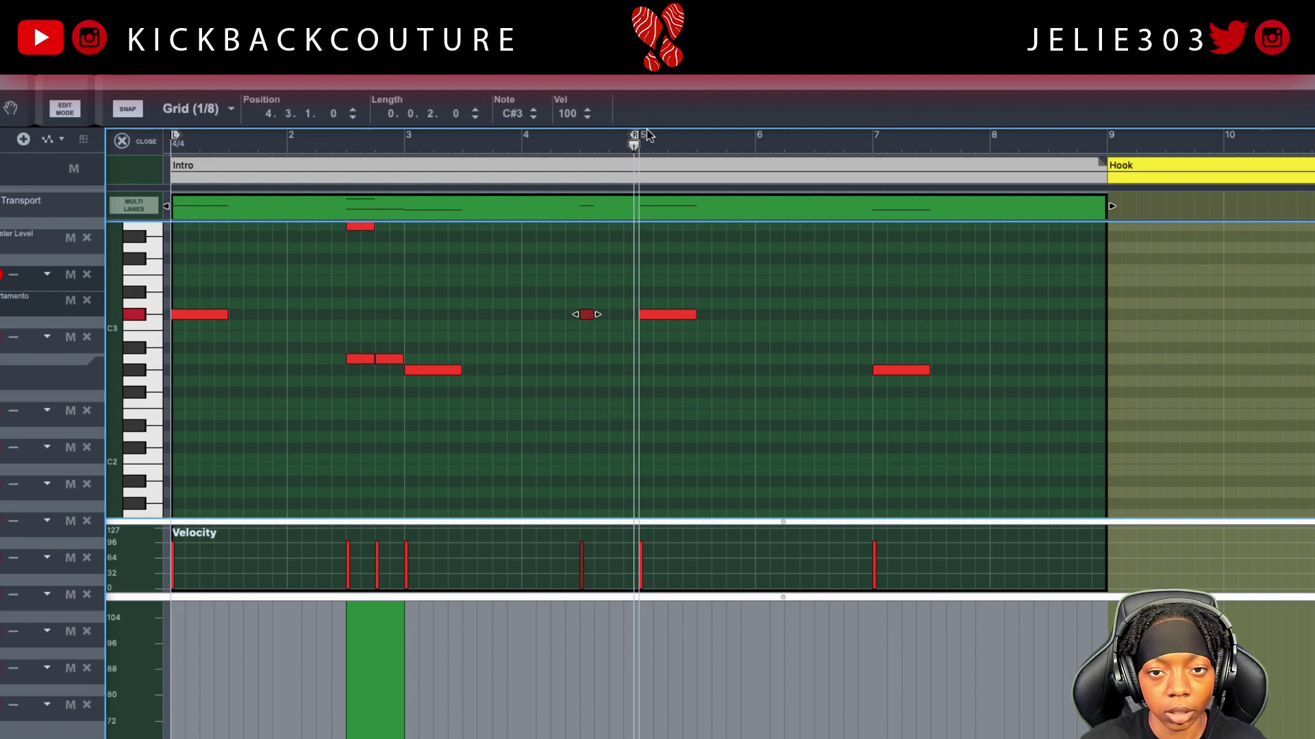
{"action": "left_click_drag", "start_coordinate": [635, 143], "coordinate": [477, 145]}
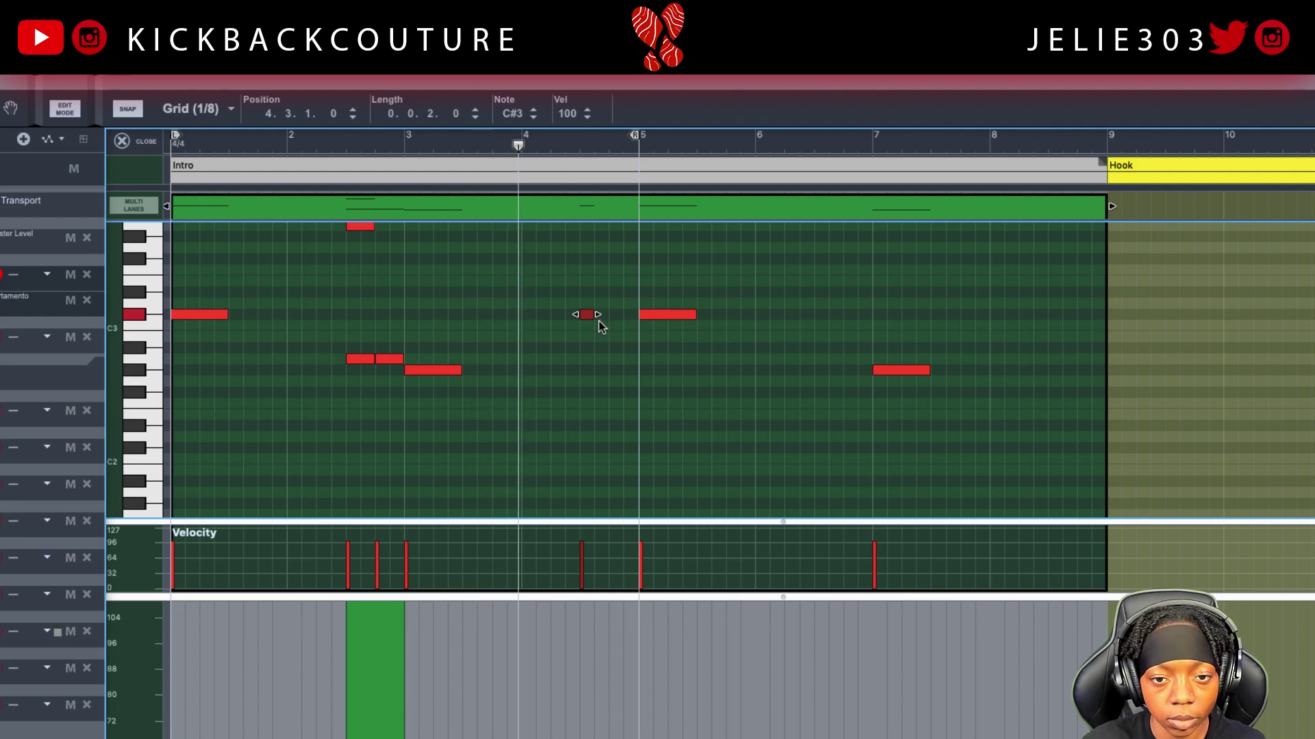
{"action": "left_click_drag", "start_coordinate": [590, 319], "coordinate": [531, 322]}
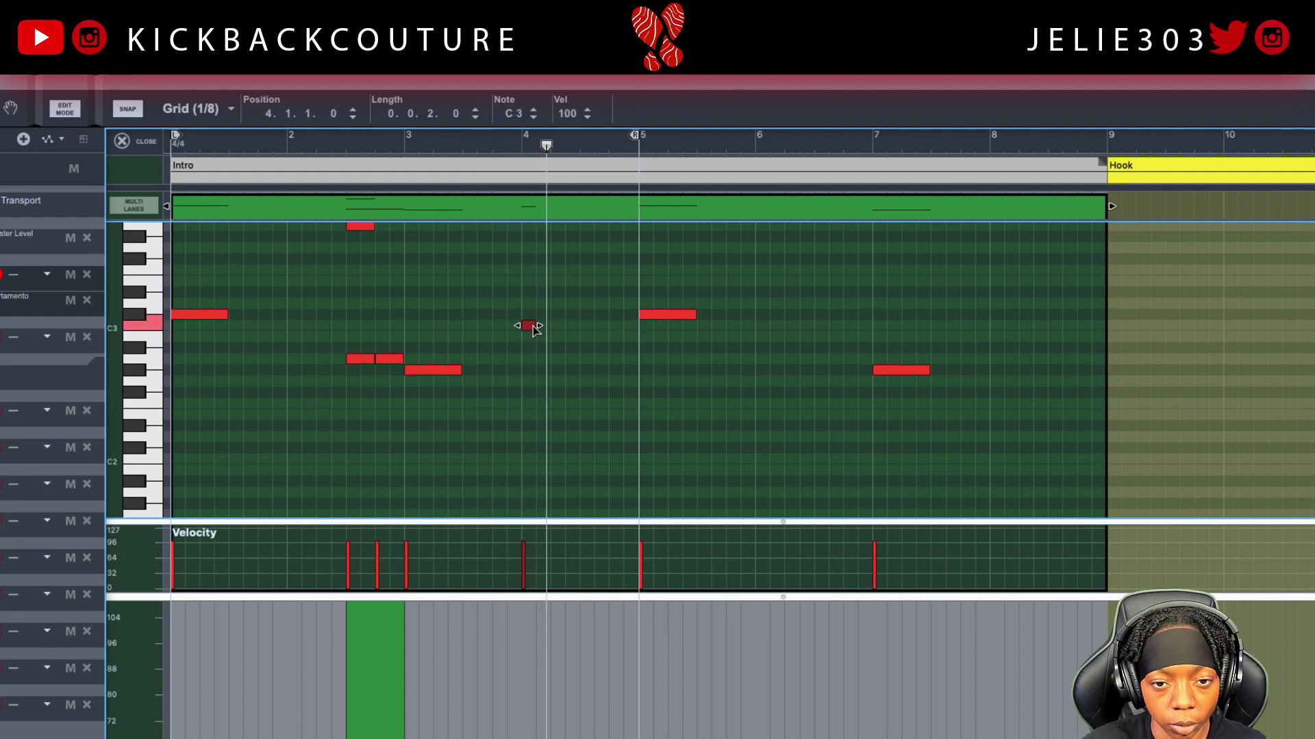
Step: Fill bar 4 with four consecutive C#3 notes of length 0.1.0.0, one per beat, and play from just before it
{"action": "key", "text": "d"}
{"action": "key", "text": "d"}
{"action": "key", "text": "d"}
{"action": "left_click", "coordinate": [544, 307]}
{"action": "scroll", "coordinate": [543, 319], "scroll_direction": "up", "scroll_amount": 3}
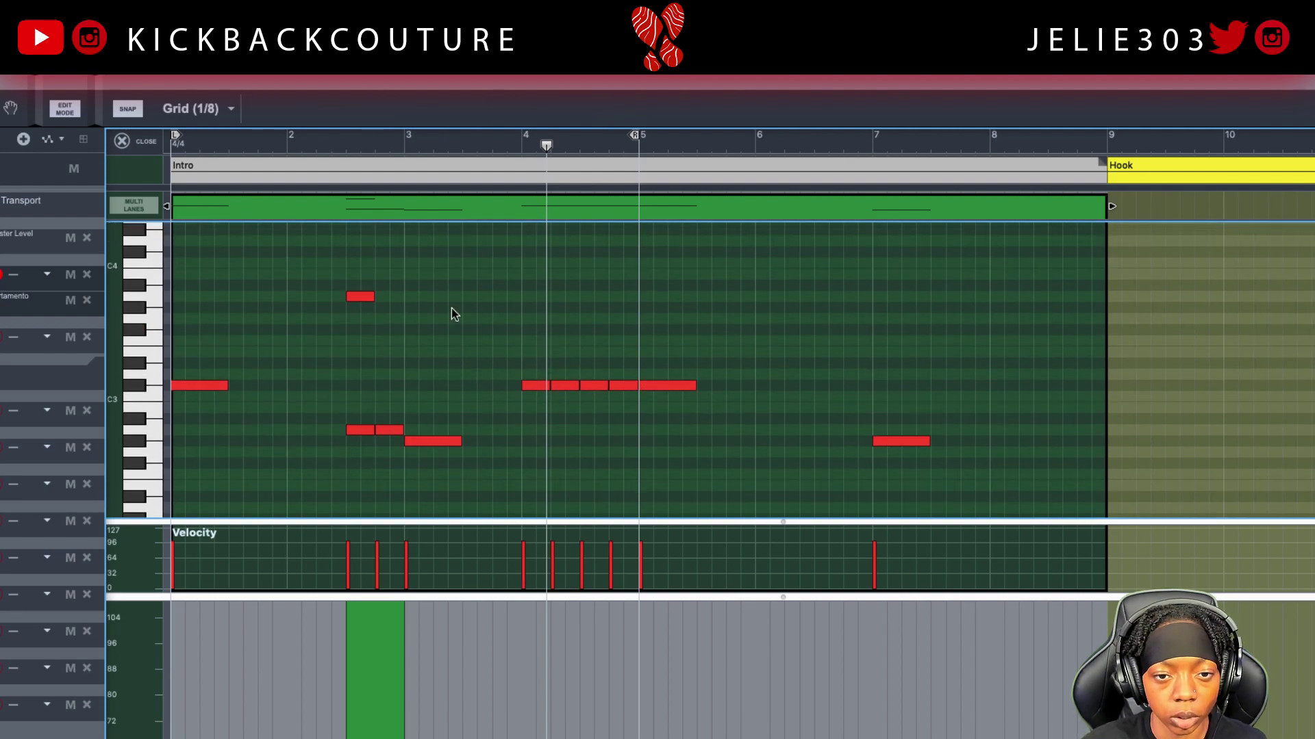
{"action": "left_click", "coordinate": [483, 148]}
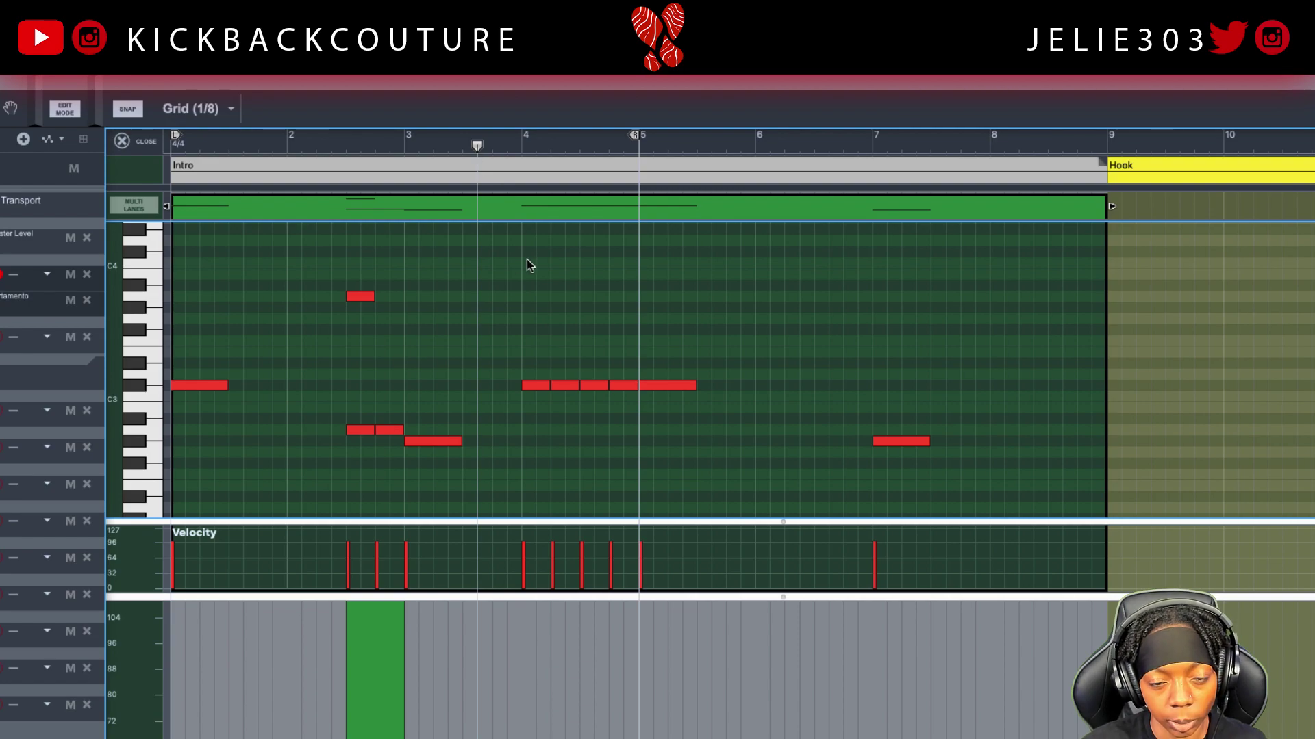
{"action": "key", "text": "space"}
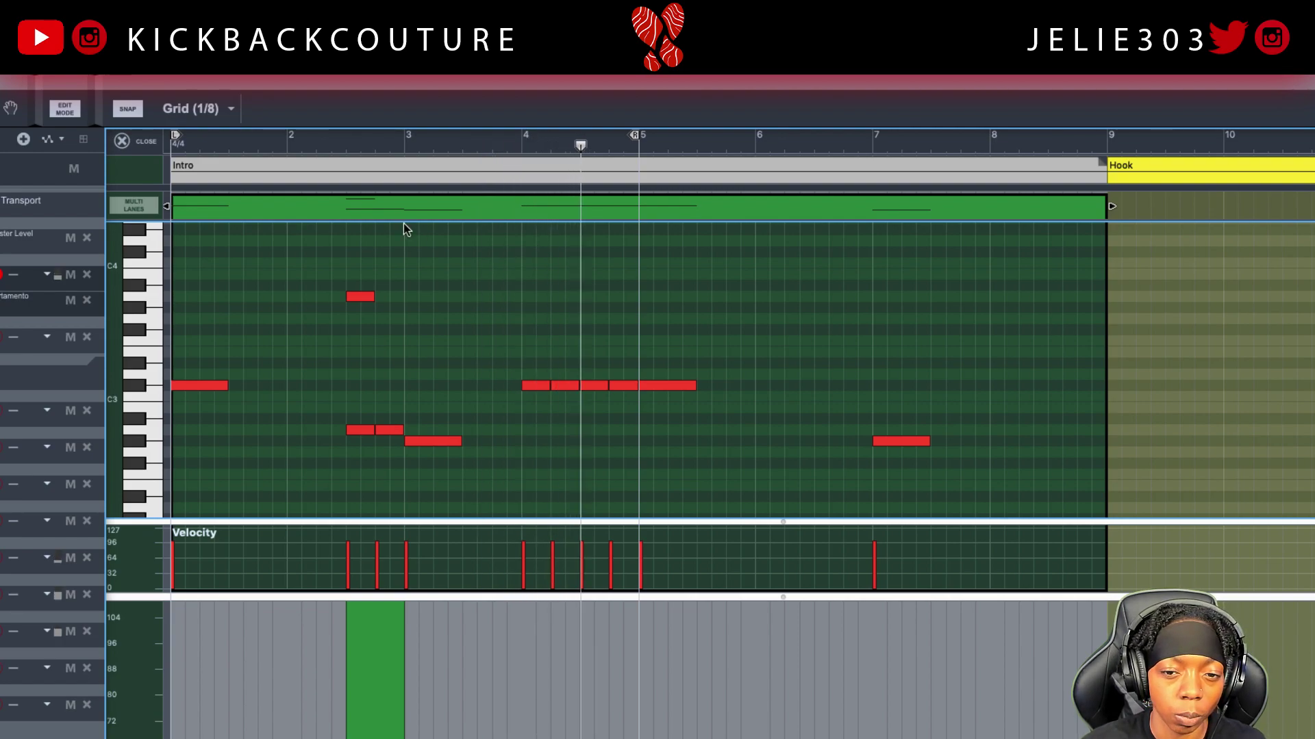
Step: Delete the first two C#3 notes of bar 4 and shorten the two at 4.3.1.0 and 4.4.1.0 to 0.0.2.0
{"action": "key", "text": "space"}
{"action": "left_click_drag", "start_coordinate": [532, 325], "coordinate": [568, 405]}
{"action": "key", "text": "Delete"}
{"action": "left_click", "coordinate": [607, 387]}
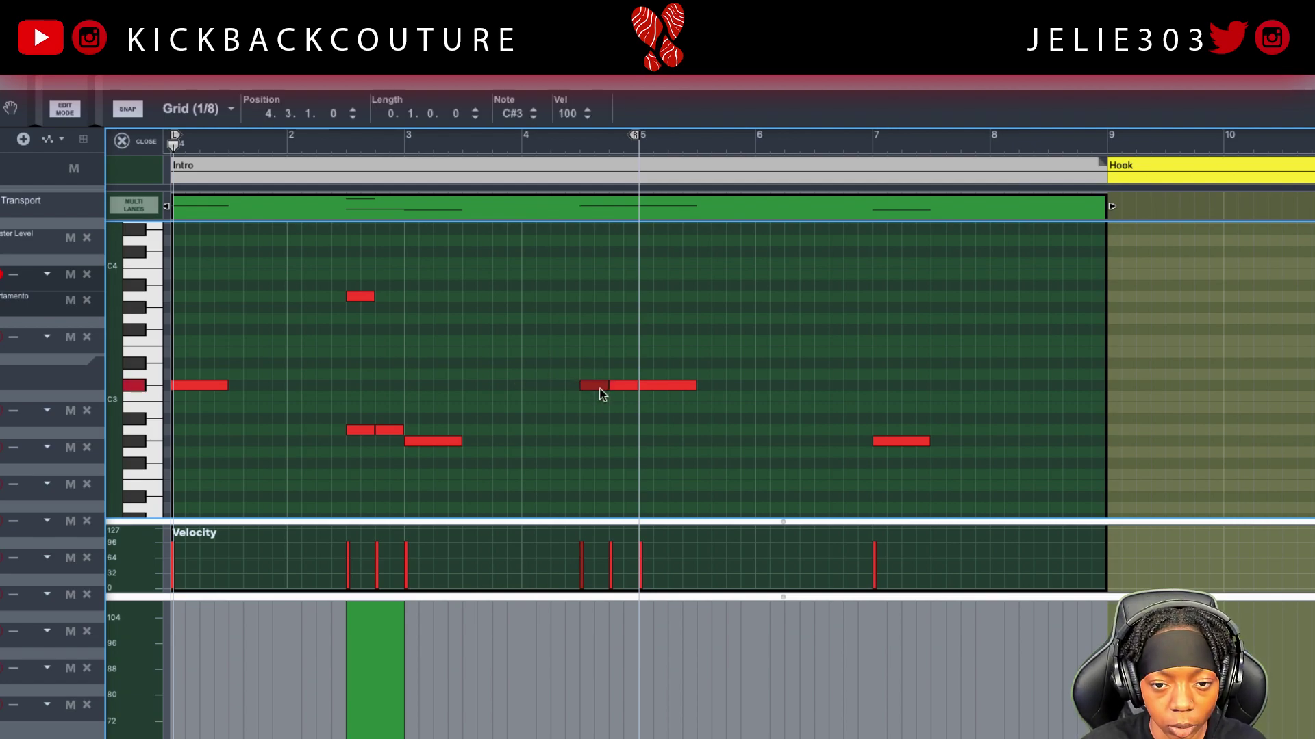
{"action": "left_click", "coordinate": [635, 385]}
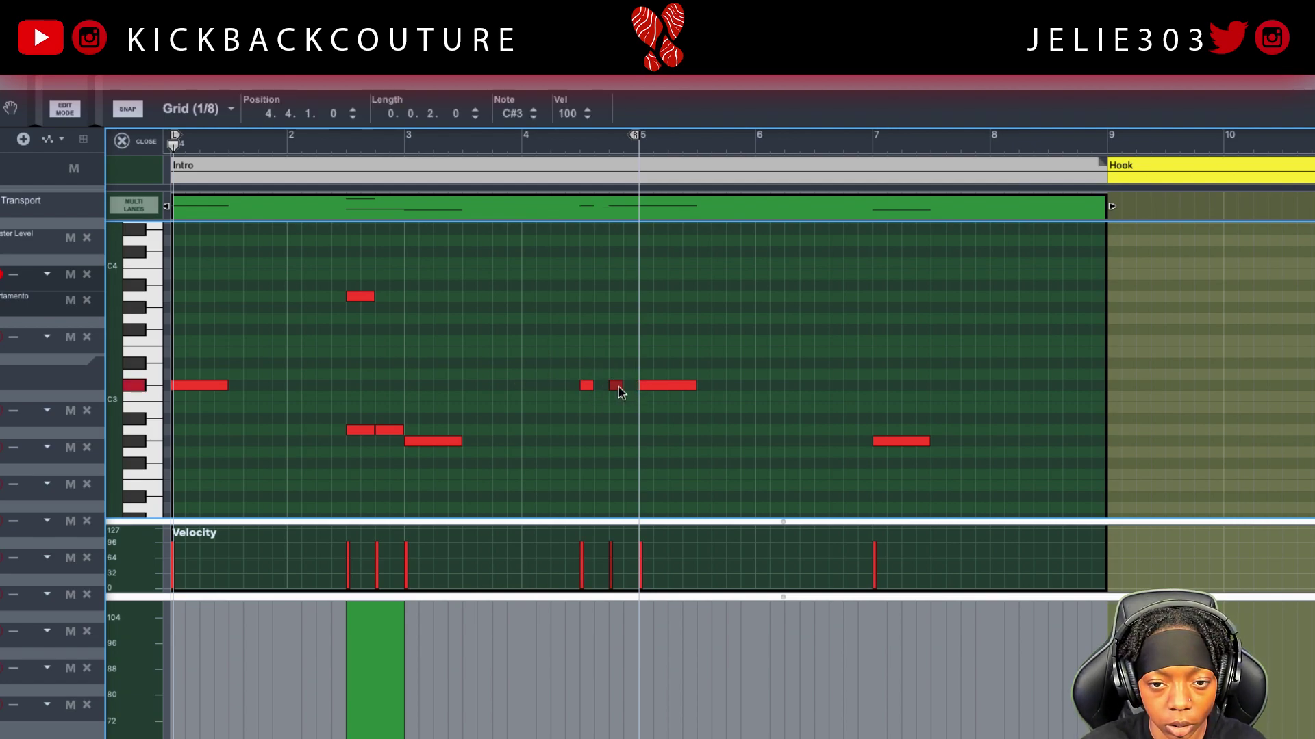
Step: Duplicate the two shortened C#3 notes into the gaps at 4.3.3.0 and 4.4.3.0 and play the roll before bar 5
{"action": "left_click_drag", "start_coordinate": [618, 362], "coordinate": [598, 385]}
{"action": "left_click", "coordinate": [574, 228]}
{"action": "left_click", "coordinate": [571, 142]}
{"action": "key", "text": "space"}
{"action": "key", "text": "space"}
{"action": "key", "text": "space"}
{"action": "key", "text": "space"}
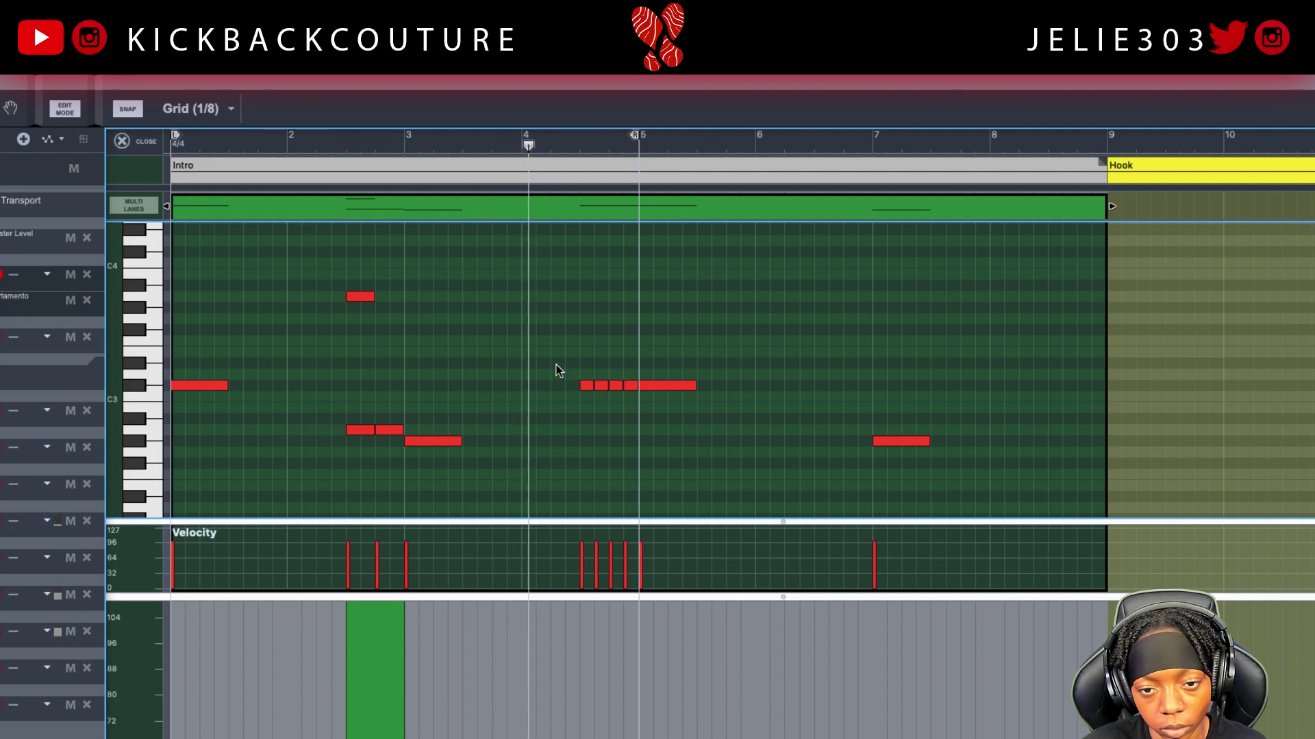
Step: Transpose the four roll notes to G#2 and, on a 1/32 grid, add 0.0.1.0 slide notes G#3 at 4.3.1.0 and A3 at 4.3.3.0
{"action": "left_click_drag", "start_coordinate": [556, 358], "coordinate": [635, 422]}
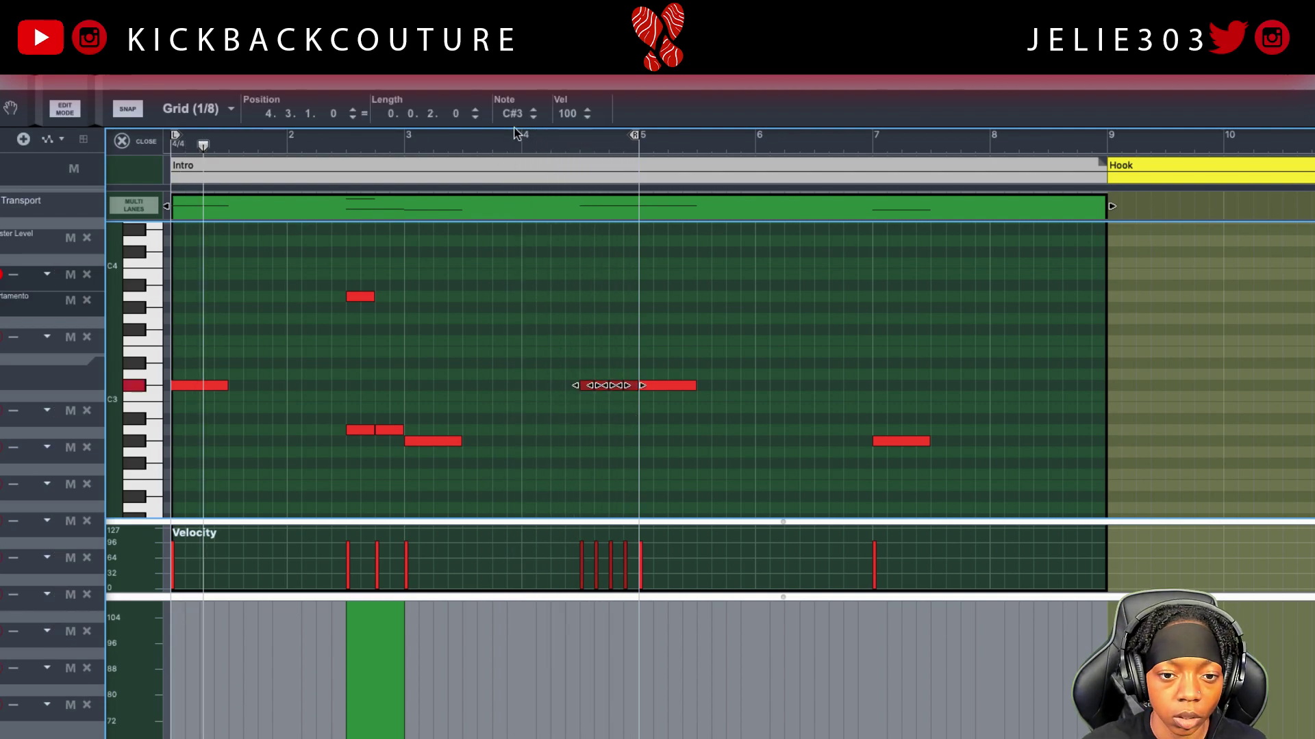
{"action": "left_click_drag", "start_coordinate": [519, 117], "coordinate": [516, 130]}
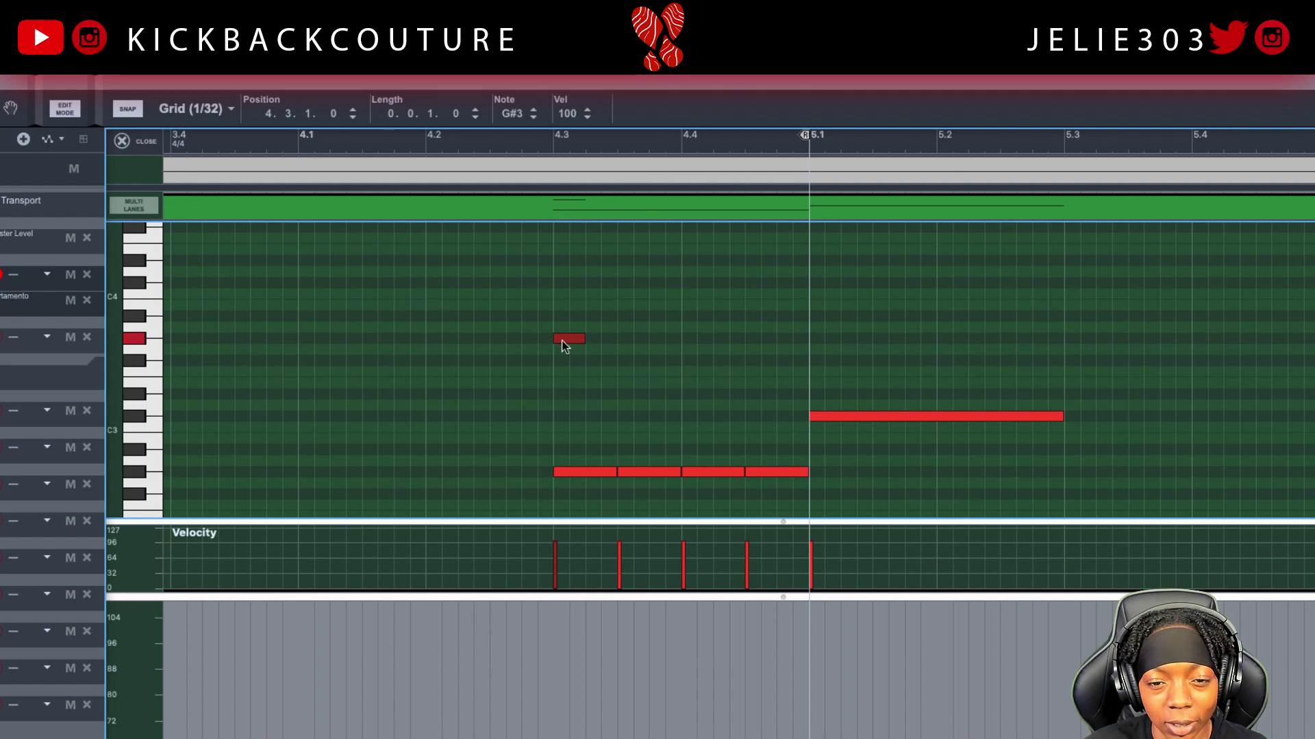
{"action": "left_click", "coordinate": [638, 326]}
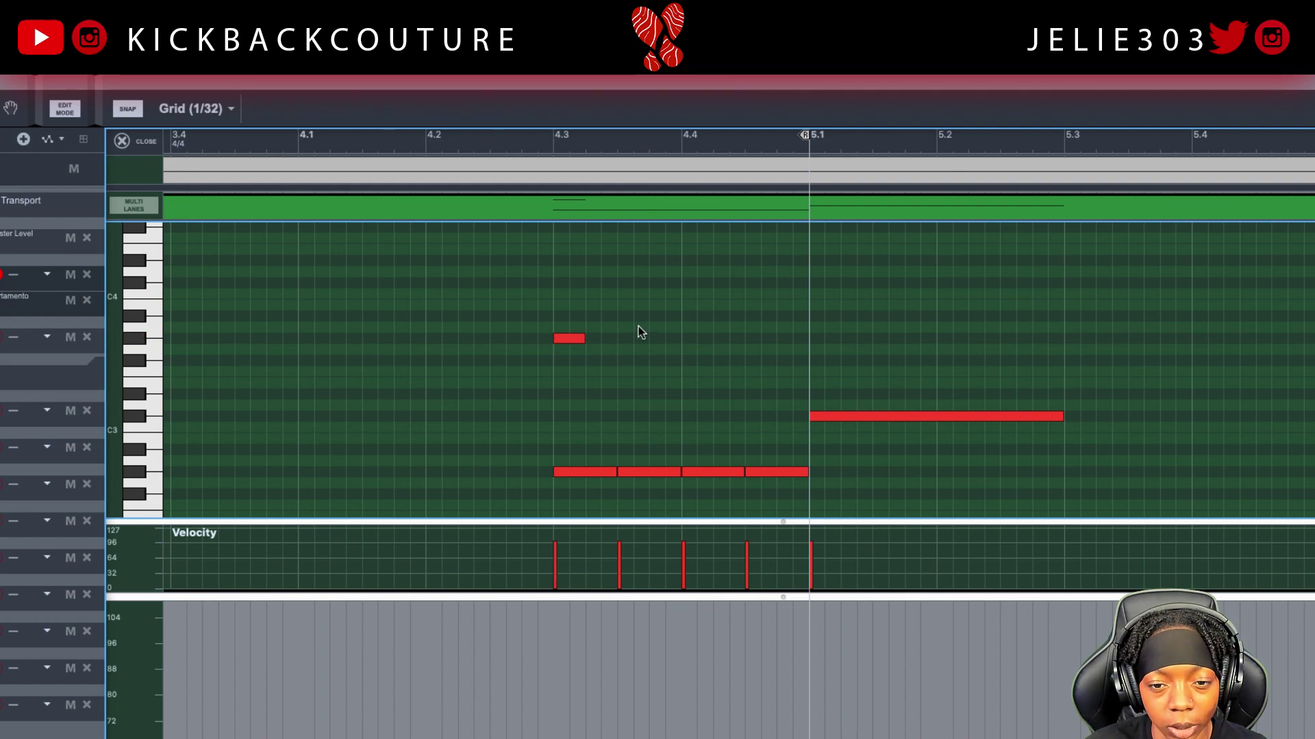
{"action": "left_click", "coordinate": [622, 324]}
{"action": "left_click_drag", "start_coordinate": [637, 327], "coordinate": [649, 328]}
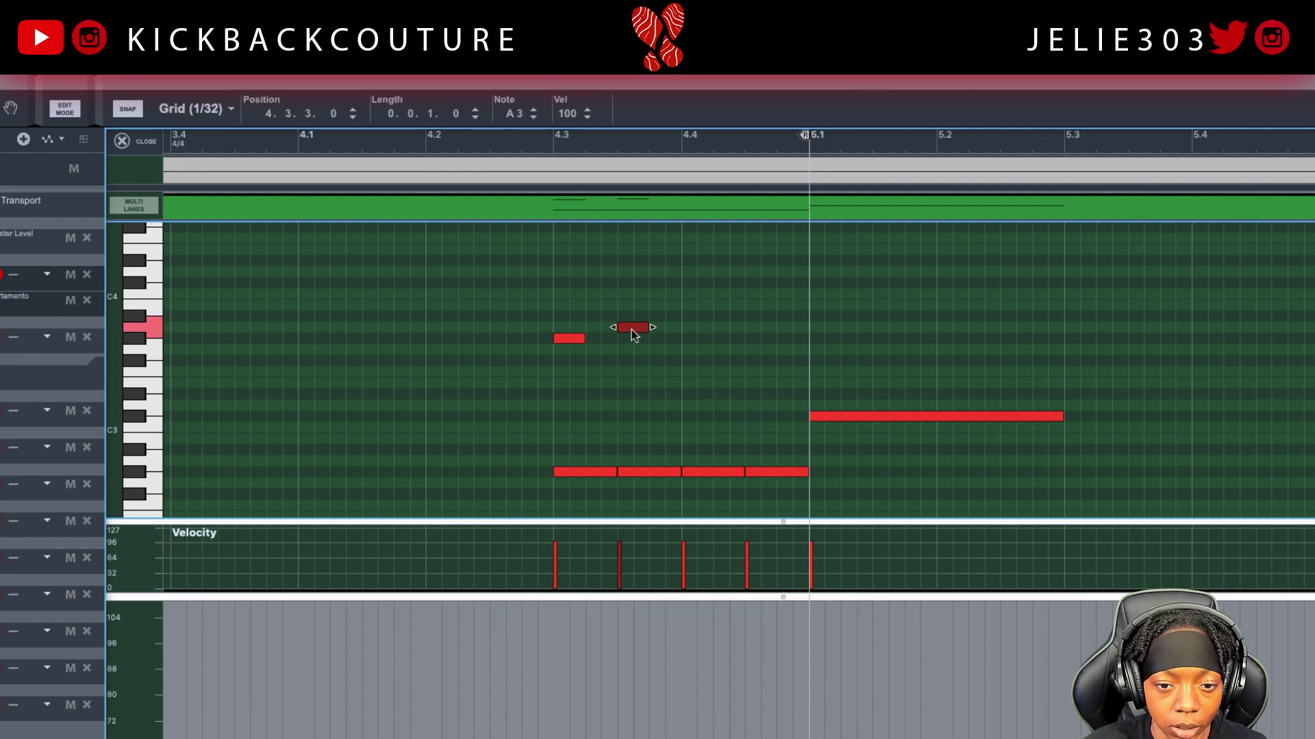
Step: Add a short D#3 slide note at 4.4.1.0 and two higher short slide notes at 4.4.3.0 and 4.4.4.0
{"action": "left_click_drag", "start_coordinate": [638, 330], "coordinate": [795, 352]}
{"action": "key", "text": "ctrl+d"}
{"action": "key", "text": "ctrl+shift+Up"}
{"action": "scroll", "coordinate": [768, 363], "scroll_direction": "down", "scroll_amount": 1}
Step: Shorten the last G#2 roll note to 0.0.1.0, duplicate it to 4.4.4.0 and play the roll
{"action": "left_click_drag", "start_coordinate": [807, 465], "coordinate": [772, 470]}
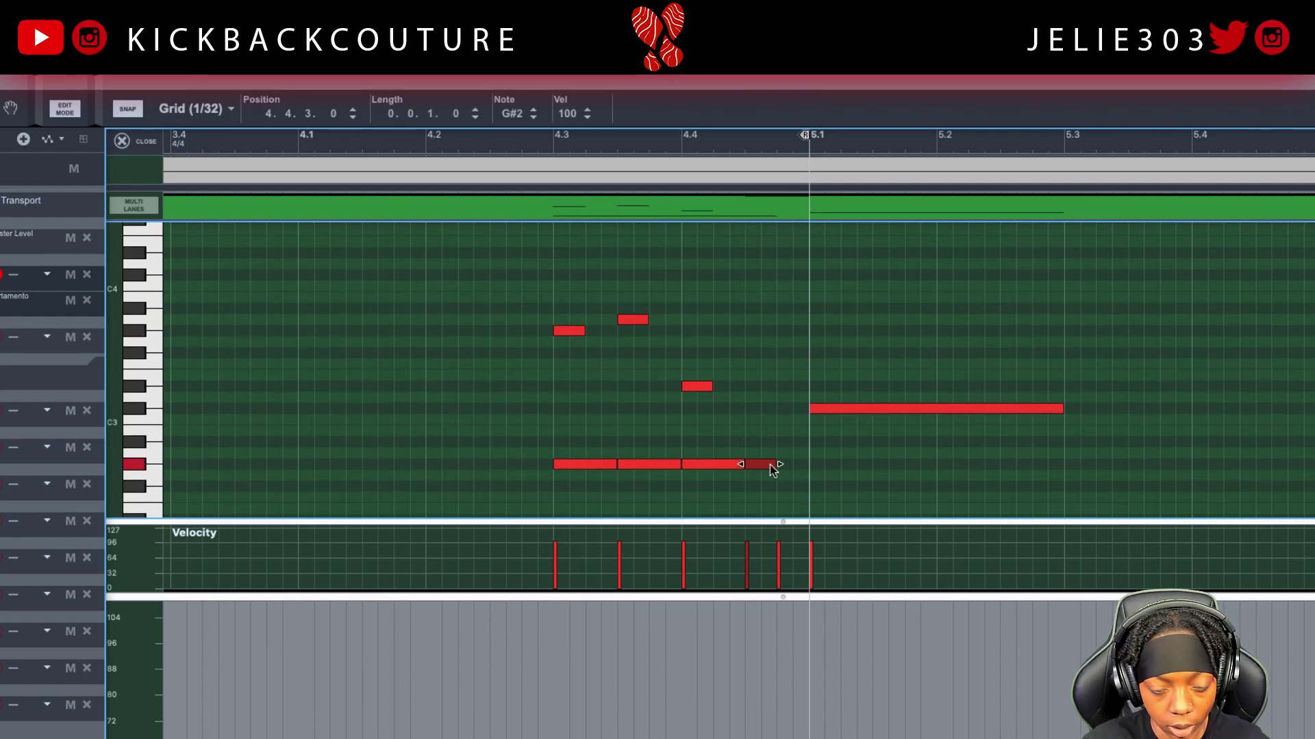
{"action": "key", "text": "ctrl+d"}
{"action": "left_click", "coordinate": [524, 145]}
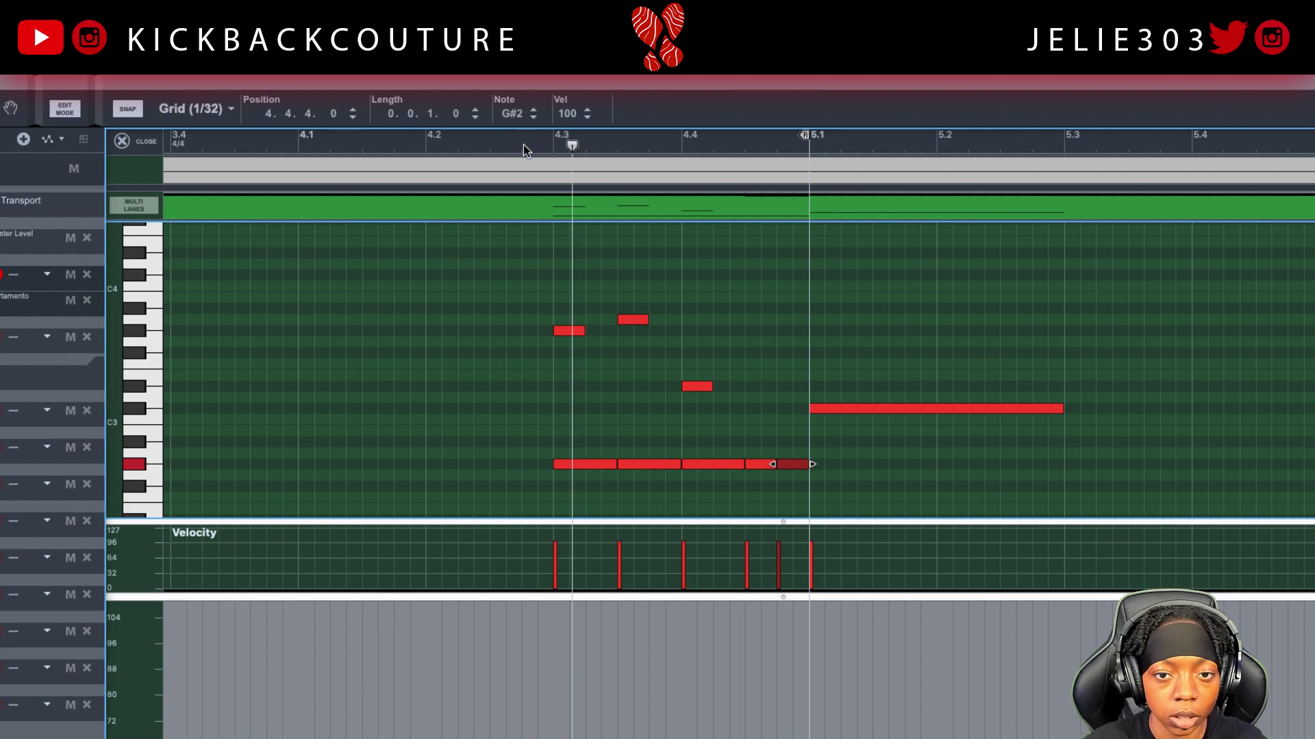
{"action": "left_click", "coordinate": [495, 145]}
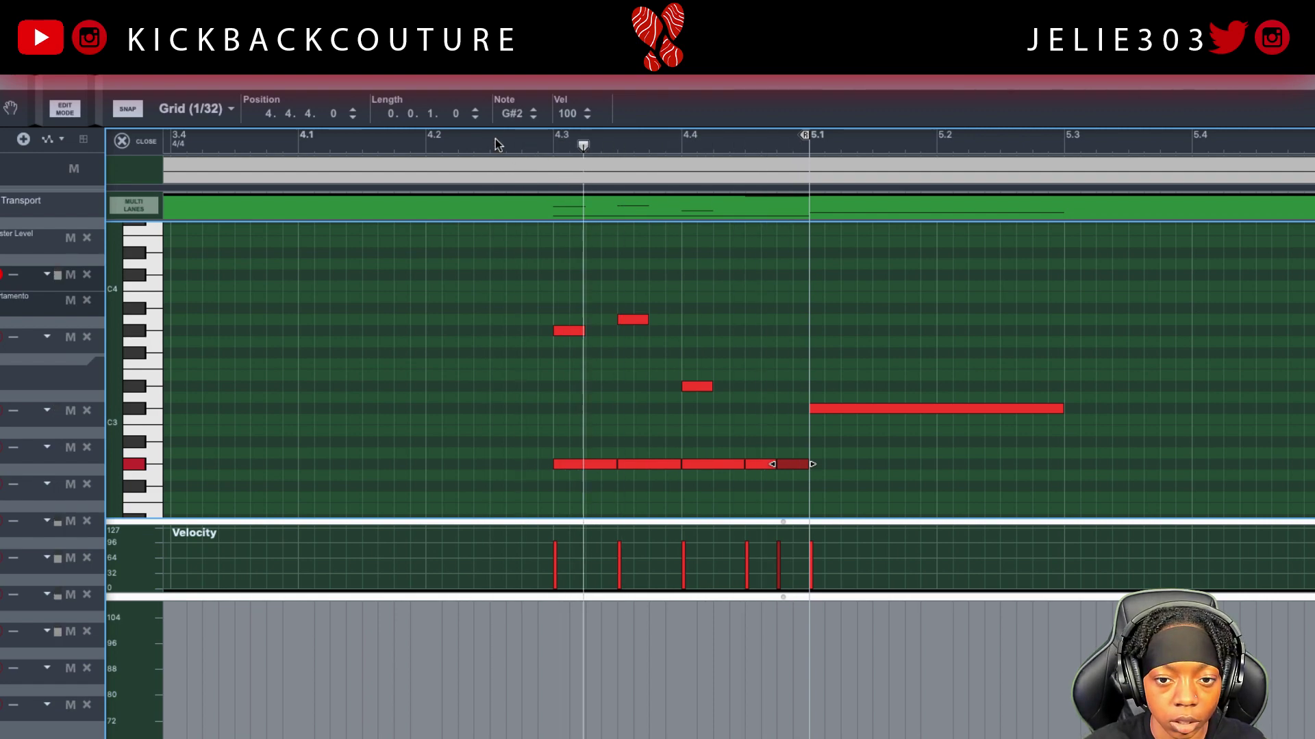
Step: Draw a Portamento automation clip from 4.2.4.120 to bar 5 and check the value of the earlier automation point at 2.3.1.0
{"action": "left_click", "coordinate": [541, 641]}
{"action": "left_click_drag", "start_coordinate": [553, 733], "coordinate": [810, 737]}
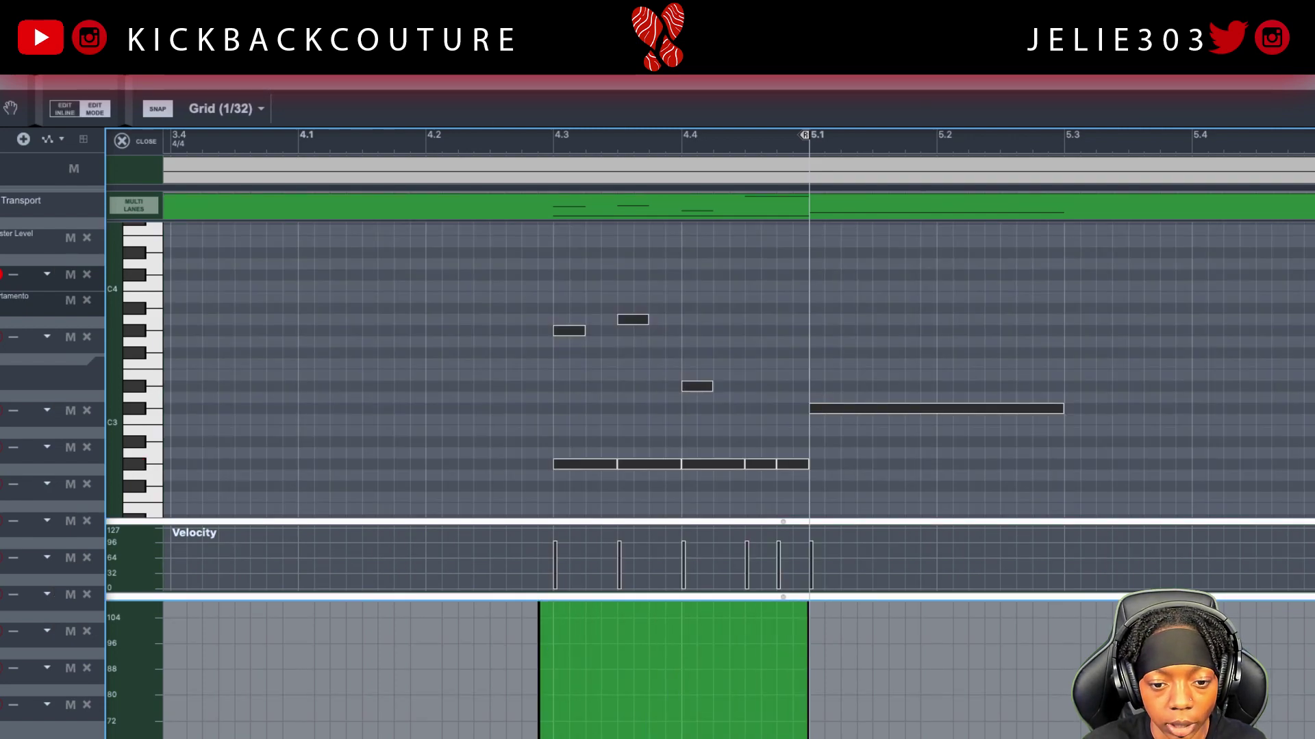
{"action": "scroll", "coordinate": [470, 729], "scroll_direction": "left", "scroll_amount": 15}
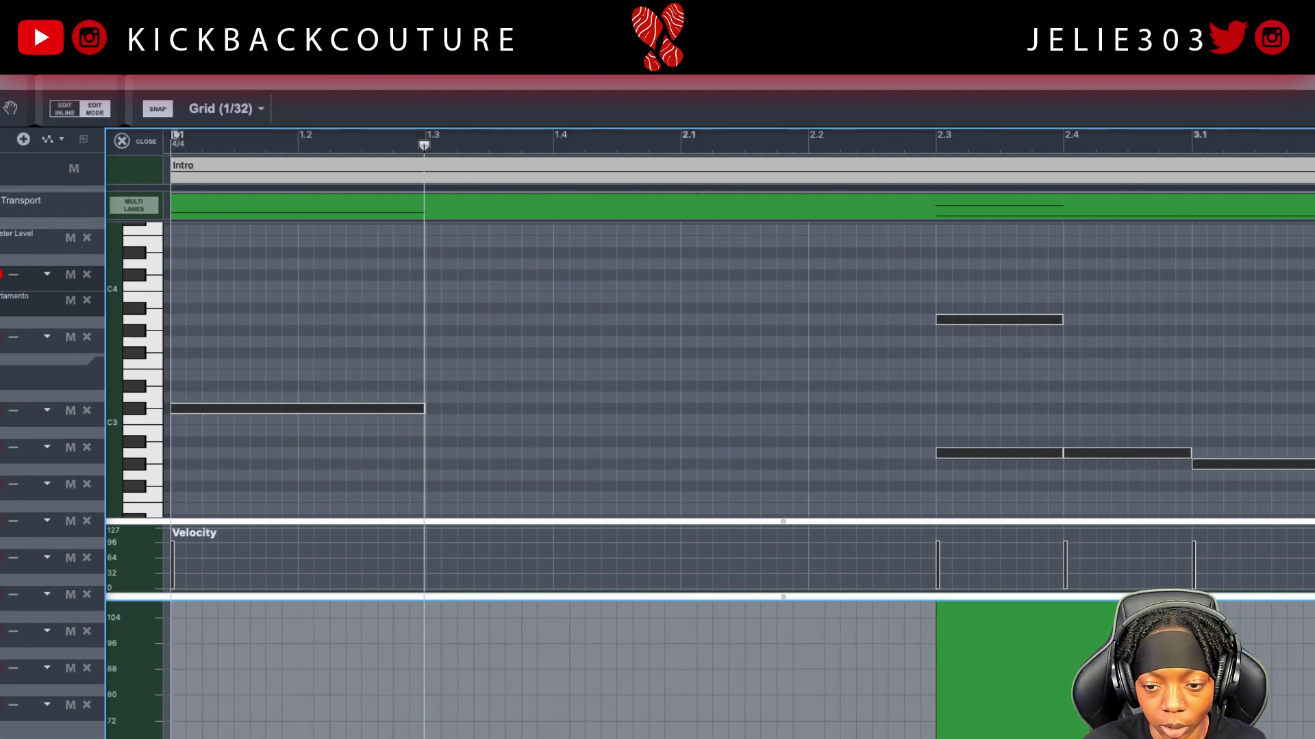
{"action": "left_click", "coordinate": [937, 736]}
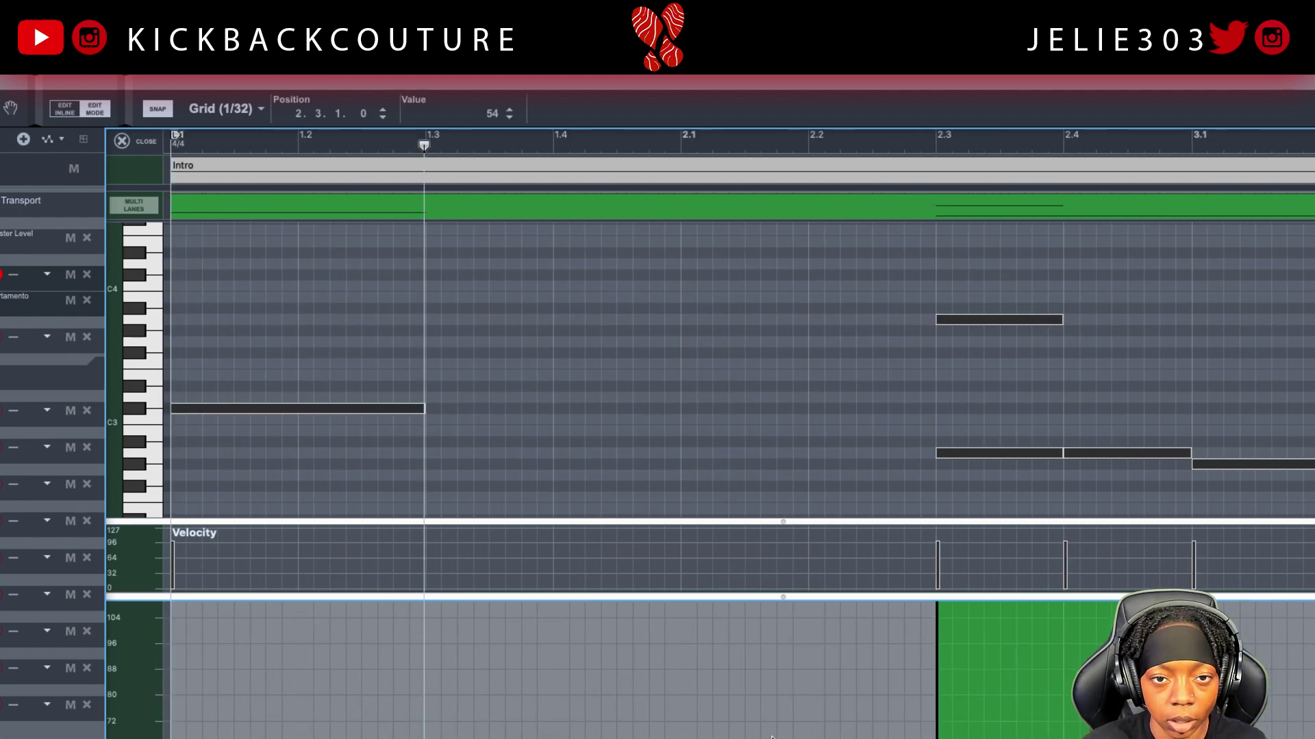
Step: Set the Portamento value at the start of the clip before bar 5 to 53 and place the playhead at 4.2
{"action": "scroll", "coordinate": [772, 737], "scroll_direction": "right", "scroll_amount": 20}
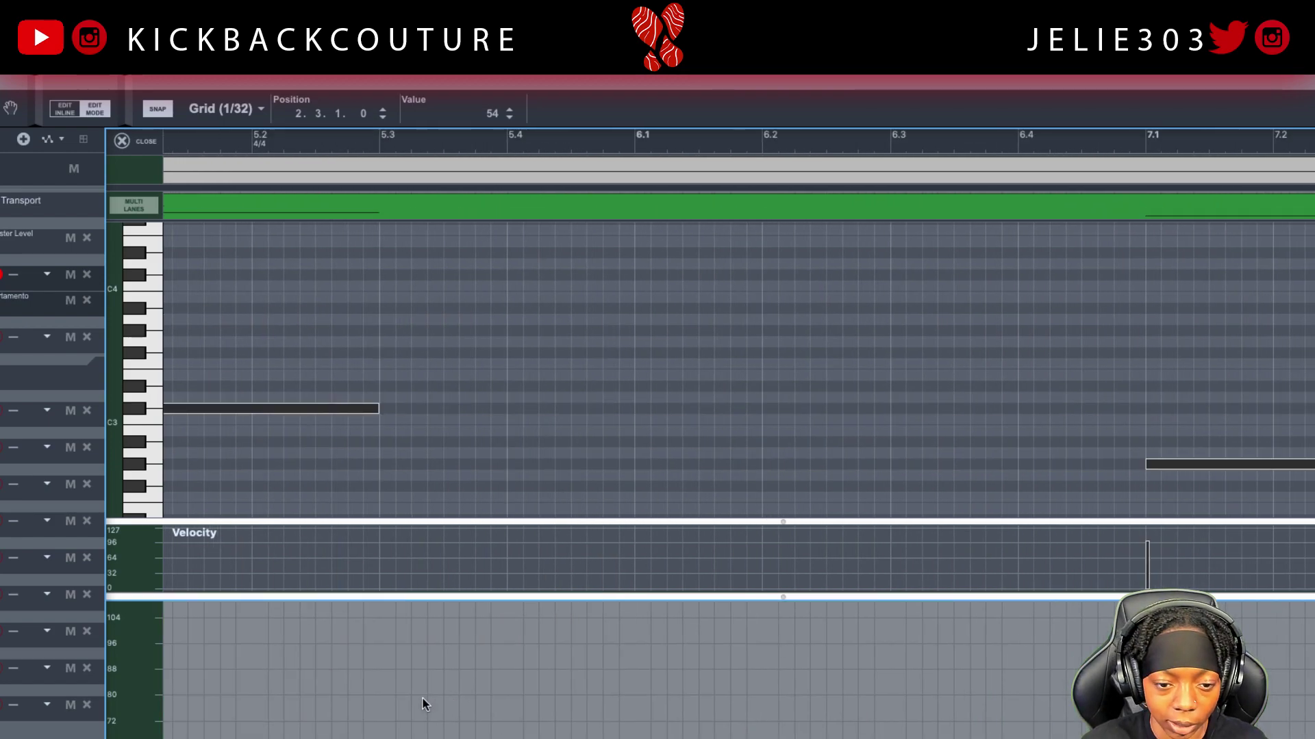
{"action": "scroll", "coordinate": [422, 698], "scroll_direction": "right", "scroll_amount": 12}
{"action": "scroll", "coordinate": [302, 695], "scroll_direction": "left", "scroll_amount": 15}
{"action": "scroll", "coordinate": [419, 682], "scroll_direction": "left", "scroll_amount": 10}
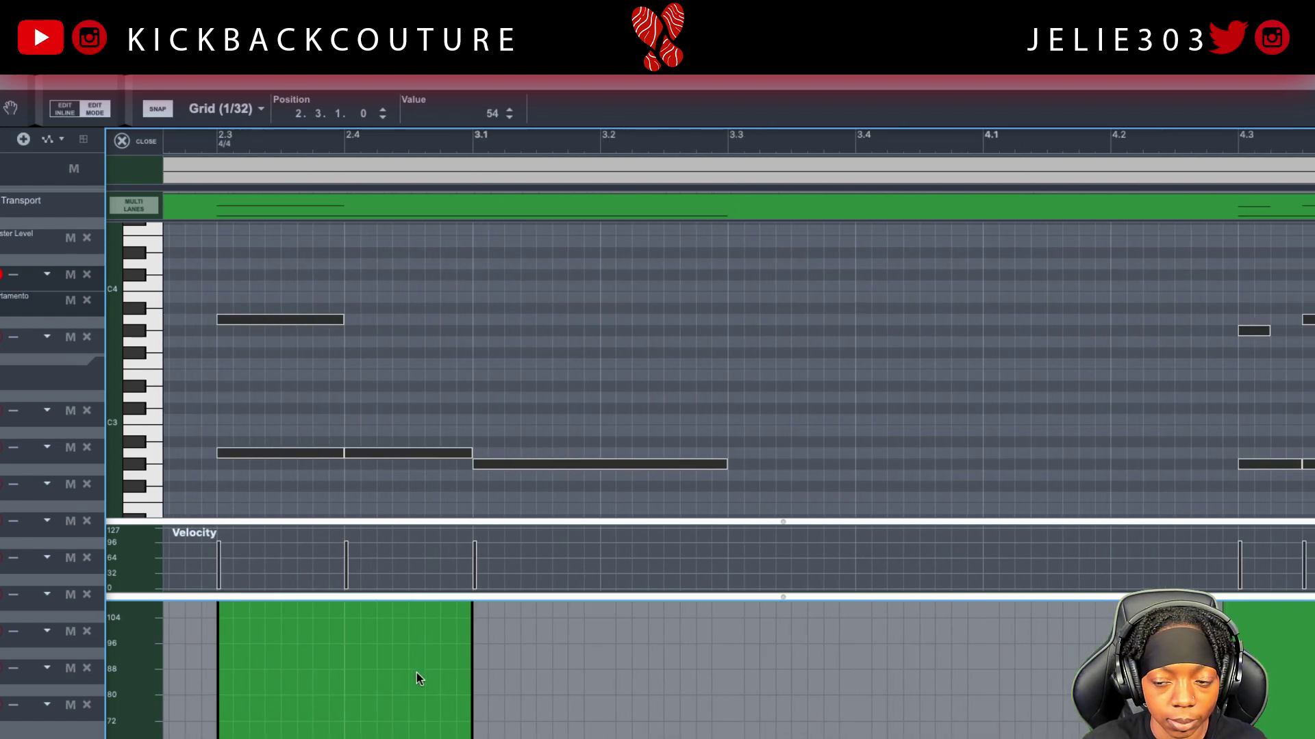
{"action": "scroll", "coordinate": [417, 675], "scroll_direction": "right", "scroll_amount": 5}
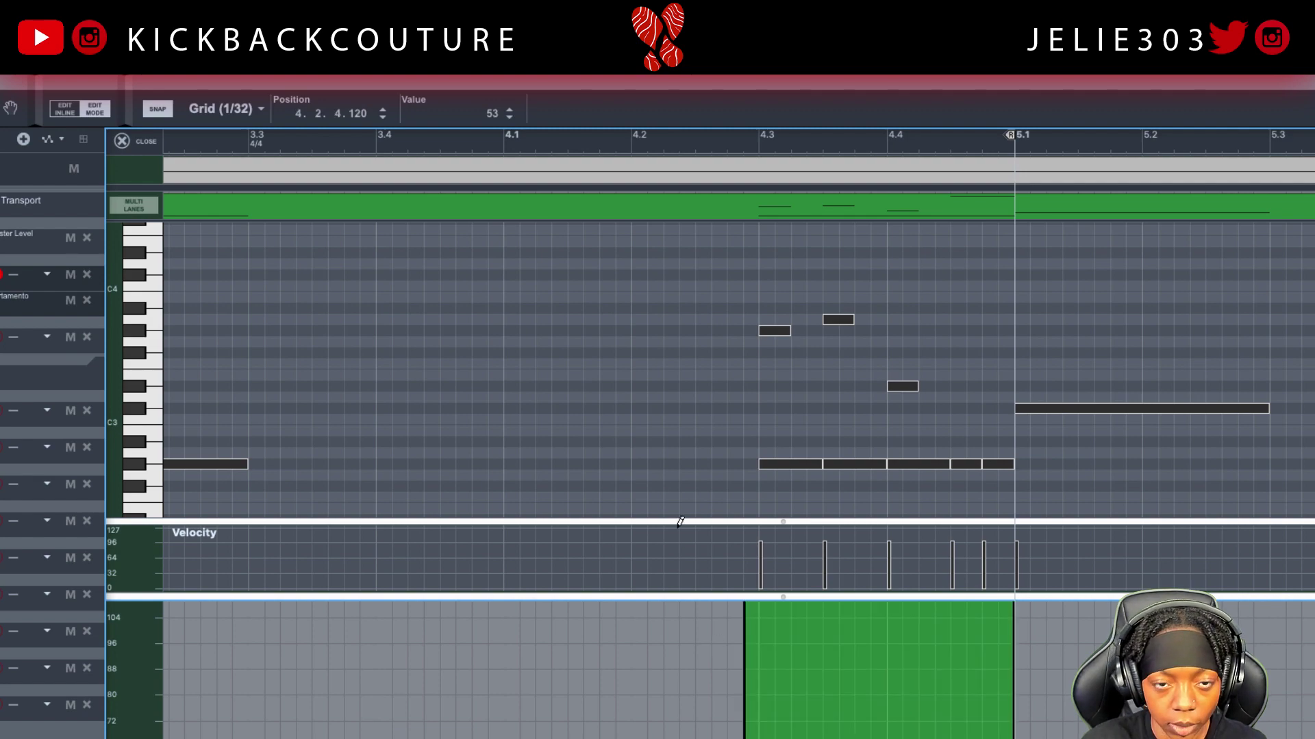
{"action": "left_click", "coordinate": [630, 147]}
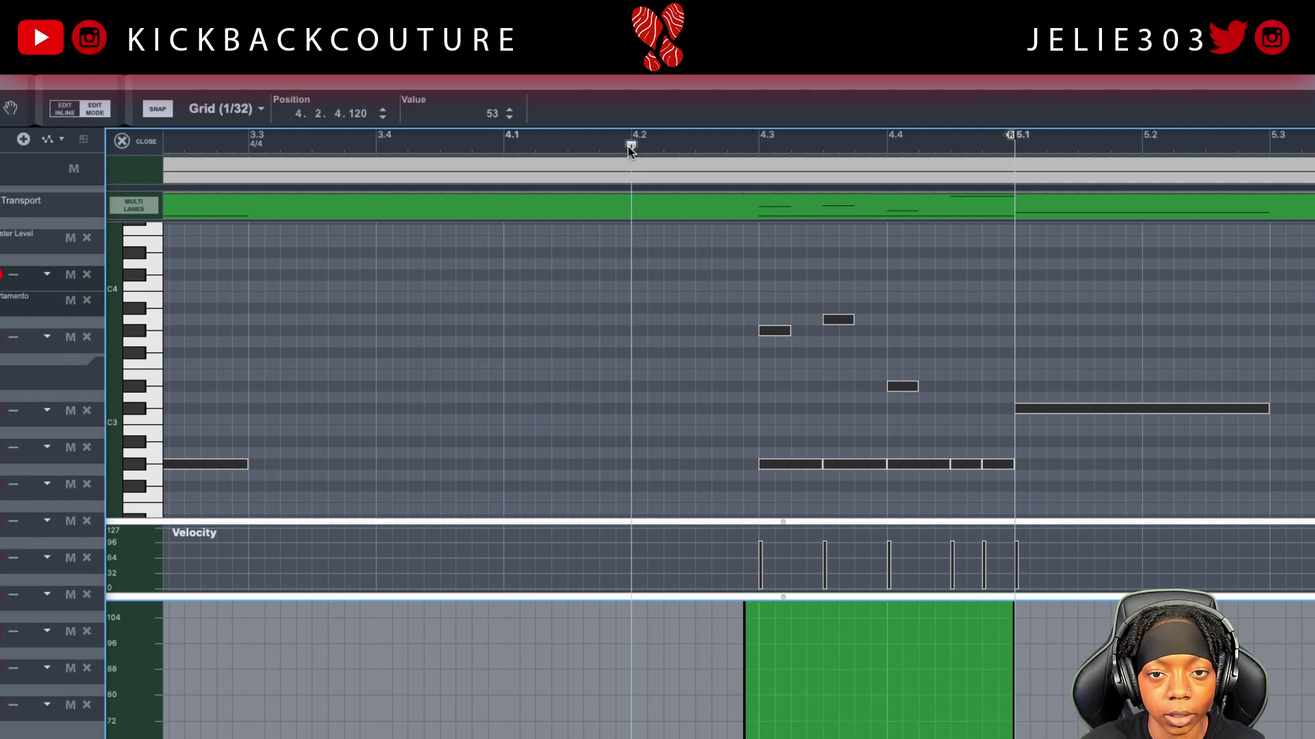
Step: Play the note roll from beat 4.2 to hear how its portamento slides sound
{"action": "key", "text": "space"}
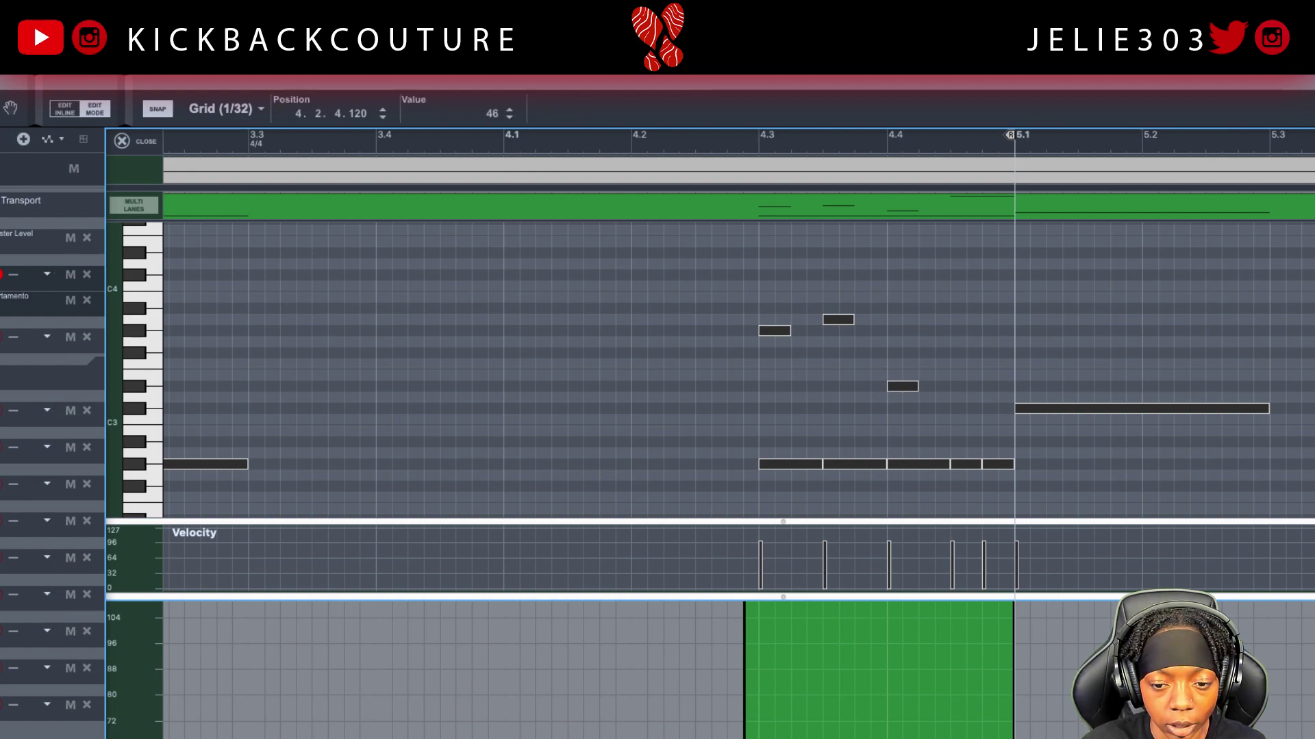
{"action": "left_click", "coordinate": [680, 146]}
{"action": "key", "text": "space"}
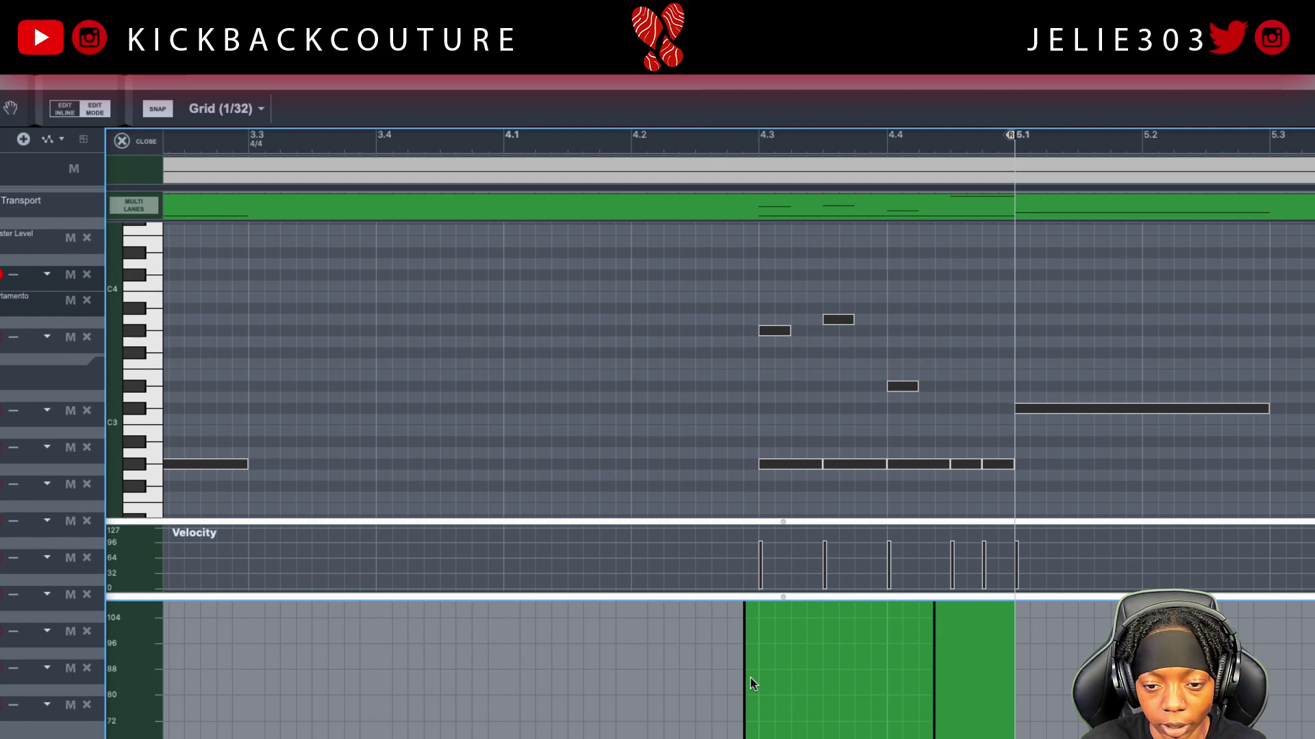
Step: Try Portamento values of 74, 65 and 51 at the 4.2.4.120 automation point, playing the roll for each
{"action": "left_click", "coordinate": [747, 677]}
{"action": "left_click_drag", "start_coordinate": [491, 115], "coordinate": [498, 162]}
{"action": "left_click", "coordinate": [604, 152]}
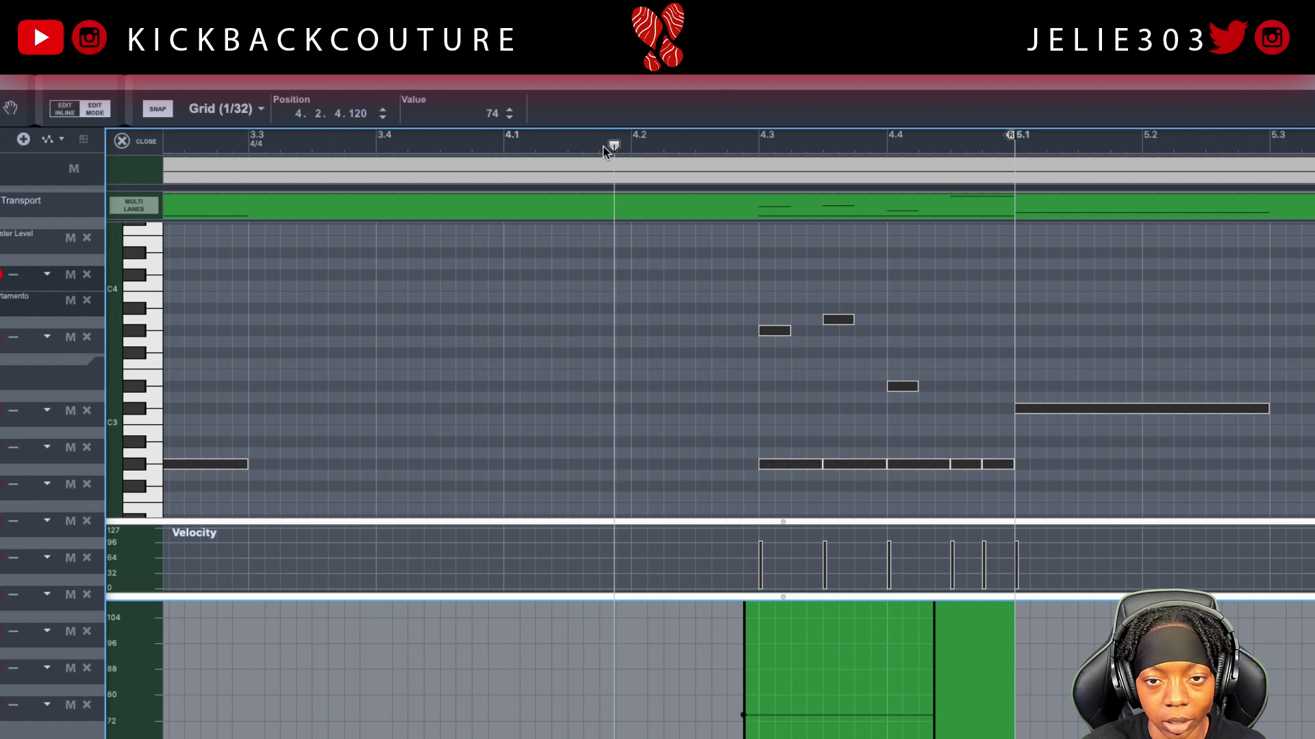
{"action": "left_click_drag", "start_coordinate": [489, 116], "coordinate": [493, 144]}
{"action": "left_click", "coordinate": [490, 140]}
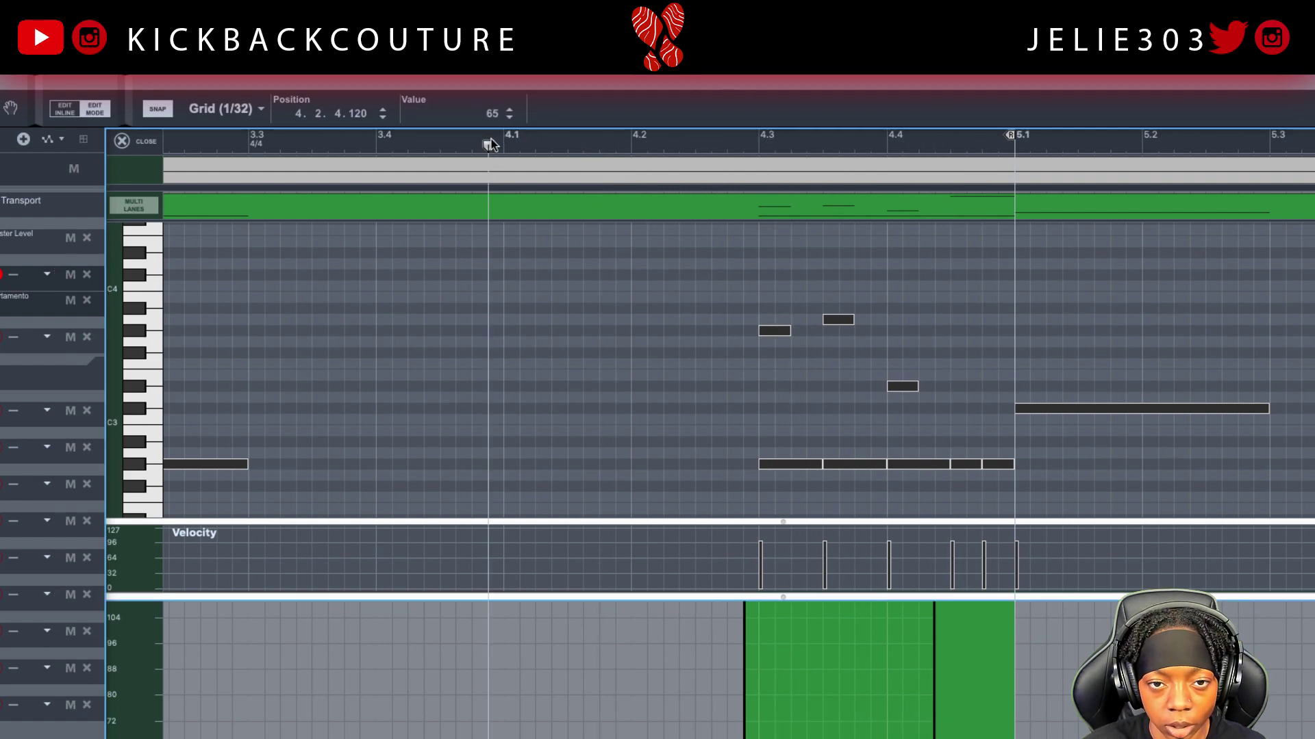
{"action": "left_click_drag", "start_coordinate": [491, 115], "coordinate": [496, 176]}
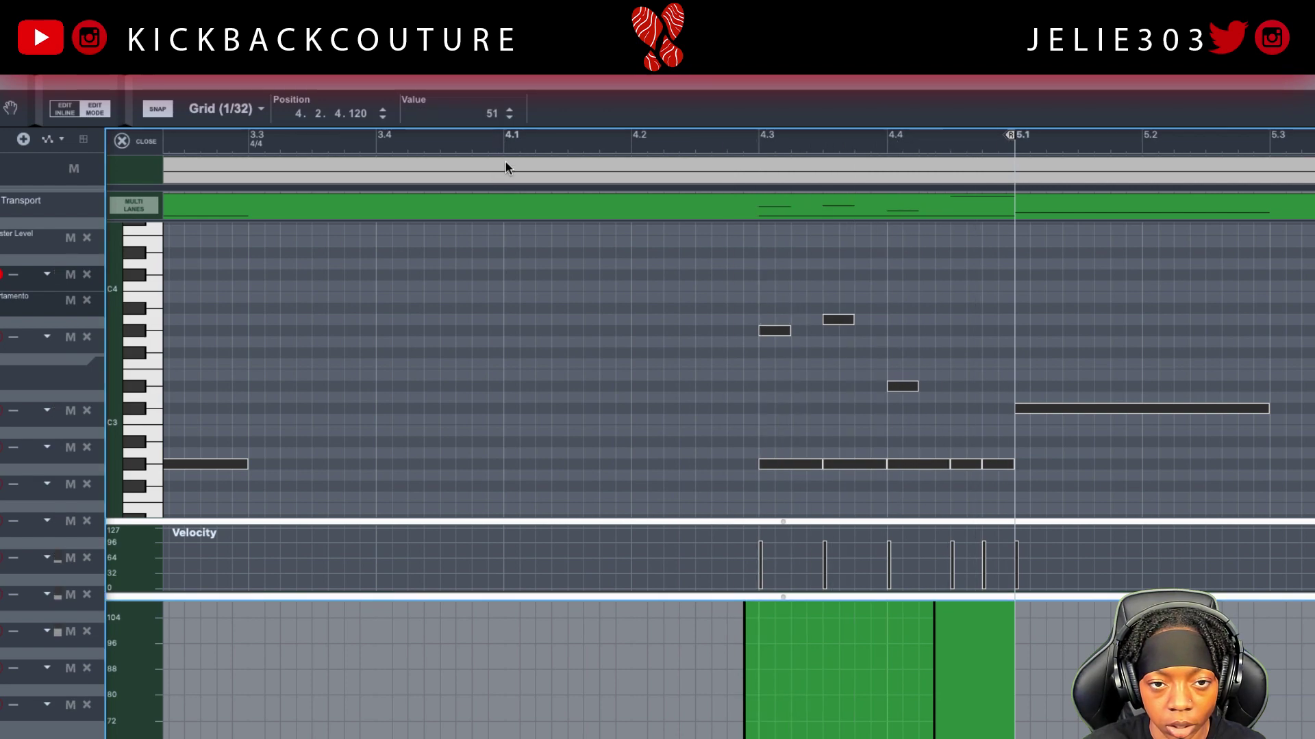
{"action": "left_click", "coordinate": [509, 141]}
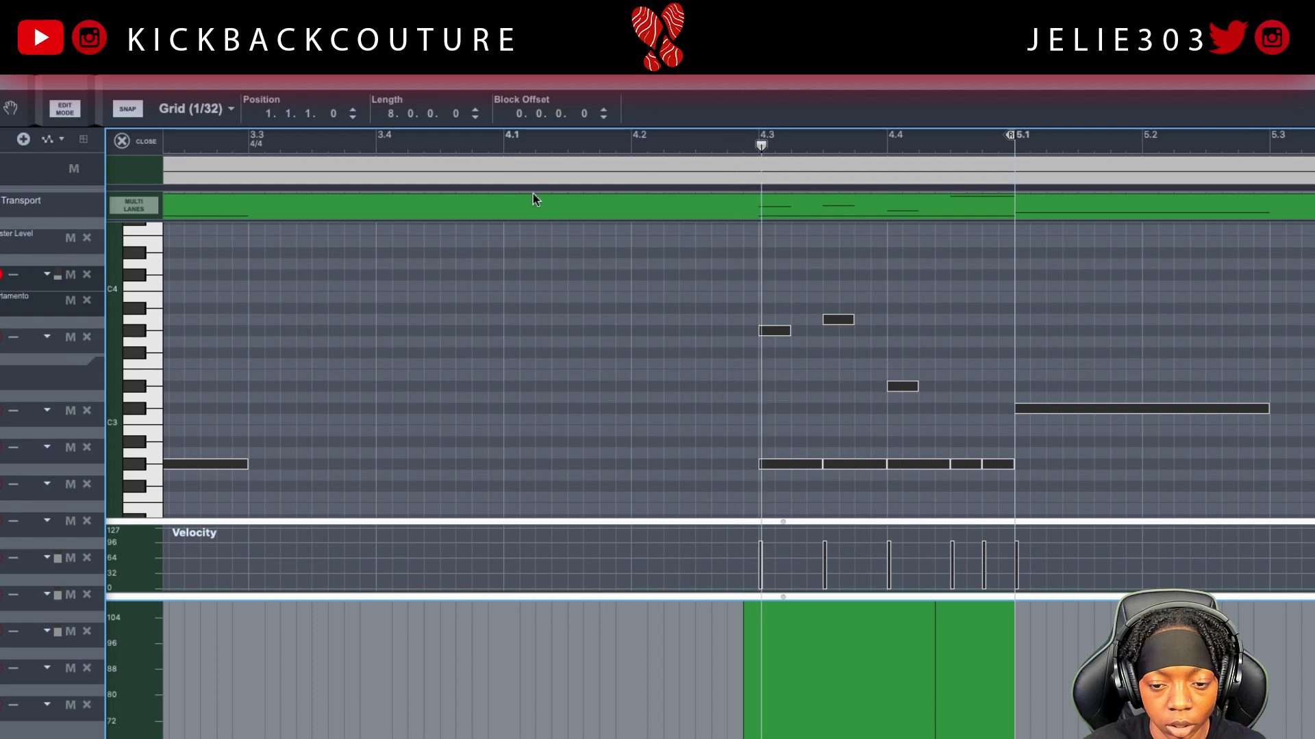
Step: Fine-tune the Portamento value at the 4.2.4.120 automation point down to 43 while playing back the roll
{"action": "double_click", "coordinate": [833, 645]}
{"action": "left_click", "coordinate": [791, 676]}
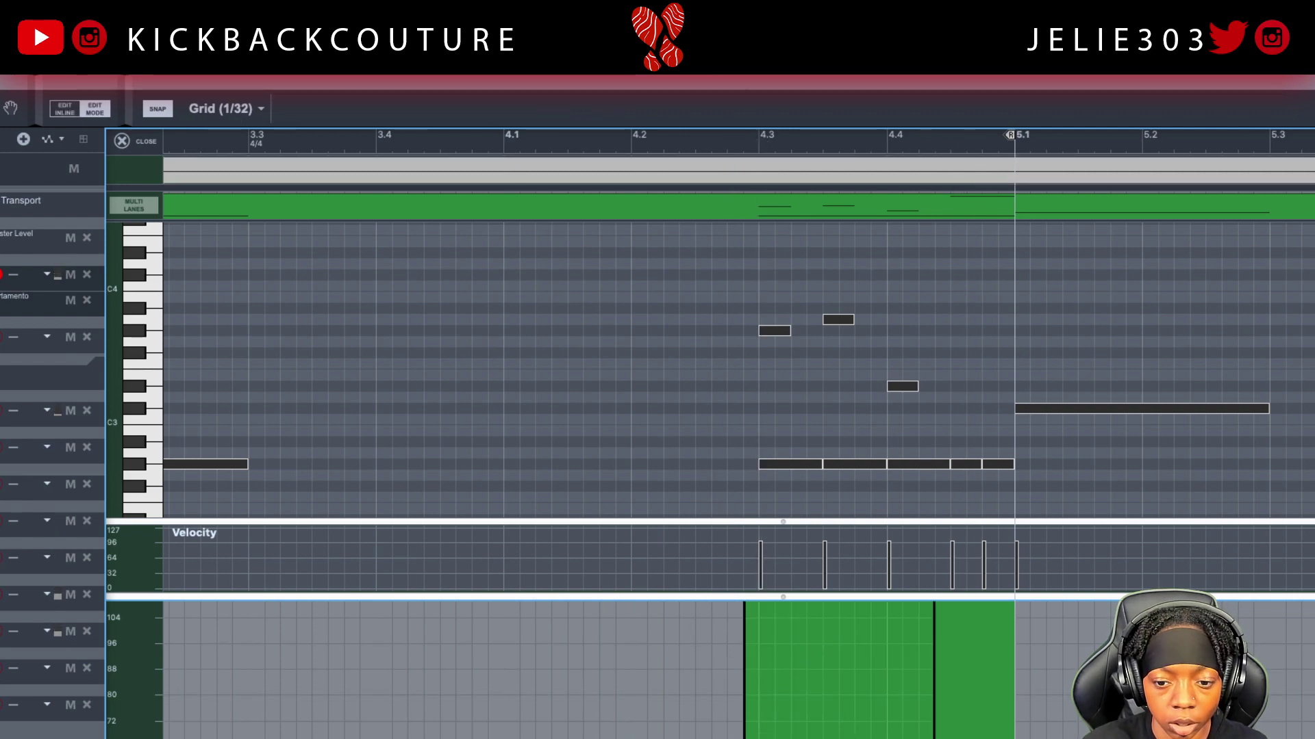
{"action": "double_click", "coordinate": [462, 119]}
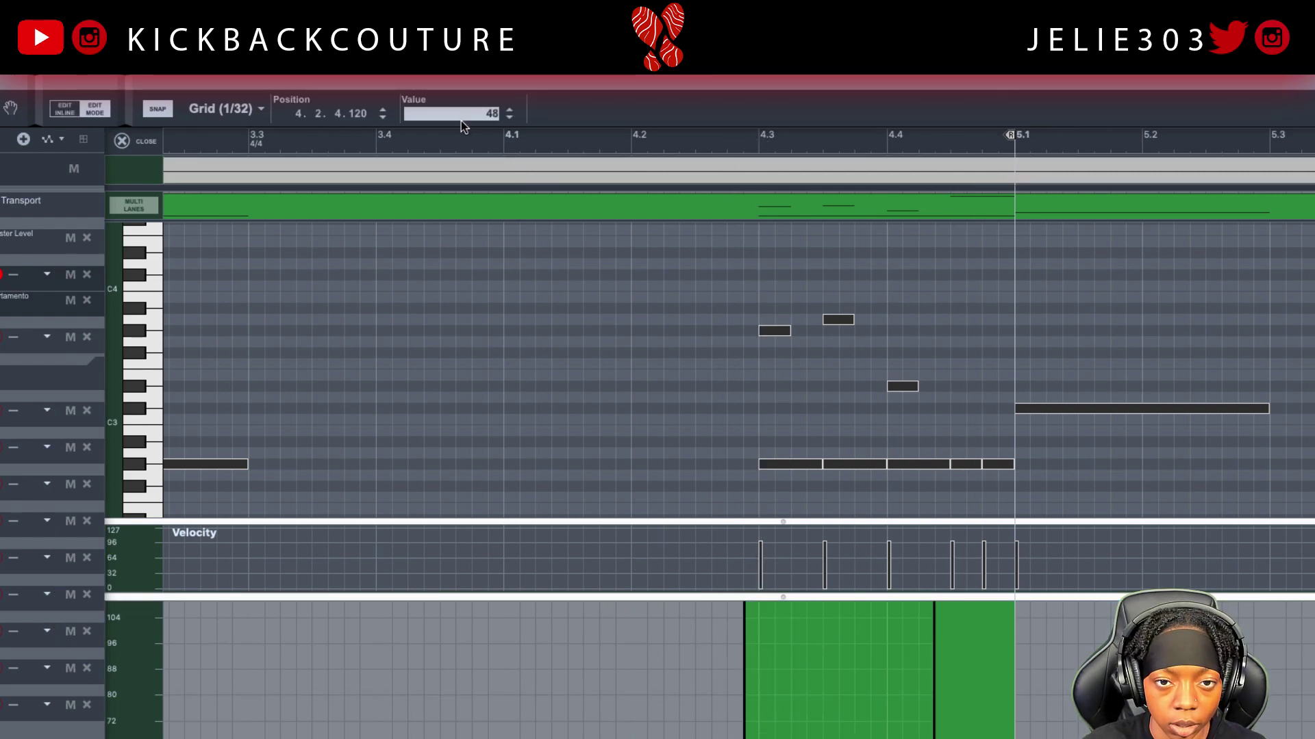
{"action": "key", "text": "Return"}
{"action": "left_click", "coordinate": [646, 140]}
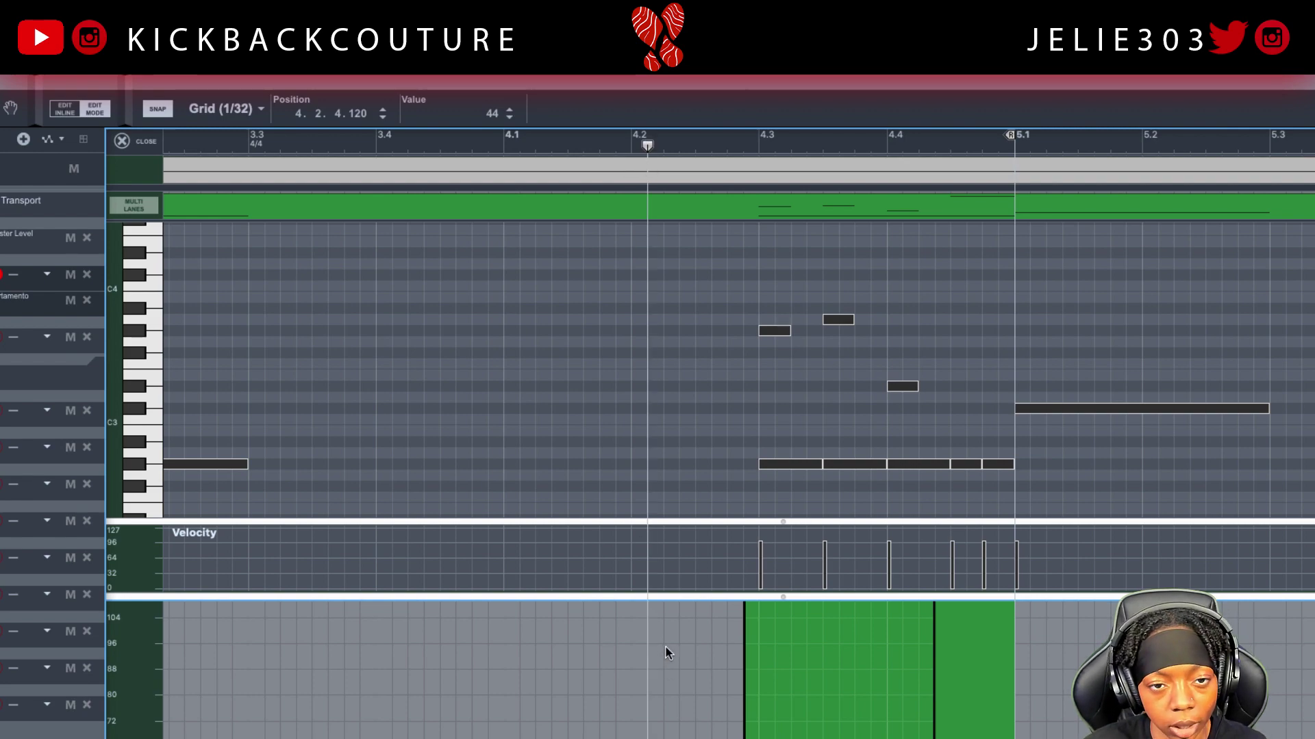
{"action": "key", "text": "space"}
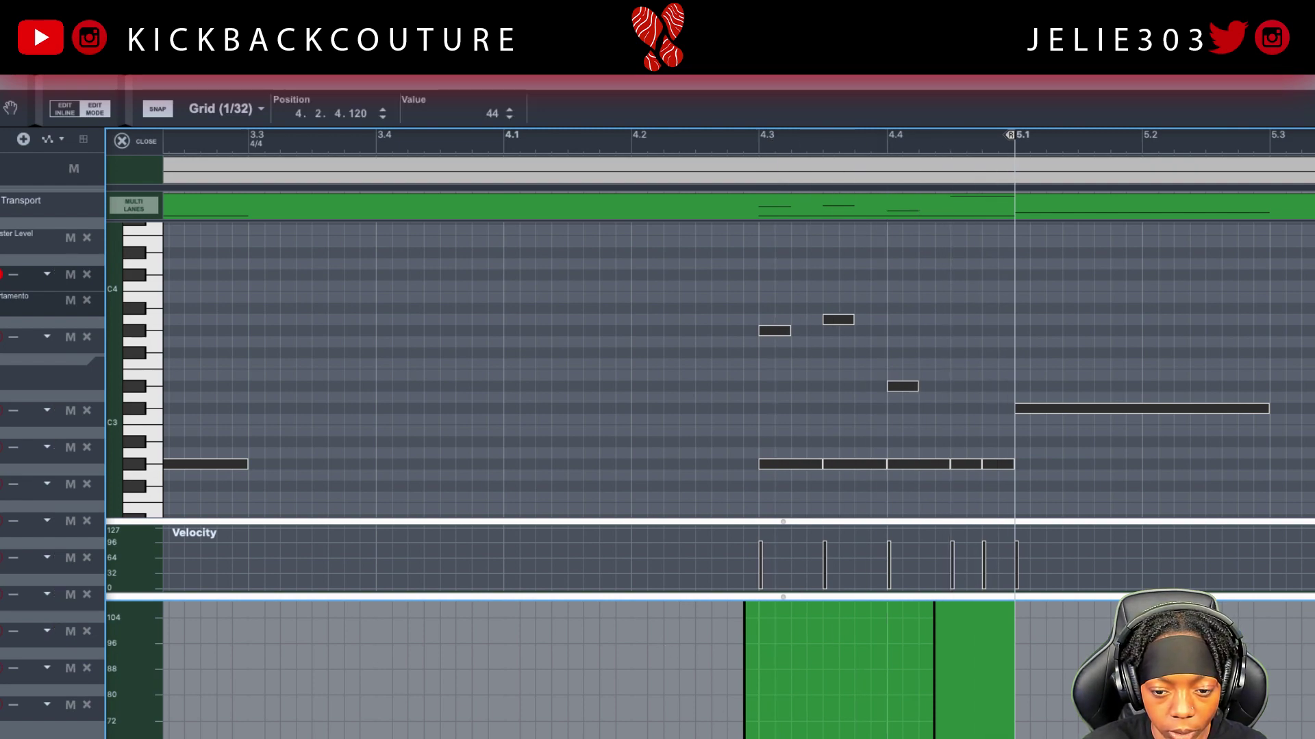
{"action": "key", "text": "space"}
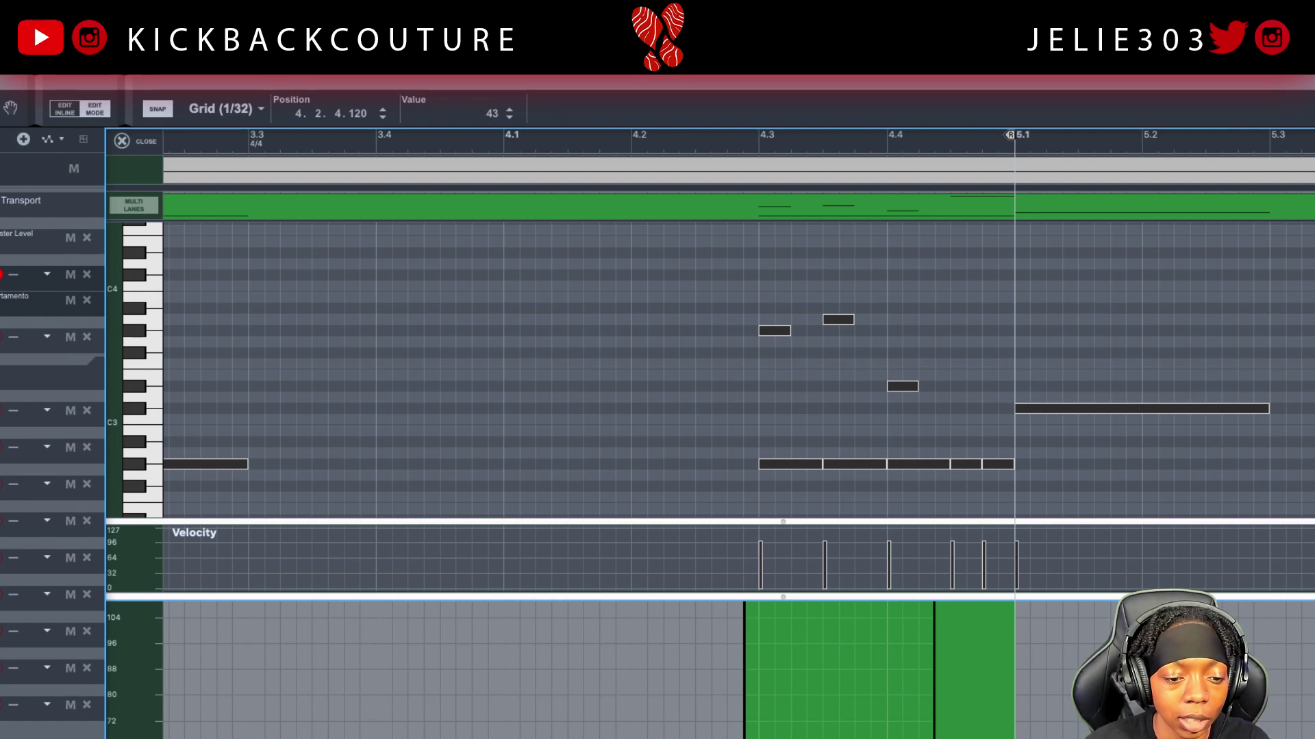
Step: Extend the loop end to bar 9 and play the whole eight-bar Intro bass clip
{"action": "key", "text": "g"}
{"action": "key", "text": "g"}
{"action": "key", "text": "g"}
{"action": "key", "text": "g"}
{"action": "key", "text": "g"}
{"action": "key", "text": "g"}
{"action": "key", "text": "g"}
{"action": "key", "text": "g"}
{"action": "key", "text": "g"}
{"action": "key", "text": "g"}
{"action": "key", "text": "g"}
{"action": "key", "text": "g"}
{"action": "key", "text": "g"}
{"action": "key", "text": "g"}
{"action": "key", "text": "g"}
{"action": "key", "text": "g"}
{"action": "key", "text": "g"}
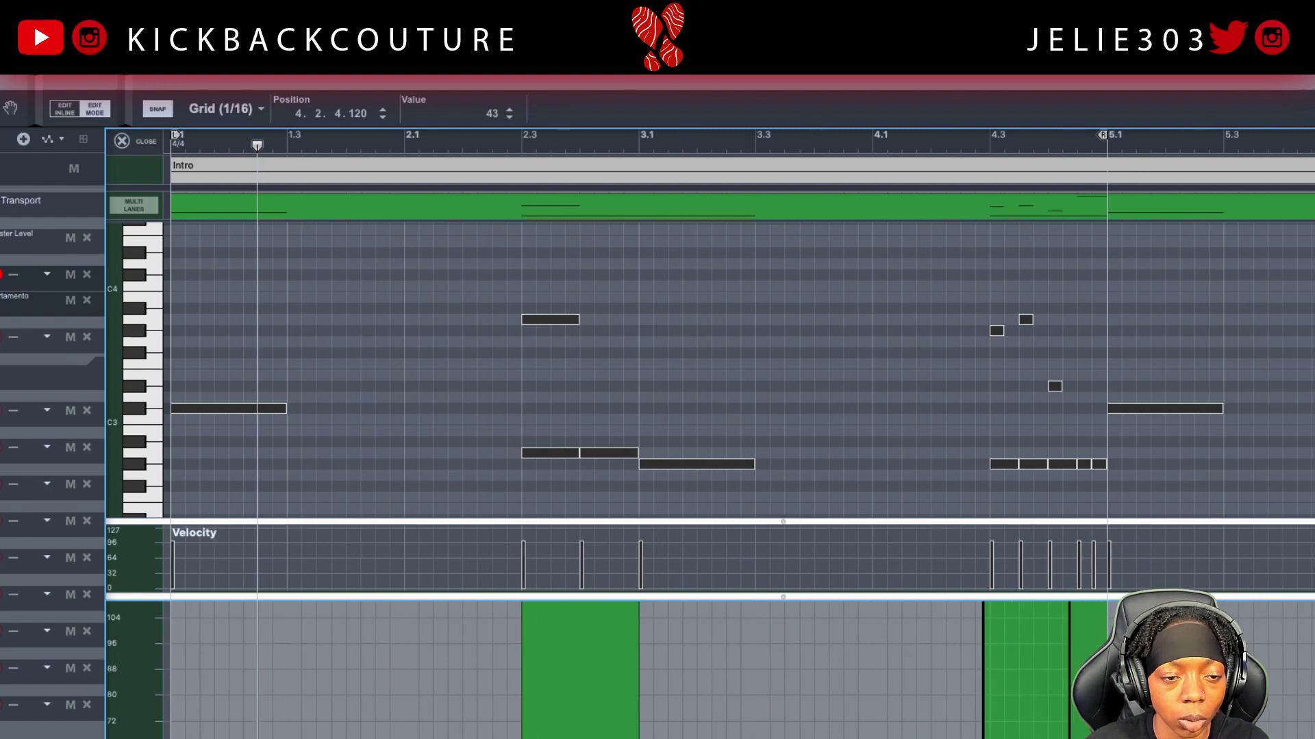
{"action": "key", "text": "h"}
{"action": "key", "text": "h"}
{"action": "key", "text": "h"}
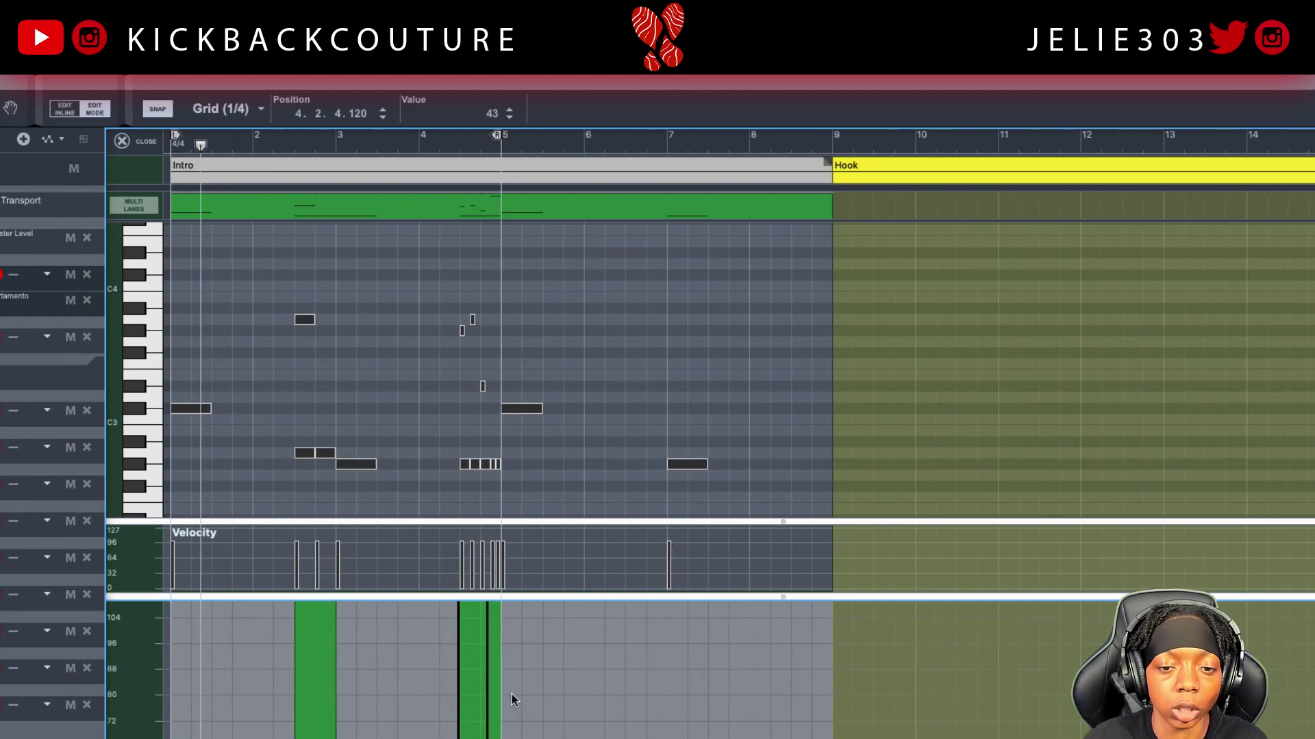
{"action": "left_click", "coordinate": [545, 208]}
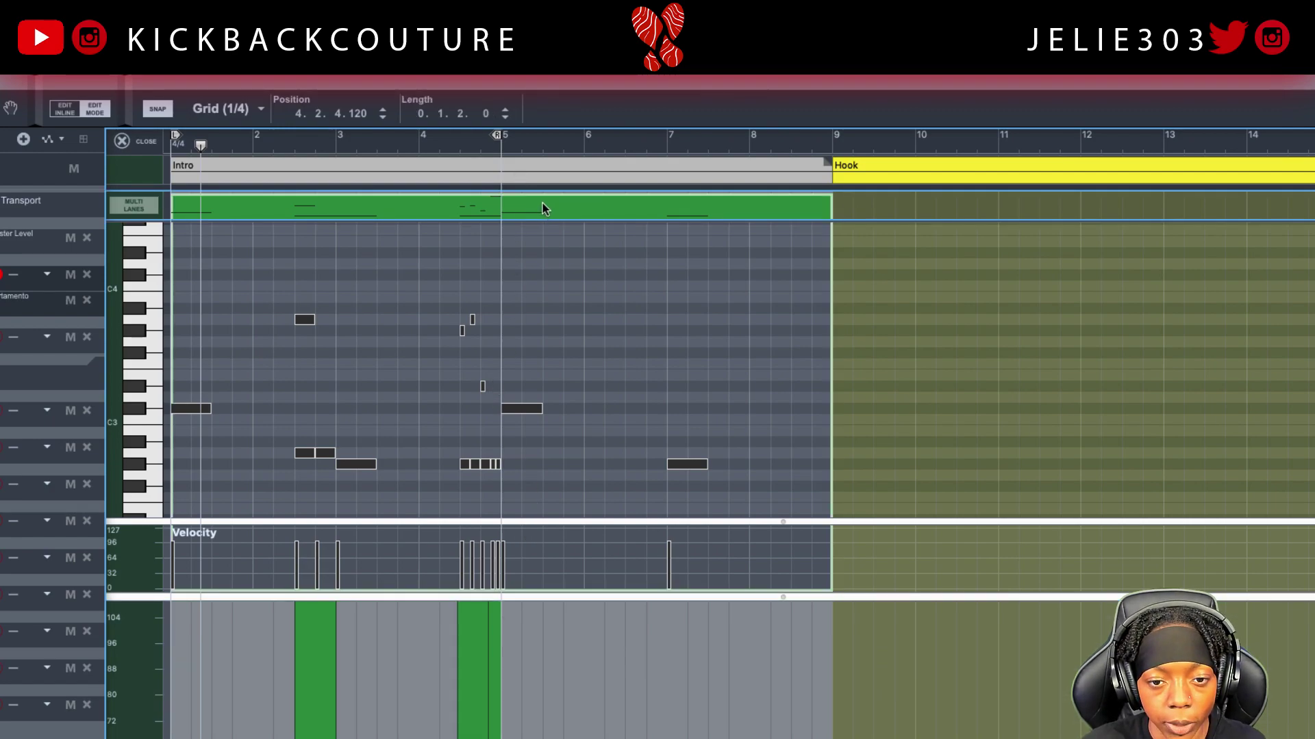
{"action": "left_click_drag", "start_coordinate": [498, 136], "coordinate": [725, 137]}
{"action": "left_click_drag", "start_coordinate": [769, 186], "coordinate": [824, 205]}
{"action": "key", "text": "space"}
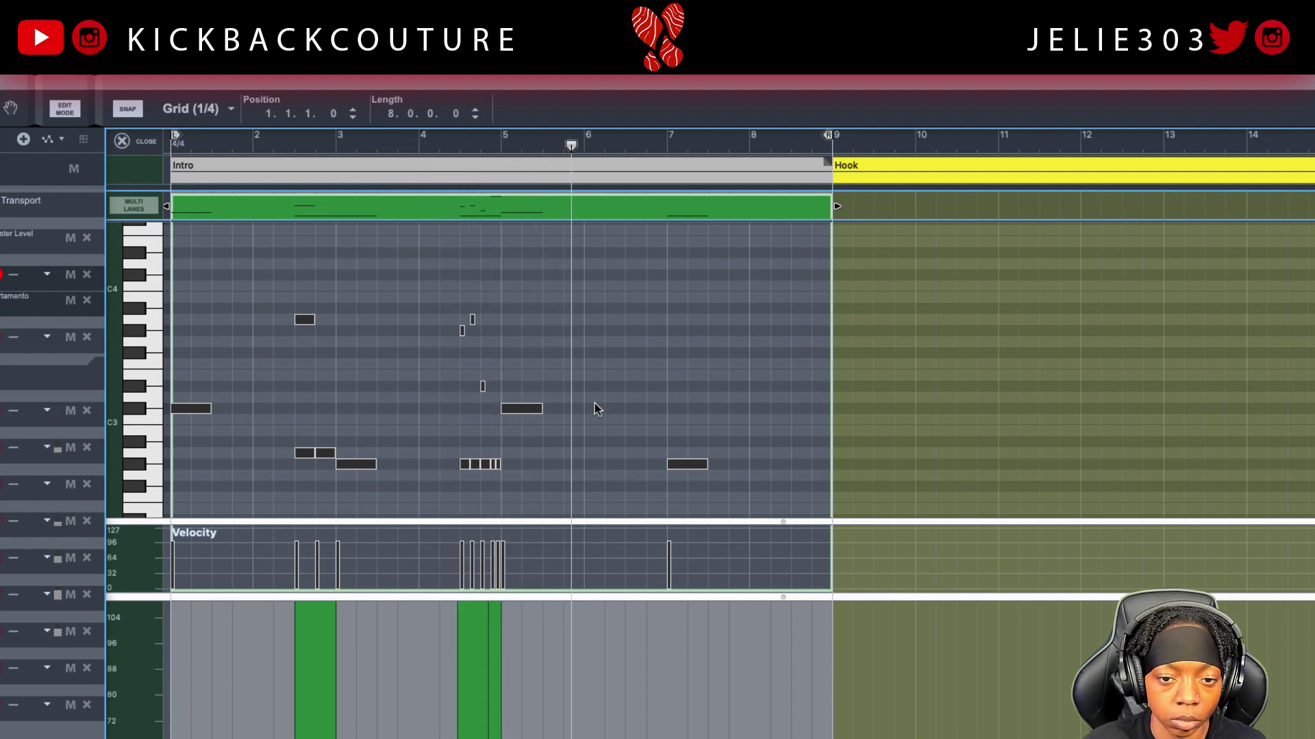
Step: Draw a one-beat A2 note at 6.3.1.0 and a one-beat D#2 note at 6.4.1.0, and play them
{"action": "left_click", "coordinate": [630, 451]}
{"action": "scroll", "coordinate": [637, 455], "scroll_direction": "down", "scroll_amount": 3}
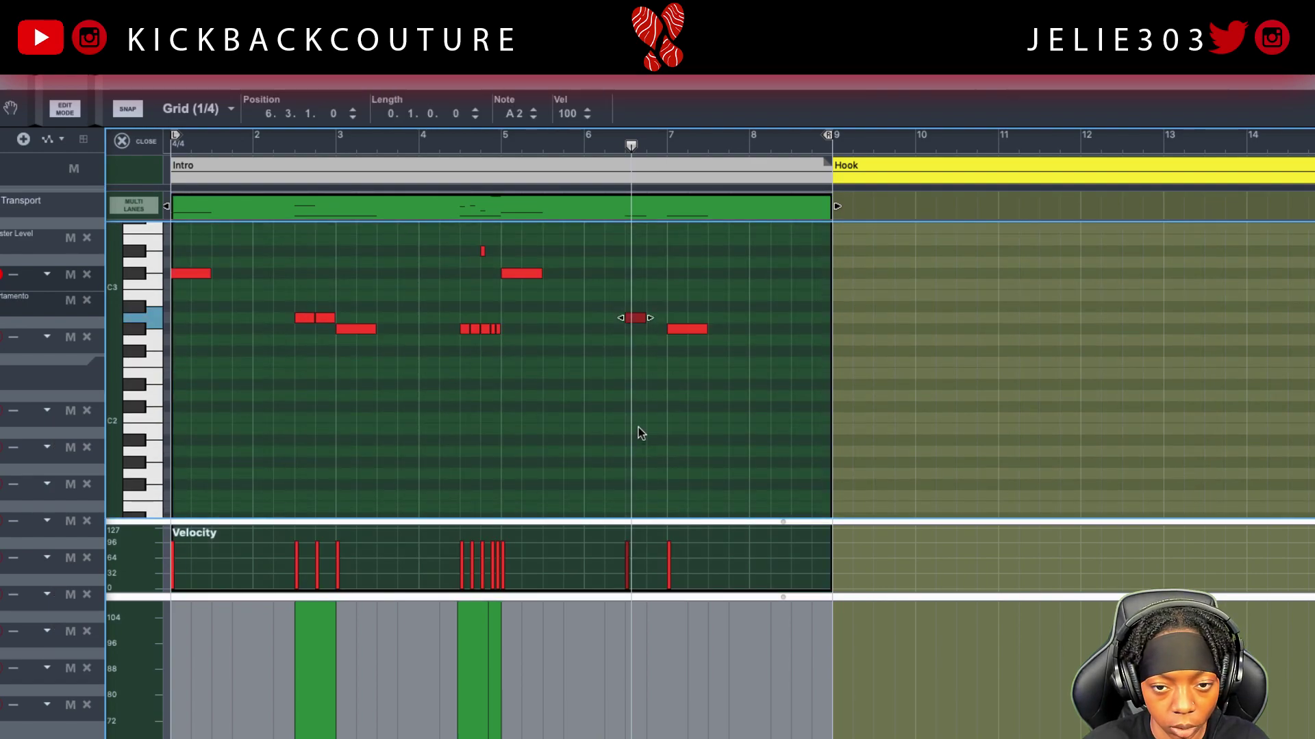
{"action": "left_click_drag", "start_coordinate": [630, 322], "coordinate": [615, 321]}
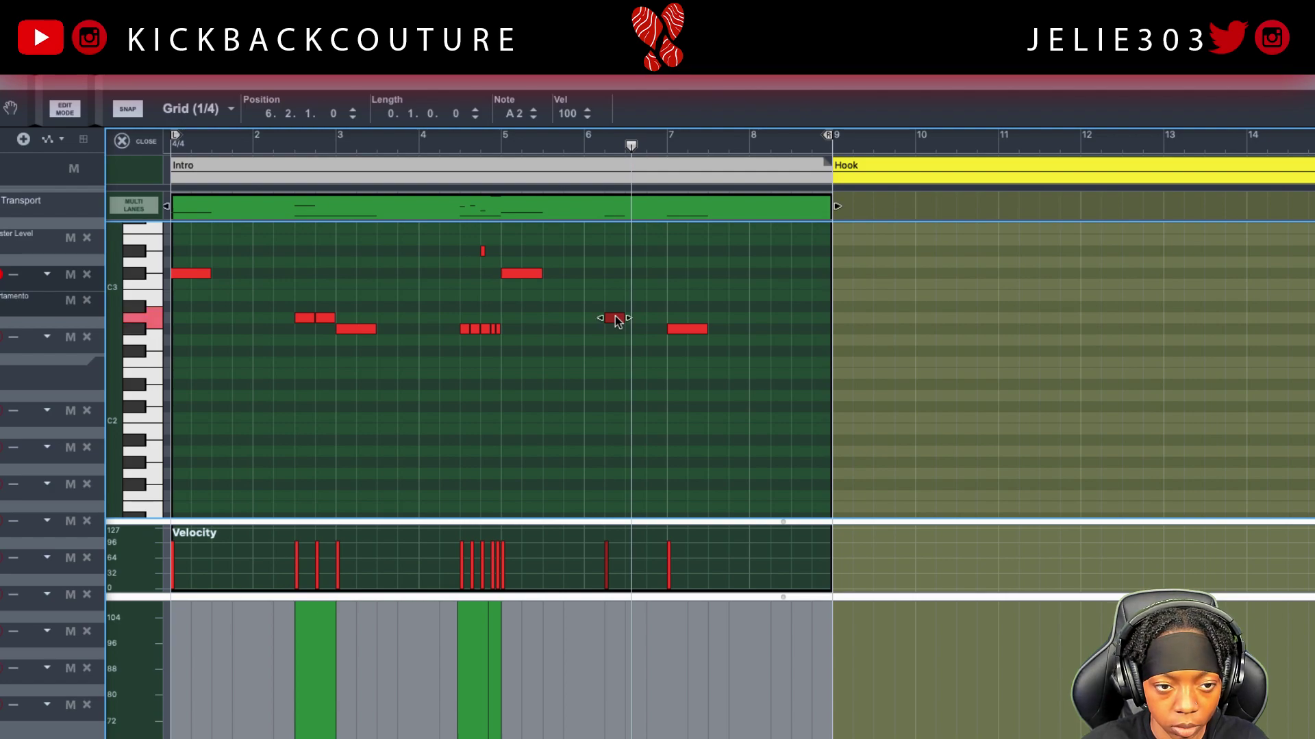
{"action": "left_click", "coordinate": [635, 385]}
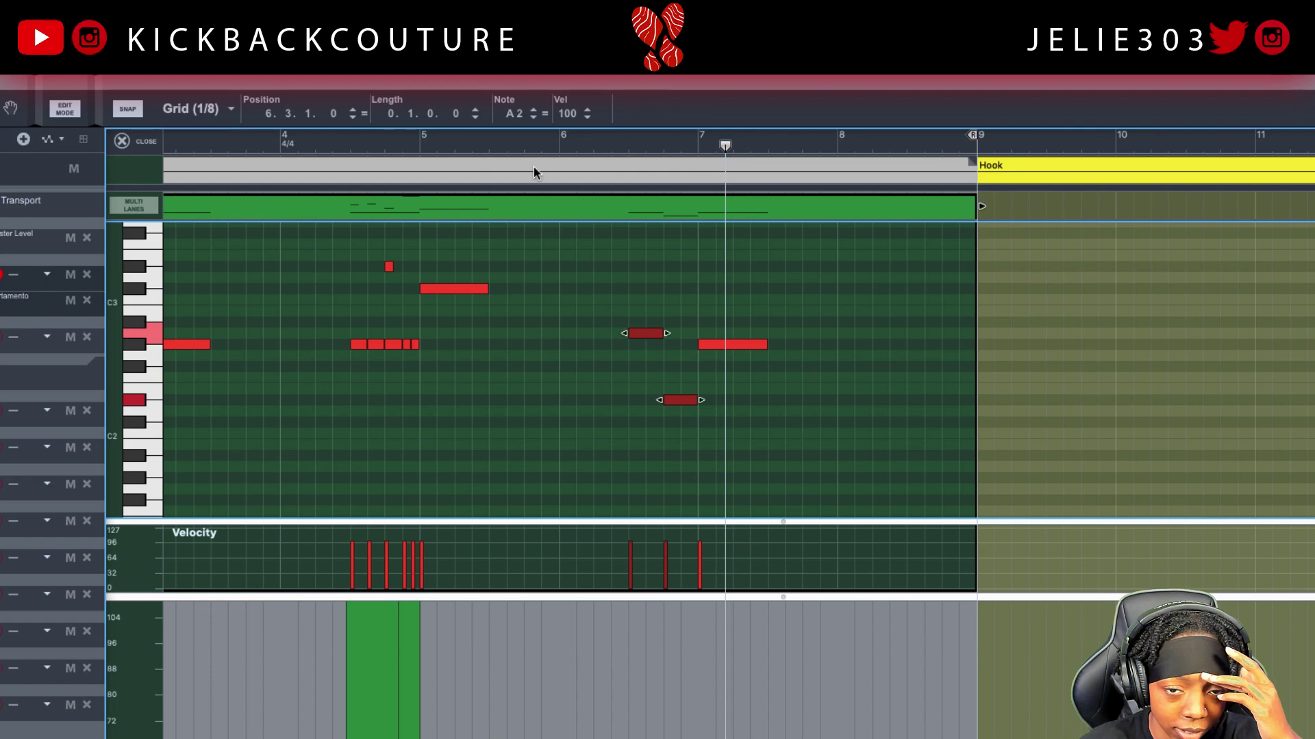
{"action": "left_click", "coordinate": [526, 143]}
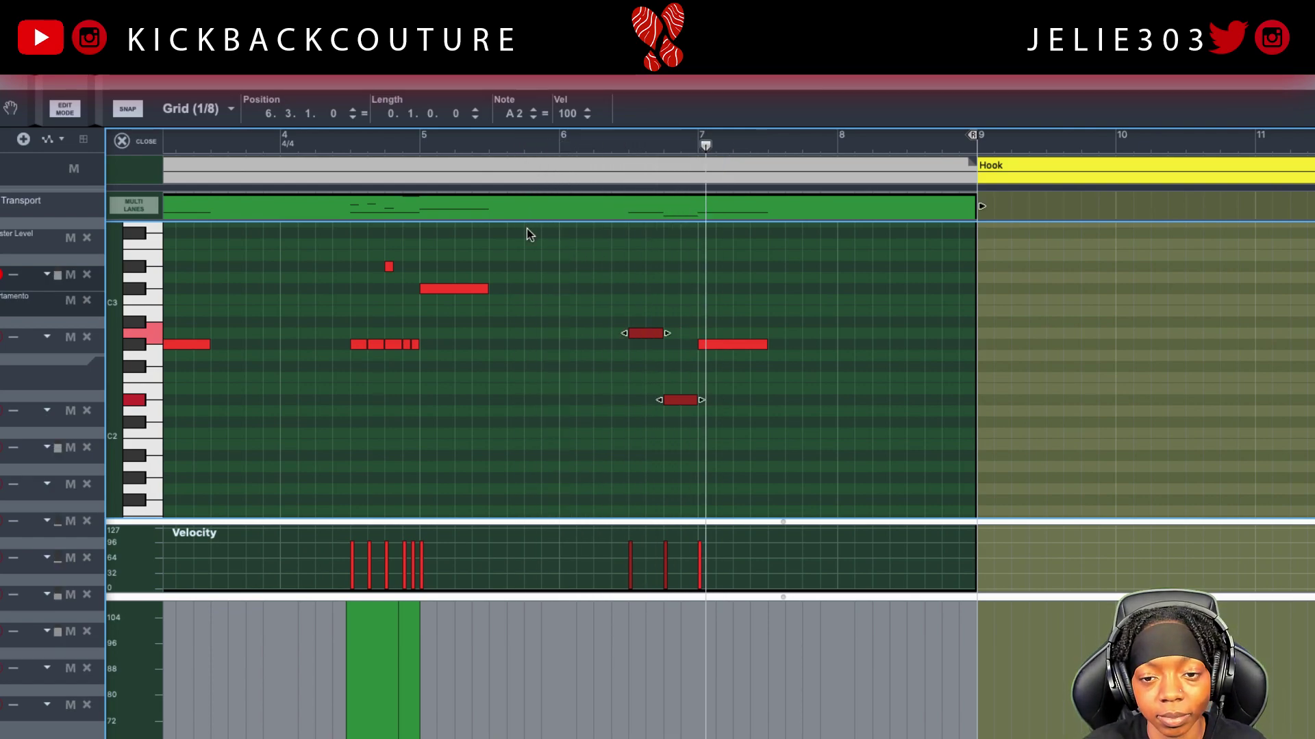
Step: Add an A3 slide note of length 0.0.2.0 at 6.3.3.0 above the A2 note and play the slide
{"action": "left_click", "coordinate": [594, 311]}
{"action": "scroll", "coordinate": [616, 329], "scroll_direction": "up", "scroll_amount": 1}
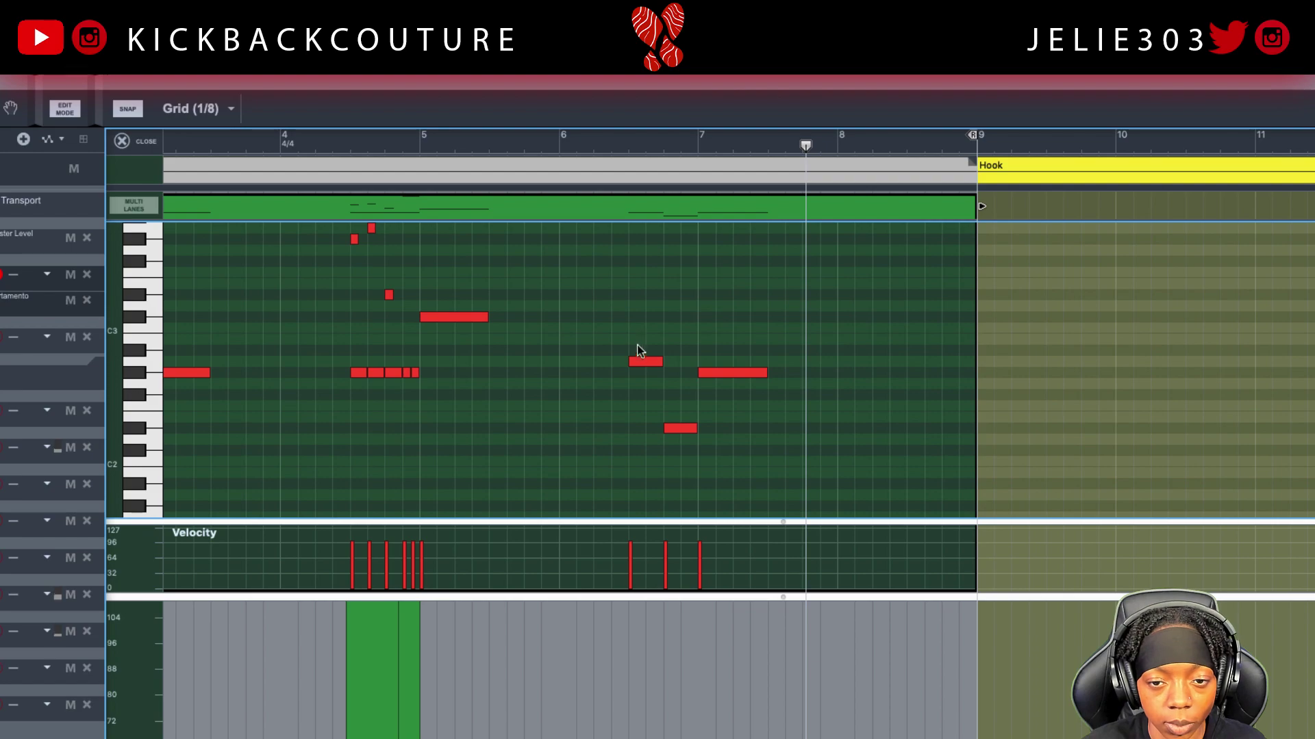
{"action": "scroll", "coordinate": [642, 373], "scroll_direction": "up", "scroll_amount": 1}
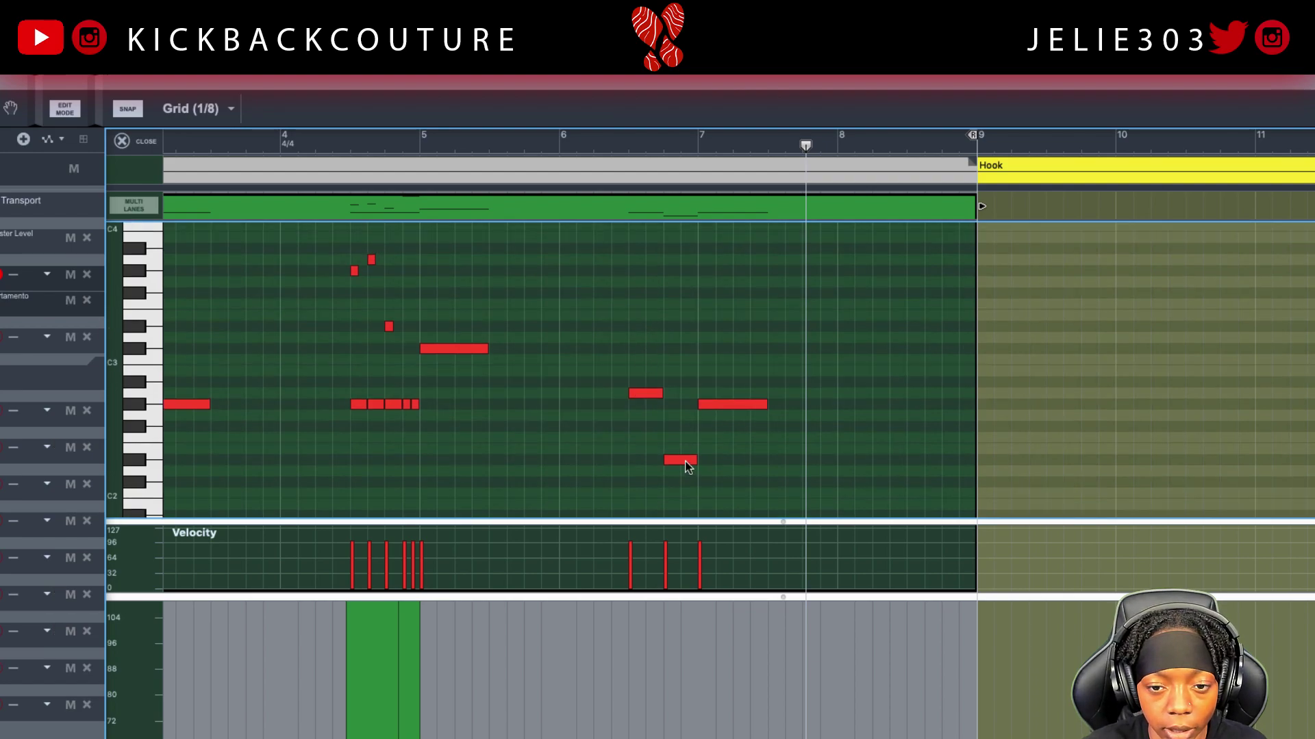
{"action": "left_click", "coordinate": [637, 396]}
{"action": "left_click", "coordinate": [636, 260]}
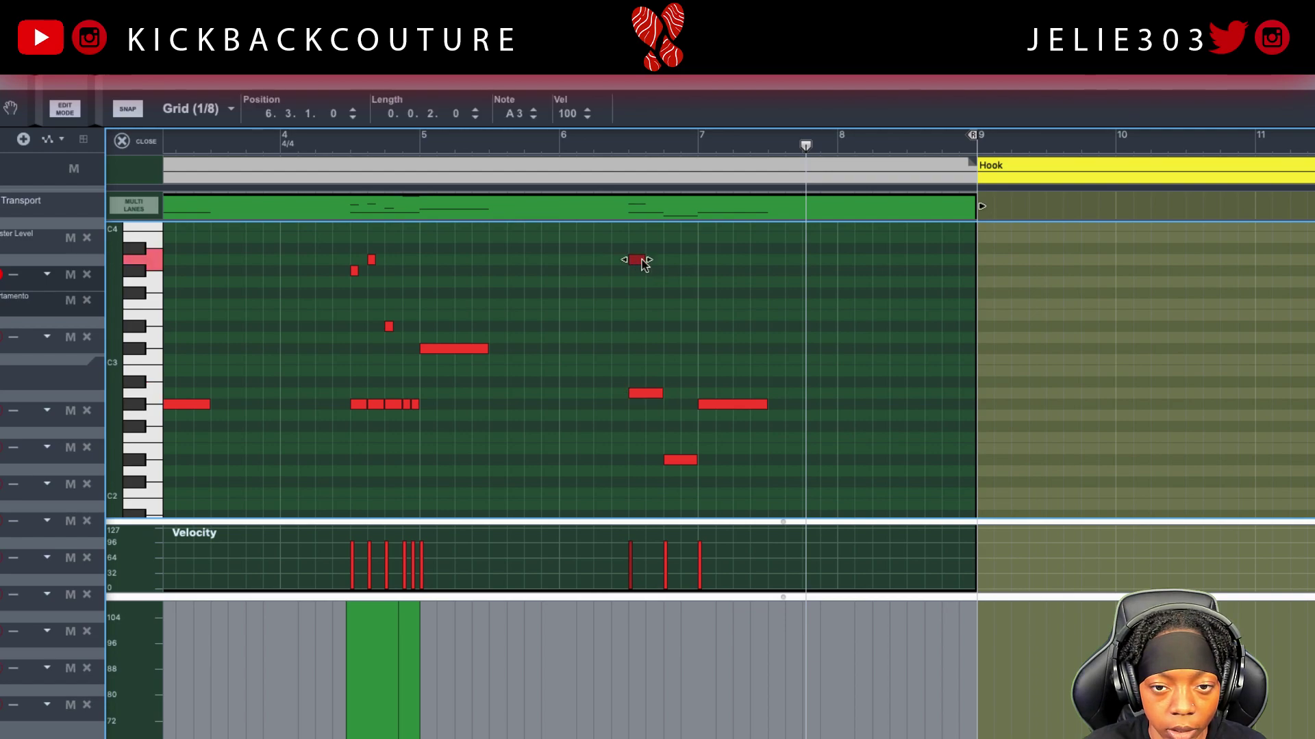
{"action": "left_click_drag", "start_coordinate": [636, 262], "coordinate": [654, 263]}
{"action": "left_click", "coordinate": [514, 148]}
{"action": "key", "text": "space"}
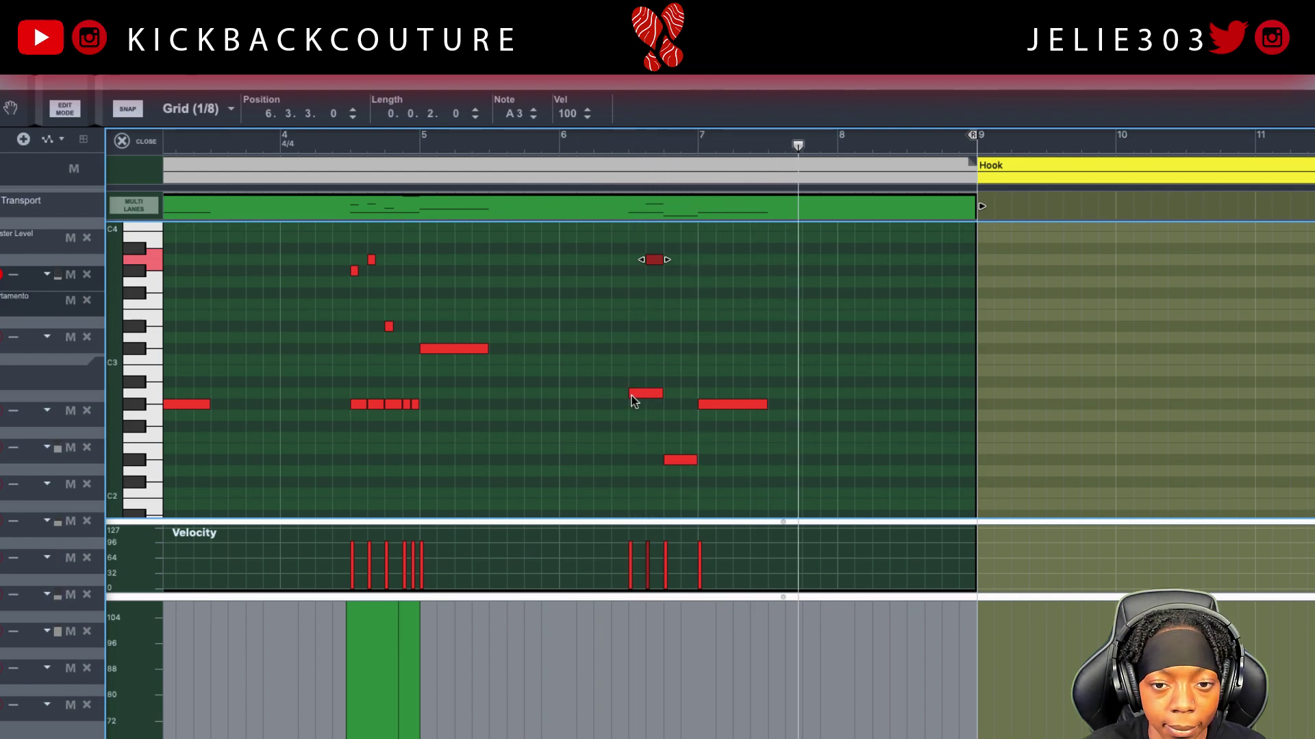
Step: Draw a Portamento automation clip from just before 6.3 to 6.4, set its value to about 78 and play the slide
{"action": "left_click", "coordinate": [628, 653]}
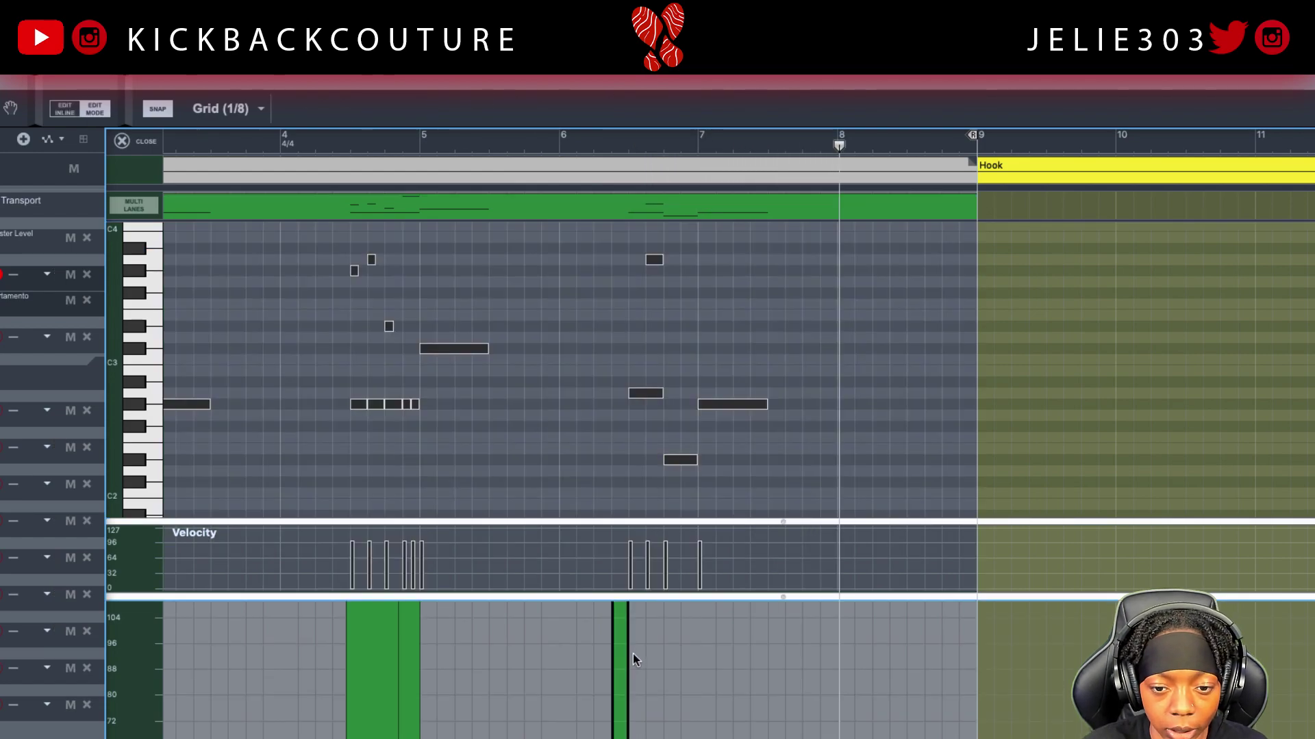
{"action": "left_click_drag", "start_coordinate": [628, 653], "coordinate": [662, 653]}
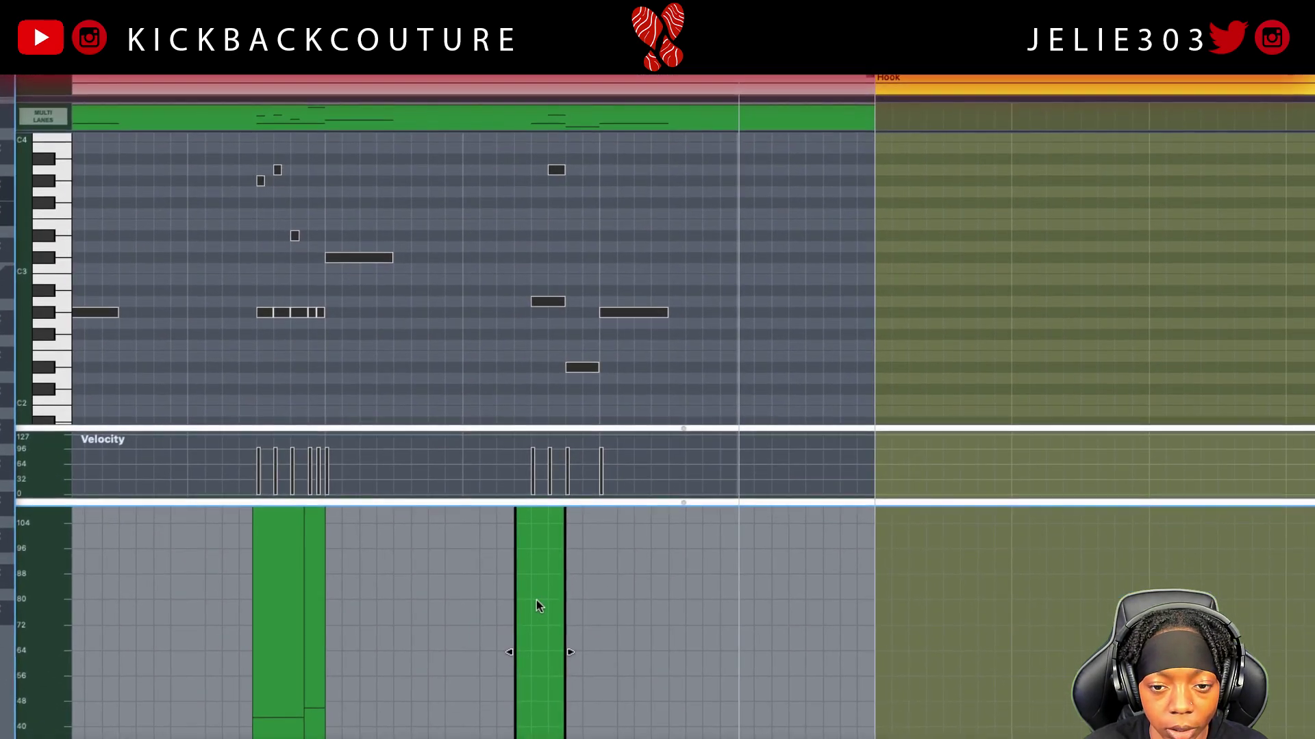
{"action": "left_click", "coordinate": [519, 607]}
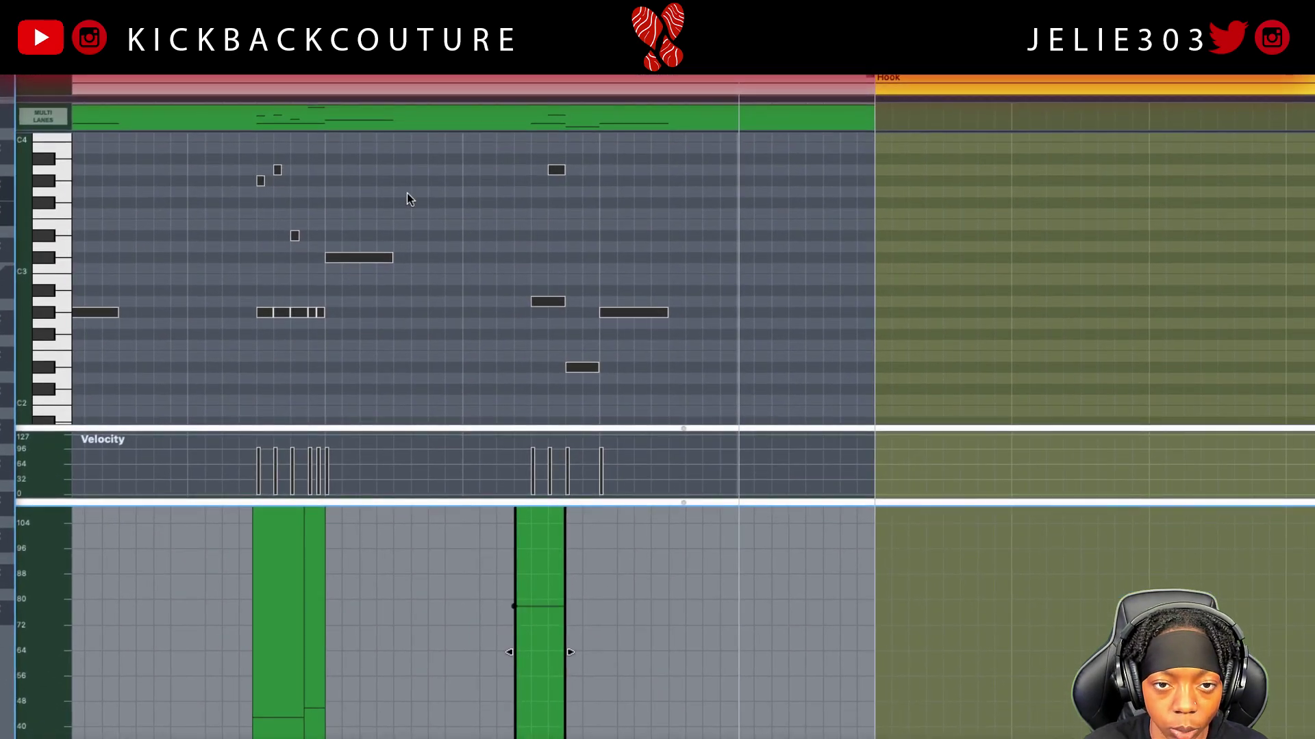
{"action": "left_click", "coordinate": [462, 87]}
{"action": "key", "text": "space"}
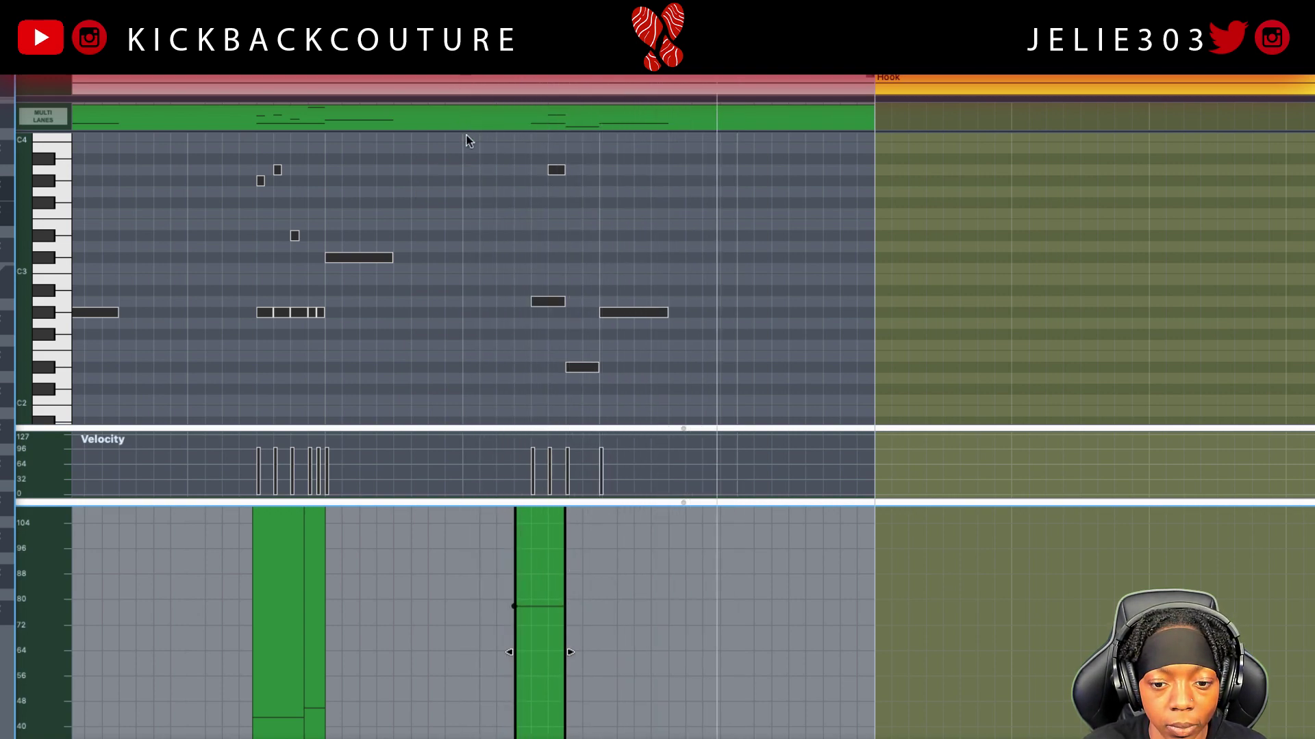
{"action": "left_click", "coordinate": [505, 72]}
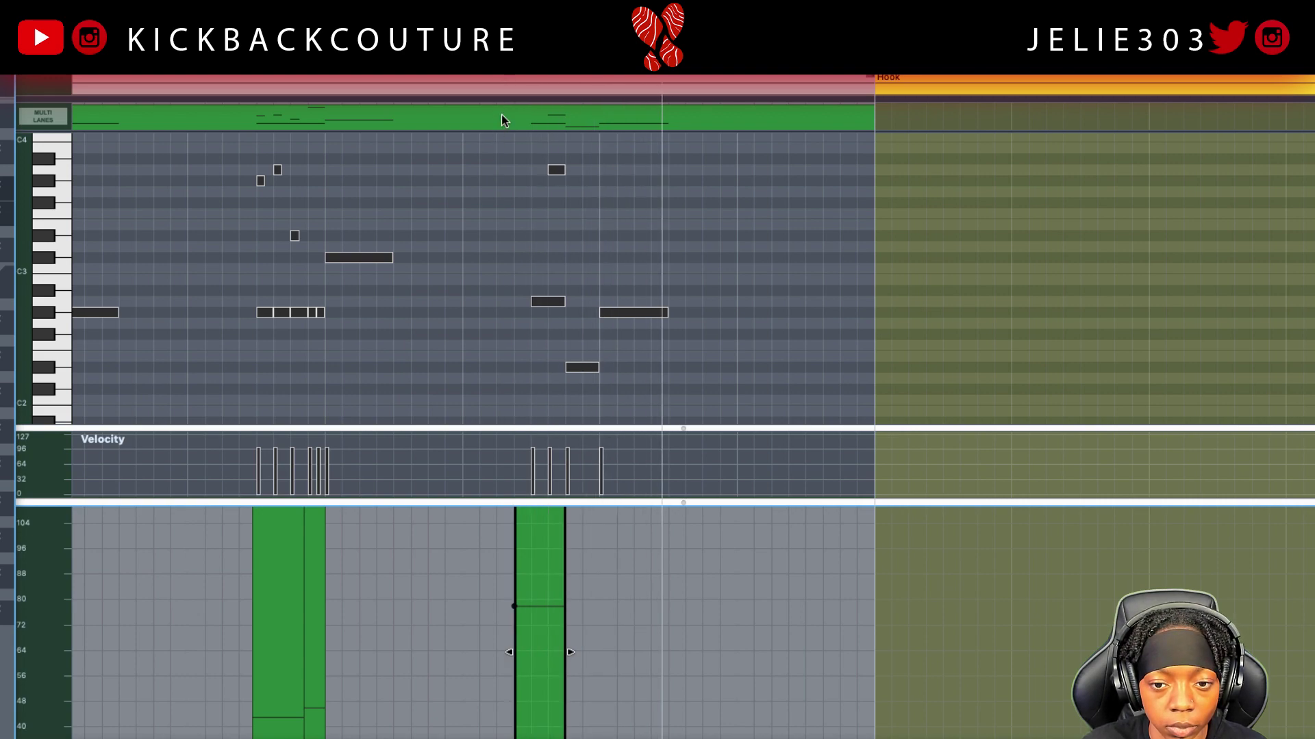
{"action": "left_click", "coordinate": [725, 125]}
{"action": "left_click", "coordinate": [683, 313]}
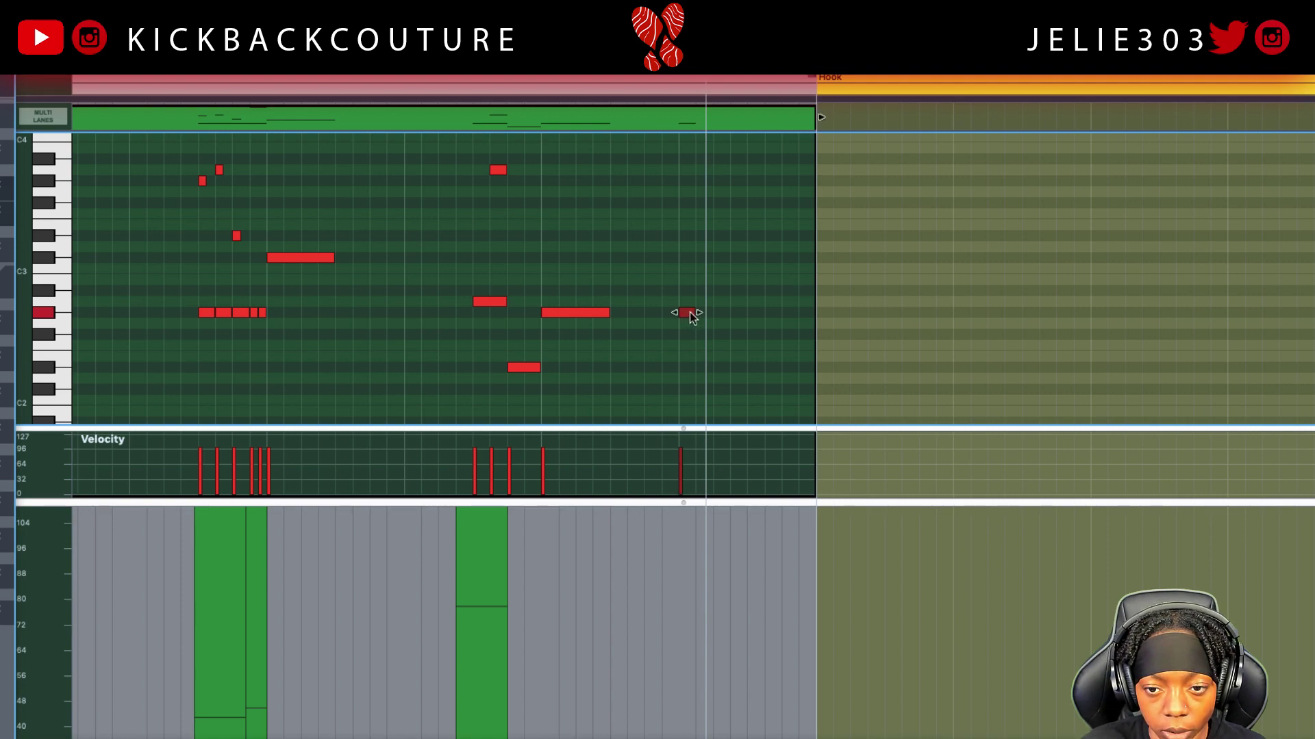
{"action": "mouse_move", "coordinate": [671, 250]}
{"action": "left_mouse_down"}
{"action": "mouse_move", "coordinate": [710, 286]}
{"action": "mouse_move", "coordinate": [900, 337]}
{"action": "left_mouse_up"}
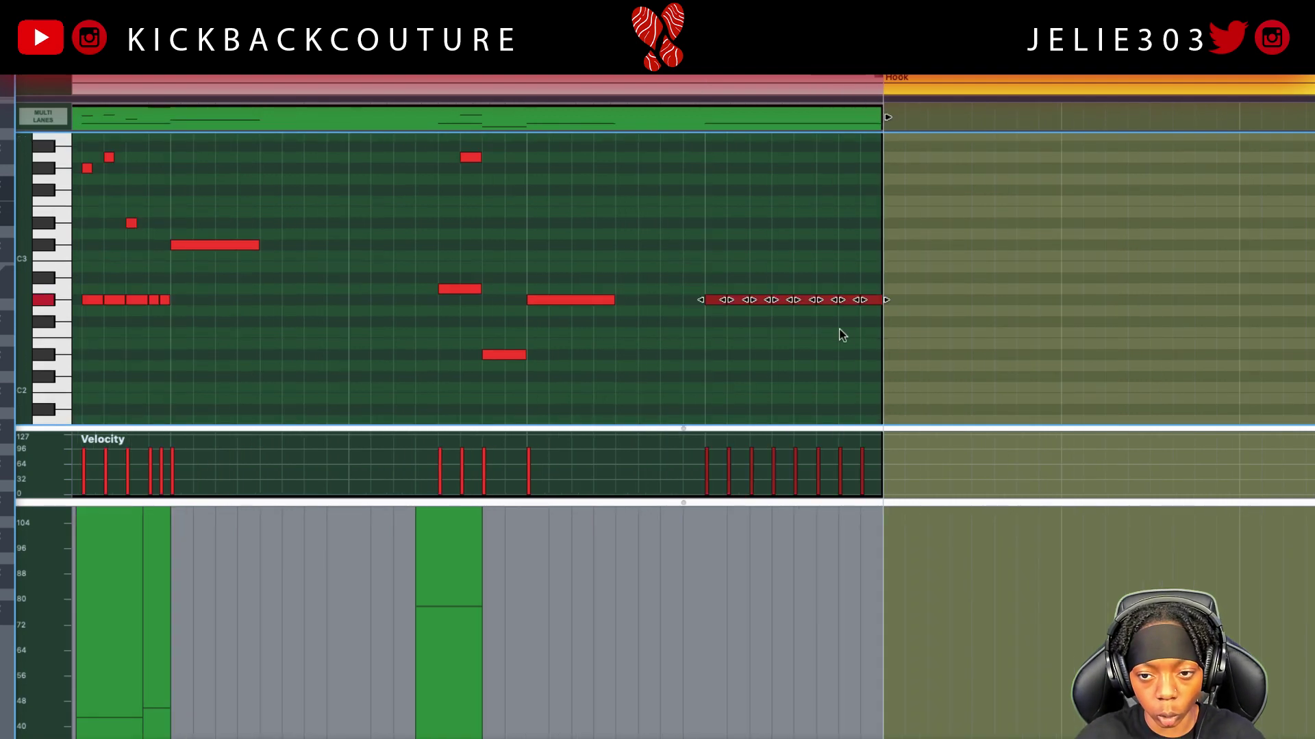
{"action": "key", "text": "Delete"}
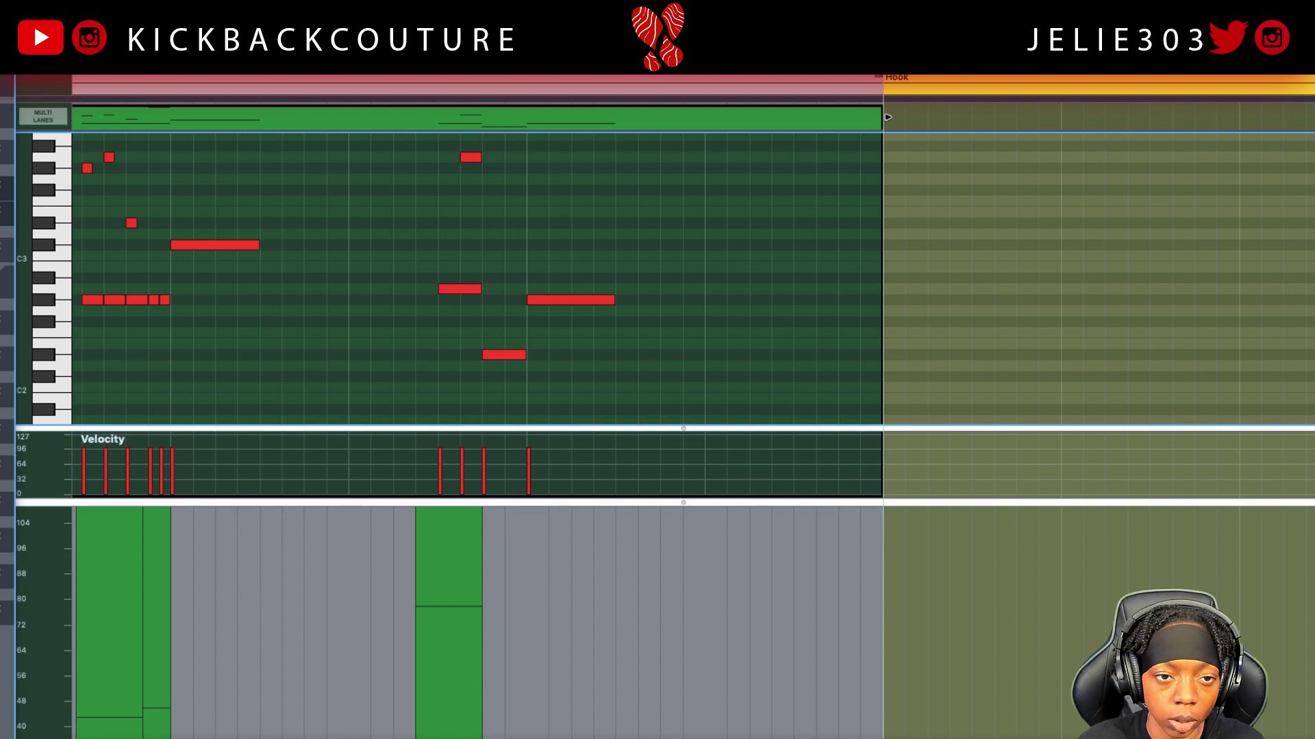
Step: Set the snap grid to 1/8T, draw a one-beat G#2 note at 8.1.1.0 and duplicate it across bar 8 for four notes
{"action": "left_click", "coordinate": [109, 31]}
{"action": "left_click", "coordinate": [119, 98]}
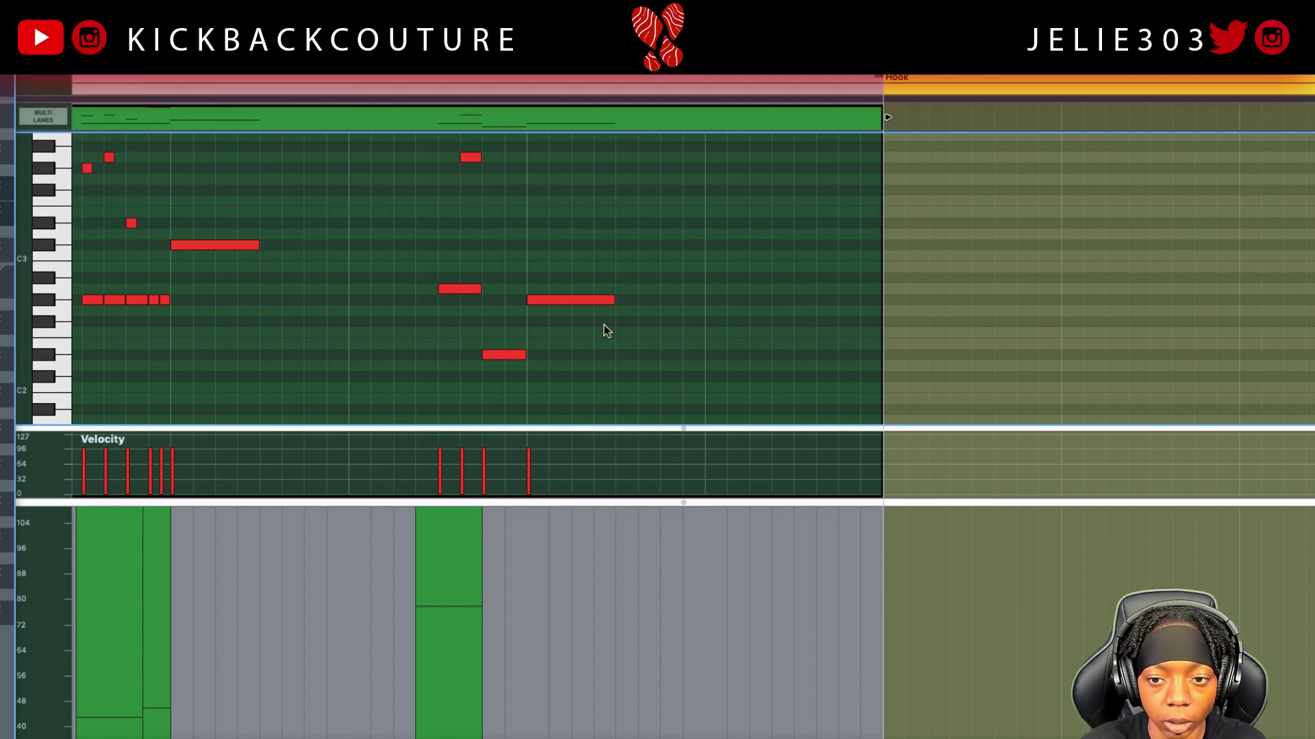
{"action": "left_click", "coordinate": [713, 301]}
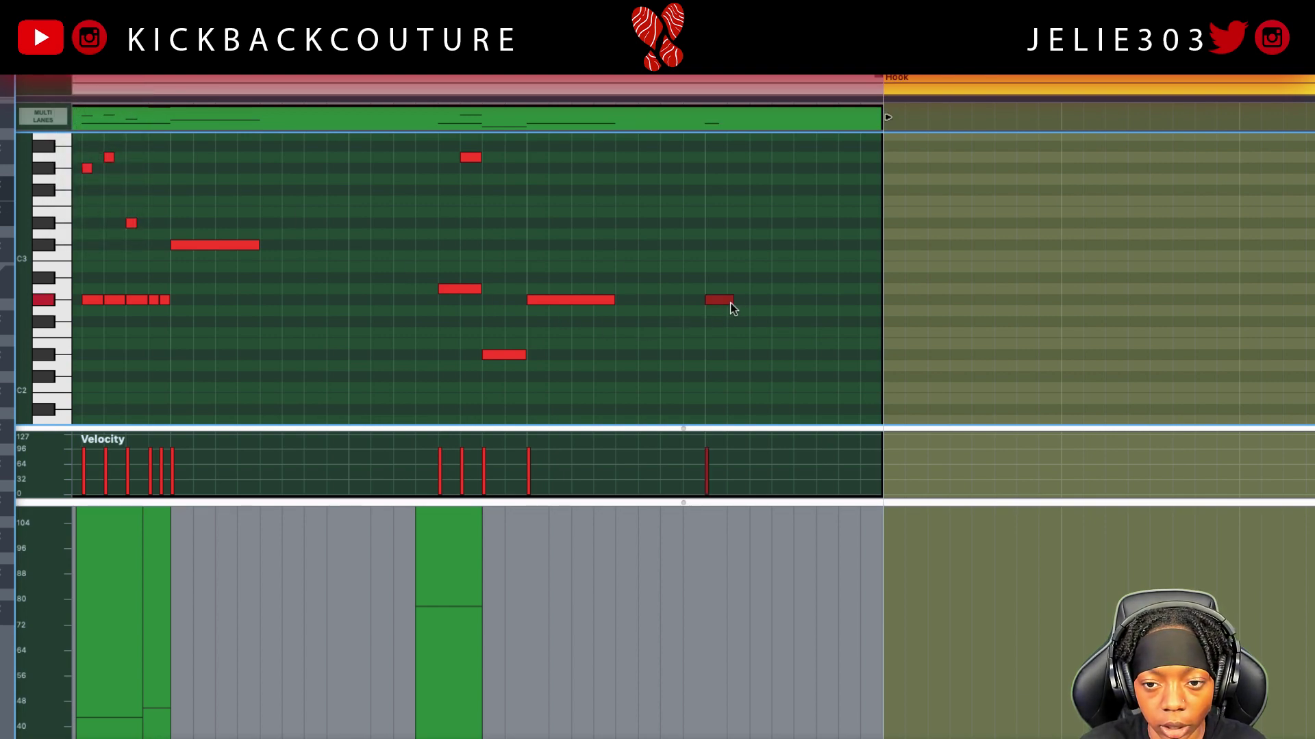
{"action": "key", "text": "d"}
{"action": "key", "text": "d"}
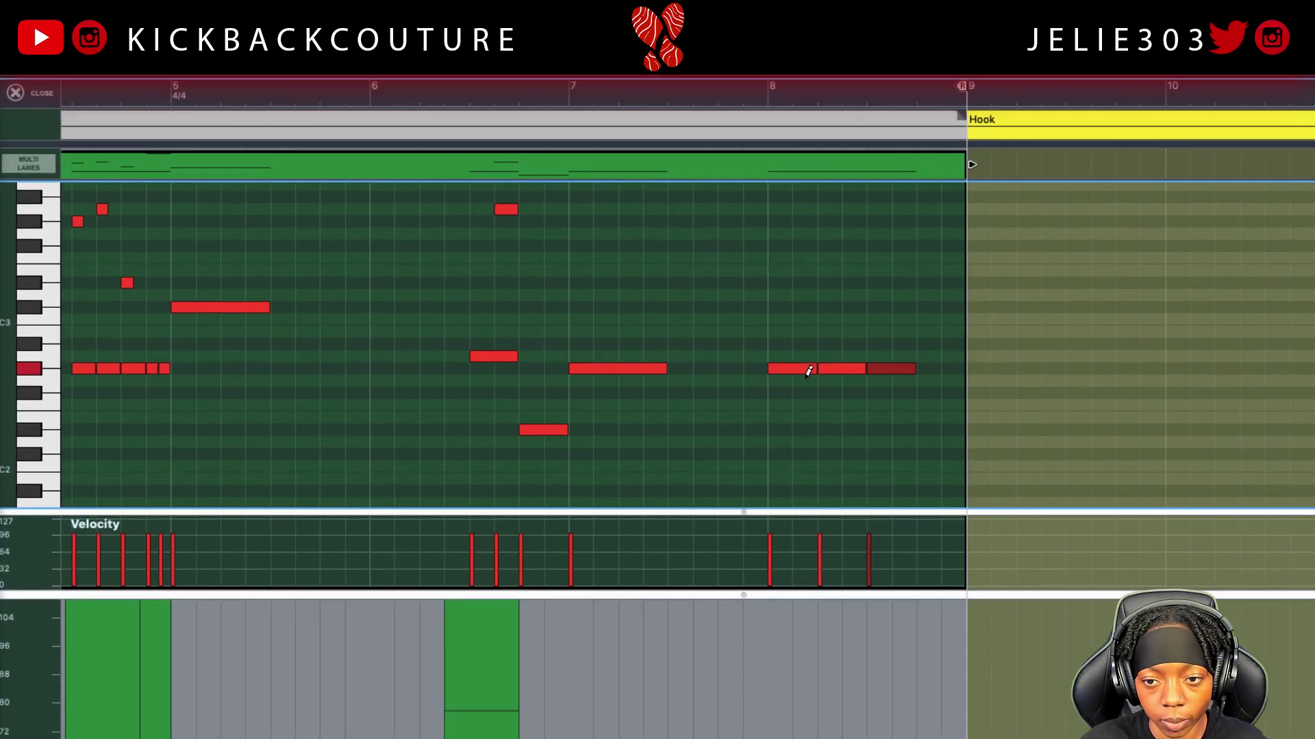
{"action": "key", "text": "ctrl+d"}
Step: Select the four G#2 notes in bar 8 and shorten each one to 0.0.2.160
{"action": "left_click_drag", "start_coordinate": [975, 350], "coordinate": [794, 370]}
{"action": "left_click_drag", "start_coordinate": [869, 449], "coordinate": [851, 456]}
{"action": "left_click_drag", "start_coordinate": [856, 453], "coordinate": [866, 455]}
{"action": "key", "text": "h"}
{"action": "key", "text": "h"}
{"action": "scroll", "coordinate": [853, 458], "scroll_direction": "right", "scroll_amount": 6}
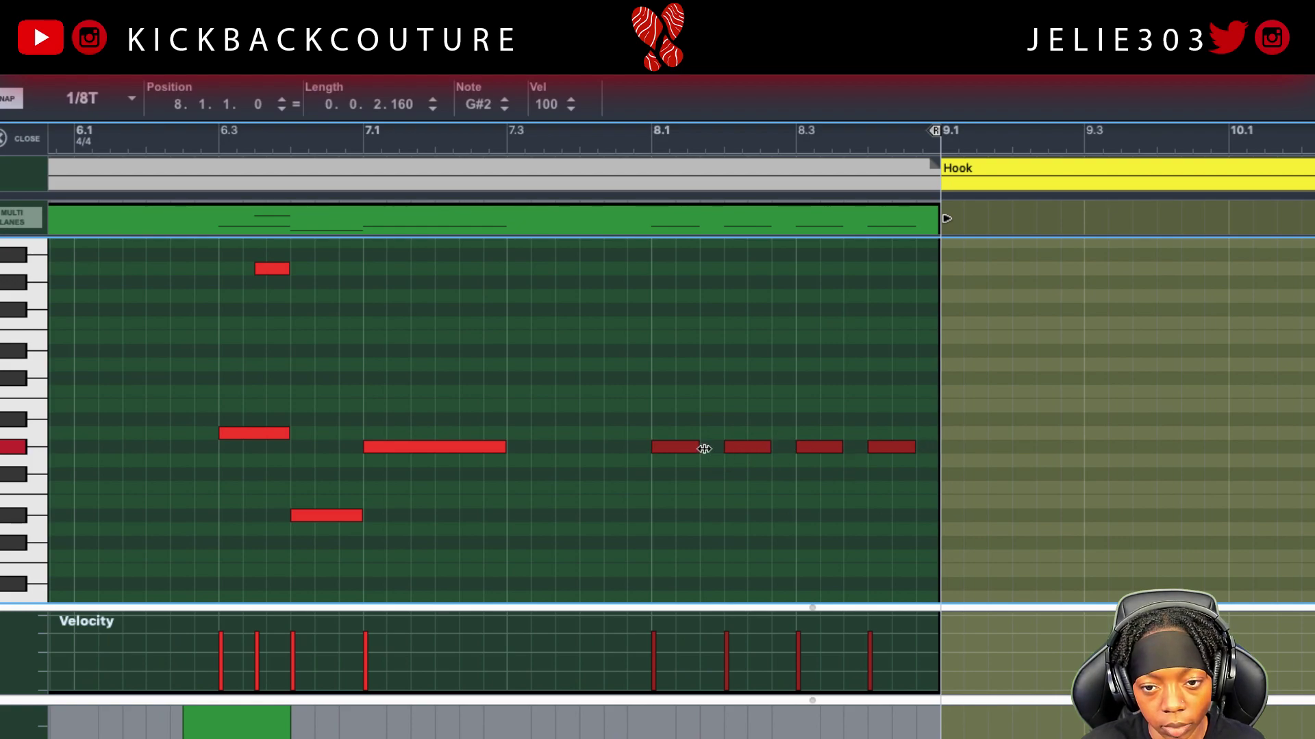
Step: Undo the last note lengthening, then move the second and third bar 8 notes to 8.1.3.160 and 8.2.2.80 and delete the fourth
{"action": "key", "text": "ctrl+z"}
{"action": "left_click", "coordinate": [733, 448]}
{"action": "left_click_drag", "start_coordinate": [733, 448], "coordinate": [711, 448]}
{"action": "left_click_drag", "start_coordinate": [800, 448], "coordinate": [767, 453]}
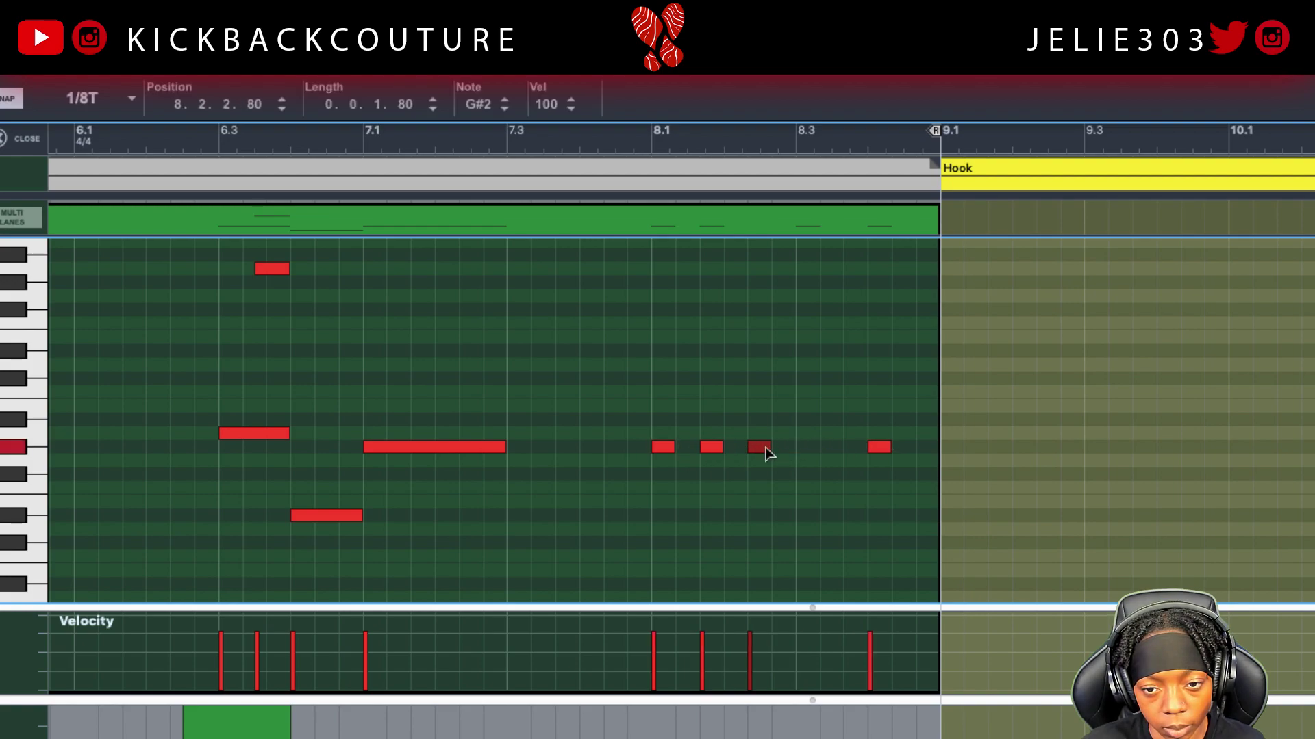
{"action": "left_click", "coordinate": [883, 450]}
{"action": "key", "text": "Delete"}
Step: Lengthen the three G#2 notes in bar 8 to 0.0.2.160, duplicate them from 8.3.1.0 and play the pattern
{"action": "left_click_drag", "start_coordinate": [827, 414], "coordinate": [665, 464]}
{"action": "left_click", "coordinate": [639, 135]}
{"action": "key", "text": "space"}
{"action": "left_click_drag", "start_coordinate": [792, 415], "coordinate": [689, 450]}
{"action": "key", "text": "d"}
{"action": "left_click", "coordinate": [651, 140]}
{"action": "key", "text": "space"}
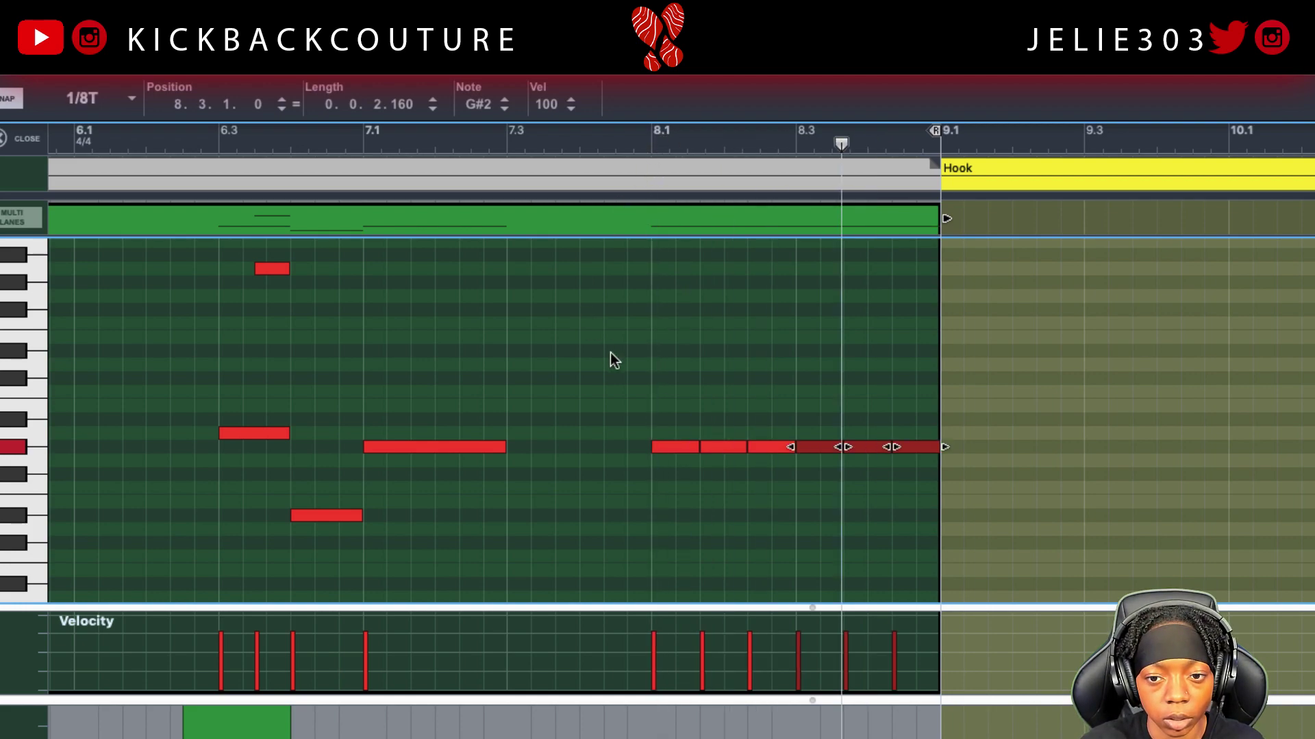
Step: Add 0.0.1.80 slide notes above the first three bar 8 notes: D#3 at 8.1.1.0, A3 at 8.1.3.160 and G#3 at 8.2.2.80
{"action": "scroll", "coordinate": [679, 384], "scroll_direction": "up", "scroll_amount": 3}
{"action": "scroll", "coordinate": [665, 446], "scroll_direction": "up", "scroll_amount": 2}
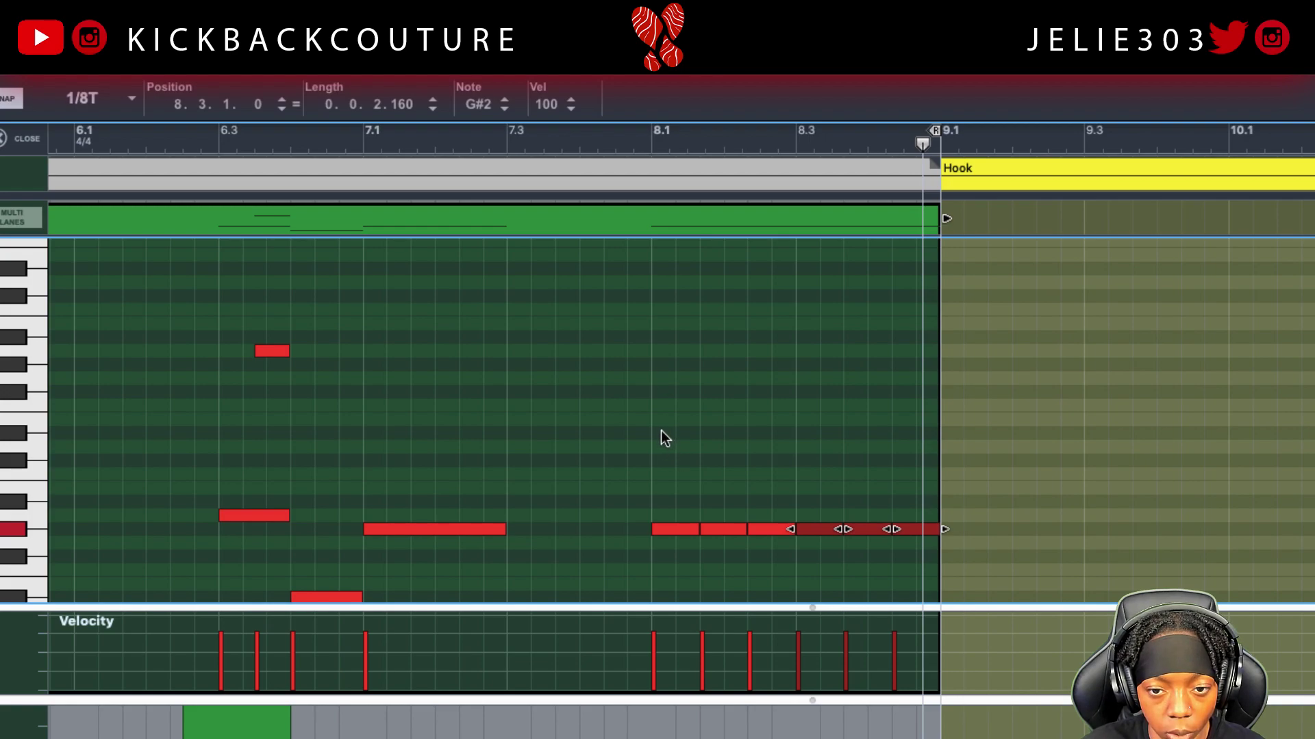
{"action": "left_click", "coordinate": [659, 431]}
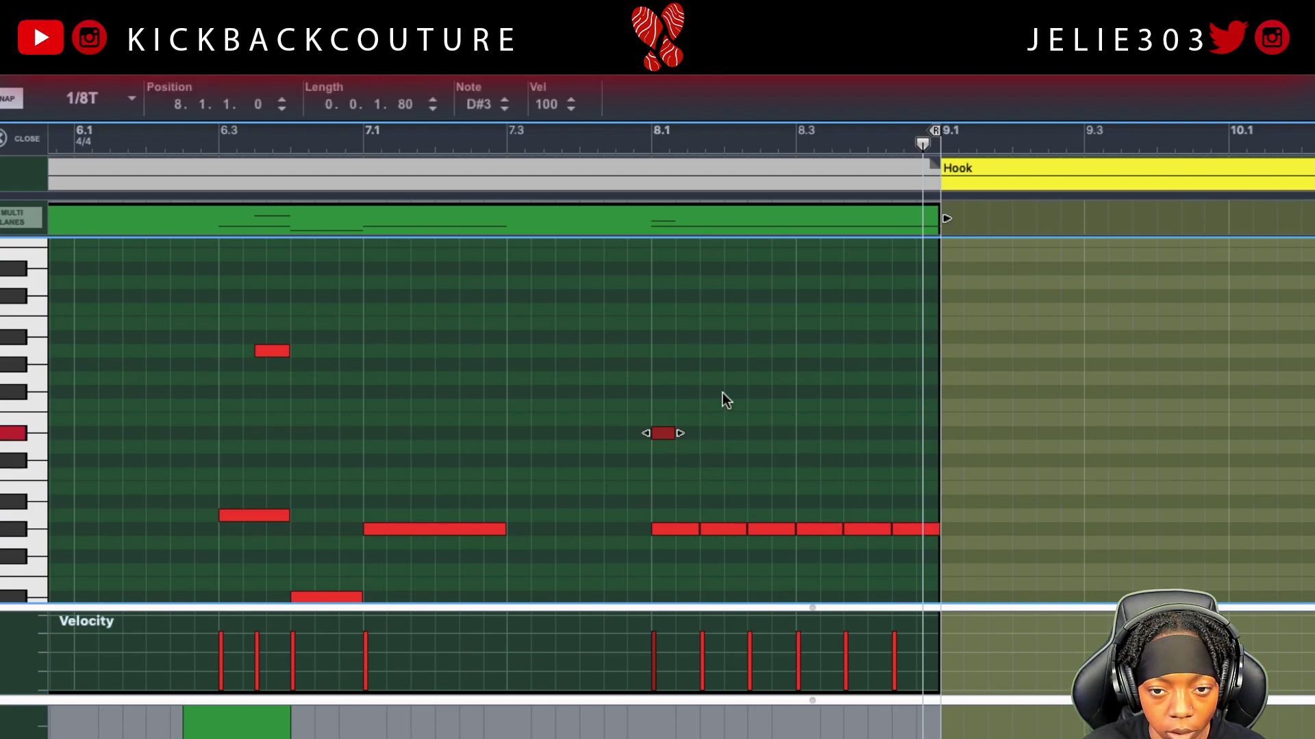
{"action": "left_click", "coordinate": [711, 360]}
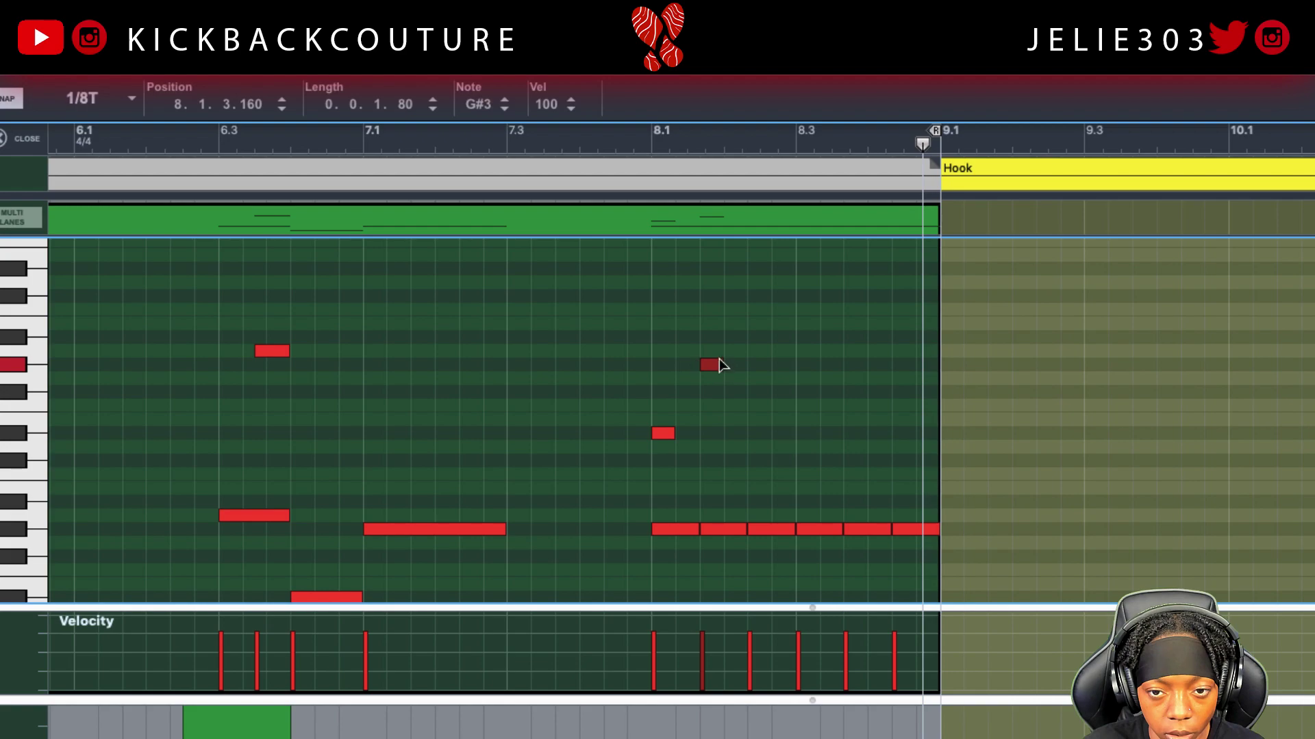
{"action": "left_click_drag", "start_coordinate": [722, 367], "coordinate": [720, 351]}
{"action": "left_click", "coordinate": [754, 364]}
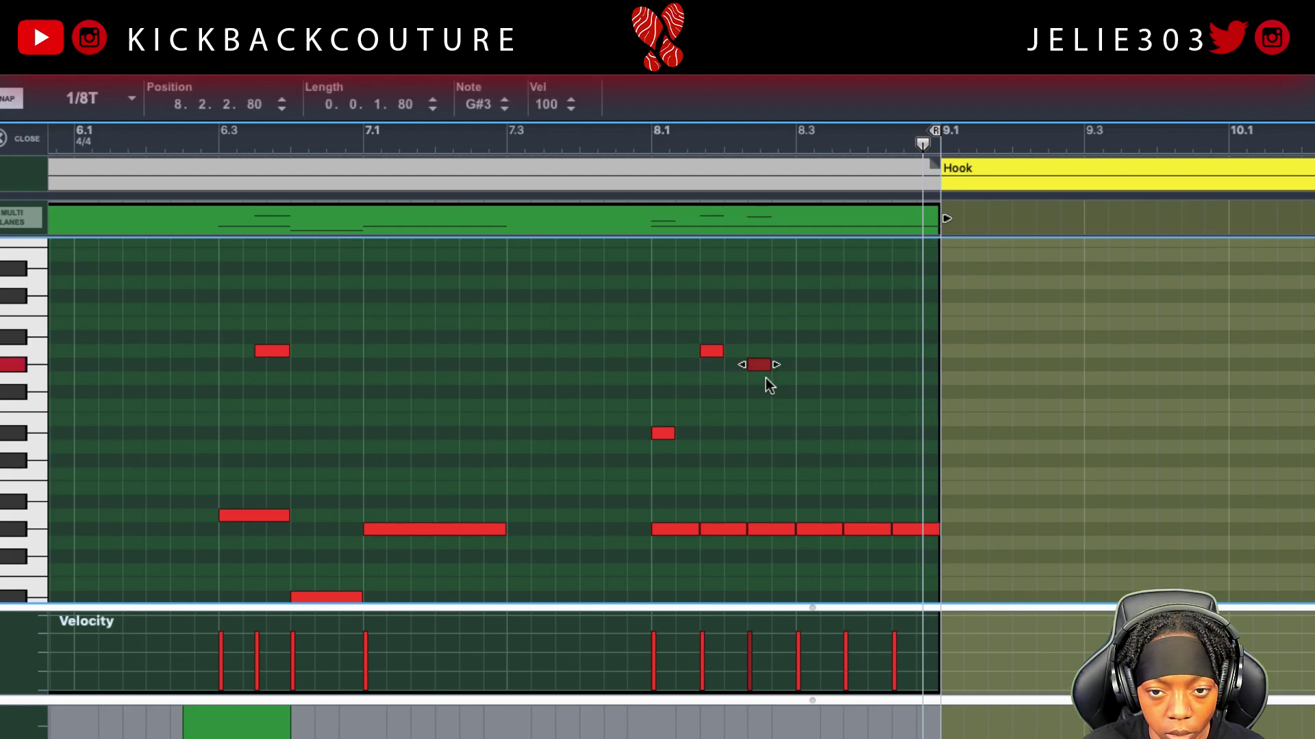
Step: Add D#3 at 8.3.1.0, A3 above the fifth bass note and G#3 at 8.4.2.80 as slide notes, and play bar 8
{"action": "left_click", "coordinate": [811, 437]}
{"action": "left_click", "coordinate": [853, 350]}
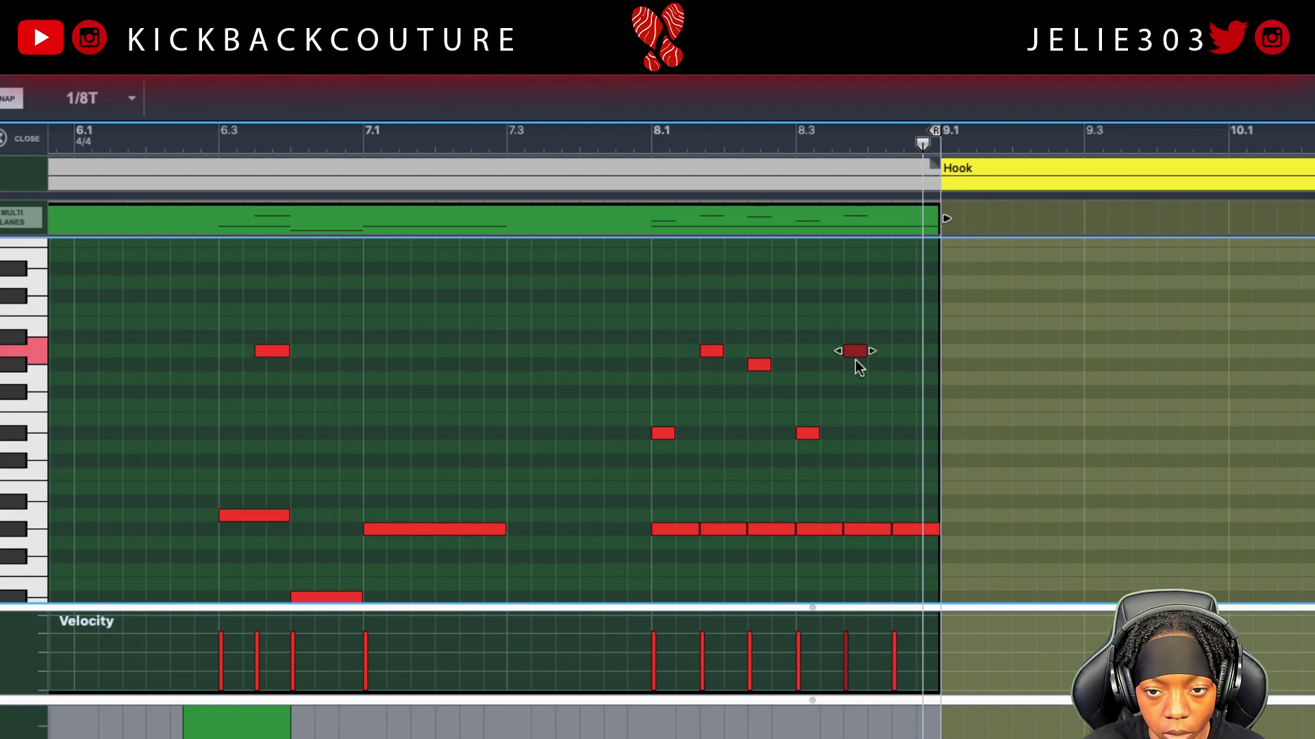
{"action": "left_click", "coordinate": [879, 365]}
{"action": "left_click", "coordinate": [576, 145]}
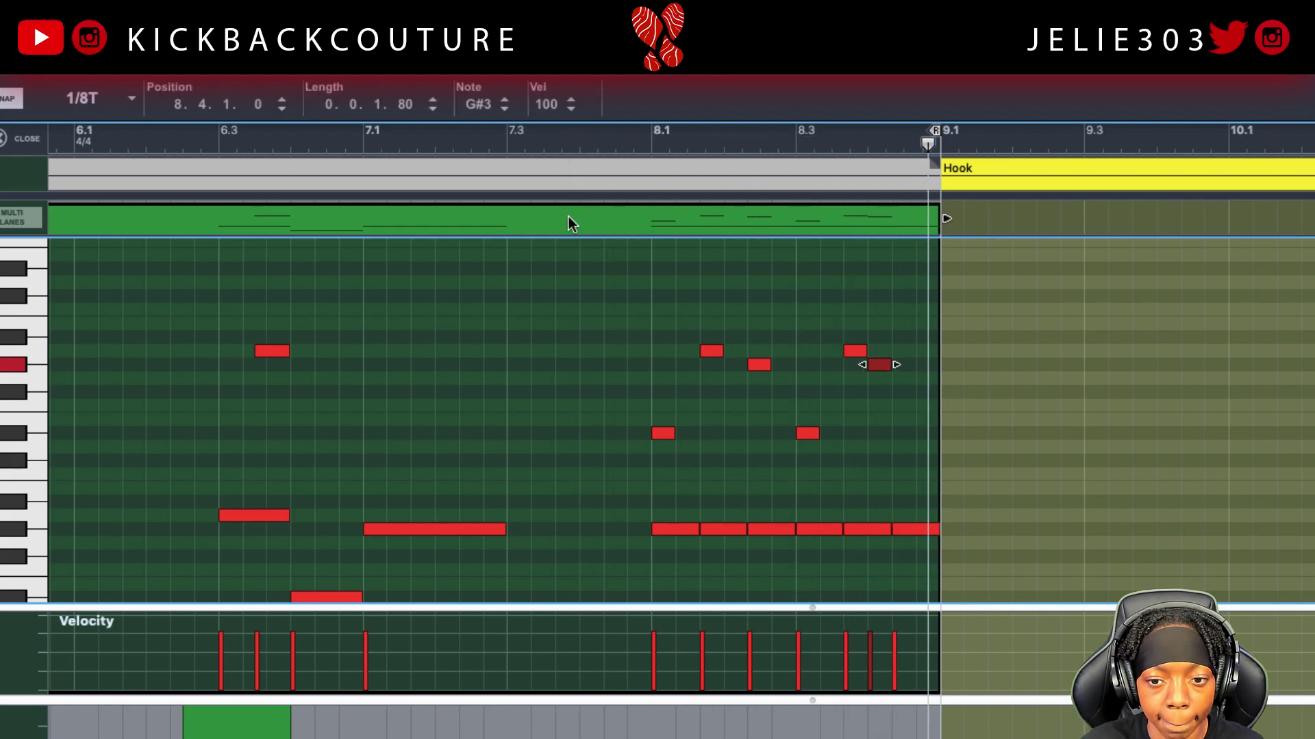
{"action": "left_click_drag", "start_coordinate": [881, 368], "coordinate": [906, 368]}
{"action": "left_click", "coordinate": [603, 141]}
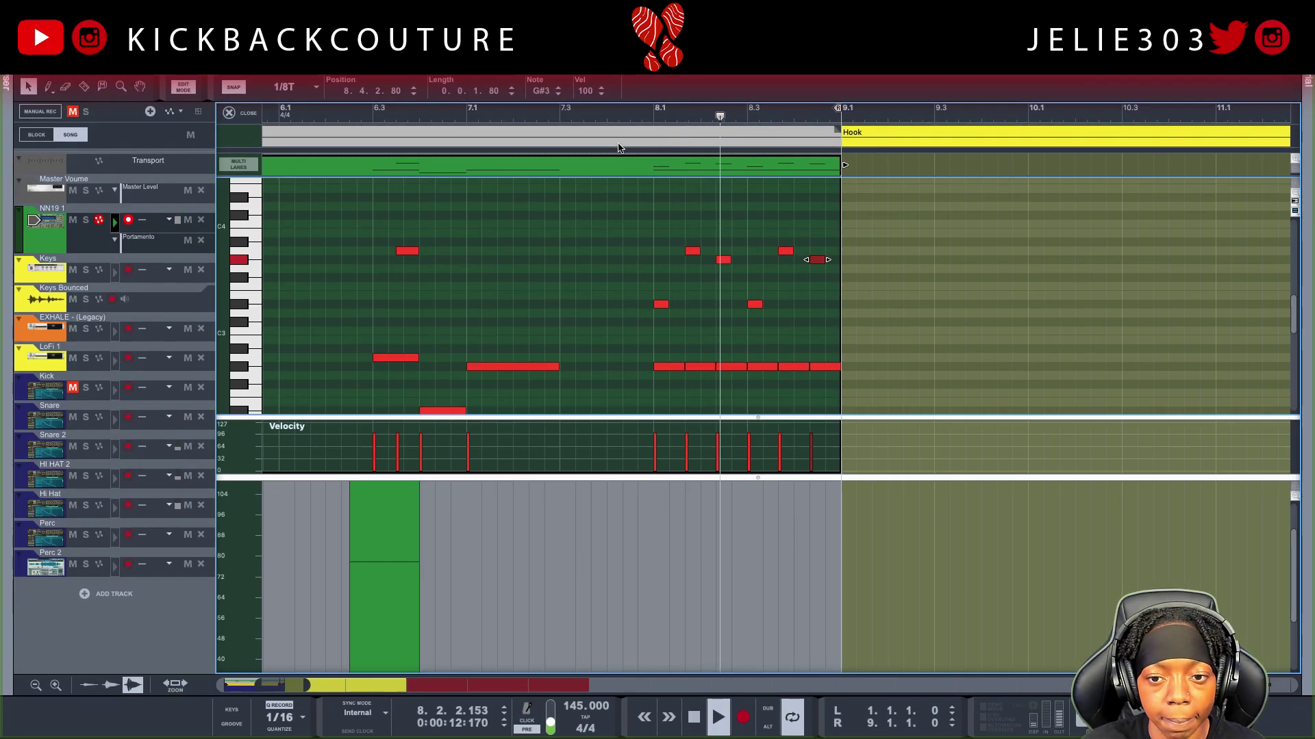
Step: Draw a Portamento automation clip from 7.4.3.0 to 9.1, set its value to 51 and play the slides
{"action": "double_click", "coordinate": [651, 512]}
{"action": "left_click_drag", "start_coordinate": [658, 601], "coordinate": [834, 603]}
{"action": "key", "text": "w"}
{"action": "left_click", "coordinate": [639, 630]}
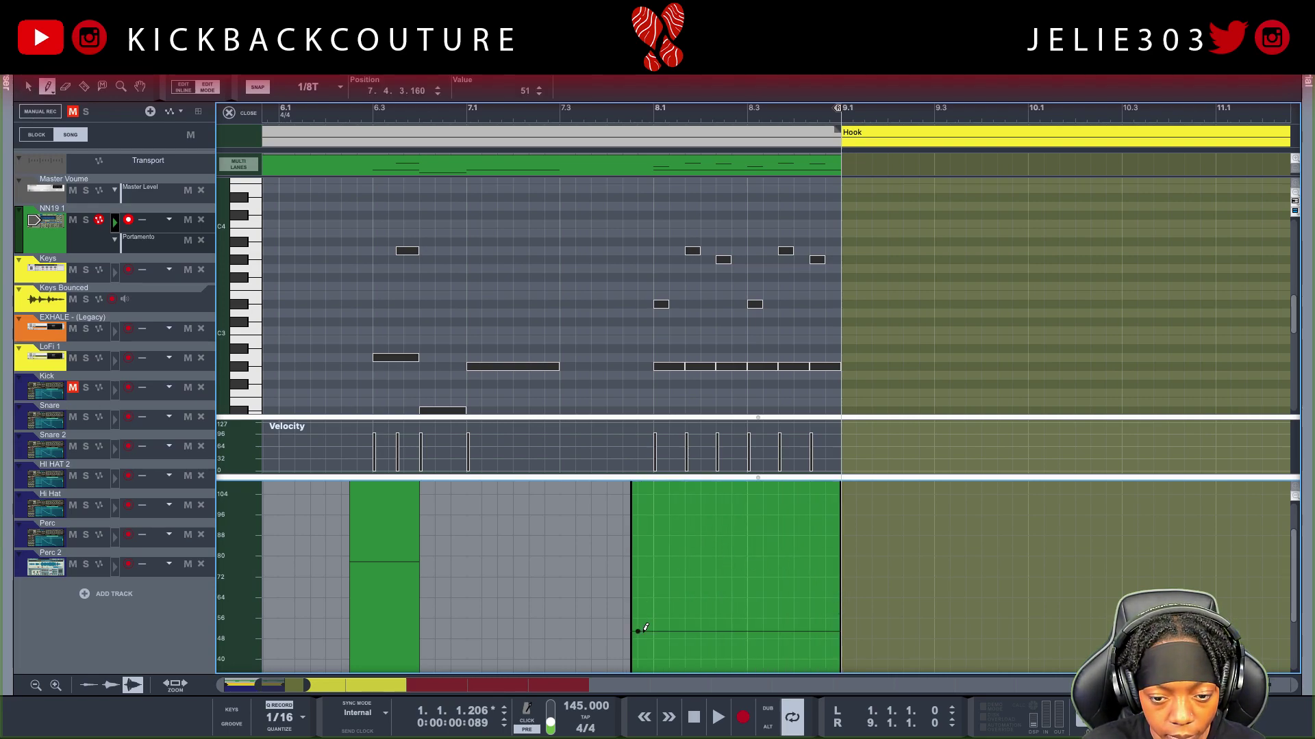
{"action": "left_click", "coordinate": [562, 115]}
{"action": "key", "text": "space"}
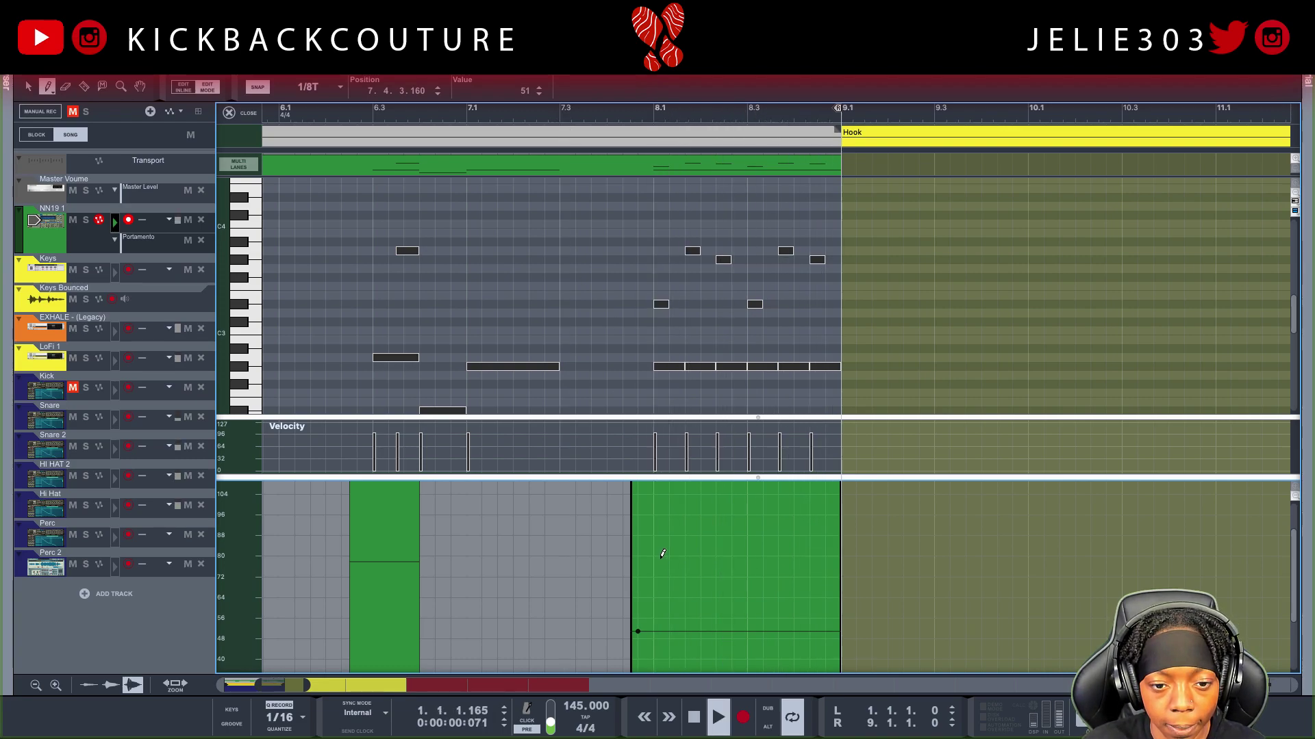
{"action": "left_click", "coordinate": [608, 117]}
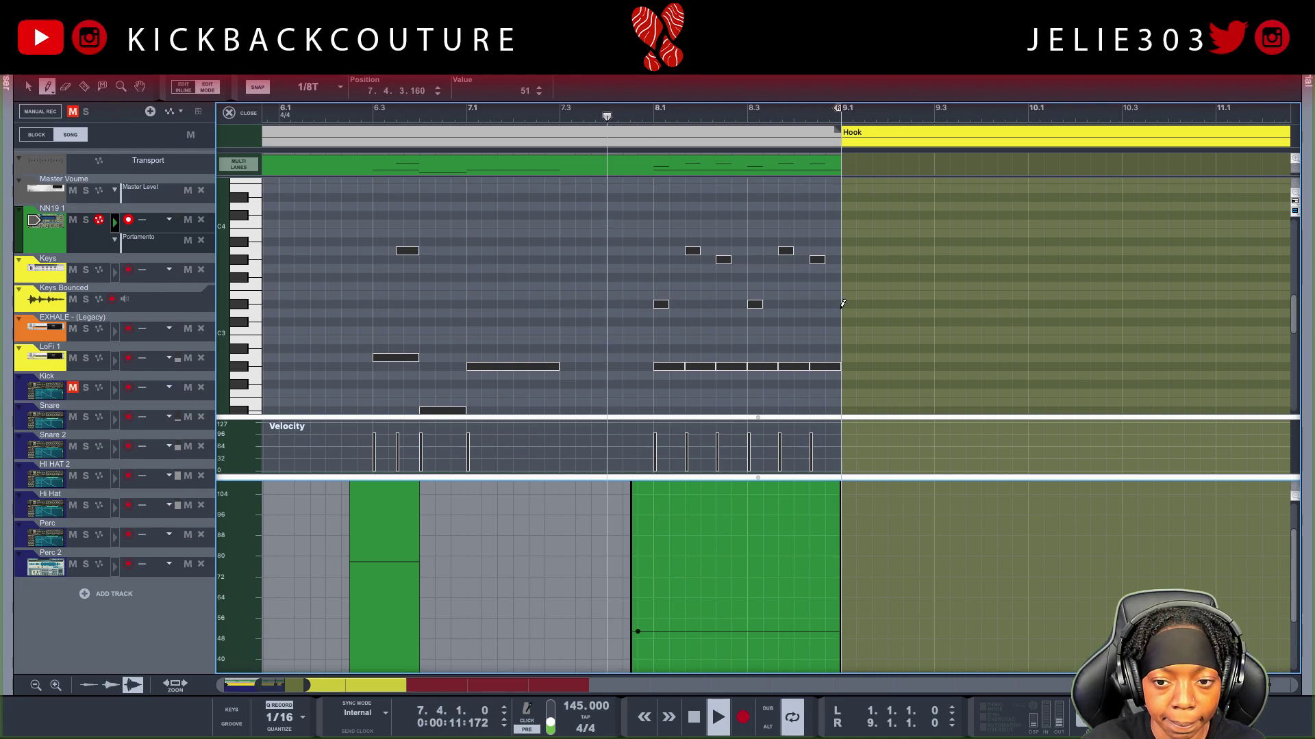
Step: Set the bar 8 Portamento automation value to 45 and play the slides
{"action": "key", "text": "q"}
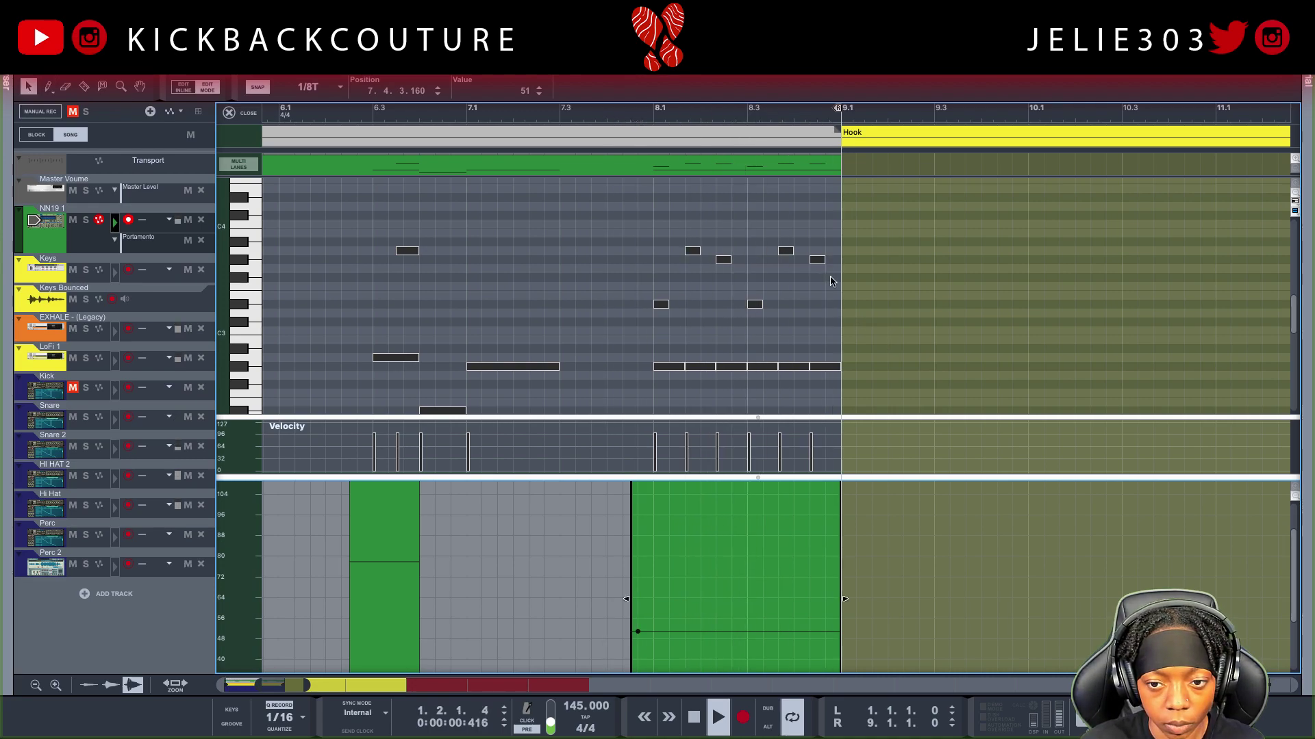
{"action": "left_click_drag", "start_coordinate": [636, 636], "coordinate": [637, 649]}
{"action": "left_click", "coordinate": [599, 119]}
{"action": "key", "text": "space"}
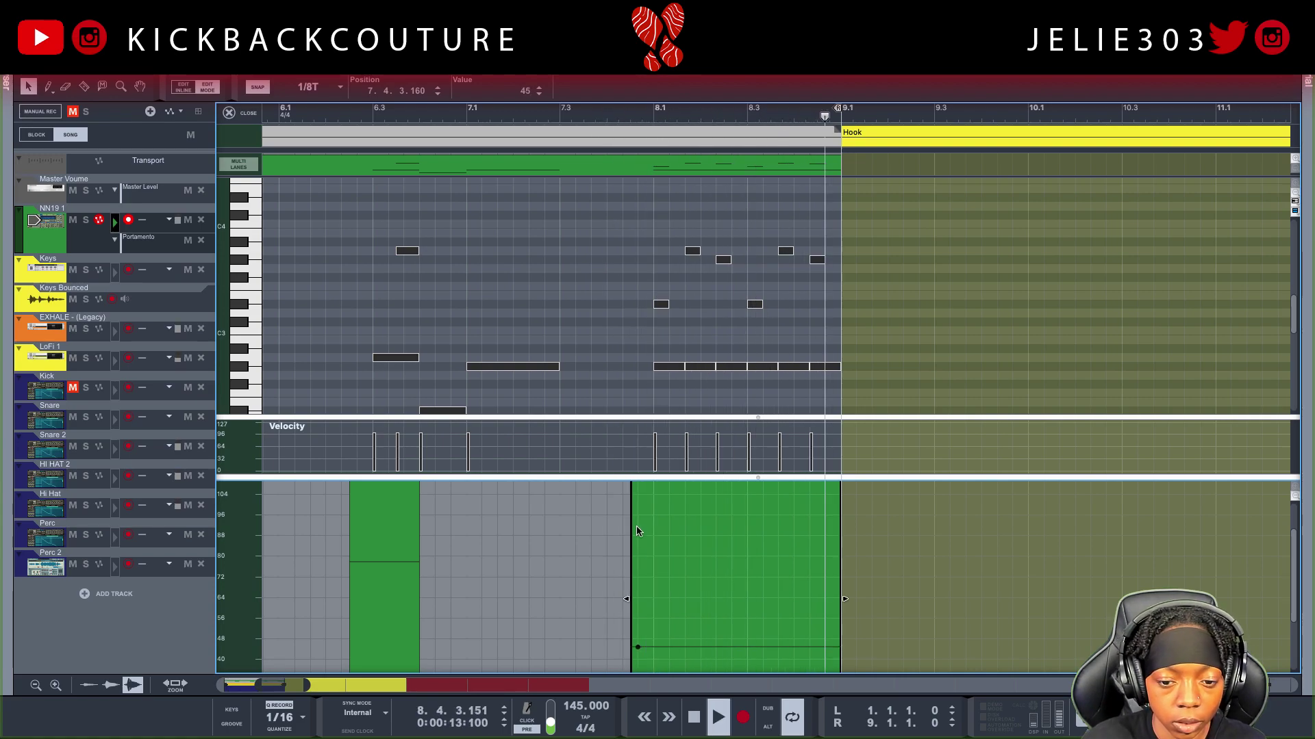
{"action": "key", "text": "space"}
Step: Set the bar 8 Portamento automation value to 43 and replay the slides
{"action": "left_click_drag", "start_coordinate": [637, 649], "coordinate": [636, 654]}
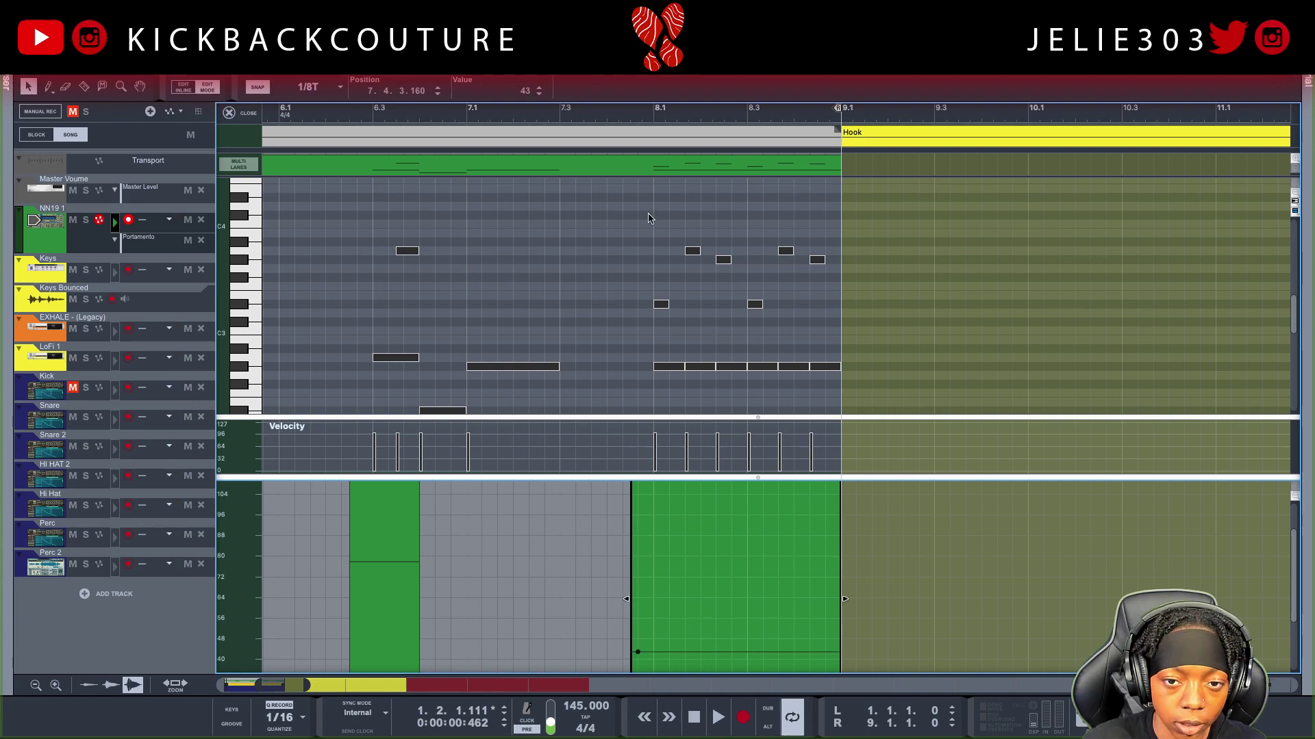
{"action": "left_click", "coordinate": [631, 125]}
{"action": "key", "text": "space"}
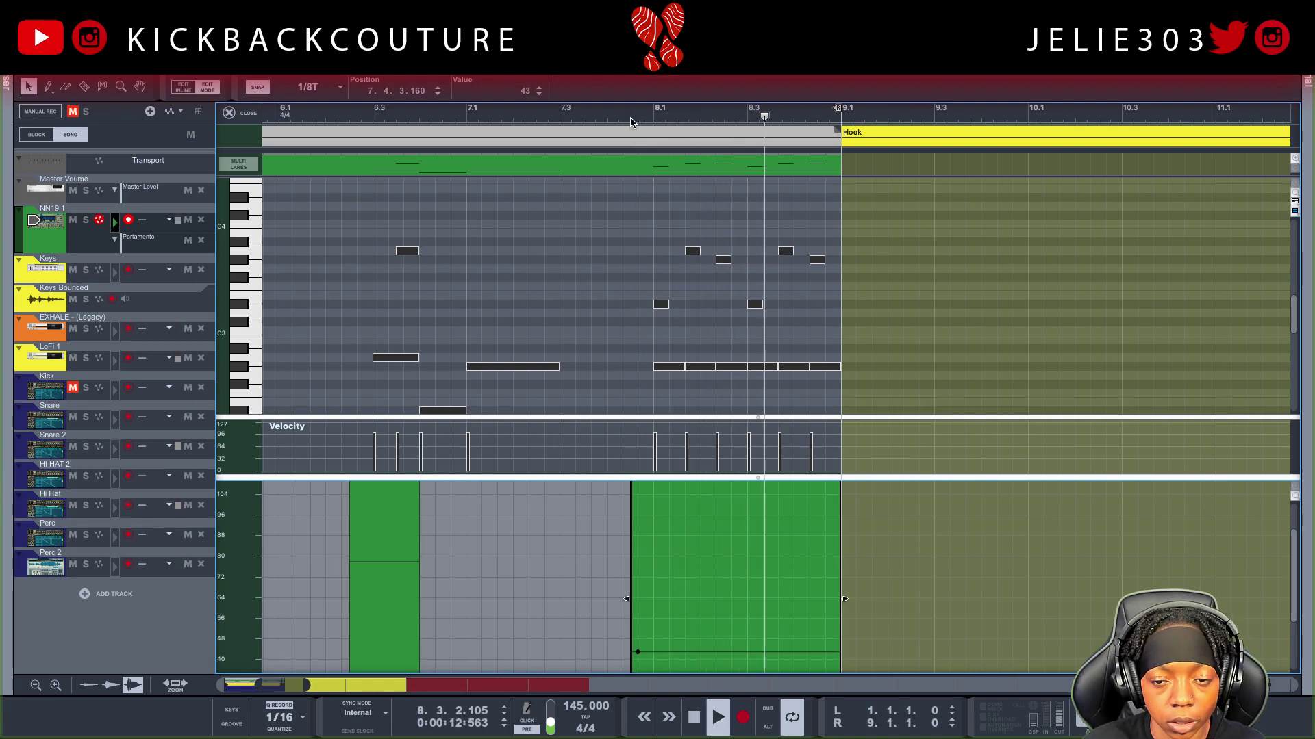
{"action": "left_click", "coordinate": [634, 112]}
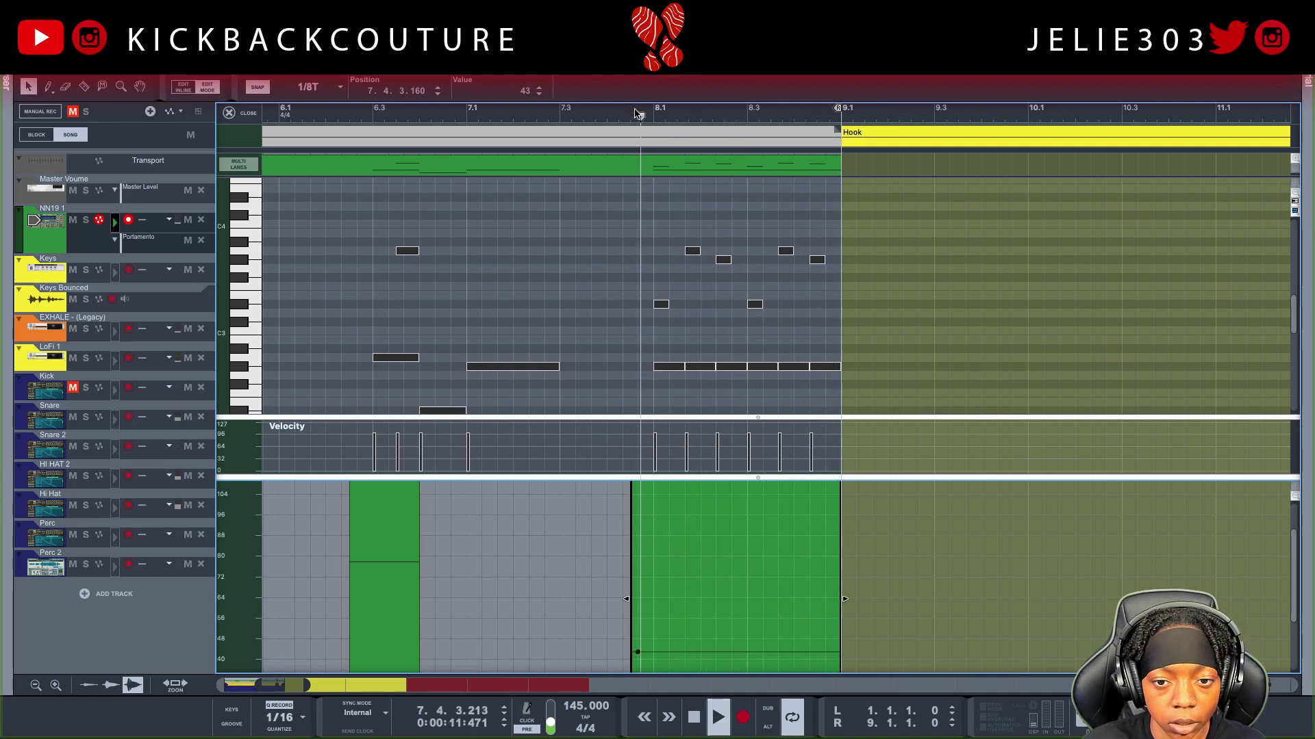
{"action": "key", "text": "space"}
{"action": "left_click_drag", "start_coordinate": [687, 616], "coordinate": [628, 677]}
{"action": "left_click", "coordinate": [639, 640]}
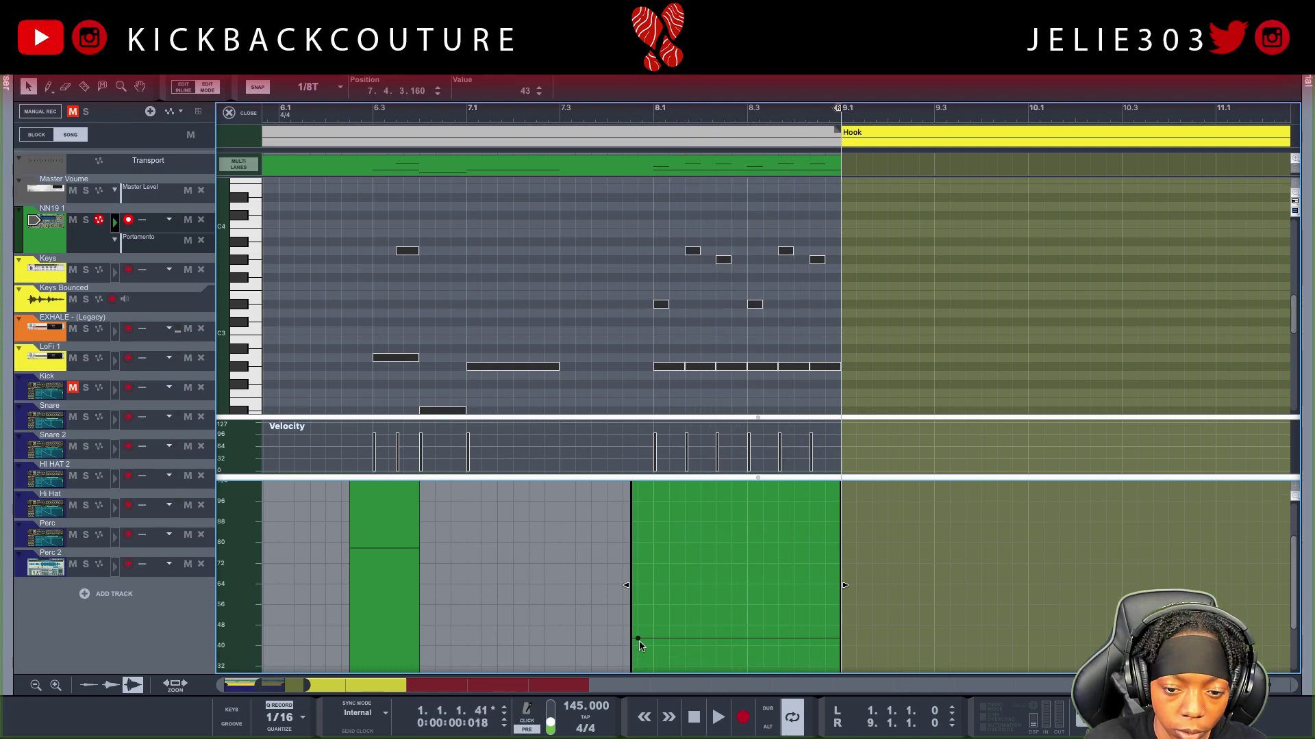
{"action": "left_click", "coordinate": [604, 123]}
{"action": "key", "text": "space"}
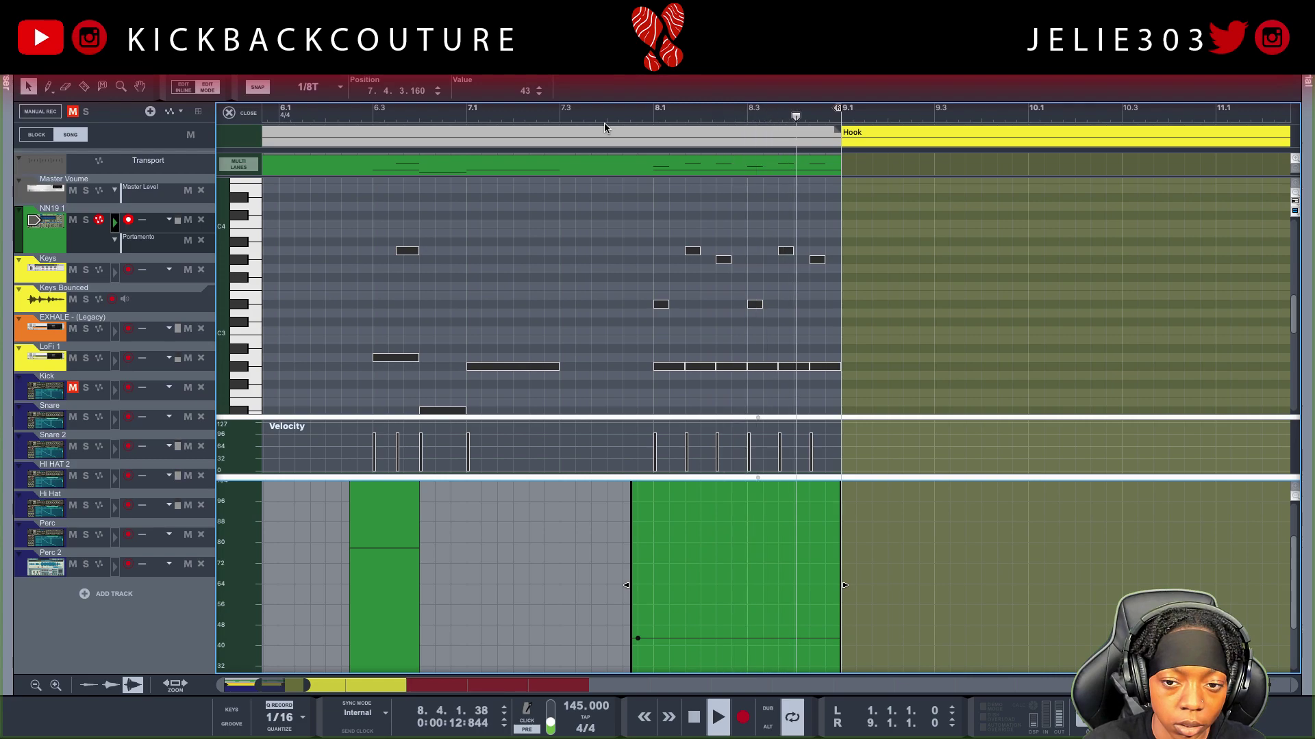
{"action": "key", "text": "space"}
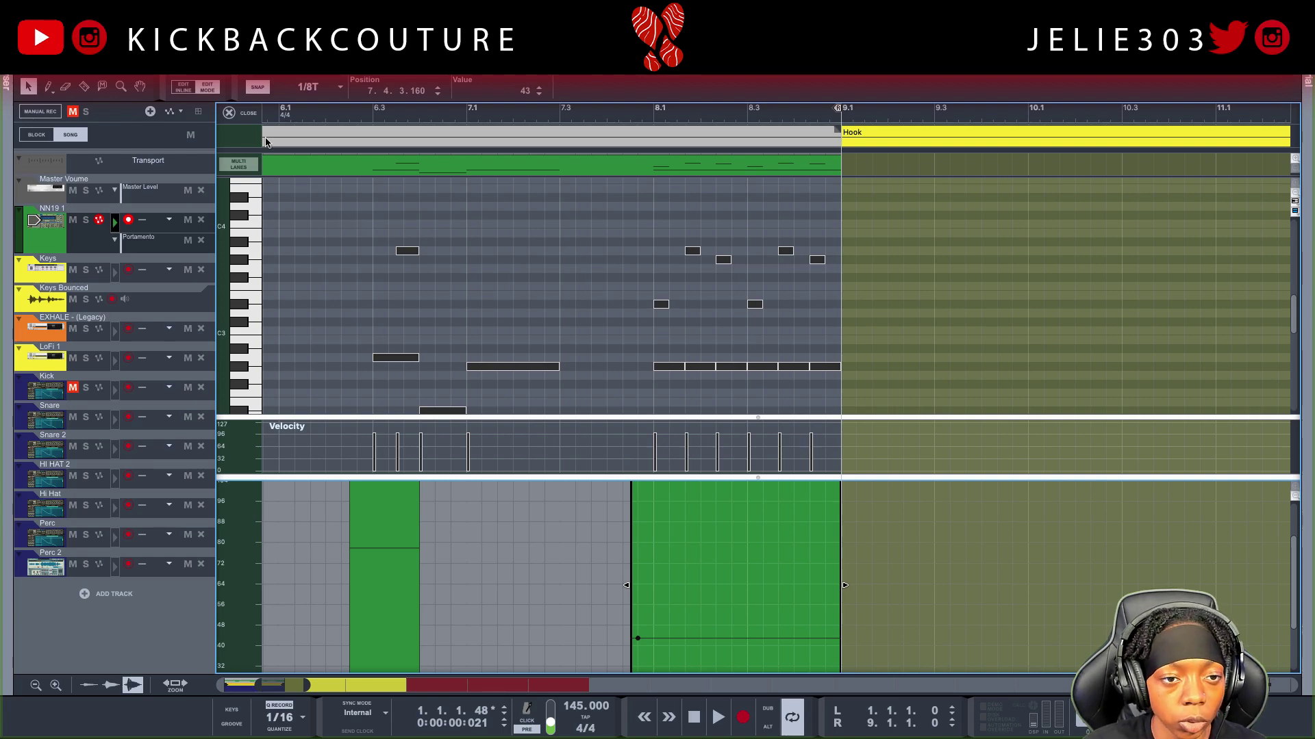
Step: Return to the full arrangement and create a Pan automation lane for the NN19 1 mixer channel
{"action": "left_click", "coordinate": [228, 113]}
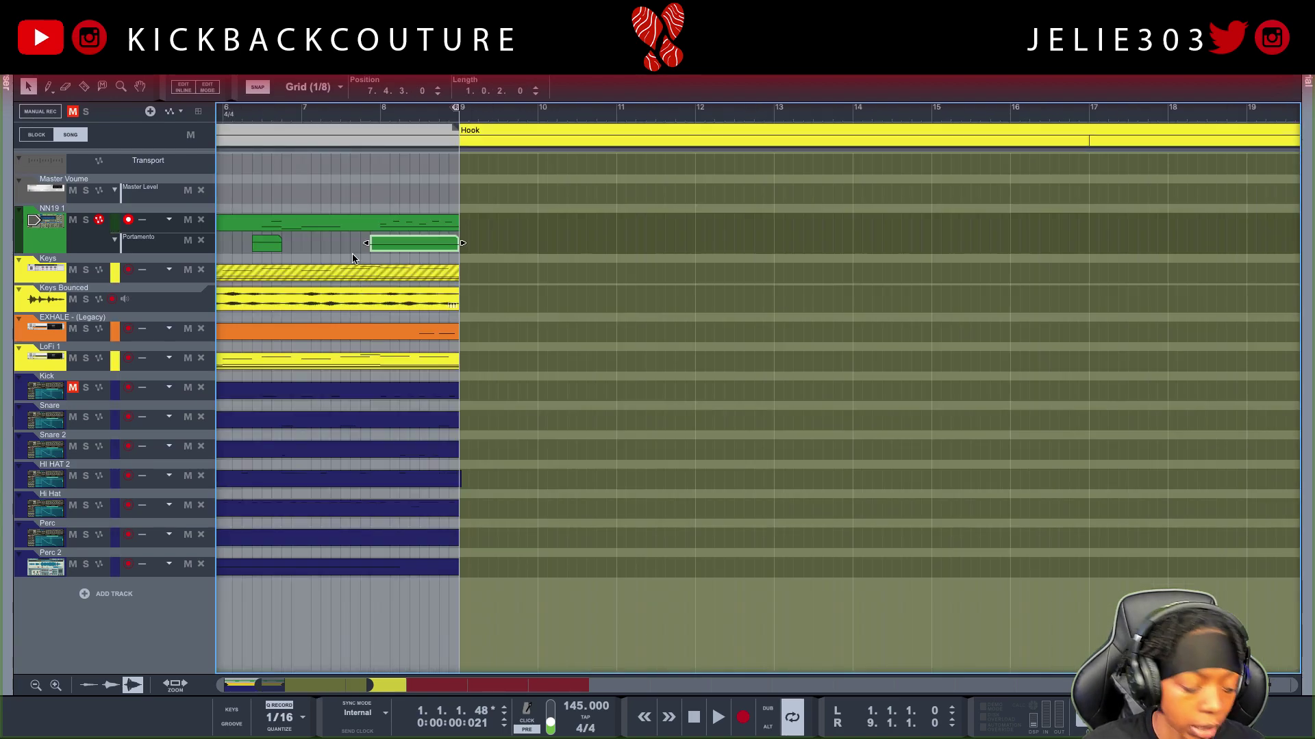
{"action": "scroll", "coordinate": [344, 261], "scroll_direction": "left", "scroll_amount": 10}
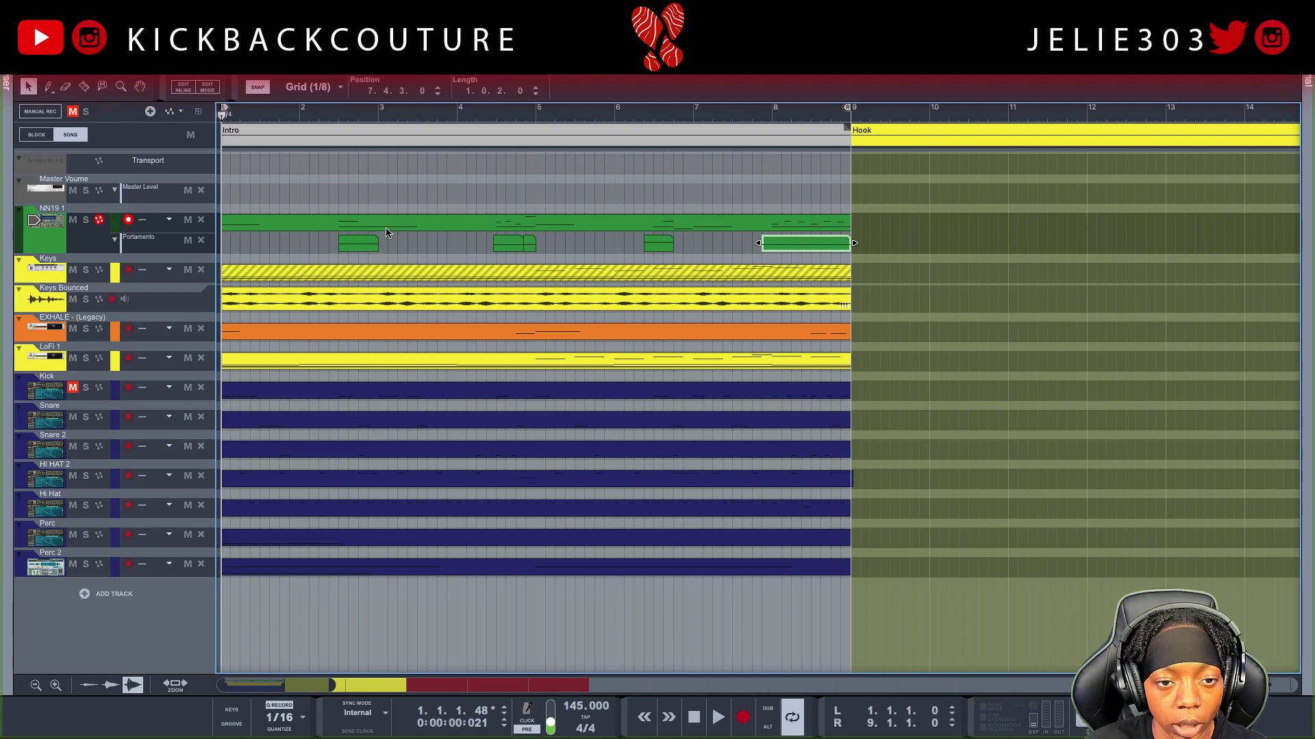
{"action": "left_click", "coordinate": [386, 227]}
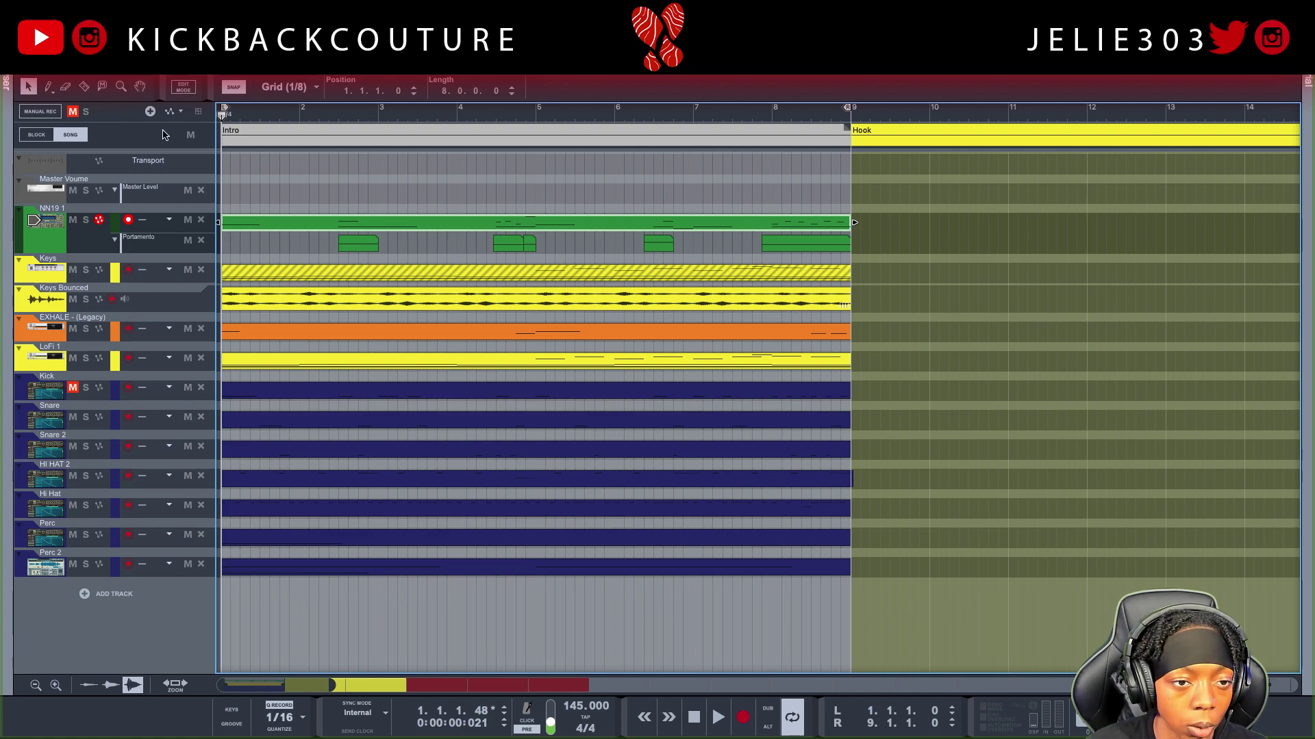
{"action": "left_click", "coordinate": [175, 113]}
{"action": "left_click", "coordinate": [449, 183]}
{"action": "key", "text": "F6"}
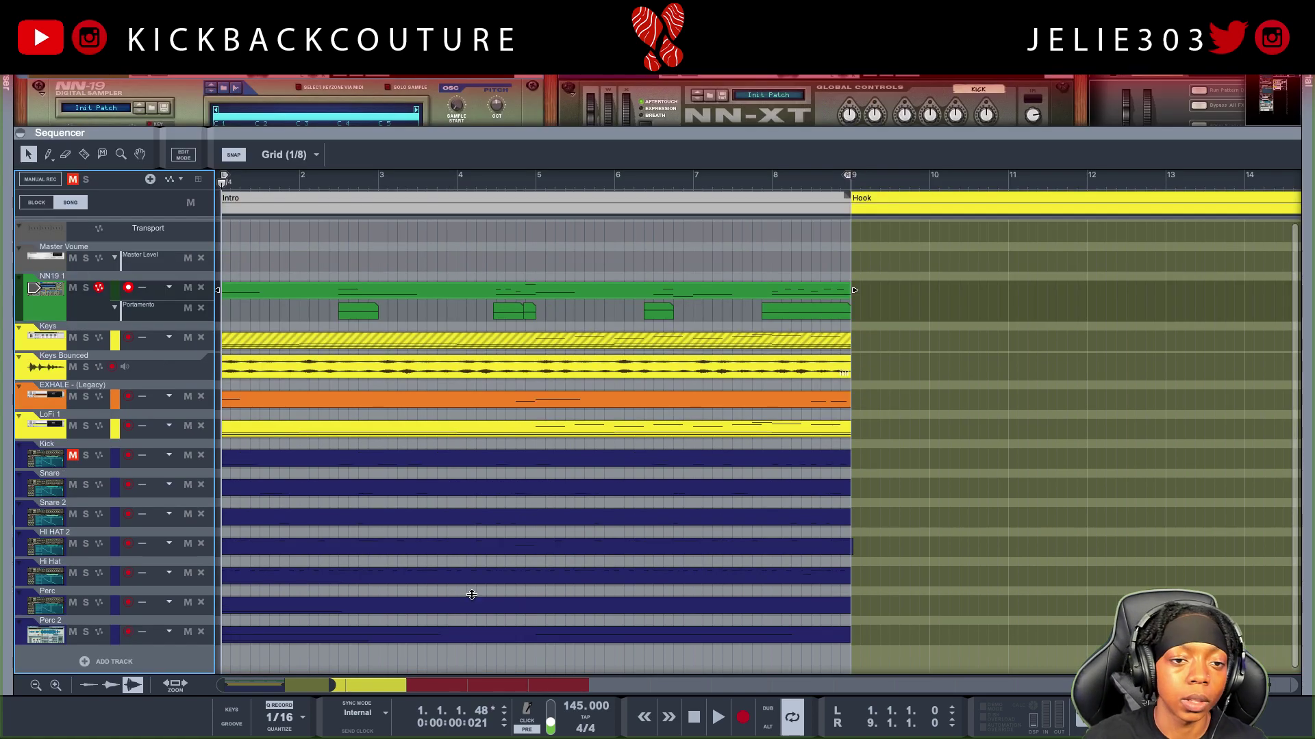
{"action": "key", "text": "F6"}
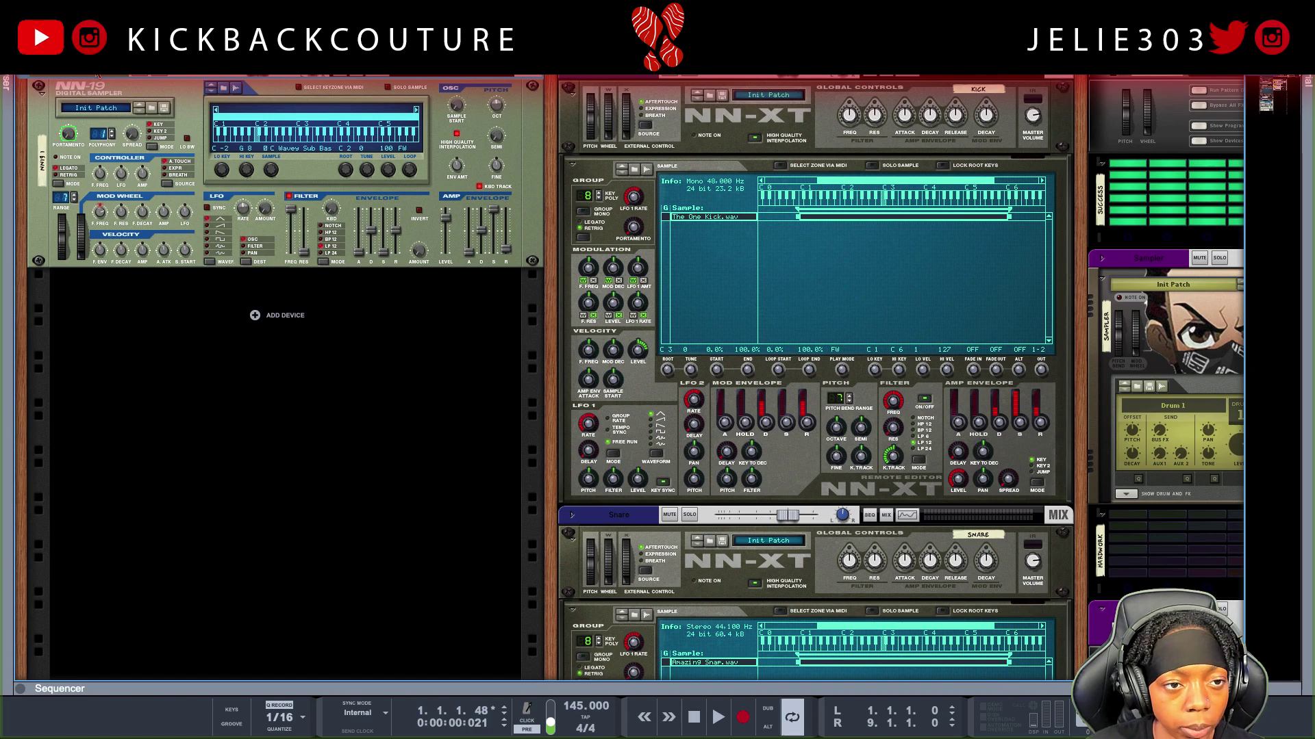
{"action": "right_click", "coordinate": [312, 77]}
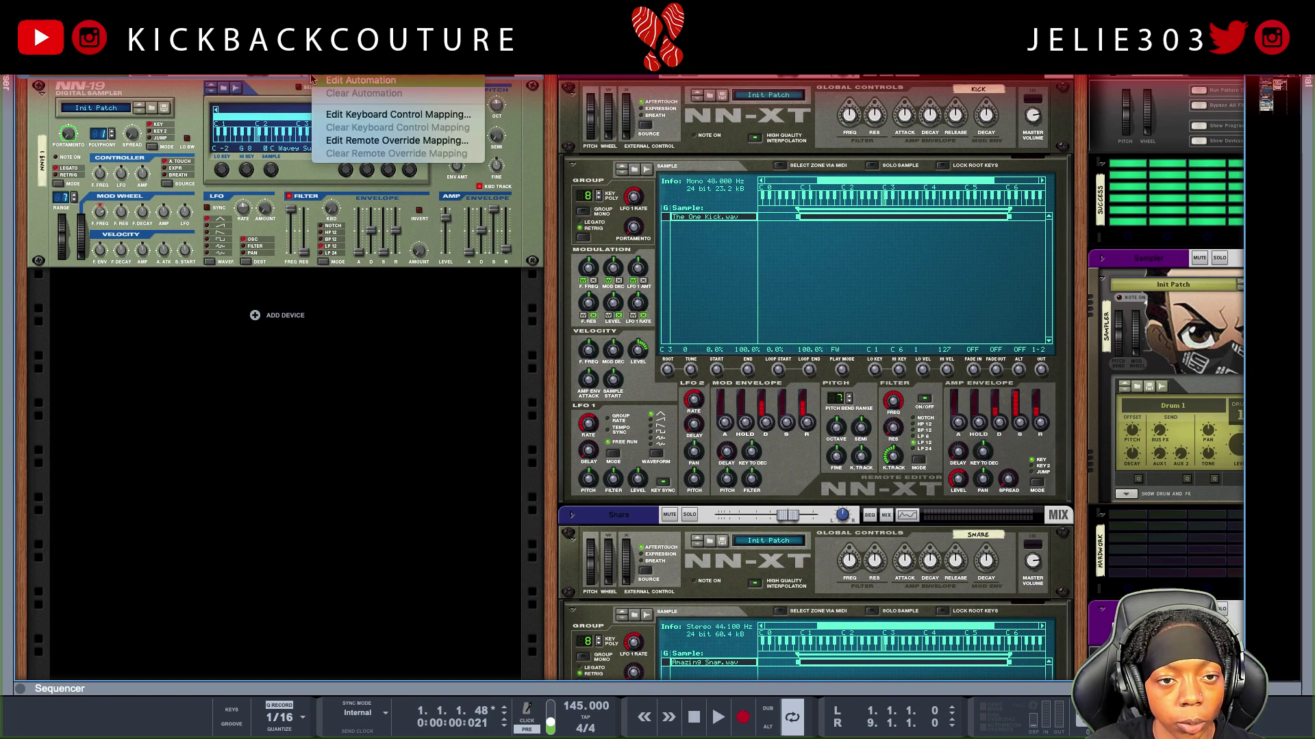
{"action": "key", "text": "Escape"}
{"action": "key", "text": "F6"}
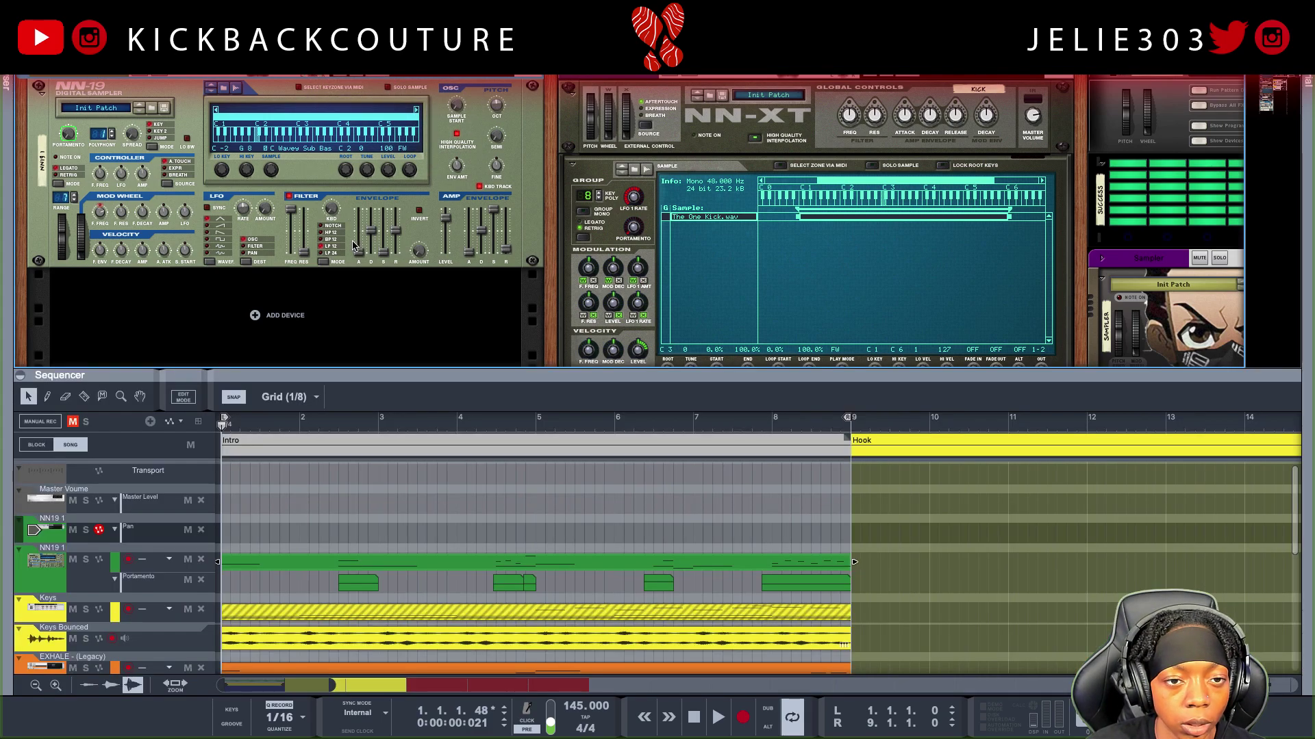
{"action": "key", "text": "F6"}
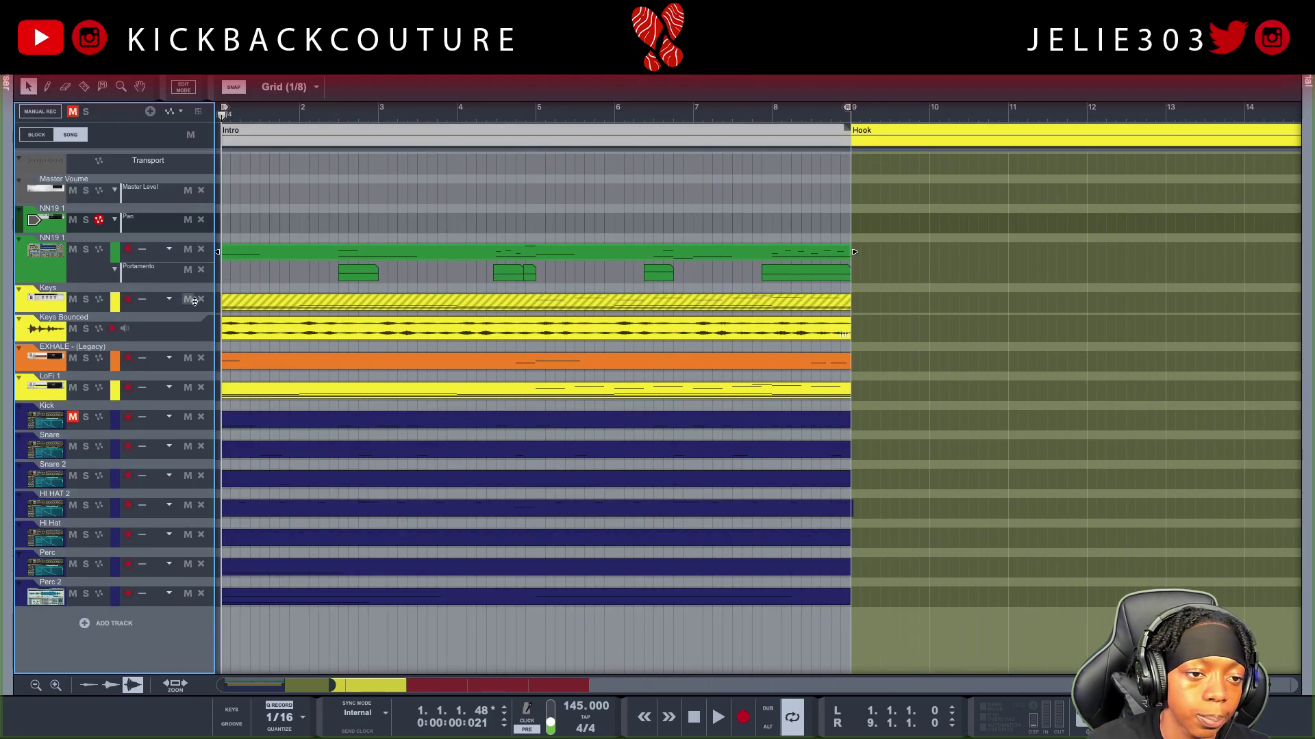
Step: Draw a Pan automation clip on the NN19 1 mixer channel from bar 1 to bar 9 and open it for inline editing
{"action": "left_click", "coordinate": [47, 86]}
{"action": "left_click_drag", "start_coordinate": [226, 218], "coordinate": [842, 242]}
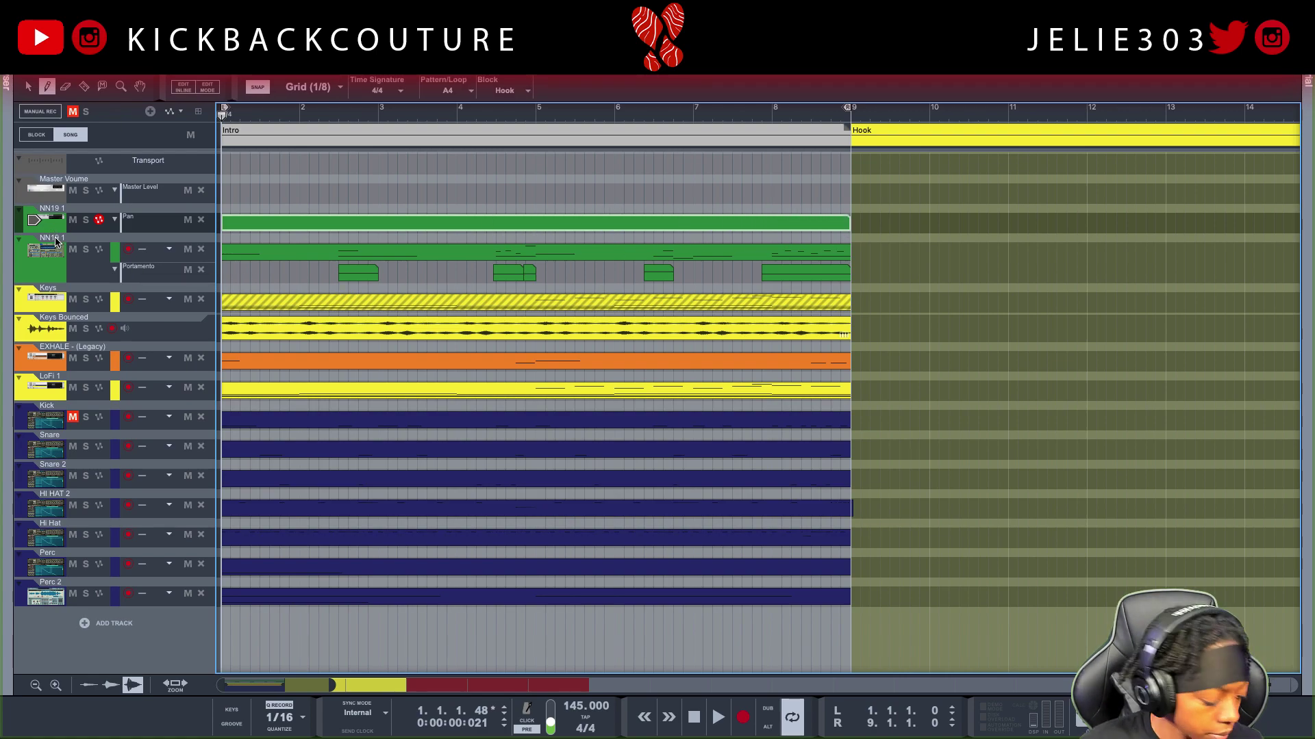
{"action": "key", "text": "q"}
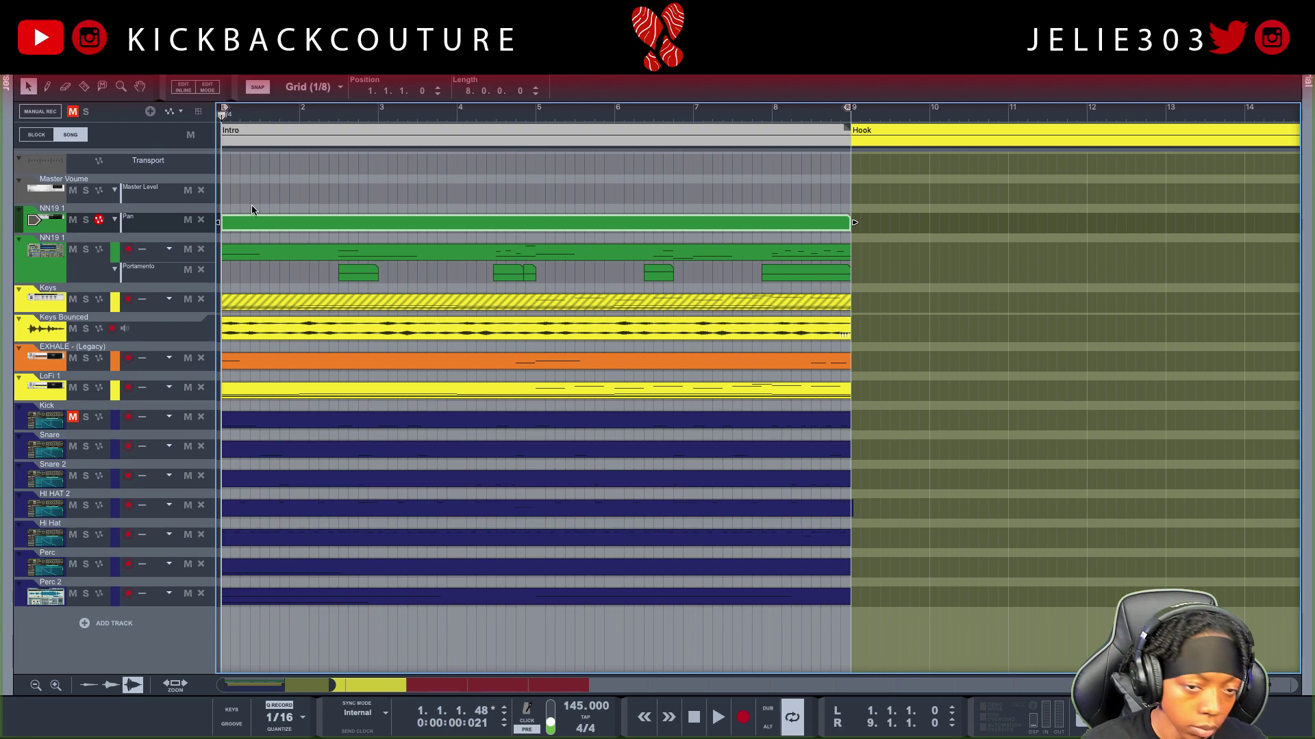
{"action": "double_click", "coordinate": [316, 227]}
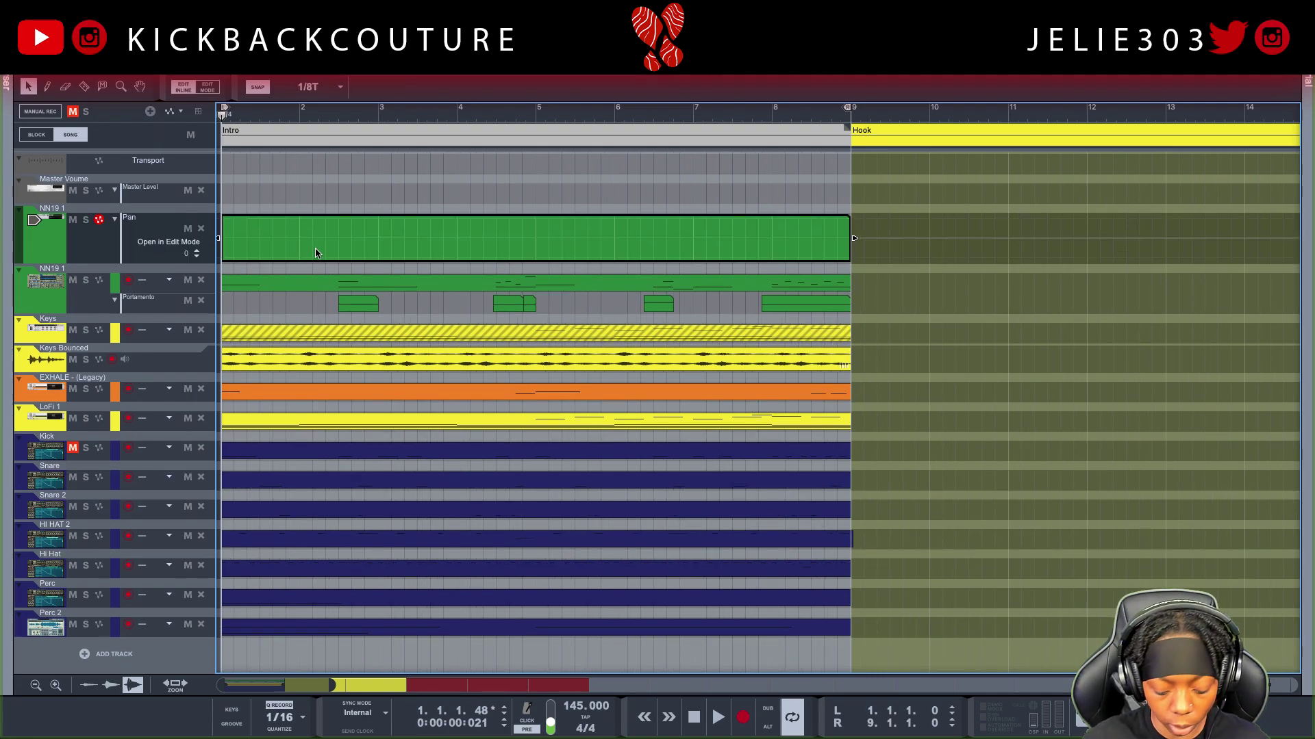
Step: Play the arrangement from bar 1 through bar 8 to hear the full bass part in context
{"action": "key", "text": "space"}
{"action": "scroll", "coordinate": [280, 258], "scroll_direction": "up", "scroll_amount": 1}
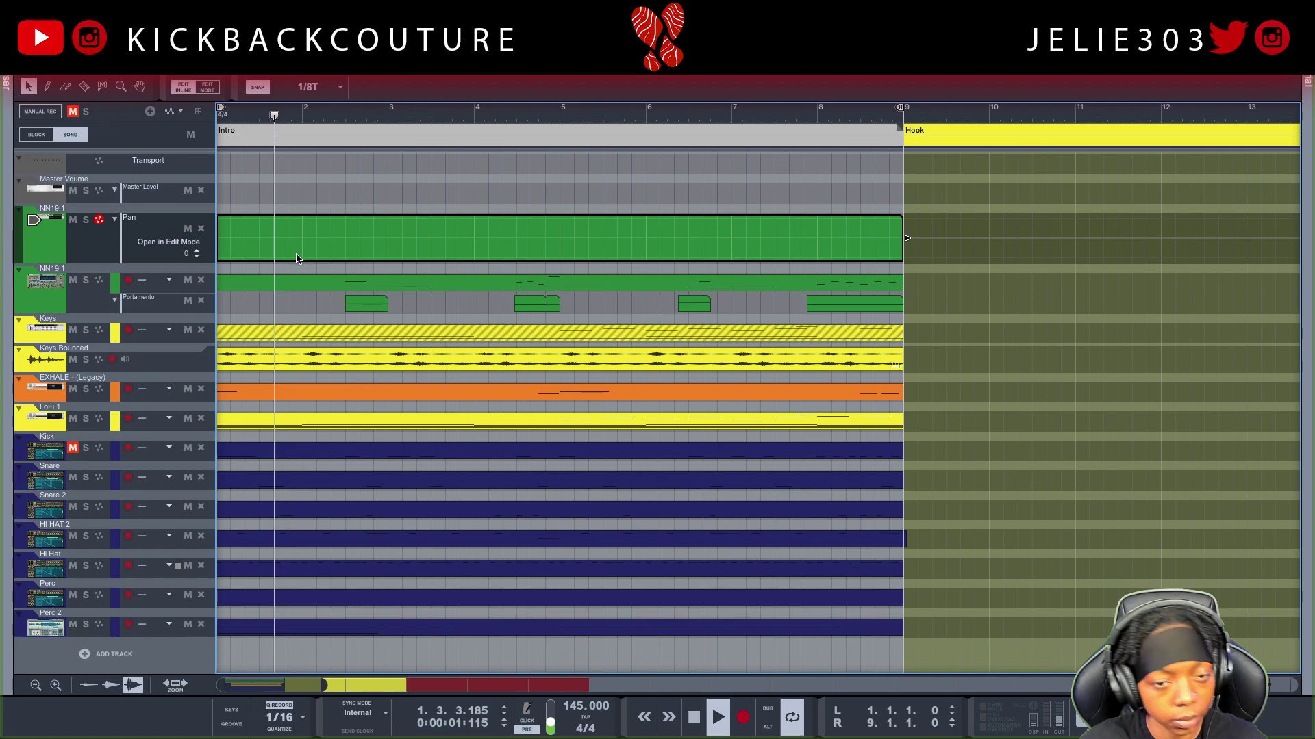
{"action": "scroll", "coordinate": [294, 257], "scroll_direction": "up", "scroll_amount": 3}
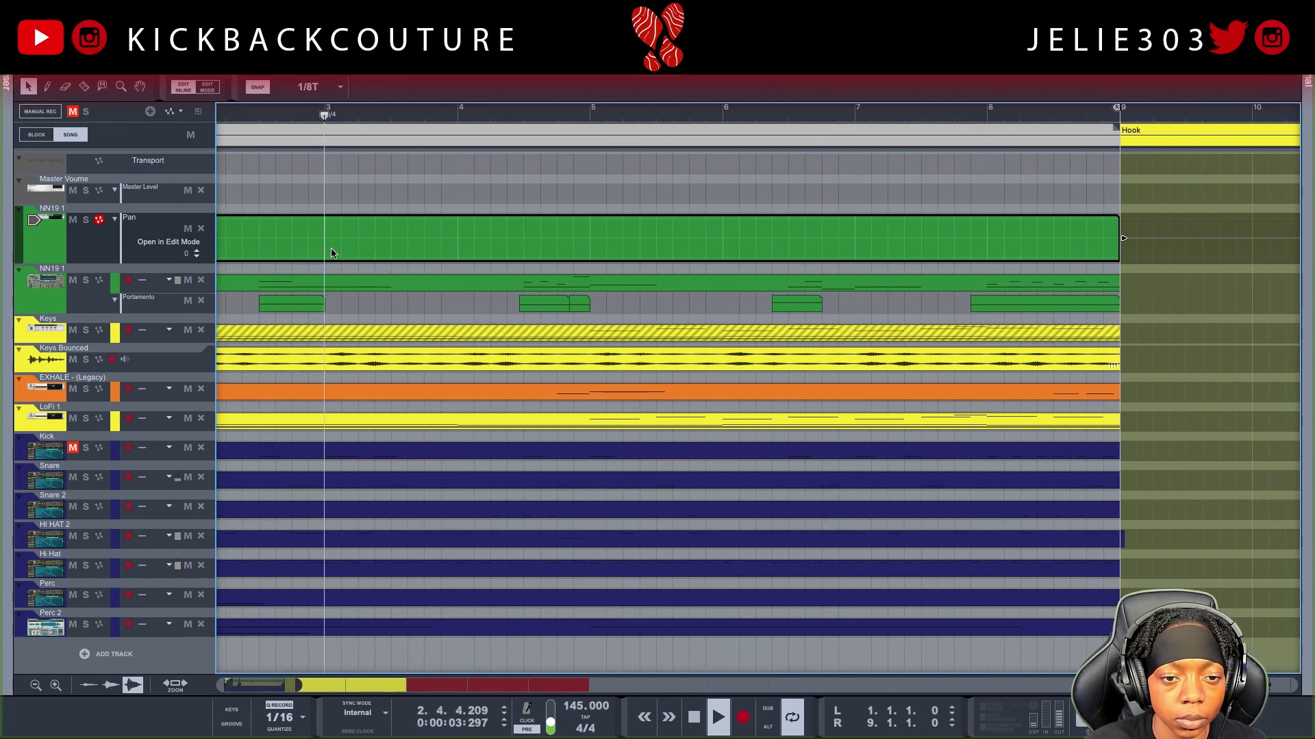
{"action": "scroll", "coordinate": [321, 253], "scroll_direction": "right", "scroll_amount": 1}
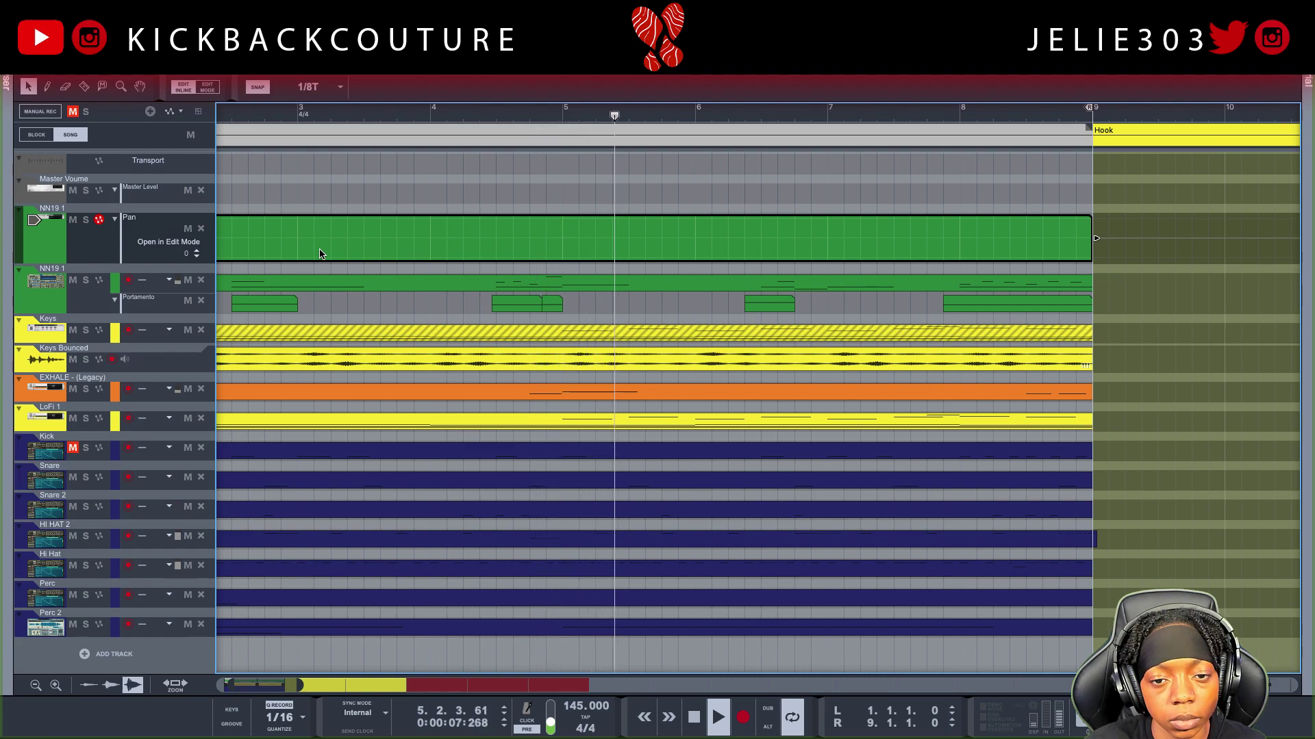
{"action": "scroll", "coordinate": [602, 267], "scroll_direction": "right", "scroll_amount": 5}
{"action": "scroll", "coordinate": [604, 265], "scroll_direction": "right", "scroll_amount": 7}
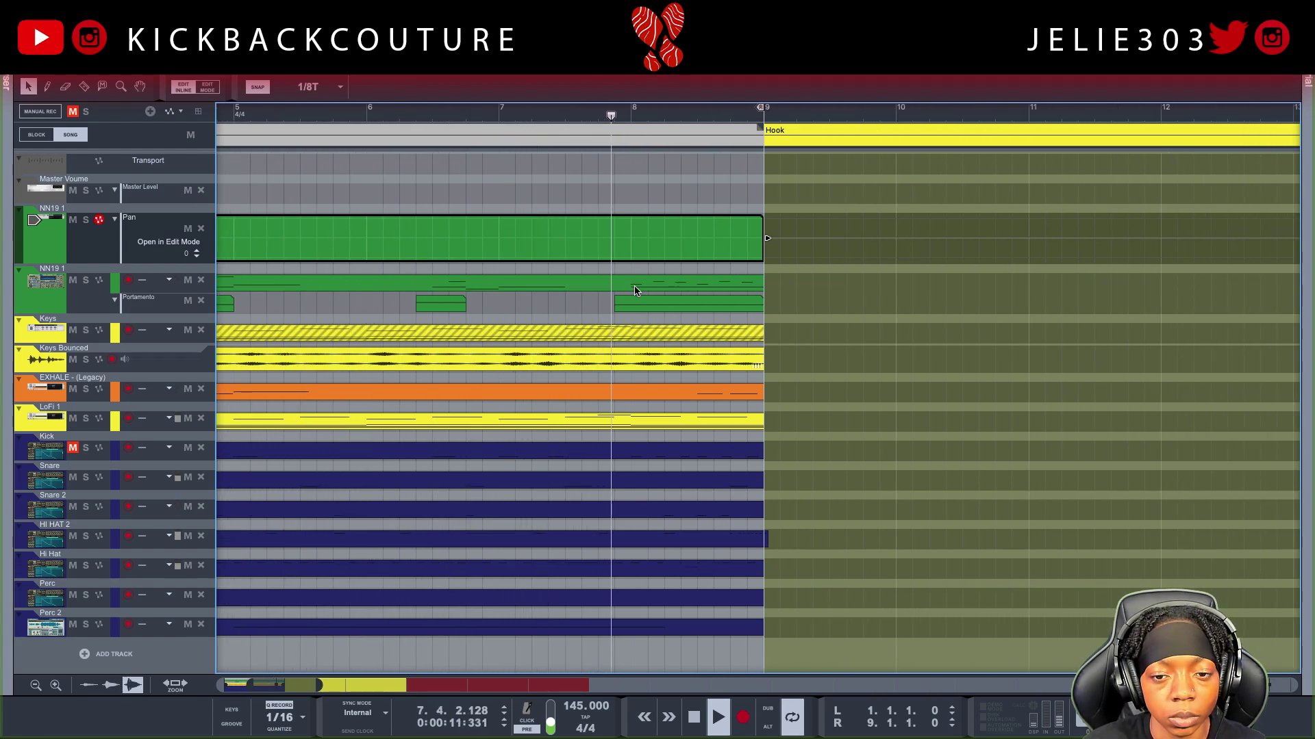
{"action": "key", "text": "space"}
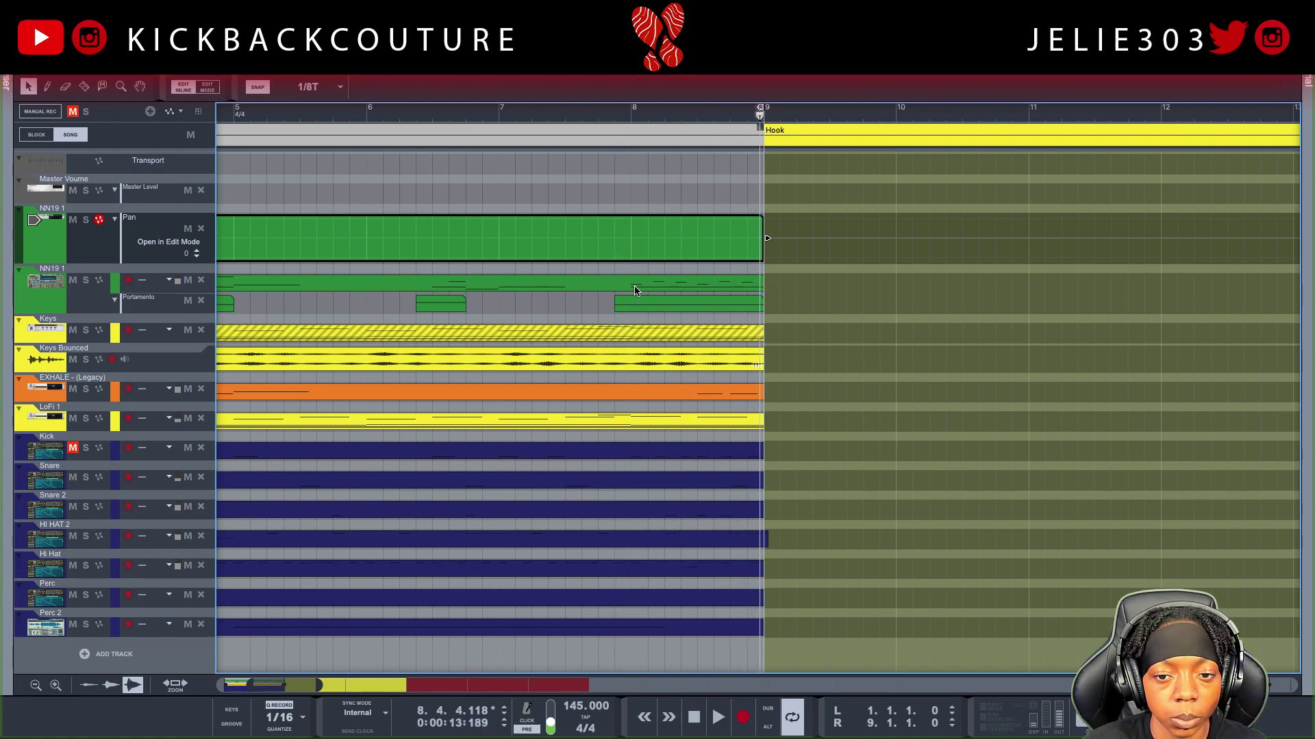
Step: In the NN19 1 bass clip, ramp the velocities of all bar 8 notes down from 100 to about 21 and play the result
{"action": "double_click", "coordinate": [634, 289]}
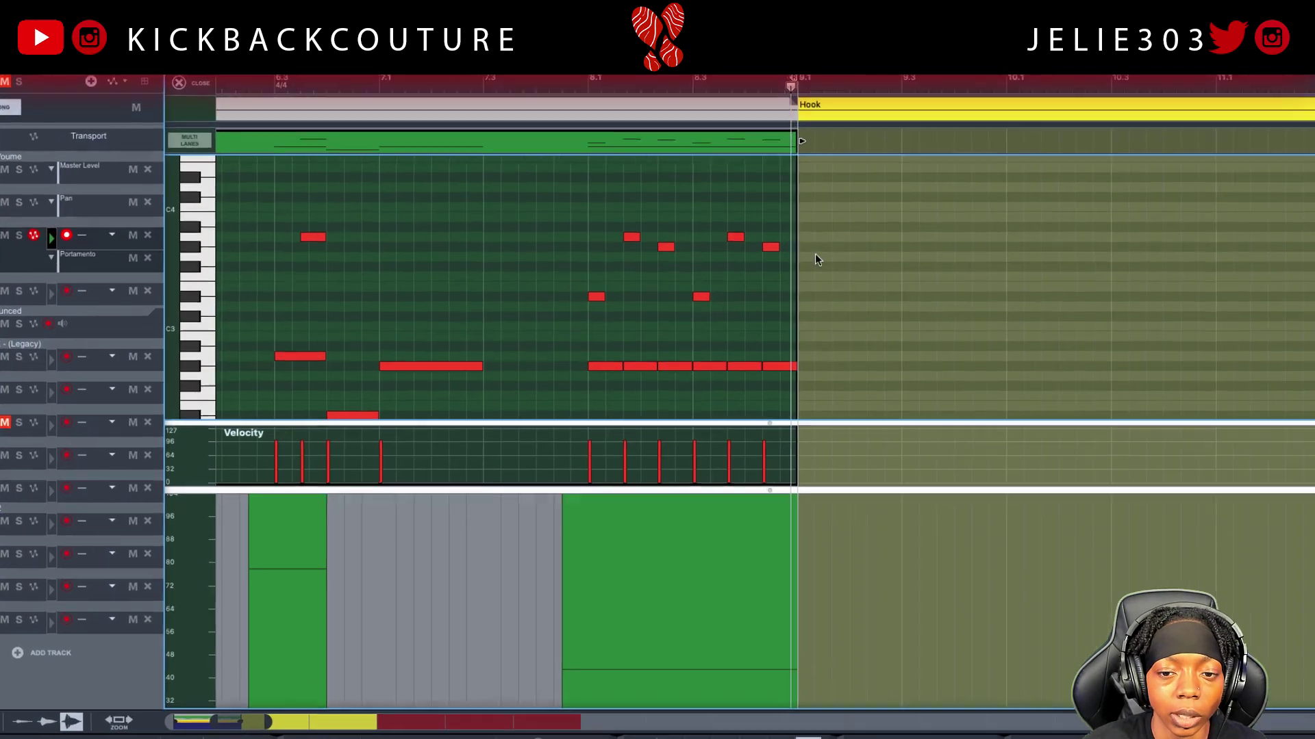
{"action": "left_click_drag", "start_coordinate": [846, 223], "coordinate": [701, 382]}
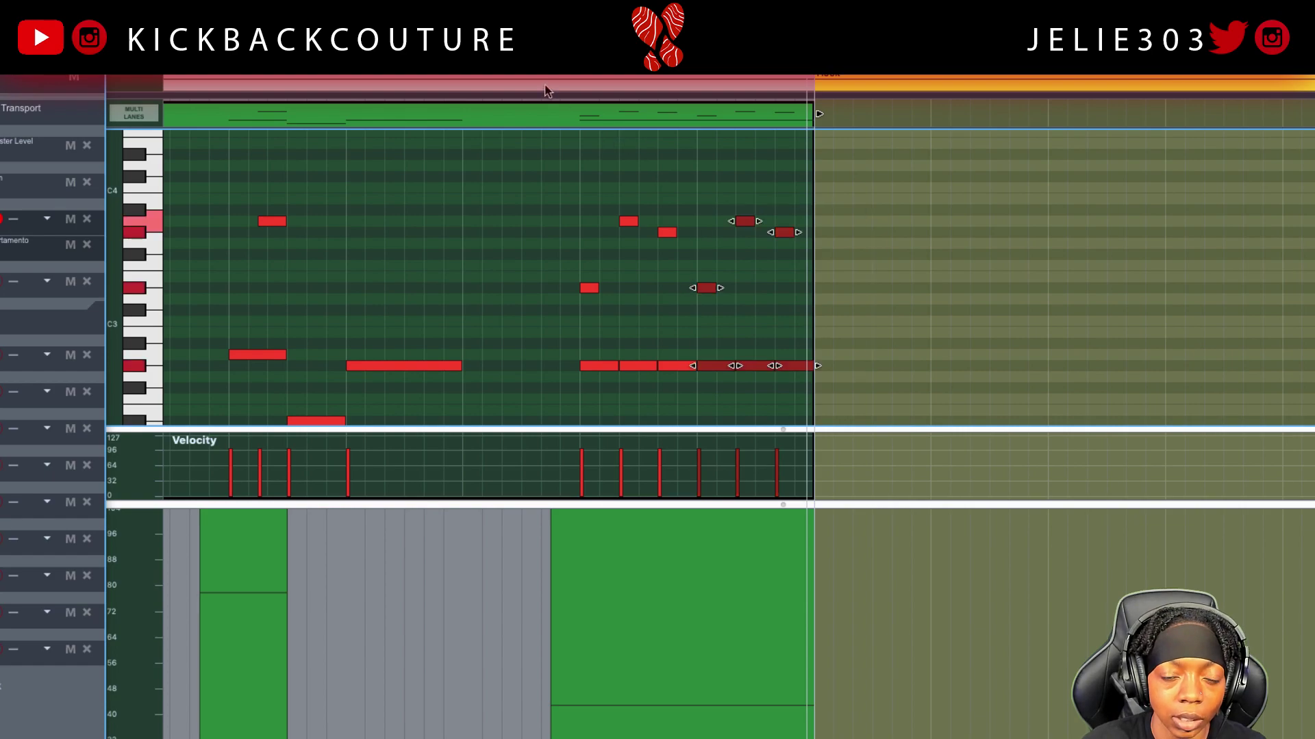
{"action": "left_click_drag", "start_coordinate": [888, 149], "coordinate": [574, 316]}
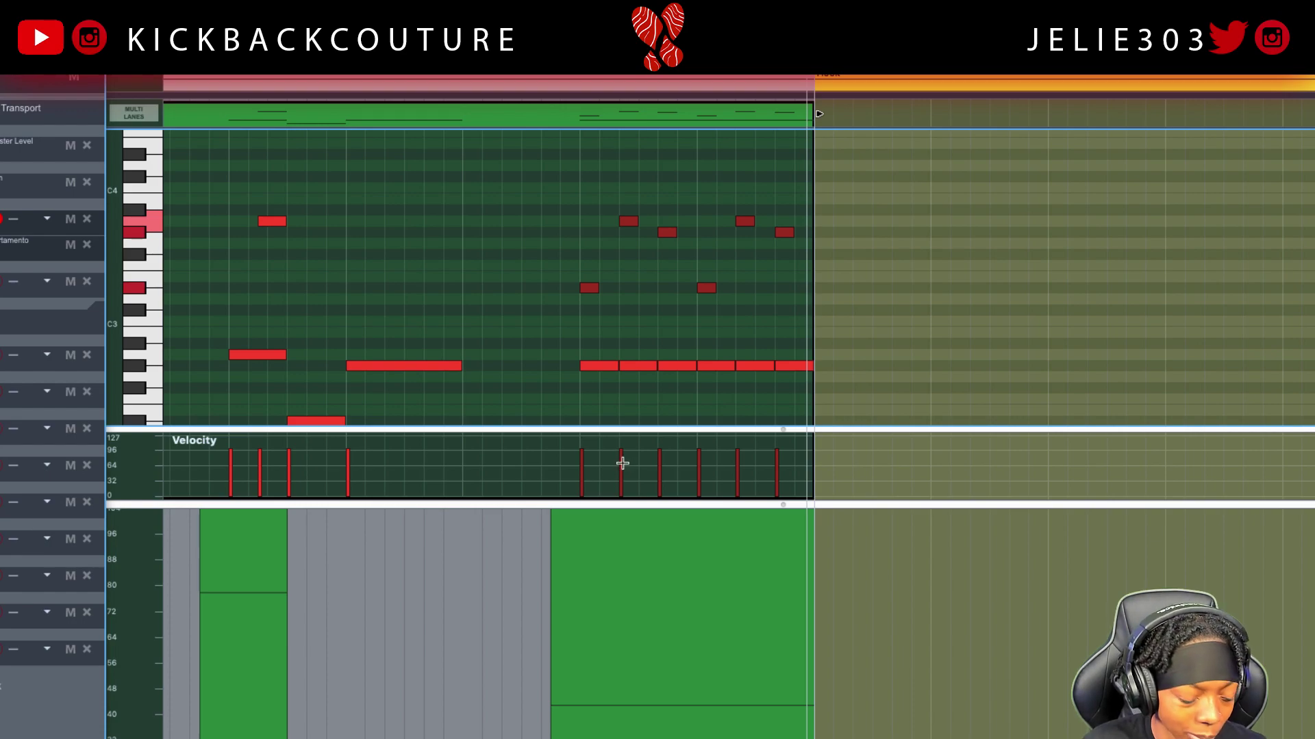
{"action": "left_click_drag", "start_coordinate": [610, 459], "coordinate": [809, 507]}
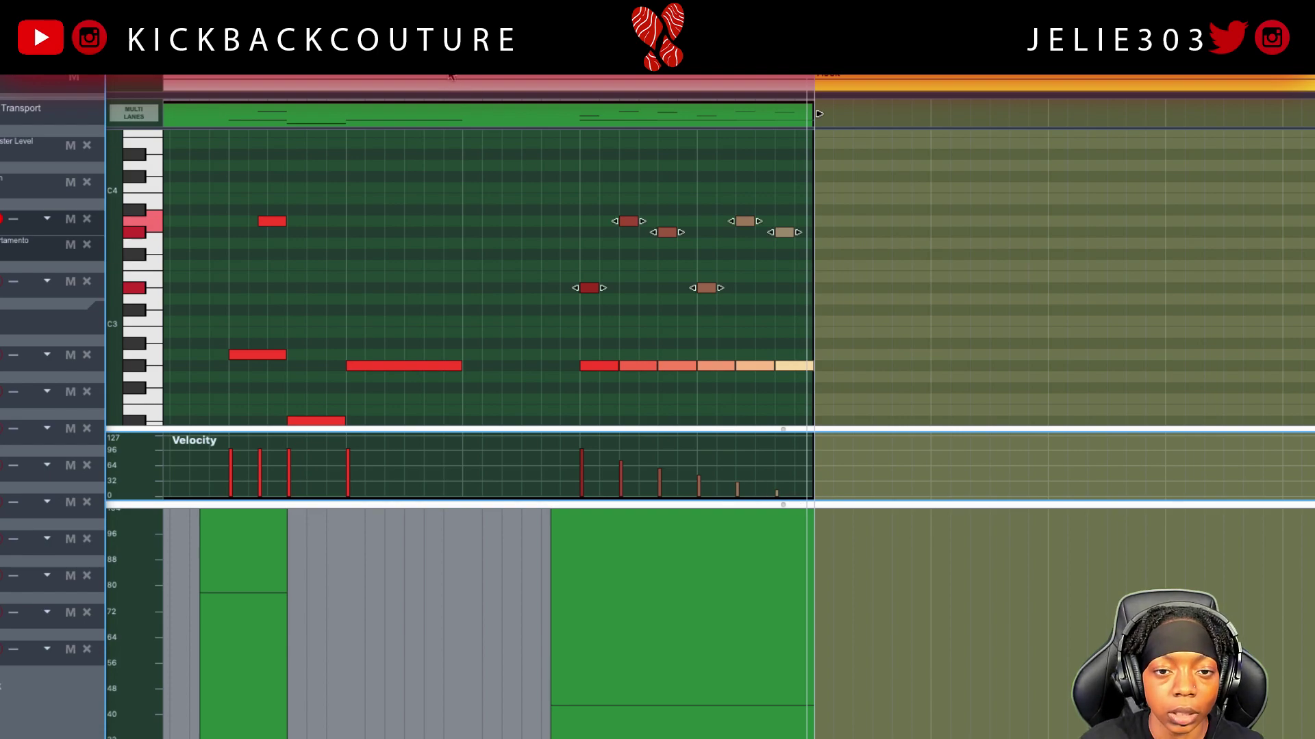
{"action": "key", "text": "space"}
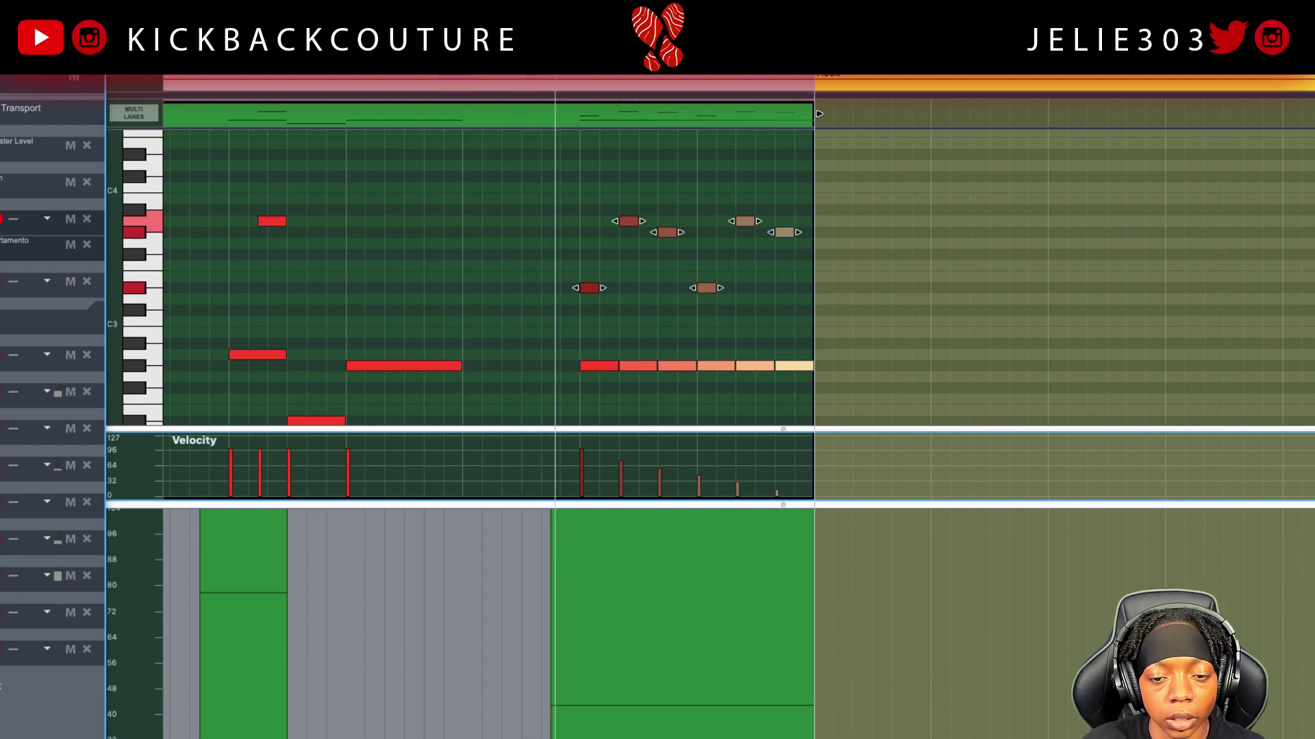
{"action": "key", "text": "space"}
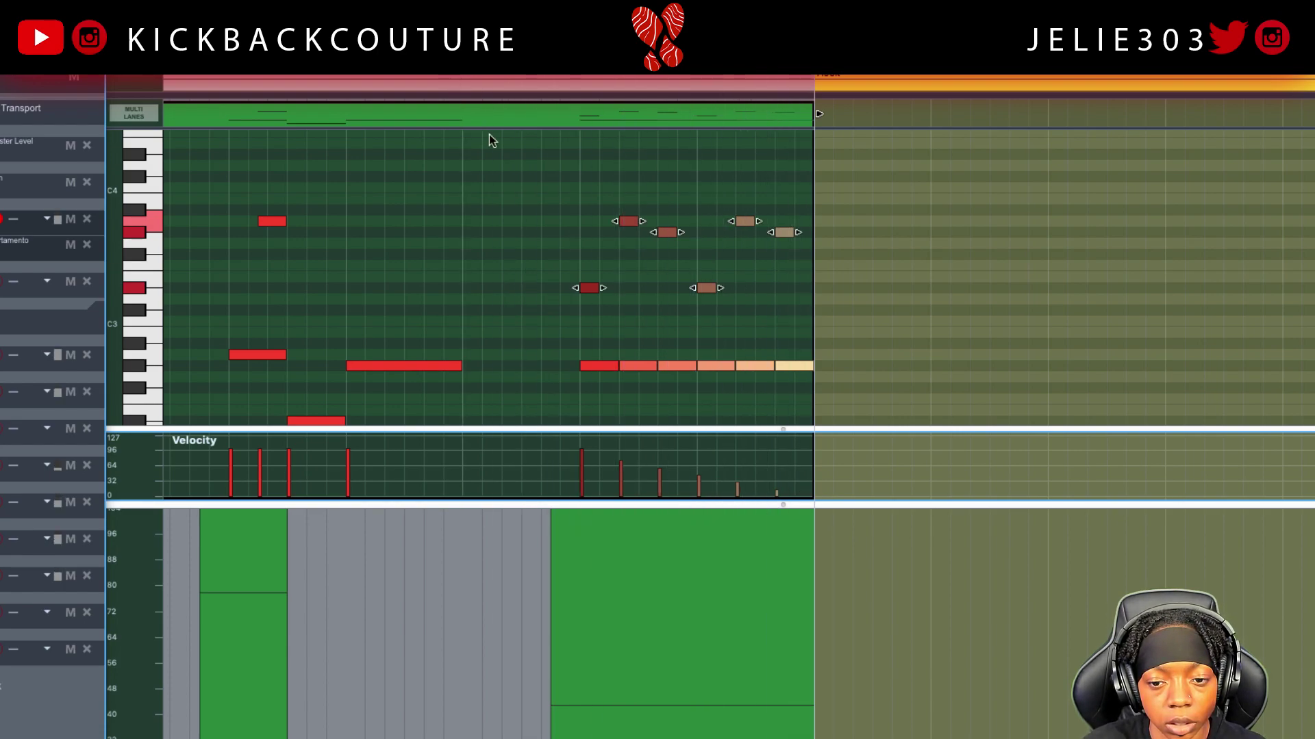
Step: Adjust the NN-19's Amp velocity amount in the rack and return to the full sequencer view
{"action": "left_click_drag", "start_coordinate": [459, 213], "coordinate": [469, 522]}
{"action": "left_click", "coordinate": [4, 261]}
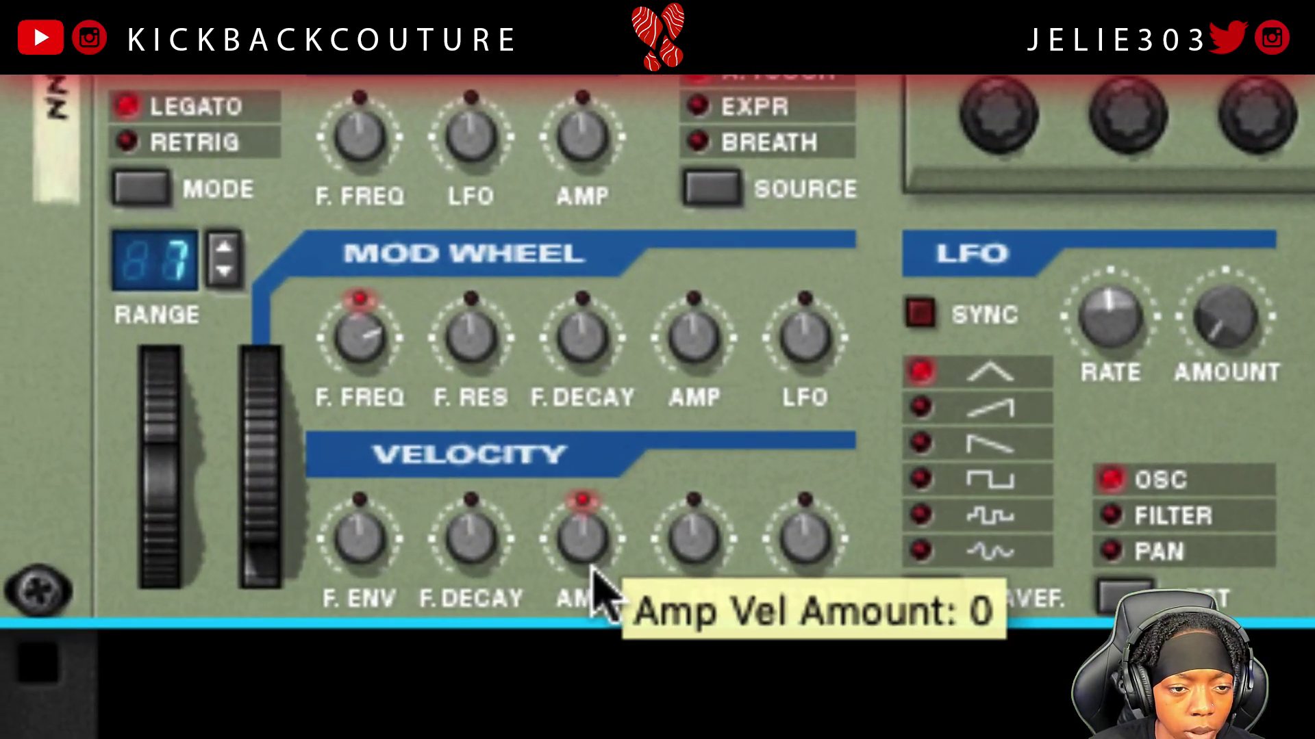
{"action": "left_click_drag", "start_coordinate": [15, 225], "coordinate": [14, 219]}
{"action": "left_click_drag", "start_coordinate": [584, 539], "coordinate": [625, 504]}
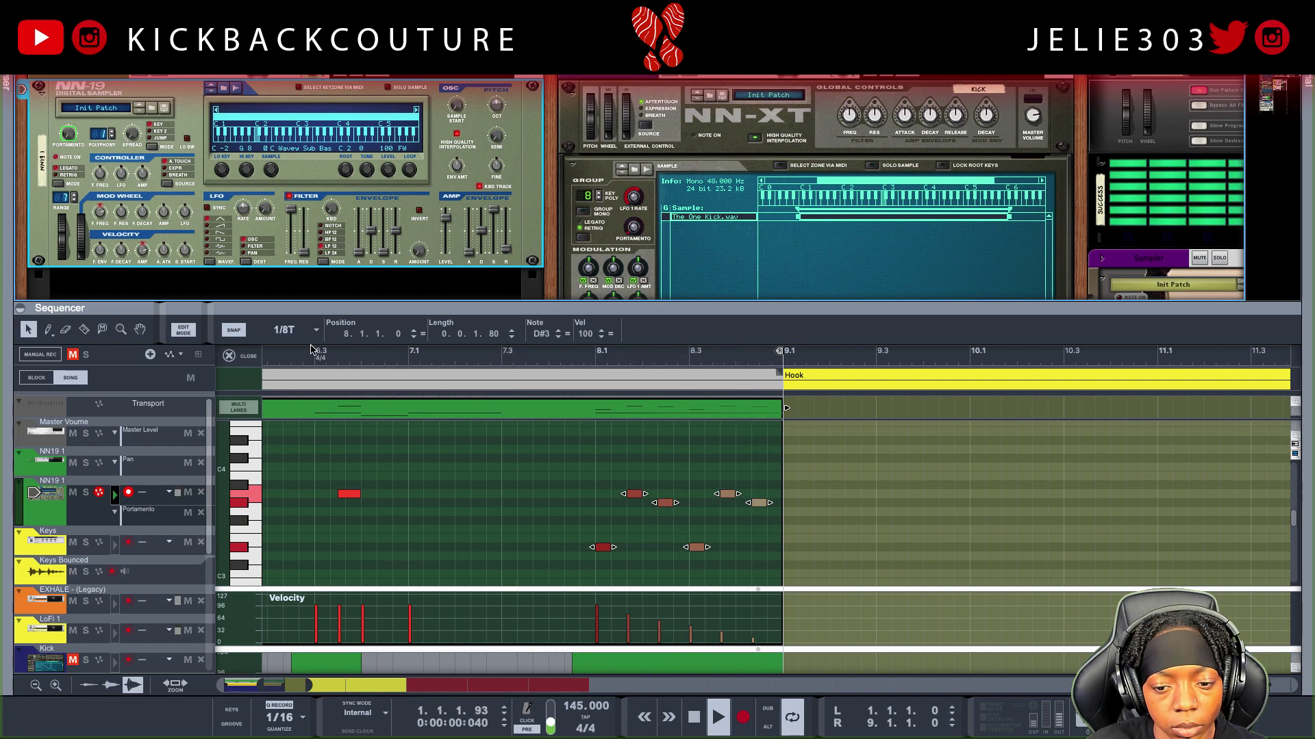
{"action": "left_click_drag", "start_coordinate": [627, 611], "coordinate": [733, 633]}
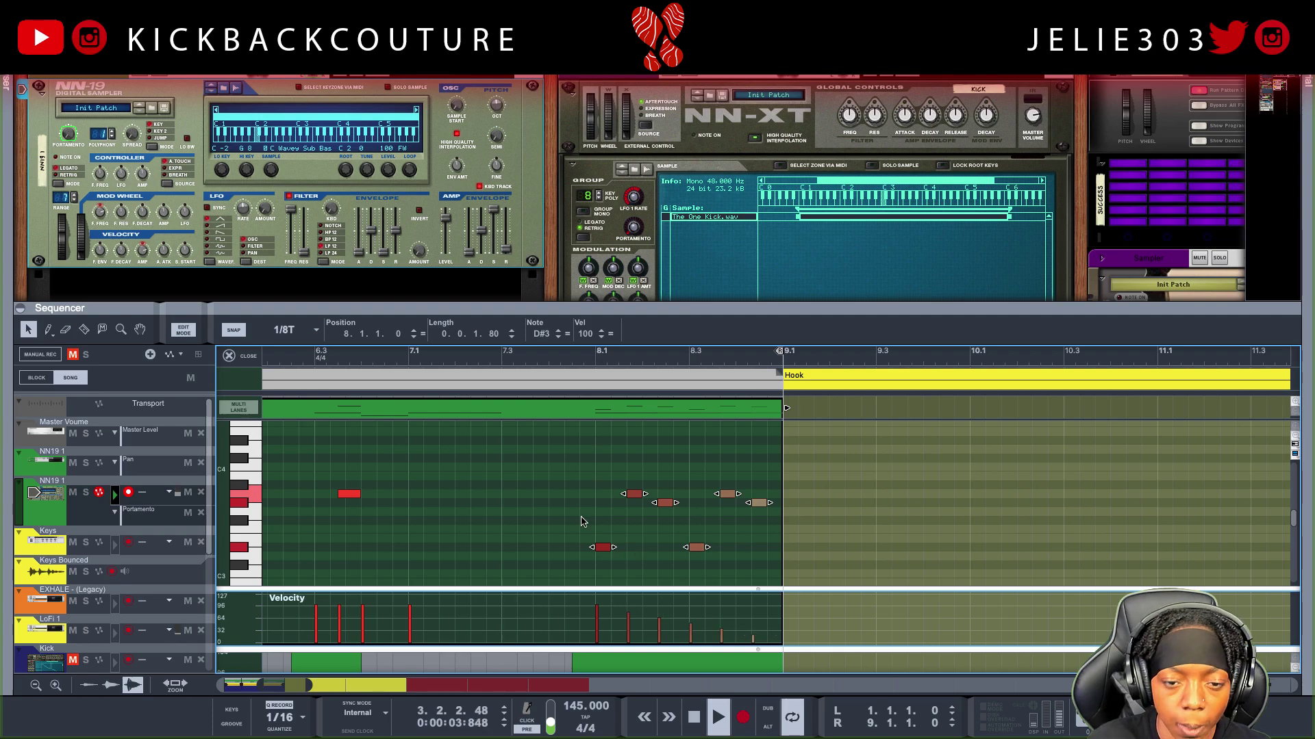
{"action": "left_click_drag", "start_coordinate": [423, 312], "coordinate": [294, 78]}
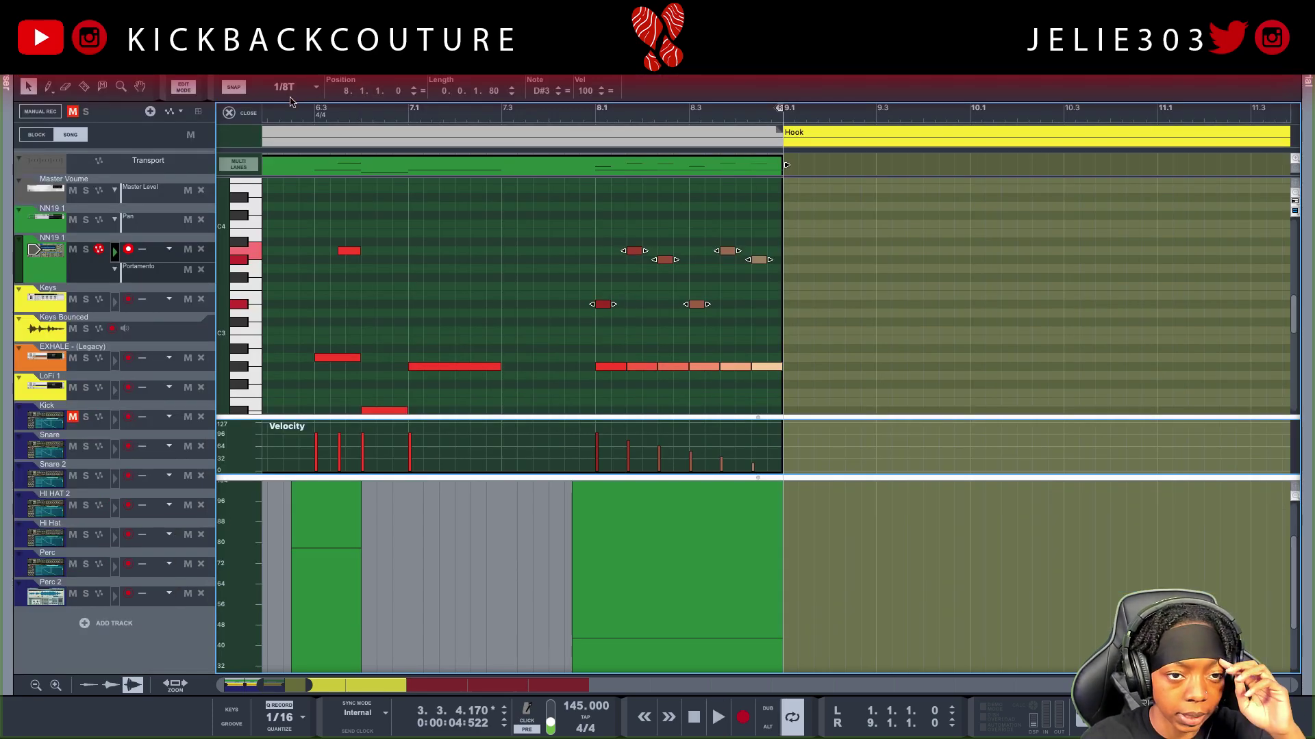
Step: In the NN19 1 mixer channel's Pan clip, draw a ramp falling from 100 at bar 8 to a low point at bar 9
{"action": "left_click", "coordinate": [229, 114]}
{"action": "double_click", "coordinate": [262, 230]}
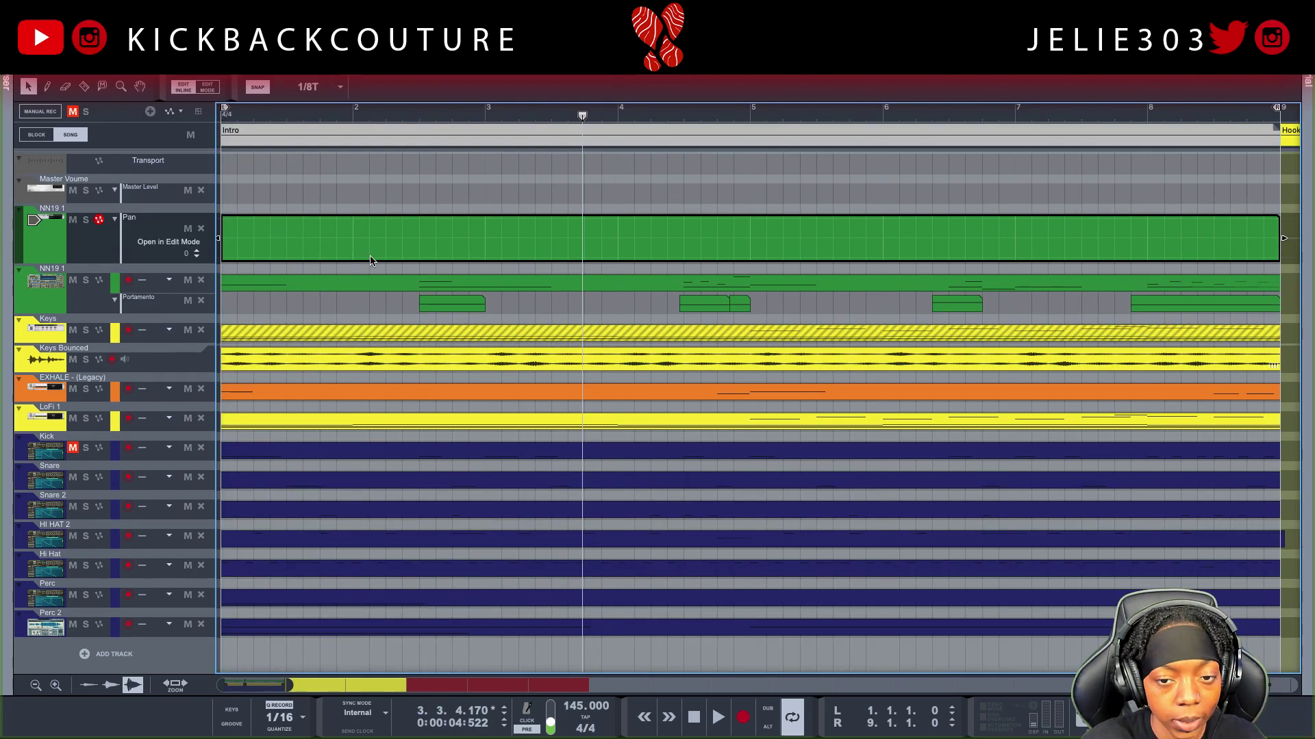
{"action": "scroll", "coordinate": [432, 257], "scroll_direction": "right", "scroll_amount": 10}
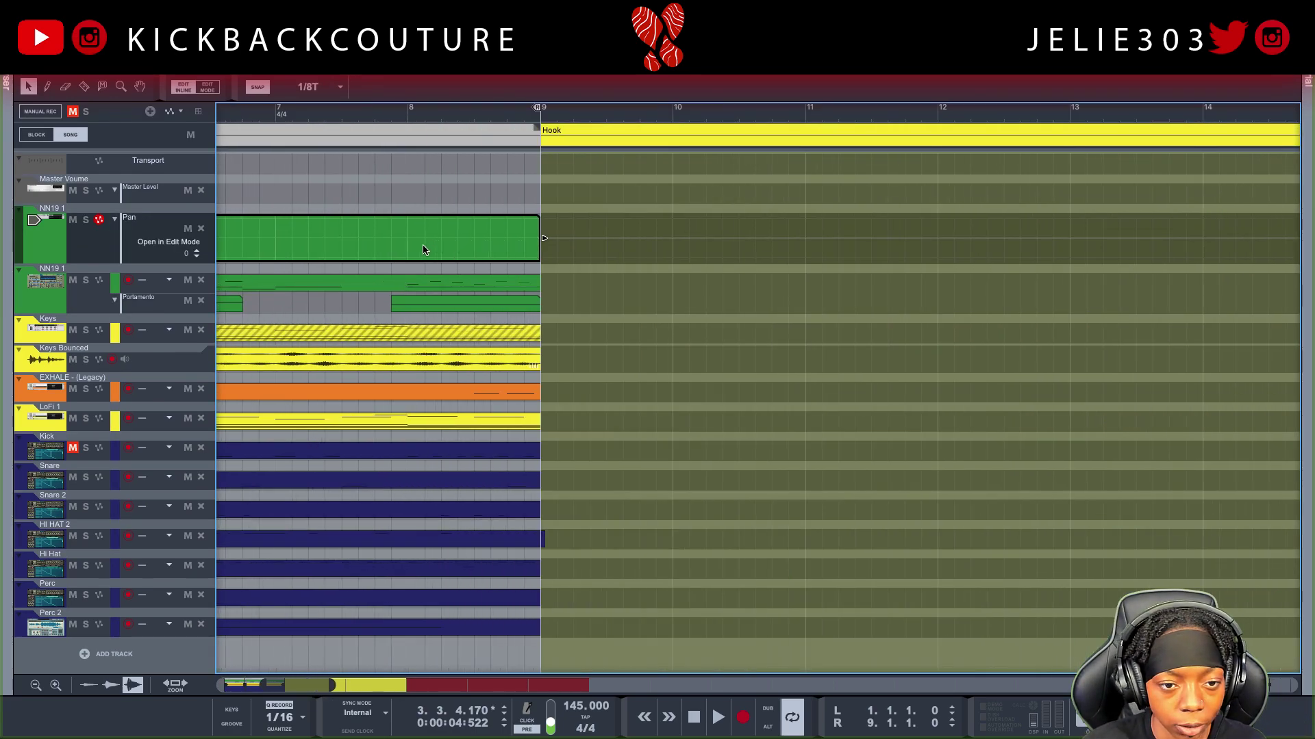
{"action": "left_click", "coordinate": [408, 222]}
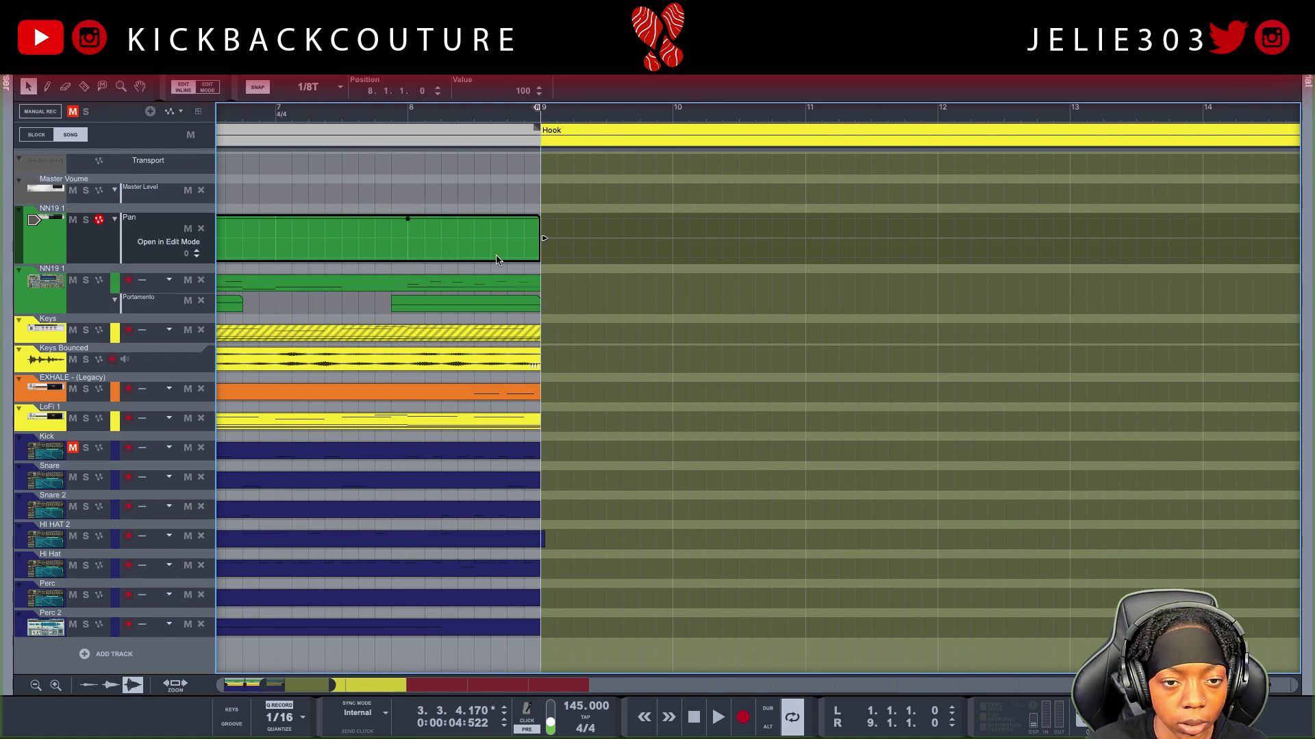
{"action": "left_click", "coordinate": [538, 260]}
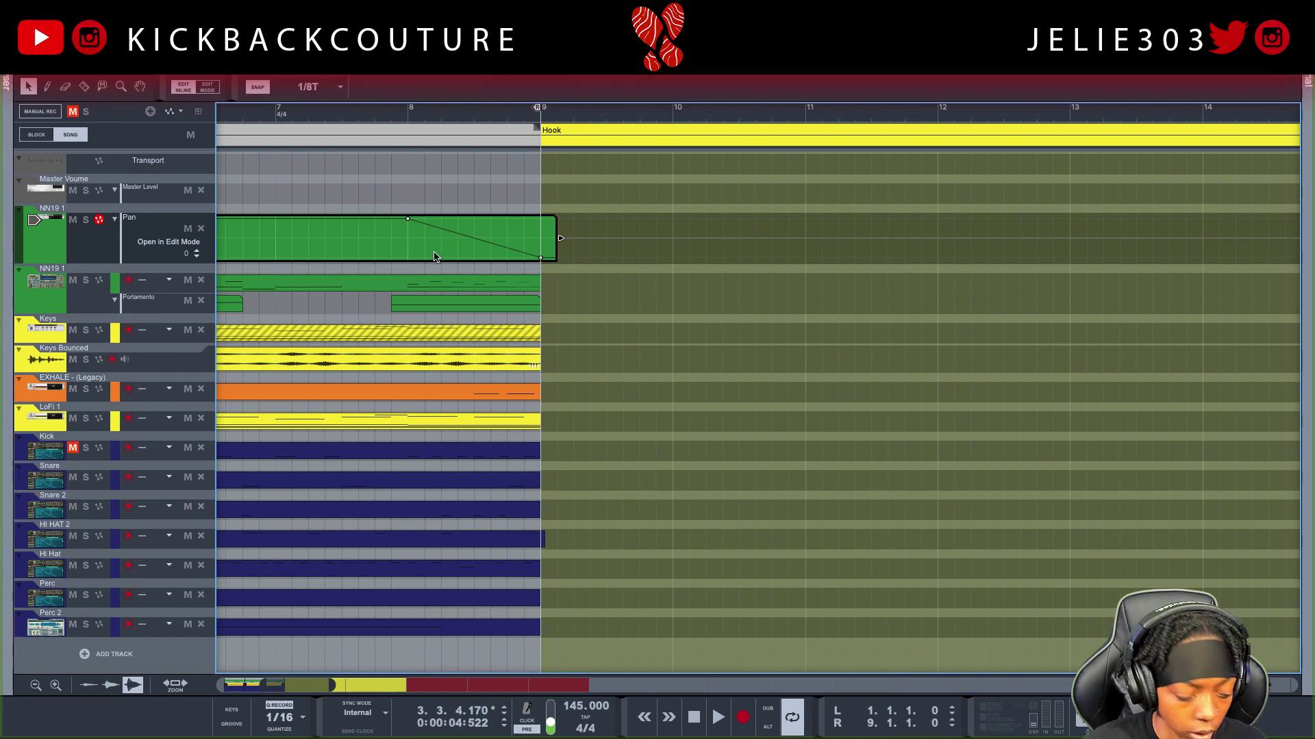
{"action": "left_click", "coordinate": [382, 175]}
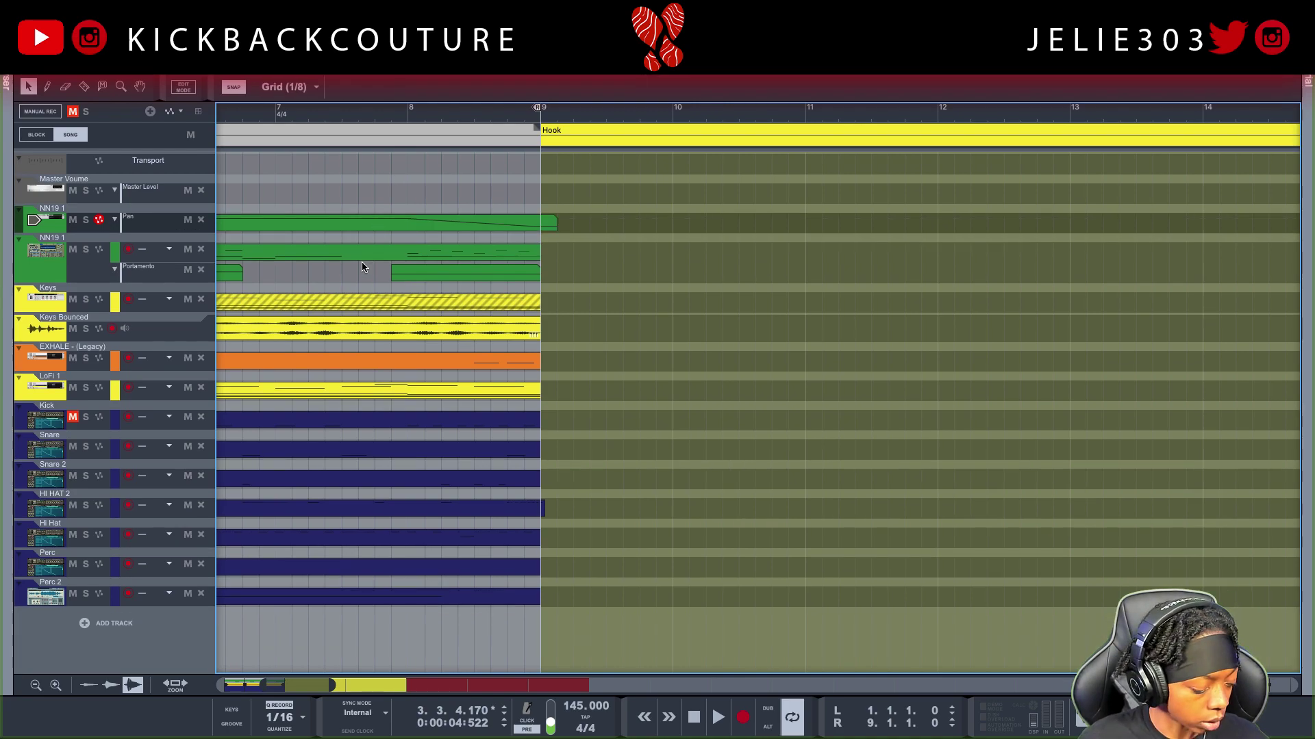
Step: Split the Pan automation clip at bar 8 and delete the part before it
{"action": "key", "text": "r"}
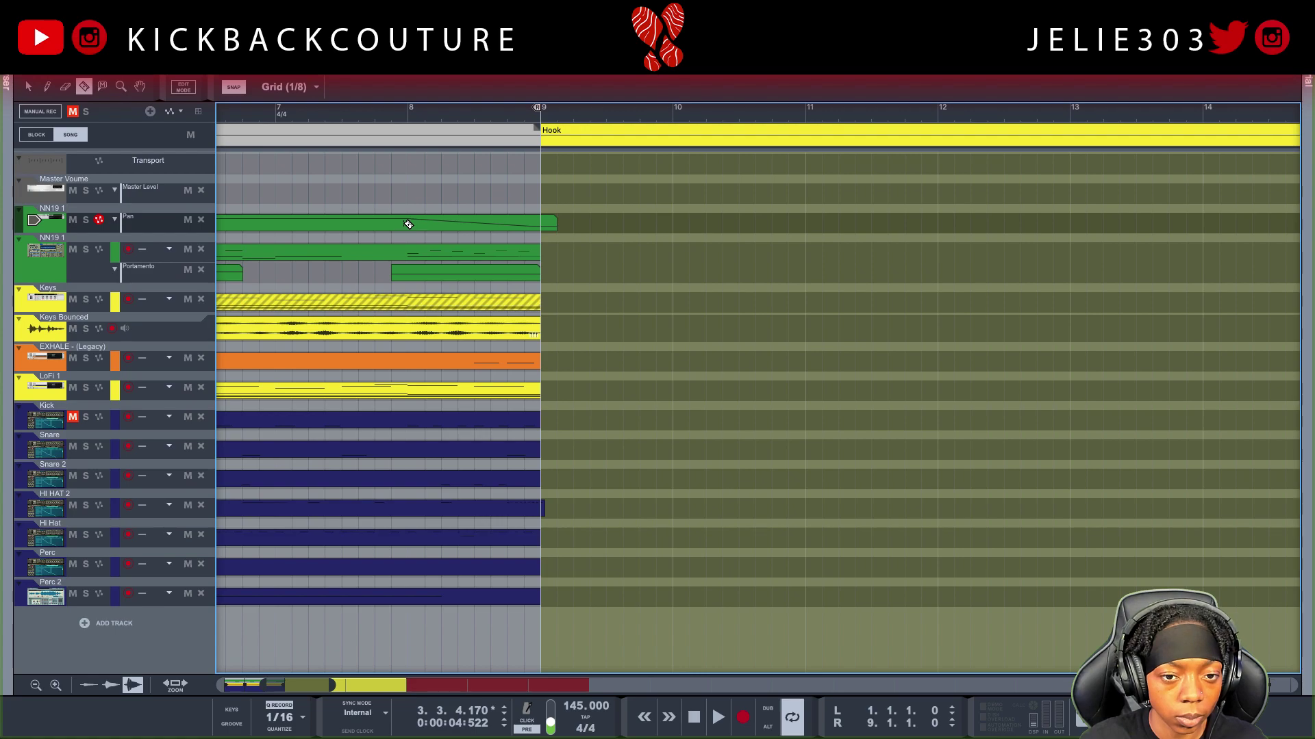
{"action": "key", "text": "q"}
{"action": "left_click", "coordinate": [367, 224]}
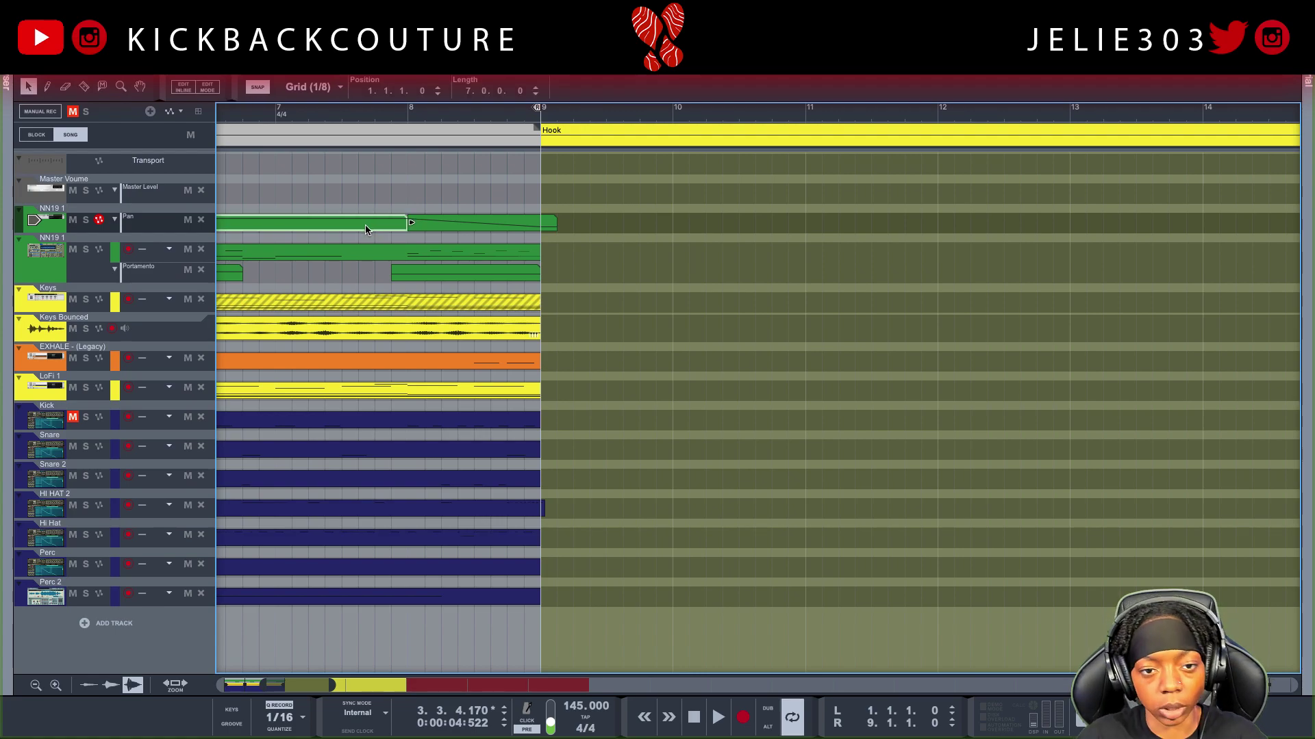
{"action": "key", "text": "Delete"}
Step: Trim the Pan clip's end to bar 9 and extend its start to 7.4.3 while playing the section
{"action": "left_click", "coordinate": [358, 115]}
{"action": "key", "text": "space"}
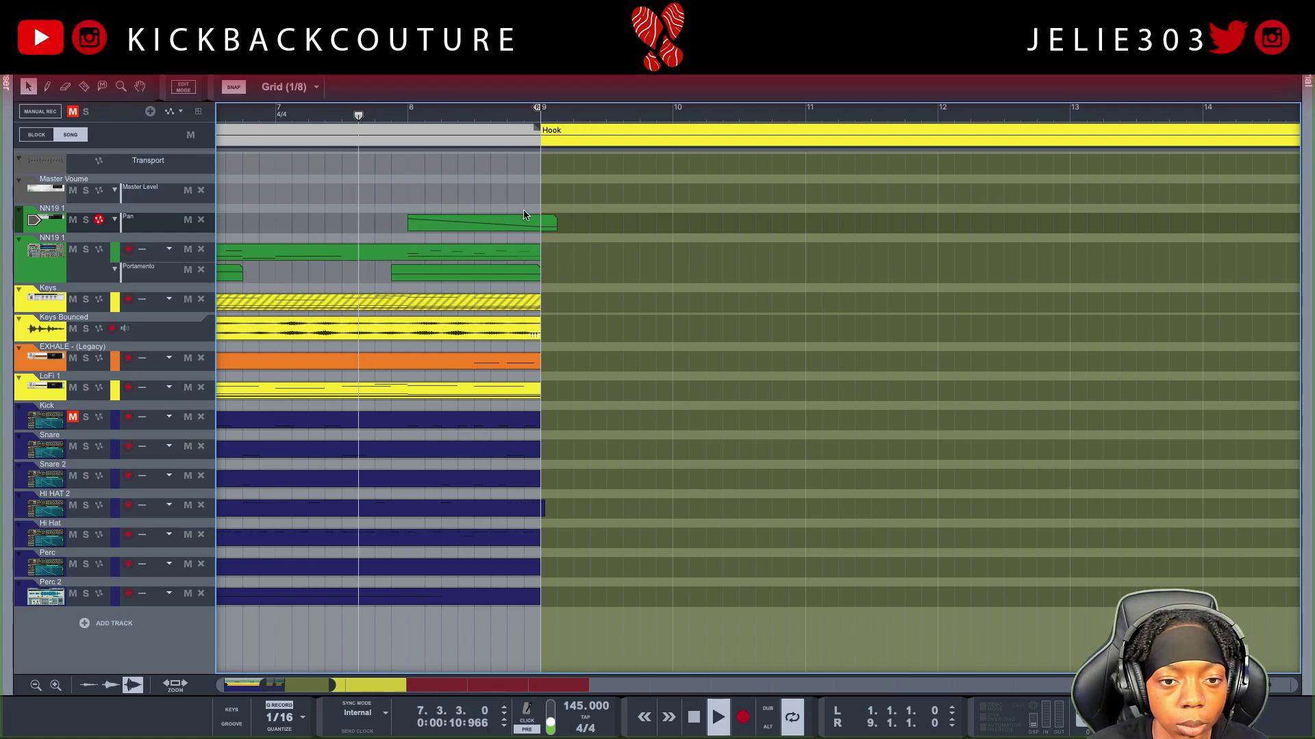
{"action": "left_click", "coordinate": [555, 224]}
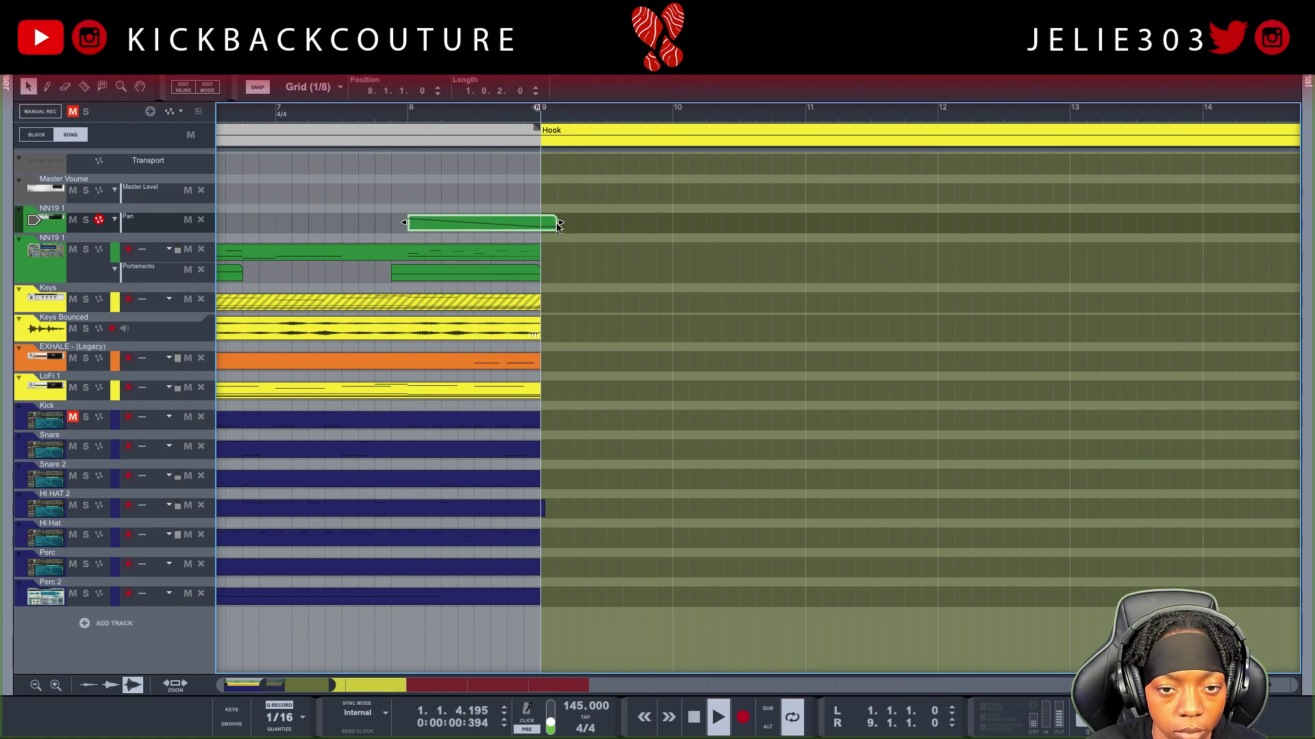
{"action": "left_click_drag", "start_coordinate": [556, 225], "coordinate": [541, 226]}
{"action": "left_click", "coordinate": [408, 115]}
{"action": "left_click_drag", "start_coordinate": [401, 224], "coordinate": [384, 224]}
{"action": "key", "text": "space"}
Step: Reverse the Pan automation clip and play it back from 7.4.1
{"action": "right_click", "coordinate": [407, 231]}
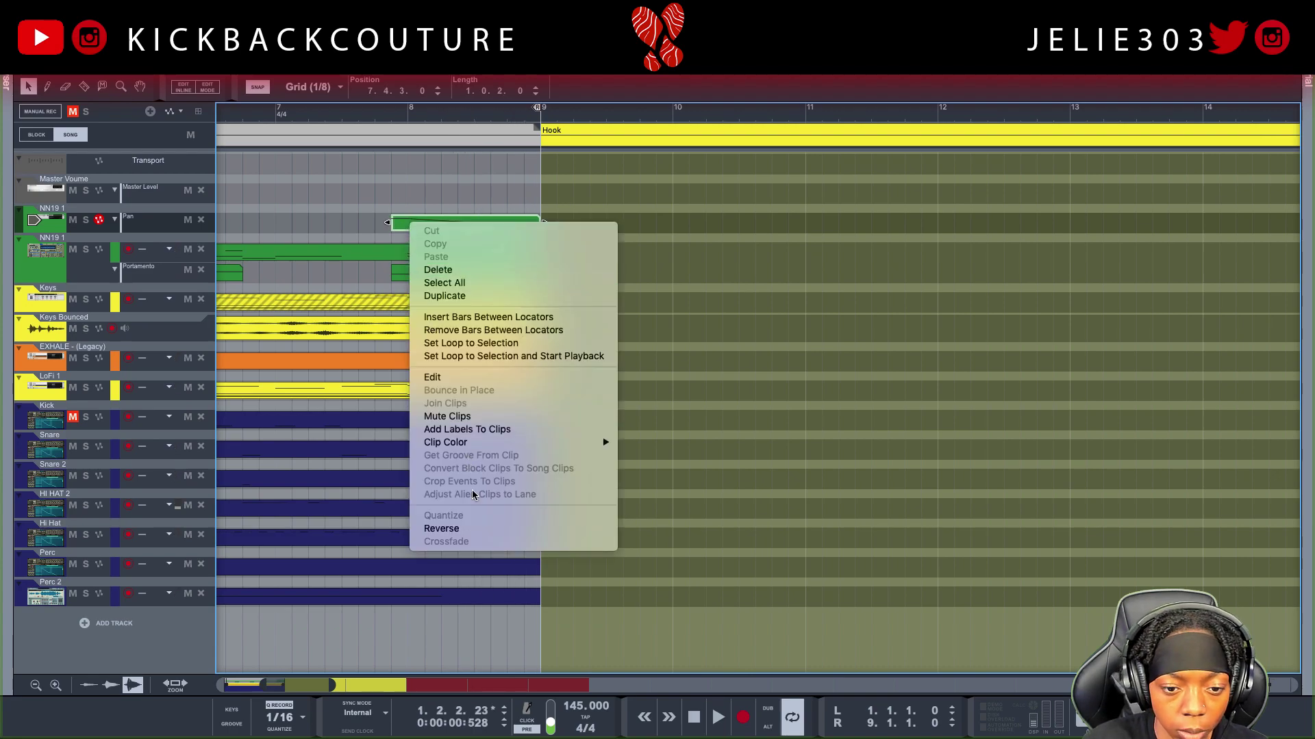
{"action": "left_click", "coordinate": [437, 219]}
{"action": "left_click", "coordinate": [381, 113]}
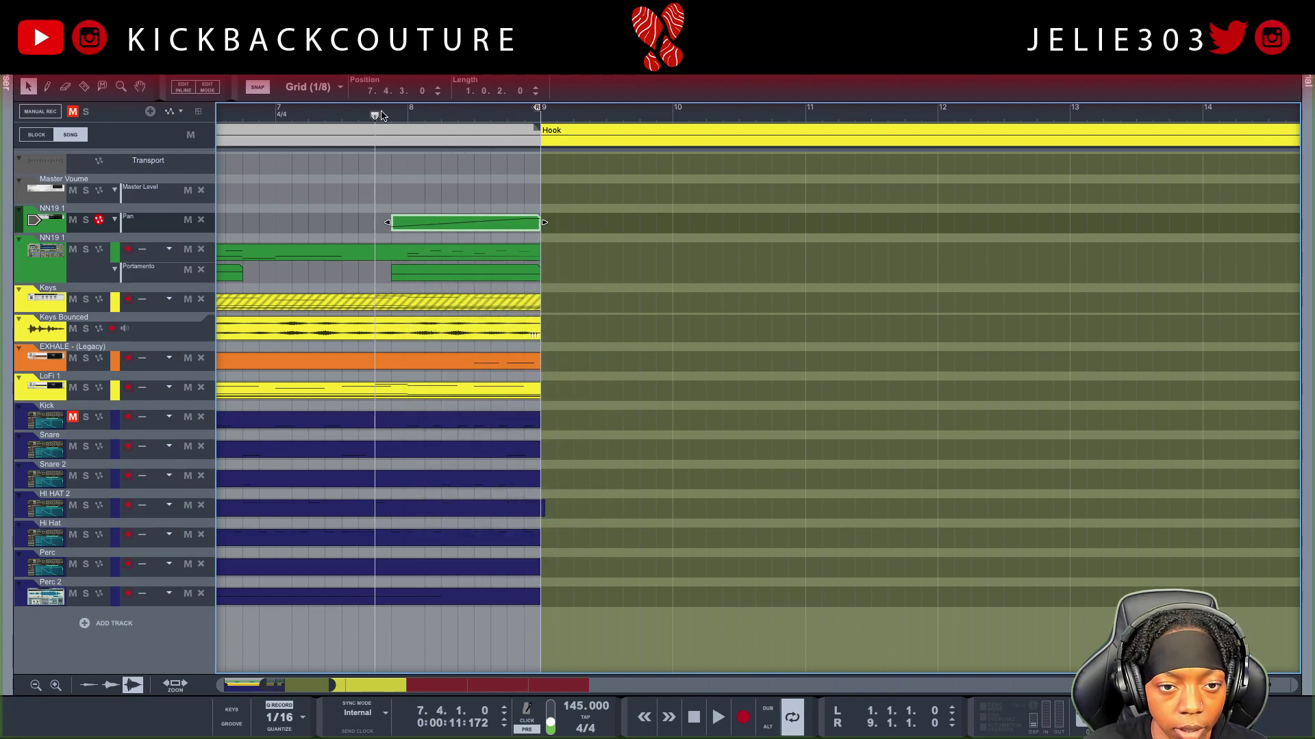
{"action": "key", "text": "space"}
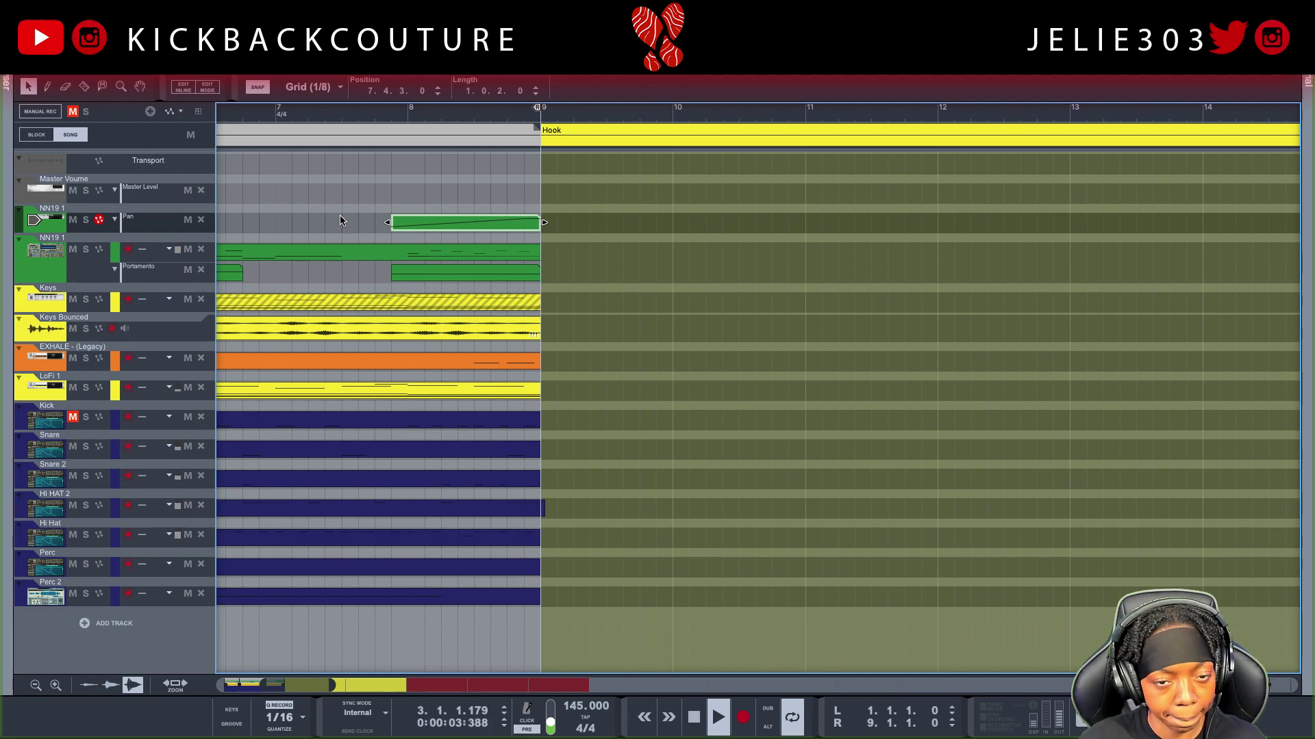
{"action": "scroll", "coordinate": [349, 218], "scroll_direction": "down", "scroll_amount": 1}
{"action": "key", "text": "space"}
Step: Examine the bar 8 bass notes and their velocities in the NN19 1 clip and return to the arrangement
{"action": "left_click", "coordinate": [415, 257]}
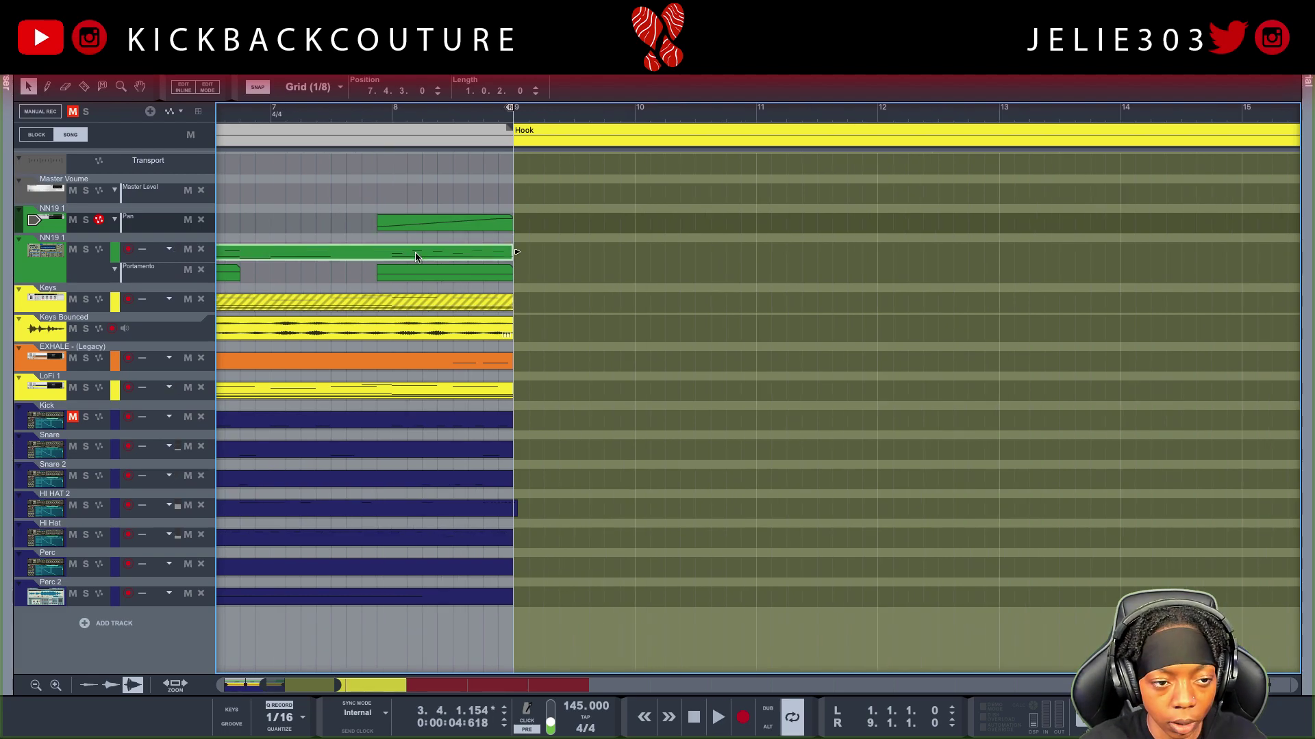
{"action": "double_click", "coordinate": [412, 260]}
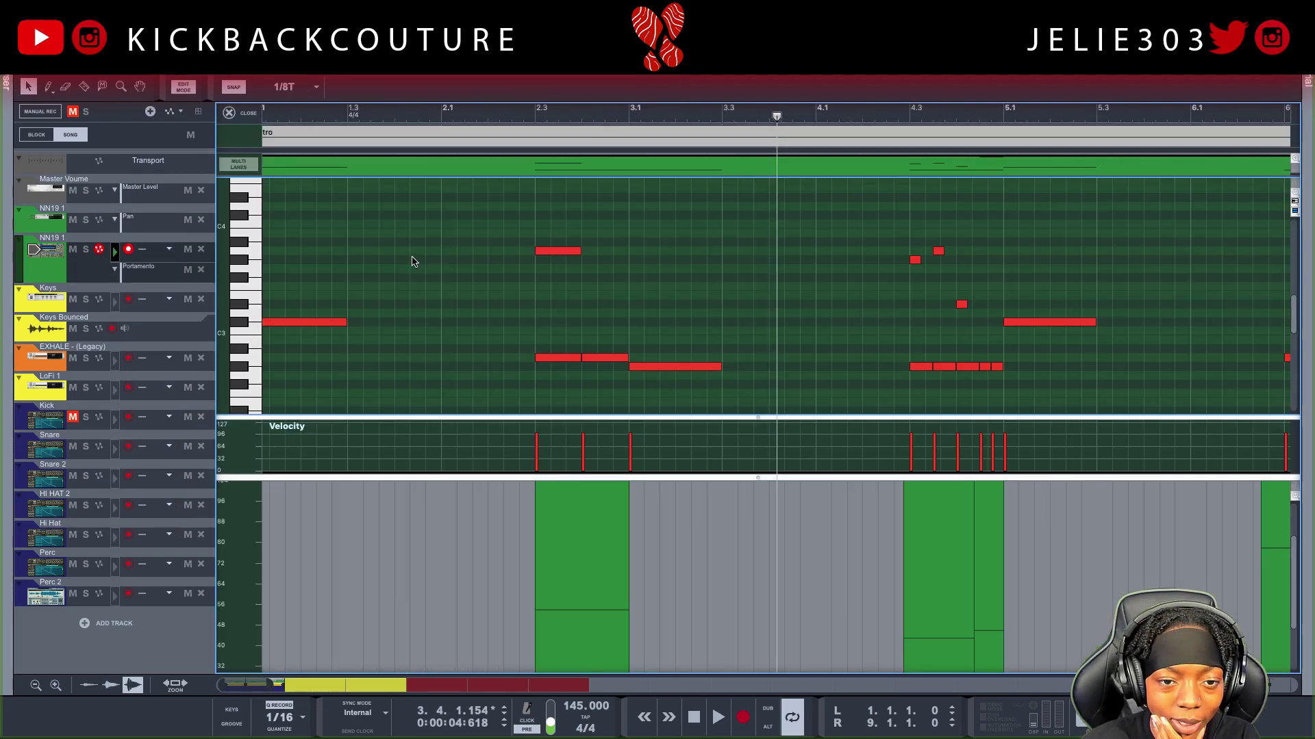
{"action": "scroll", "coordinate": [515, 274], "scroll_direction": "right", "scroll_amount": 10}
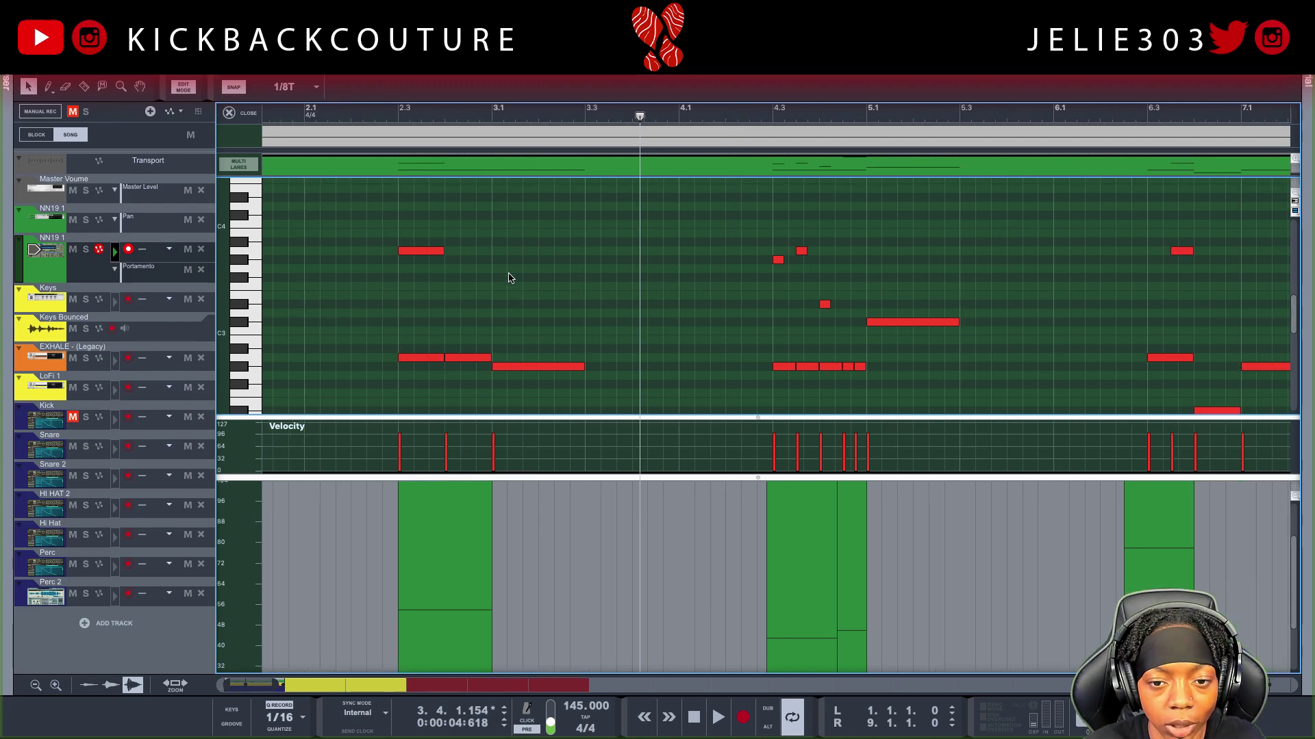
{"action": "scroll", "coordinate": [507, 277], "scroll_direction": "down", "scroll_amount": 1}
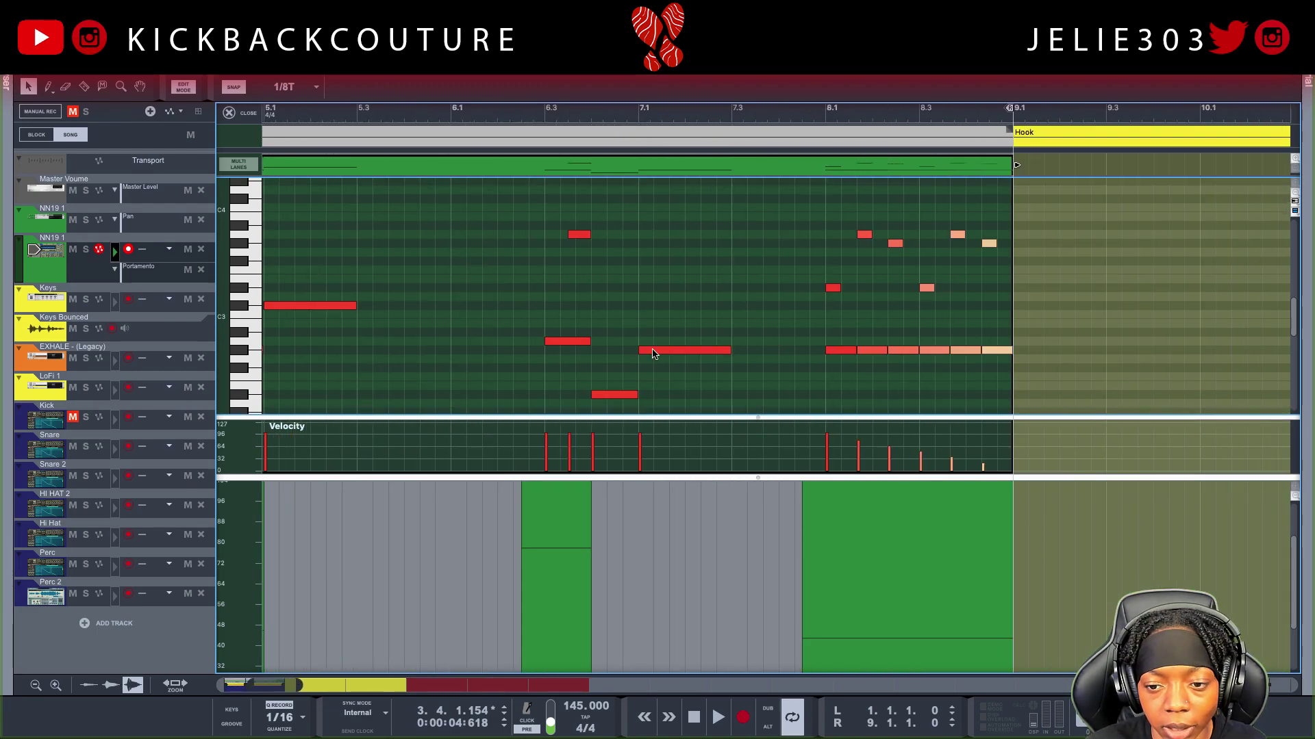
{"action": "left_click", "coordinate": [844, 350]}
{"action": "left_click", "coordinate": [873, 351]}
{"action": "left_click", "coordinate": [904, 351]}
{"action": "left_click", "coordinate": [937, 350]}
{"action": "left_click", "coordinate": [966, 351]}
{"action": "left_click", "coordinate": [997, 351]}
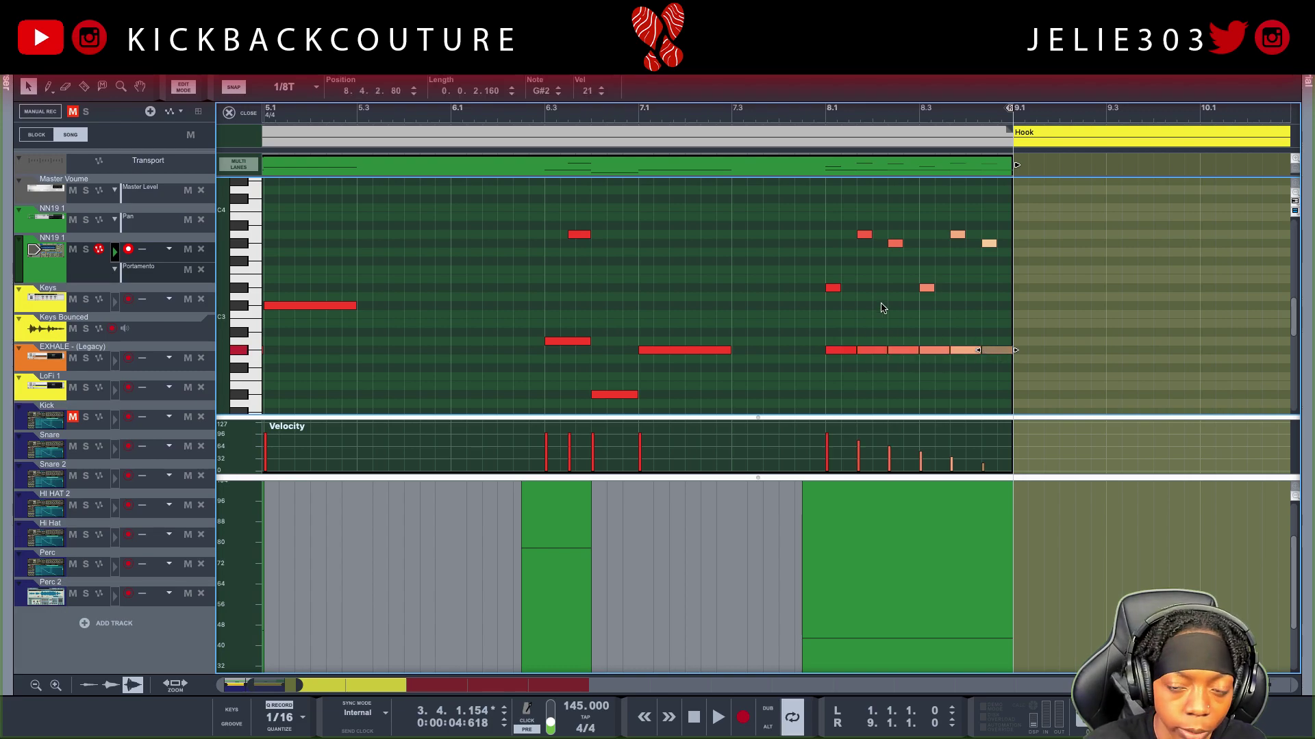
{"action": "left_click", "coordinate": [834, 290]}
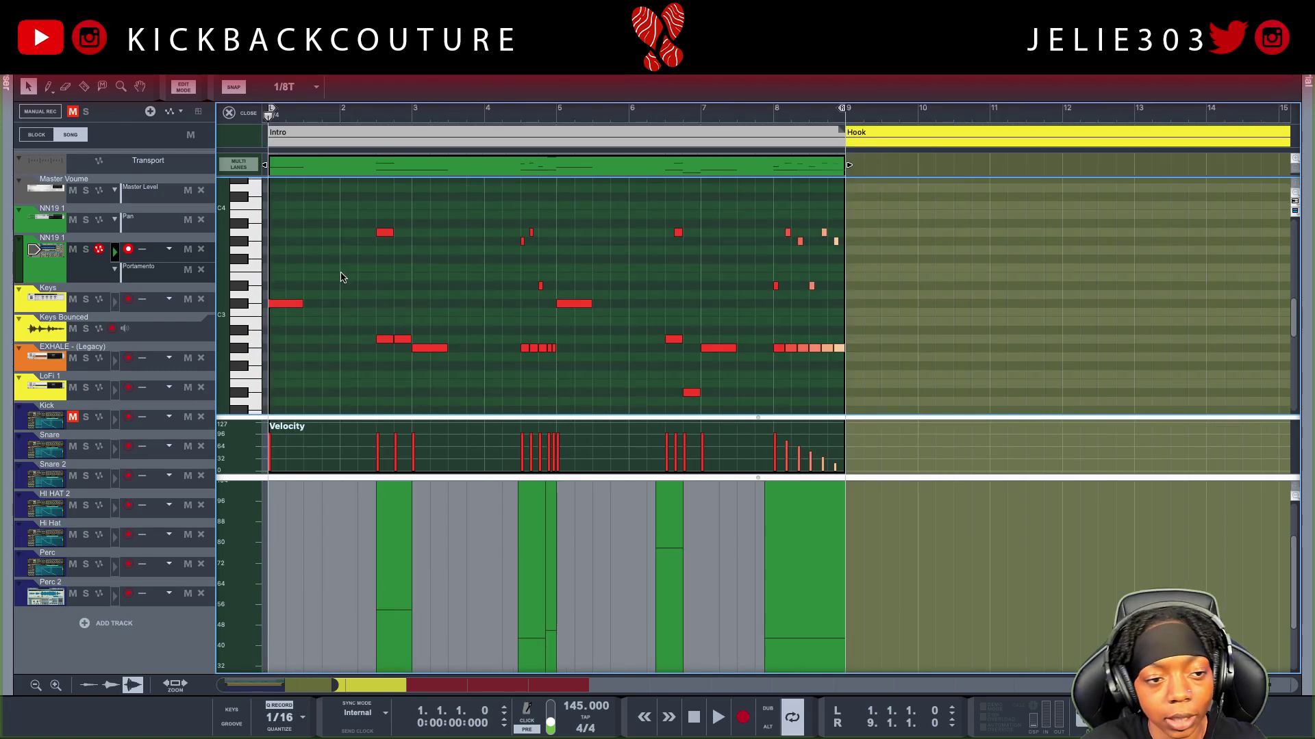
{"action": "scroll", "coordinate": [331, 259], "scroll_direction": "up", "scroll_amount": 1}
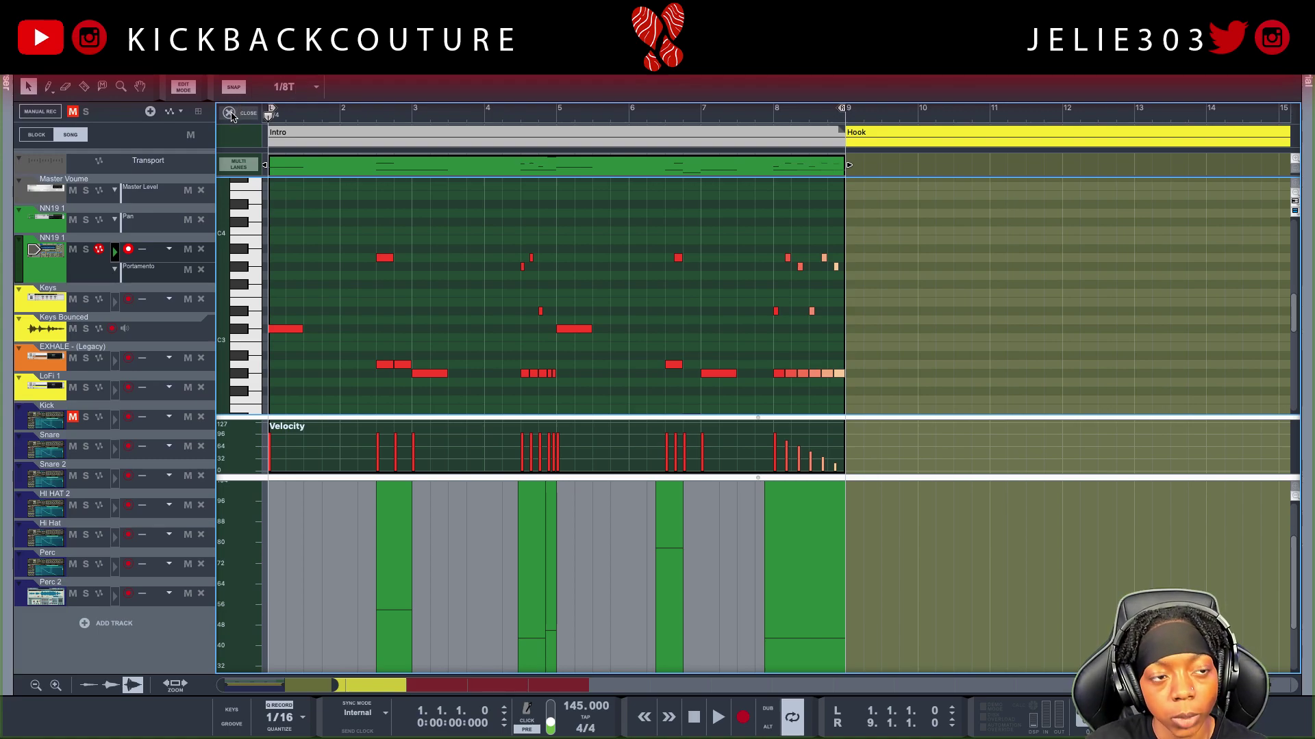
{"action": "left_click", "coordinate": [232, 115]}
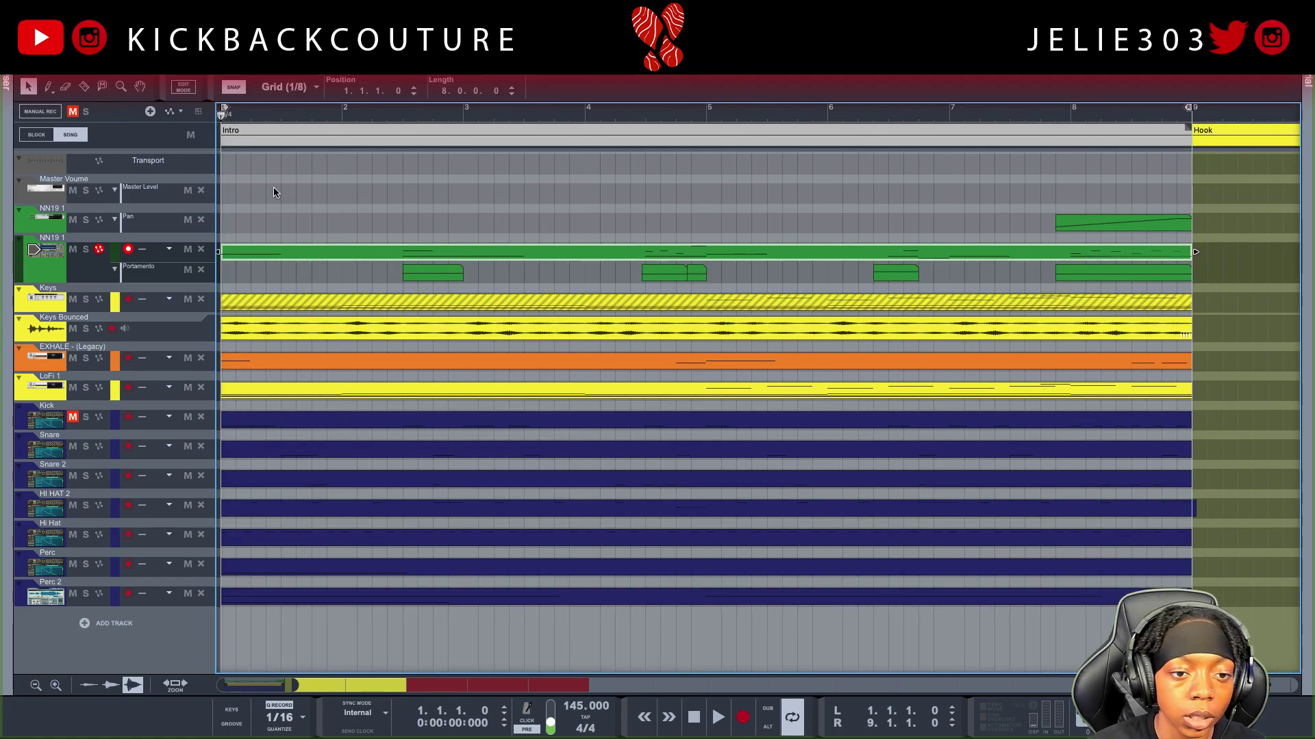
Step: Mute the NN19 1 track and add a Europa with the 808 Beast patch from the Beast 808s collection below the NN-19
{"action": "left_click", "coordinate": [74, 252]}
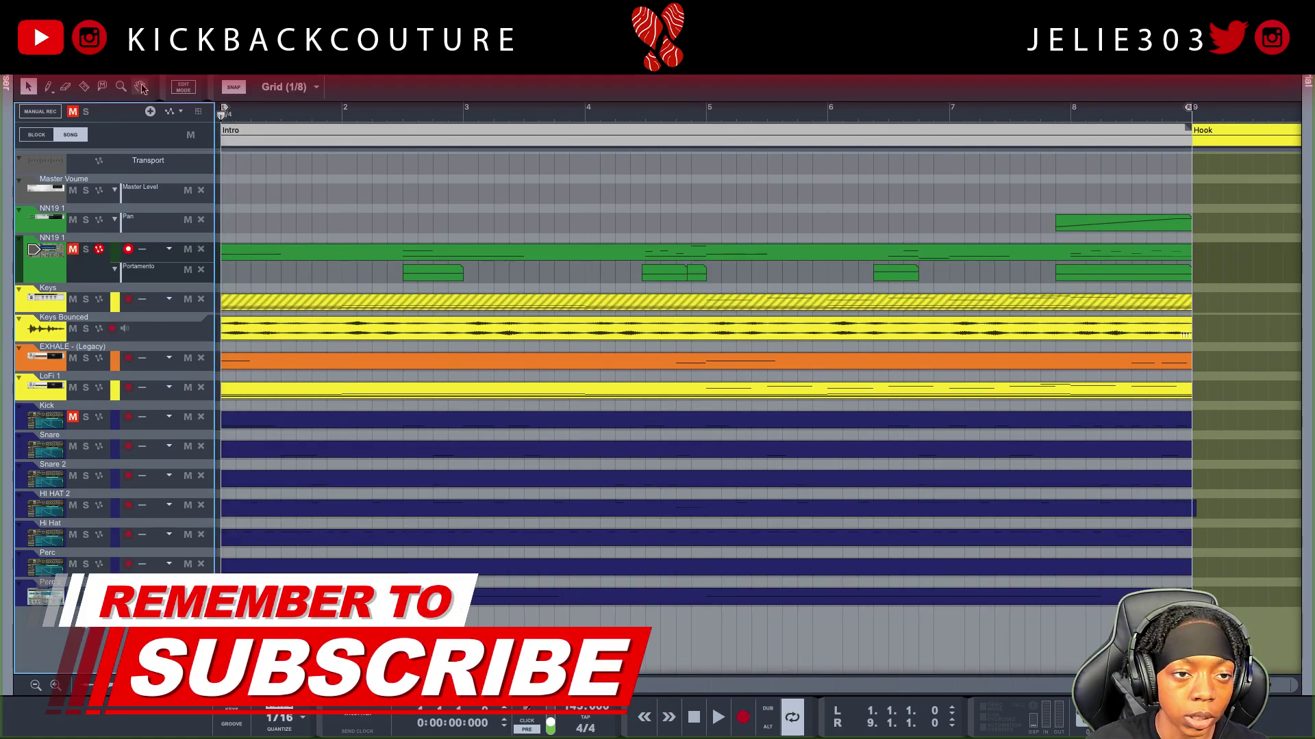
{"action": "left_click_drag", "start_coordinate": [210, 69], "coordinate": [210, 556]}
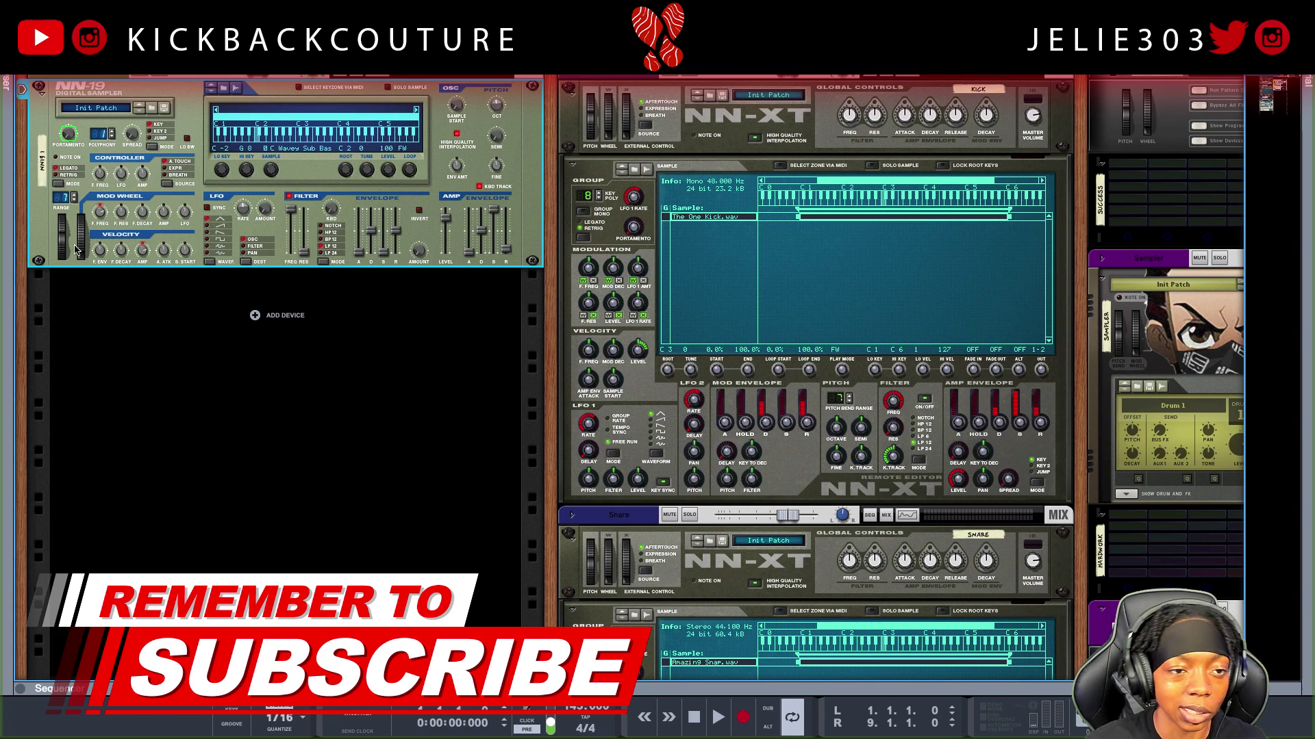
{"action": "left_click", "coordinate": [239, 202]}
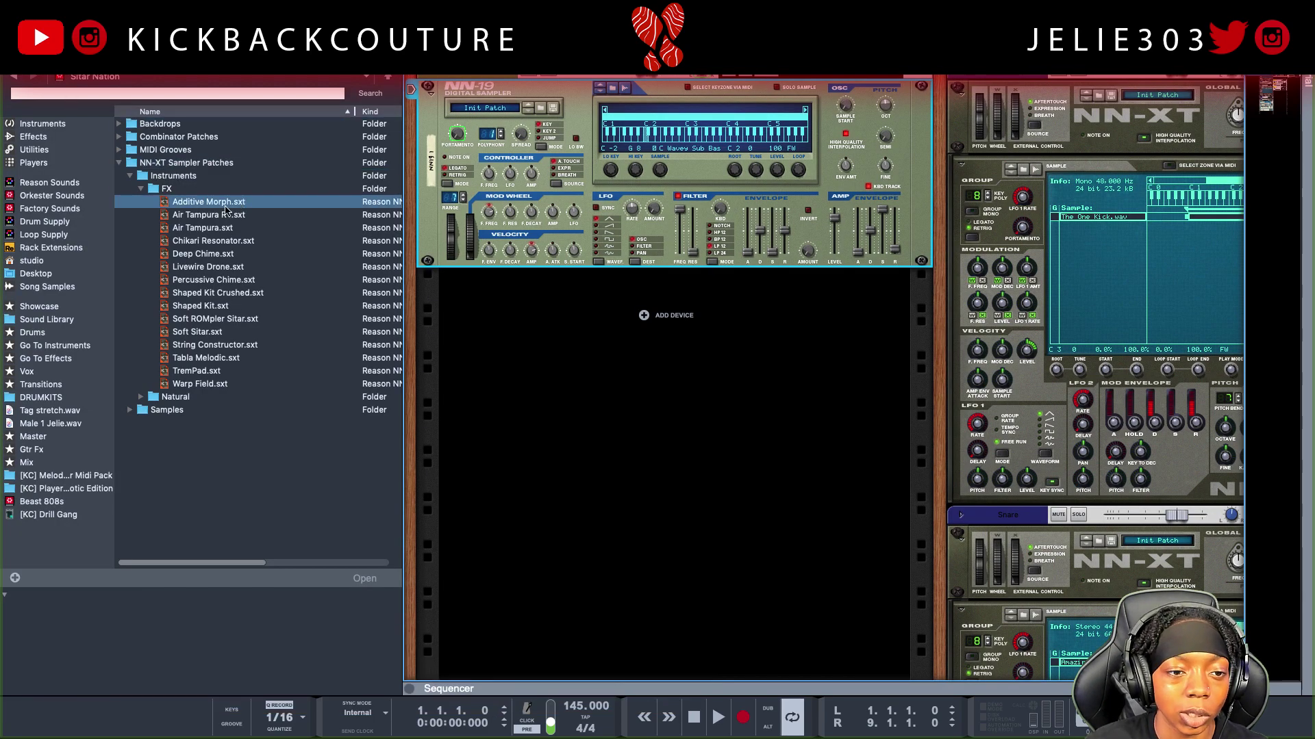
{"action": "left_click", "coordinate": [141, 189]}
{"action": "left_click", "coordinate": [119, 163]}
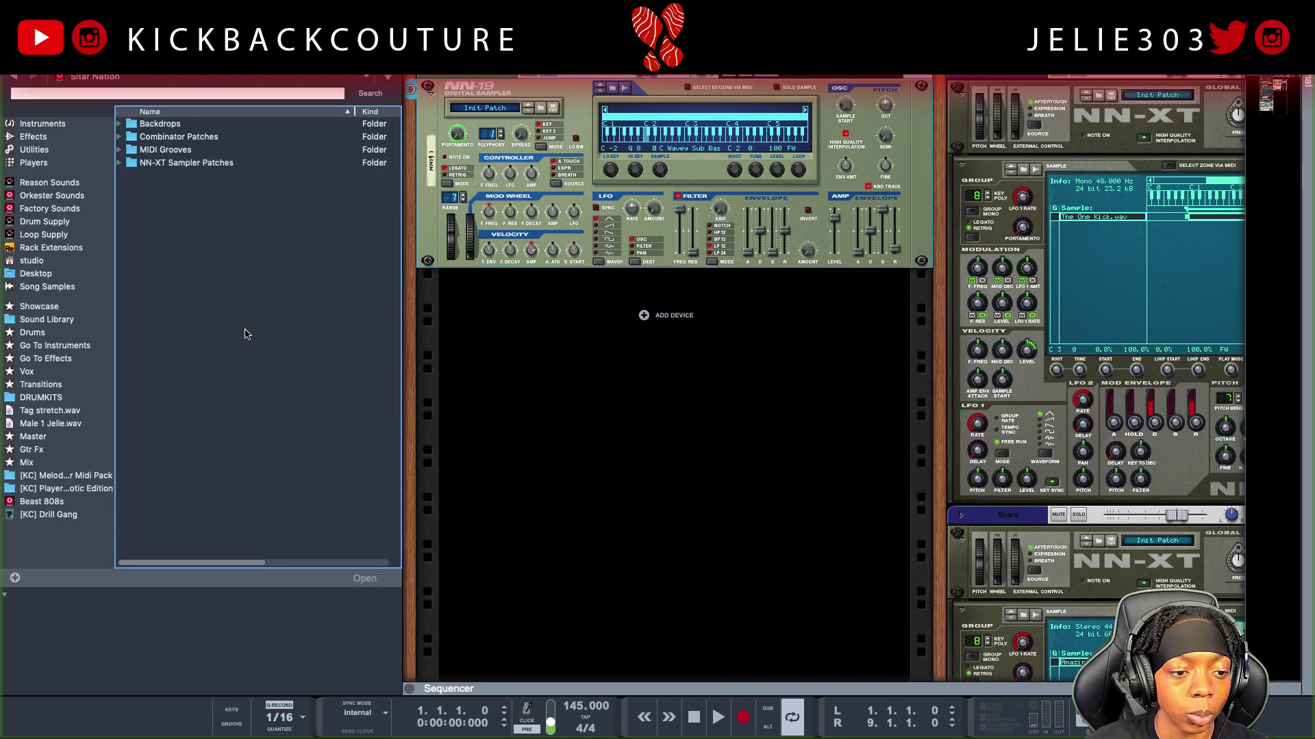
{"action": "left_click", "coordinate": [41, 502]}
{"action": "left_click", "coordinate": [197, 137]}
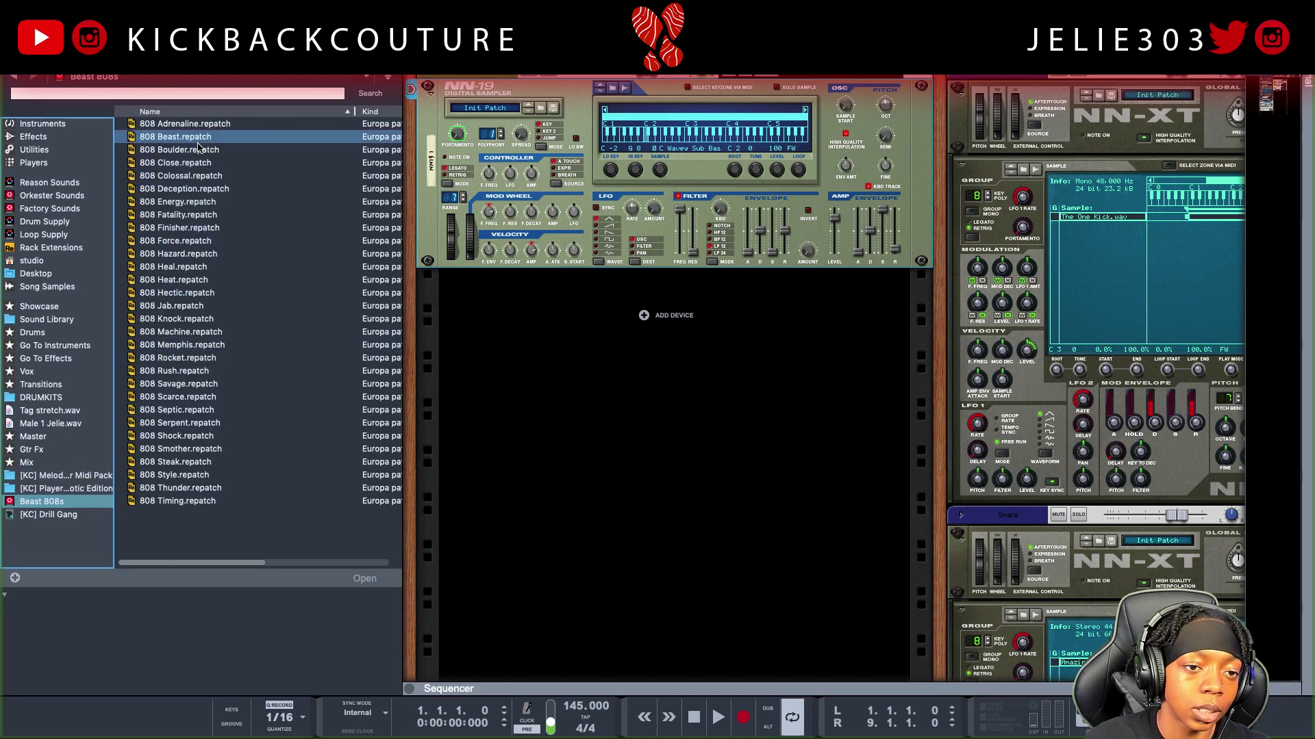
{"action": "left_click", "coordinate": [195, 128]}
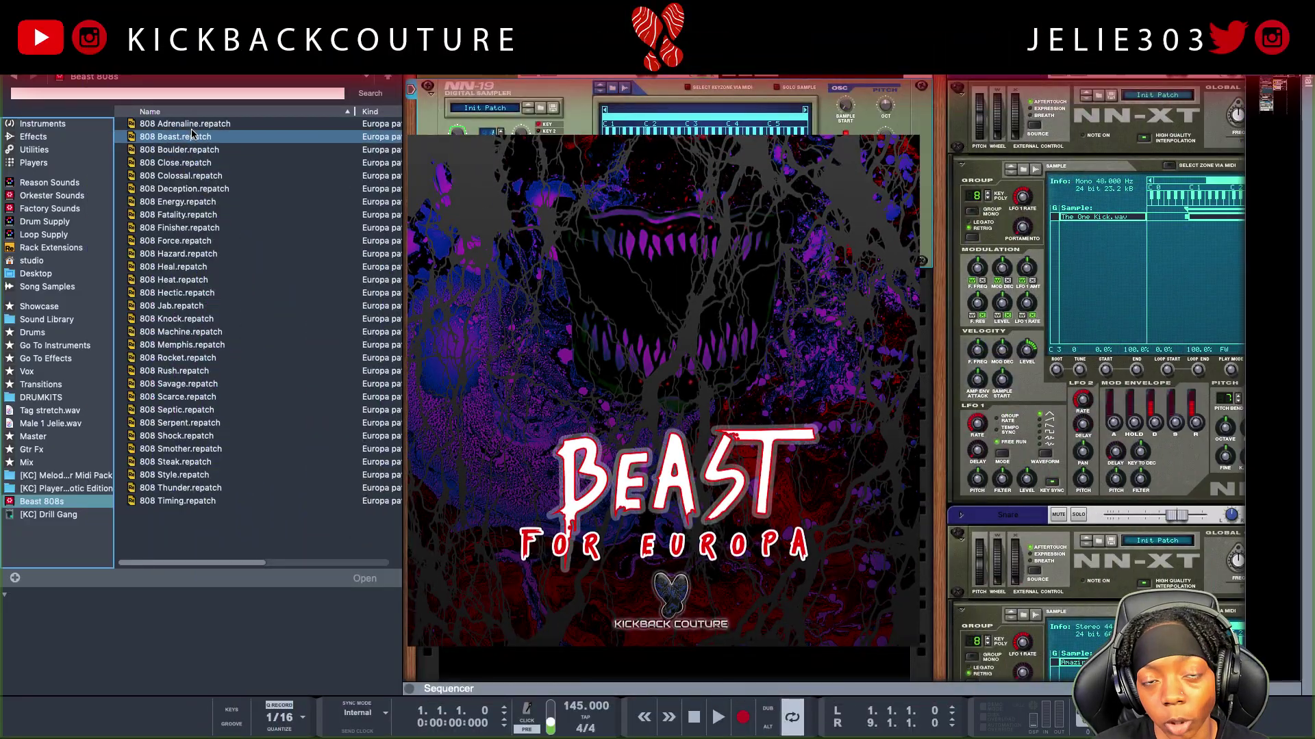
{"action": "left_click", "coordinate": [178, 137]}
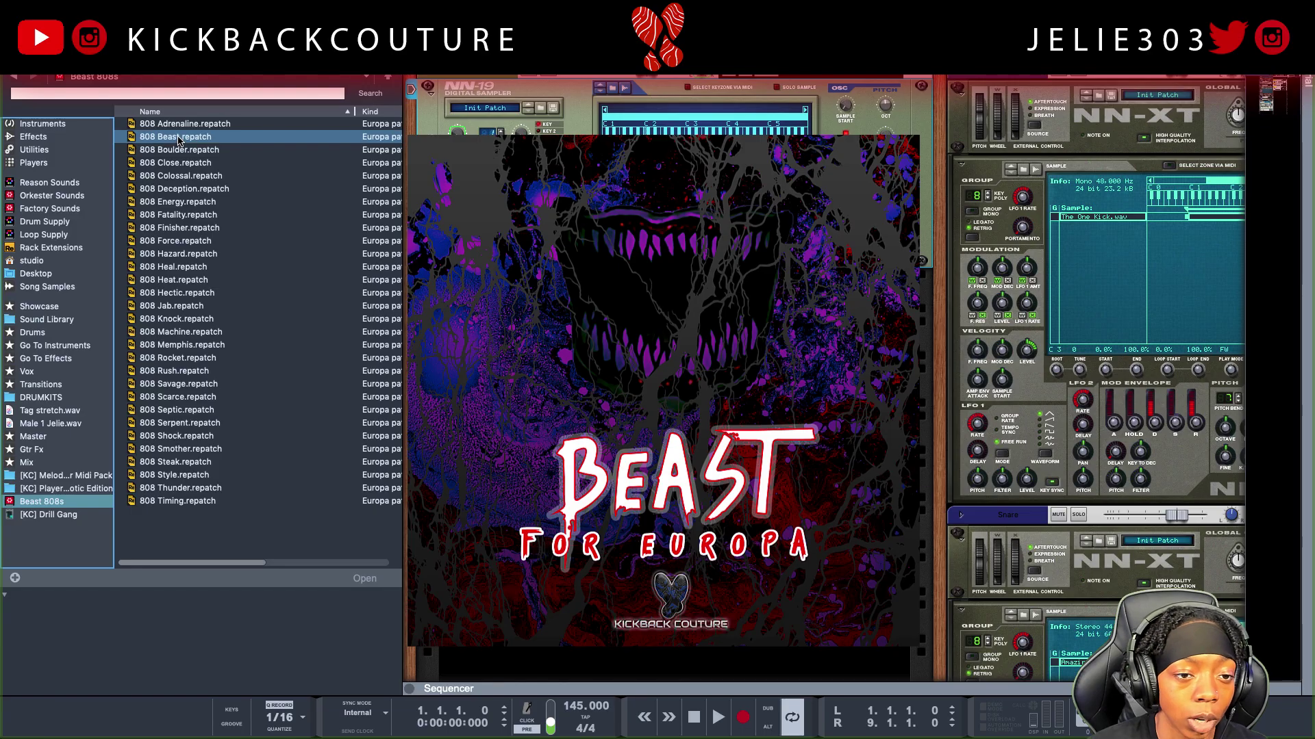
{"action": "left_click_drag", "start_coordinate": [178, 139], "coordinate": [686, 439]}
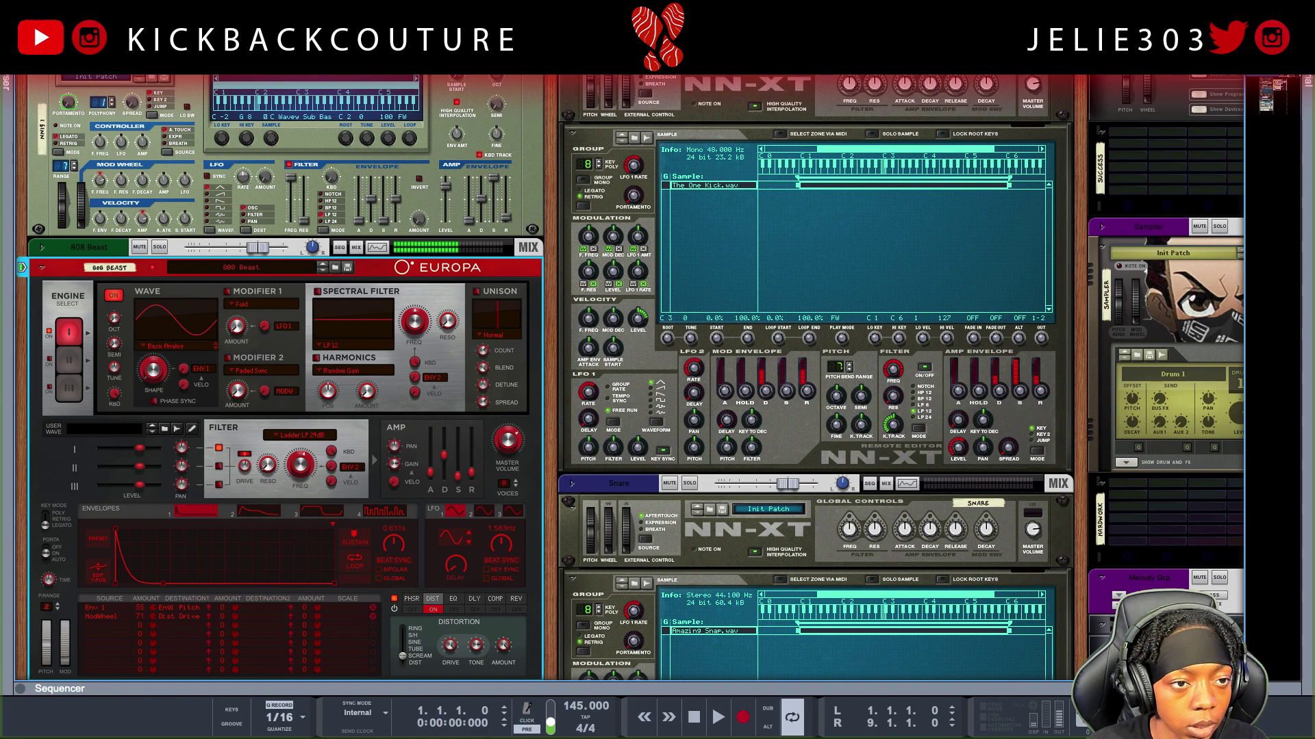
Step: Nudge the Europa's amp attack slightly and set its key mode to Legato
{"action": "left_click", "coordinate": [6, 195]}
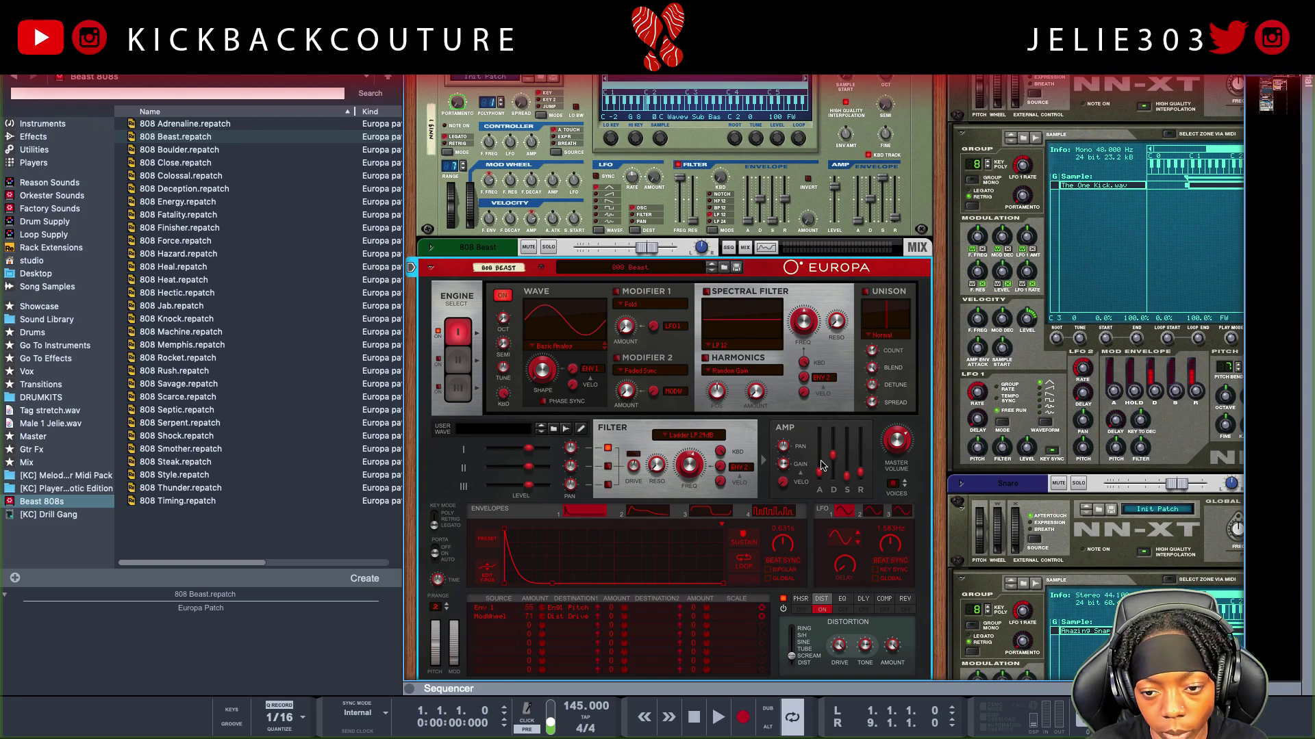
{"action": "left_click_drag", "start_coordinate": [819, 473], "coordinate": [820, 466]}
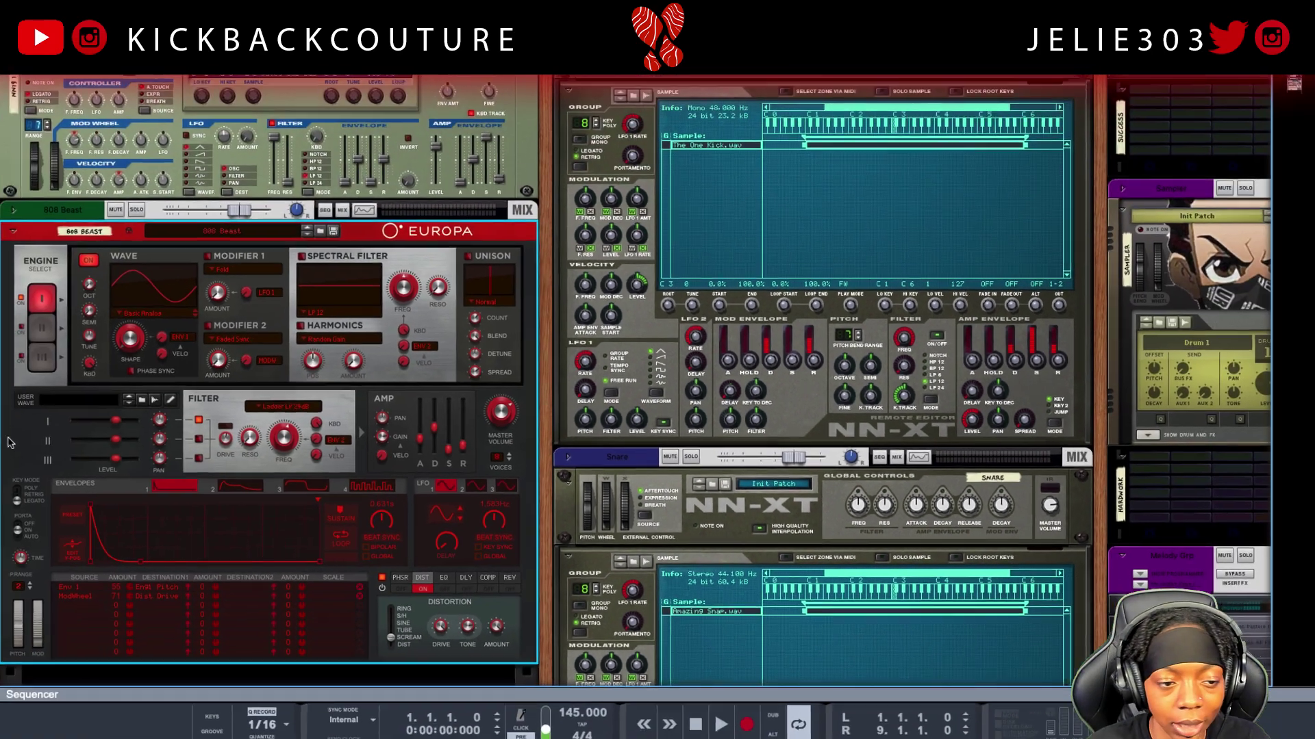
{"action": "scroll", "coordinate": [36, 459], "scroll_direction": "down", "scroll_amount": 3}
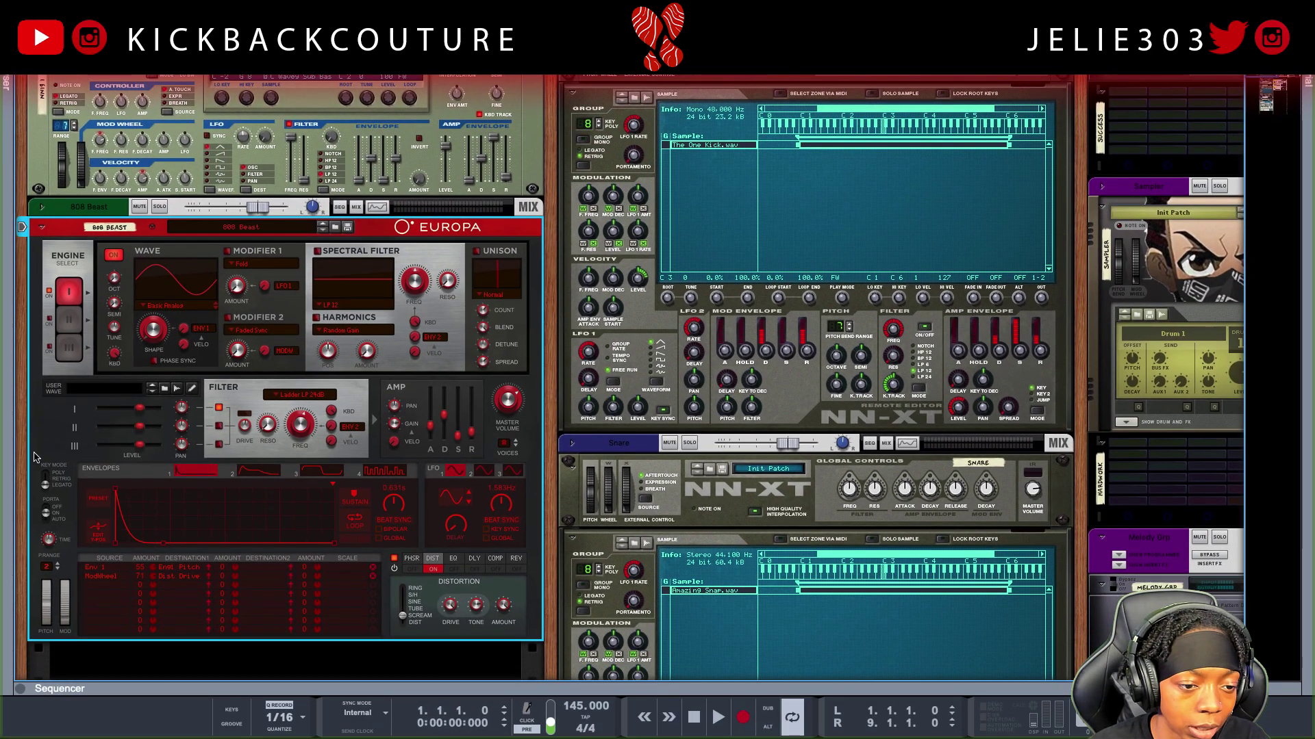
{"action": "scroll", "coordinate": [41, 466], "scroll_direction": "down", "scroll_amount": 2}
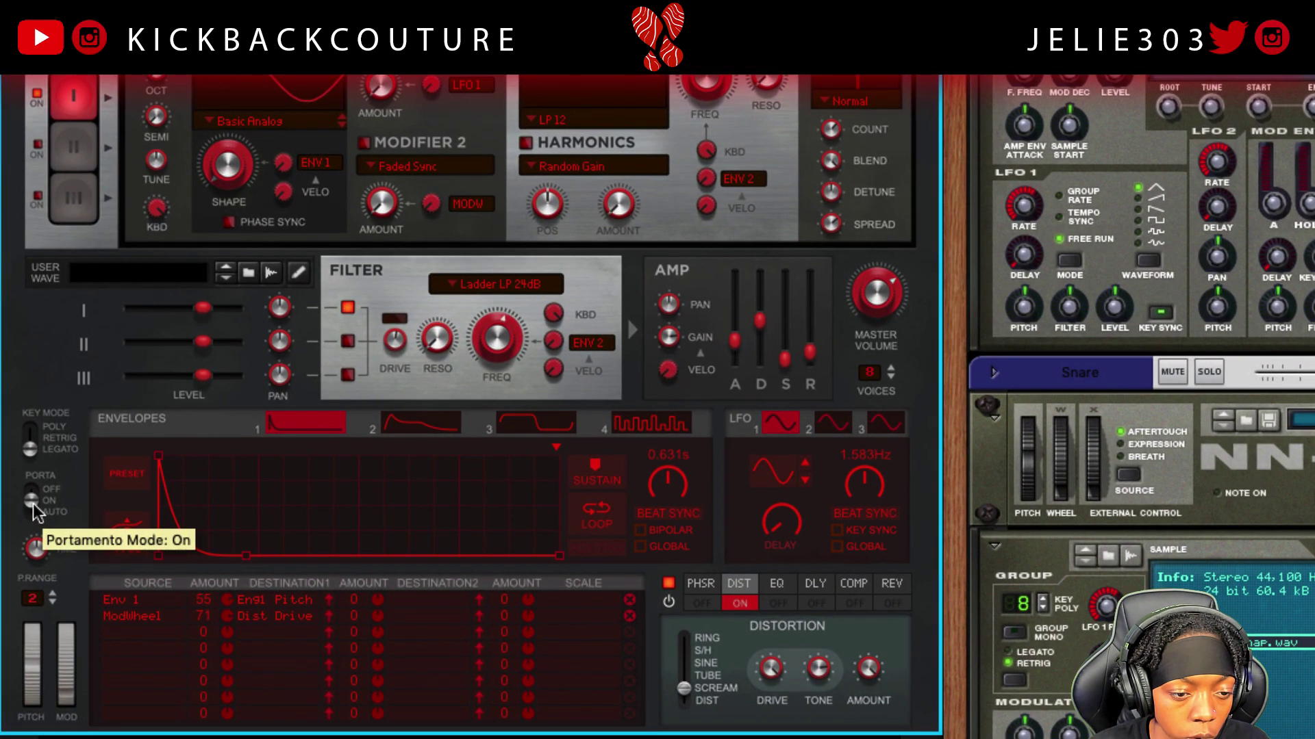
{"action": "left_click", "coordinate": [33, 449]}
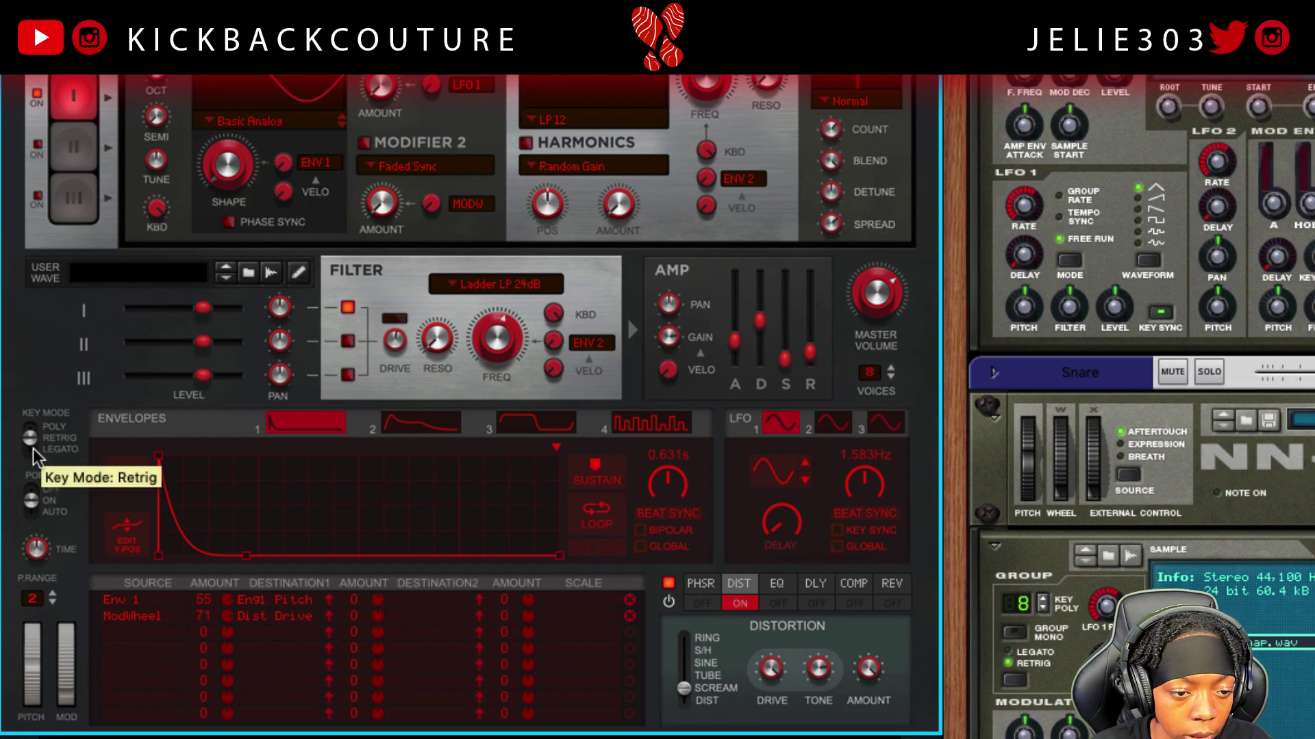
{"action": "left_click_drag", "start_coordinate": [33, 450], "coordinate": [36, 462]}
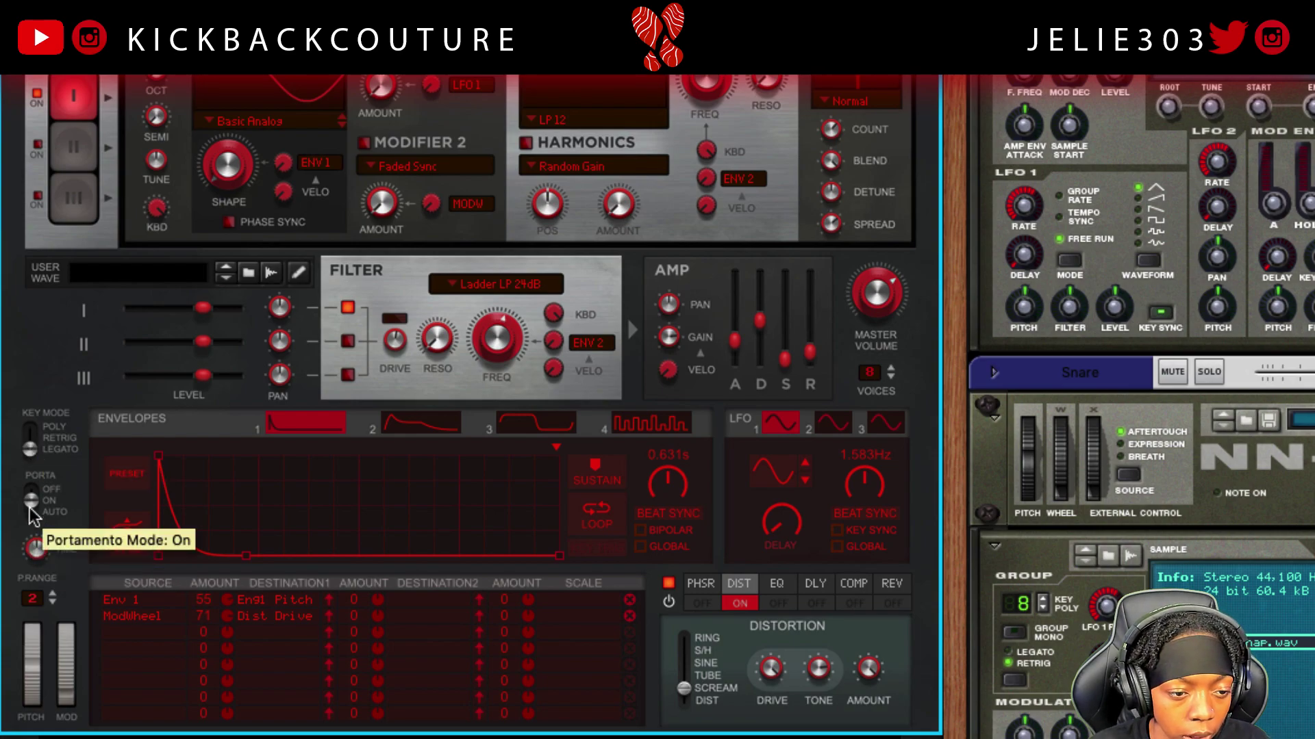
Step: Create an automation lane for the Europa's portamento time, move the eight-bar NN19 1 note clip onto the 808 Beast track and play it
{"action": "right_click", "coordinate": [38, 556]}
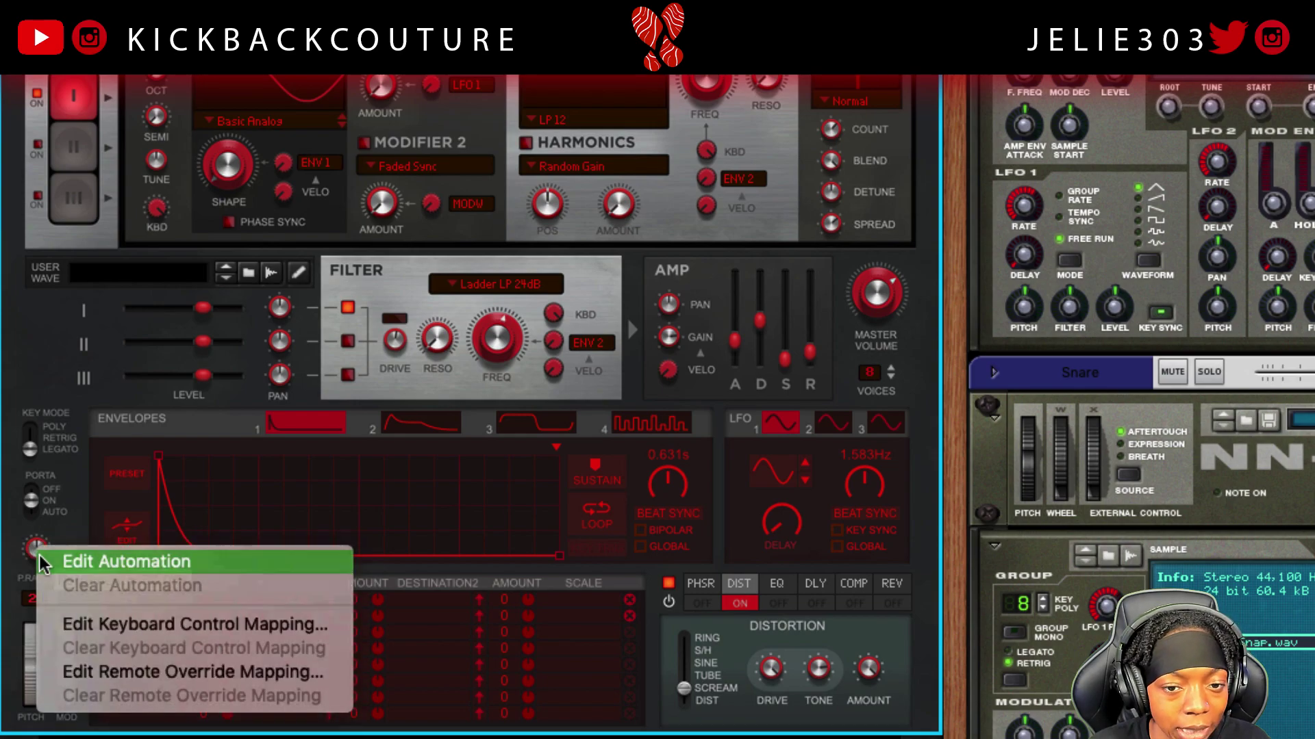
{"action": "left_click", "coordinate": [43, 563]}
{"action": "left_click_drag", "start_coordinate": [288, 324], "coordinate": [275, 352]}
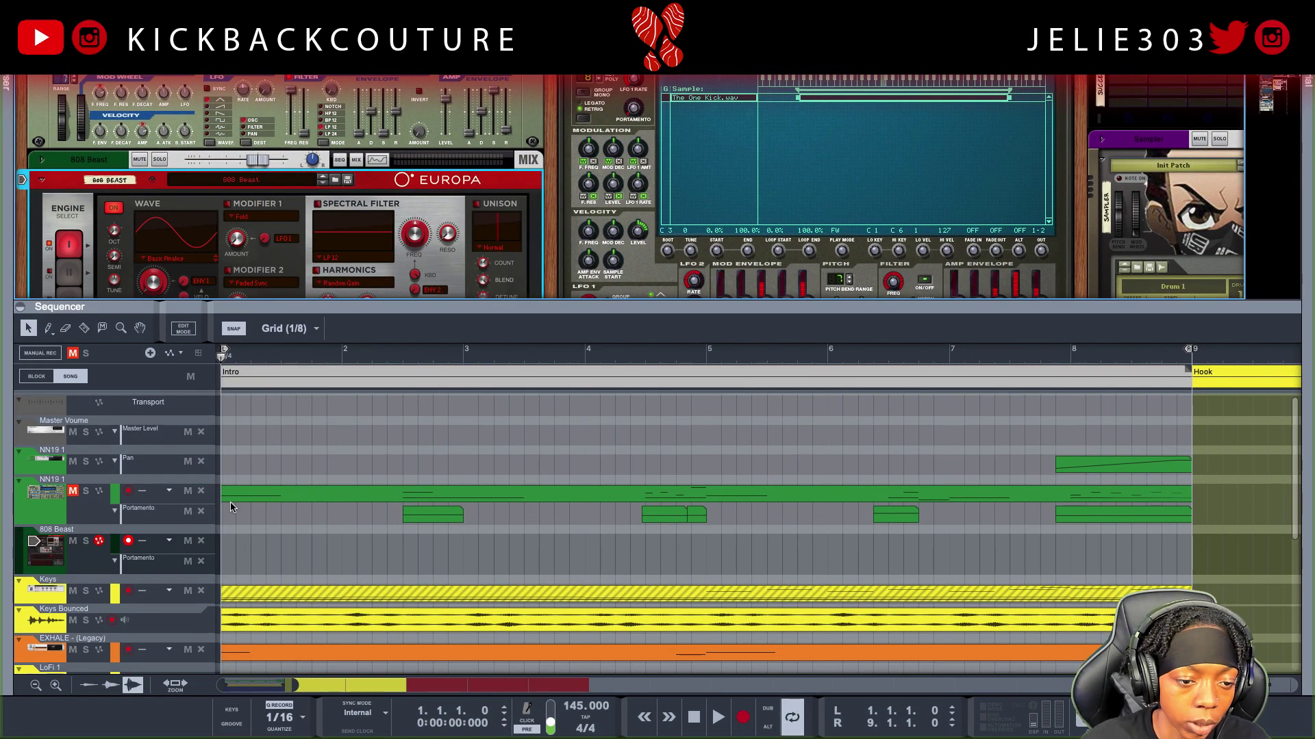
{"action": "left_click_drag", "start_coordinate": [254, 495], "coordinate": [258, 543]}
{"action": "key", "text": "space"}
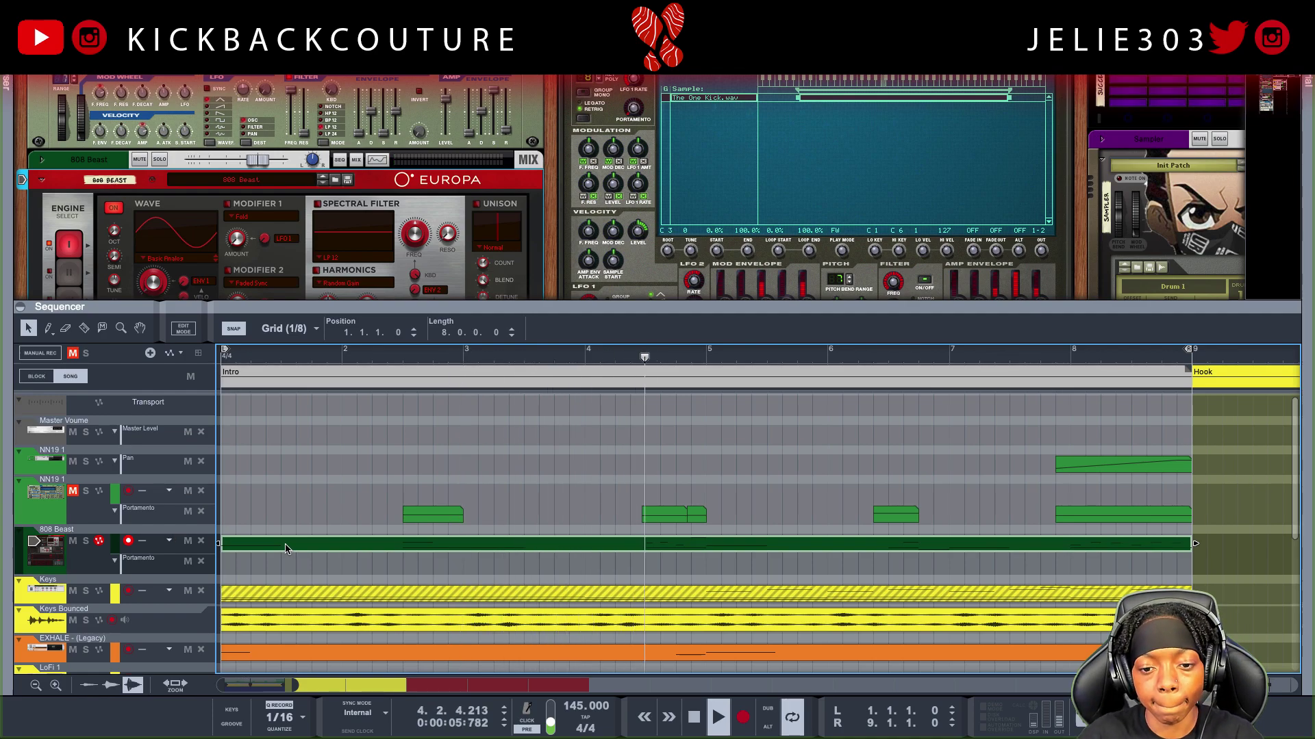
Step: Copy the Portamento clip at 2.3.1 to the 808 Beast's Portamento lane, enlarge that lane and open the copied clip for editing
{"action": "scroll", "coordinate": [378, 282], "scroll_direction": "down", "scroll_amount": 6}
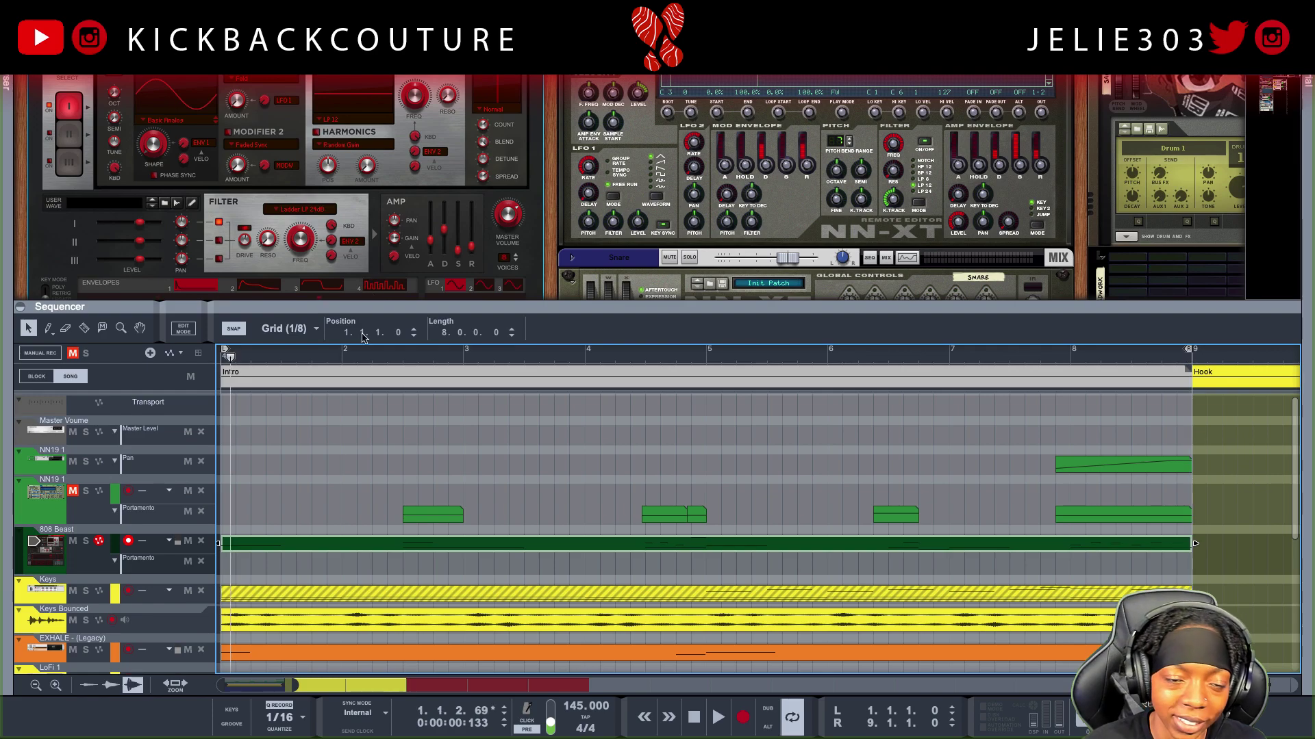
{"action": "left_click_drag", "start_coordinate": [438, 511], "coordinate": [456, 571]}
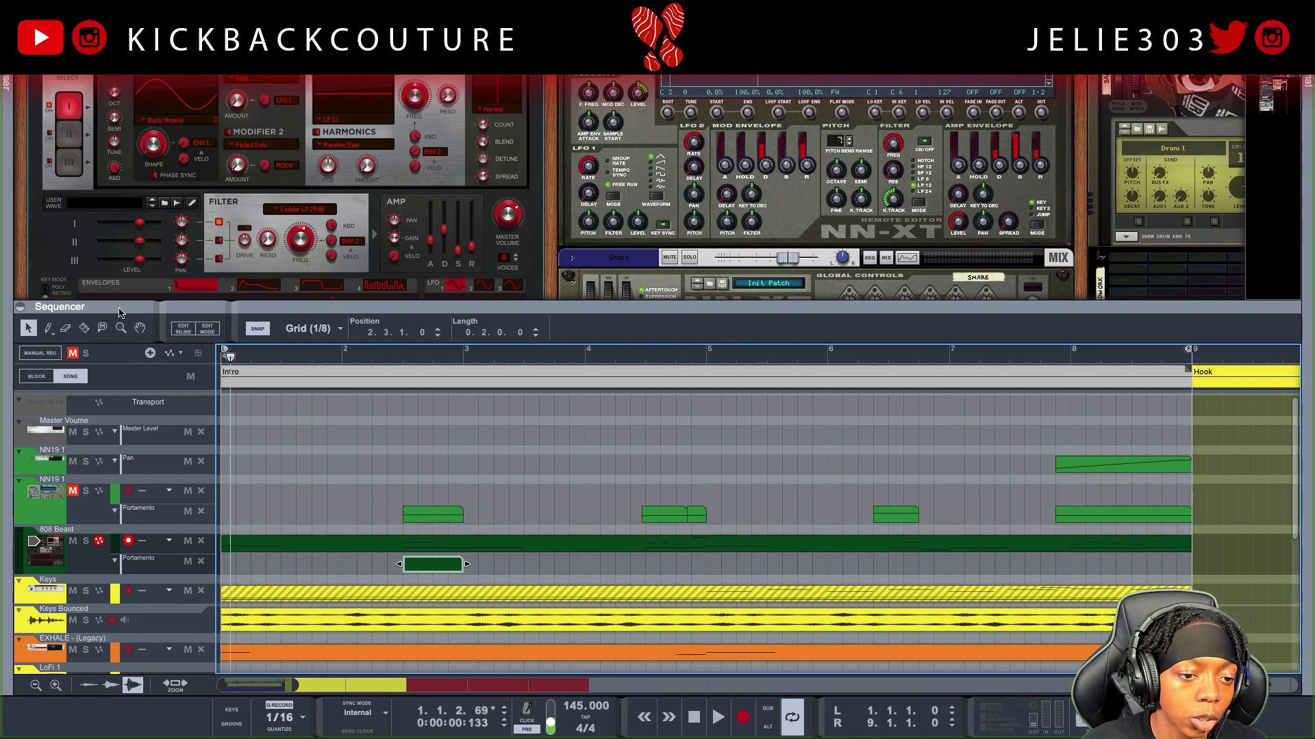
{"action": "left_click_drag", "start_coordinate": [131, 304], "coordinate": [123, 93]}
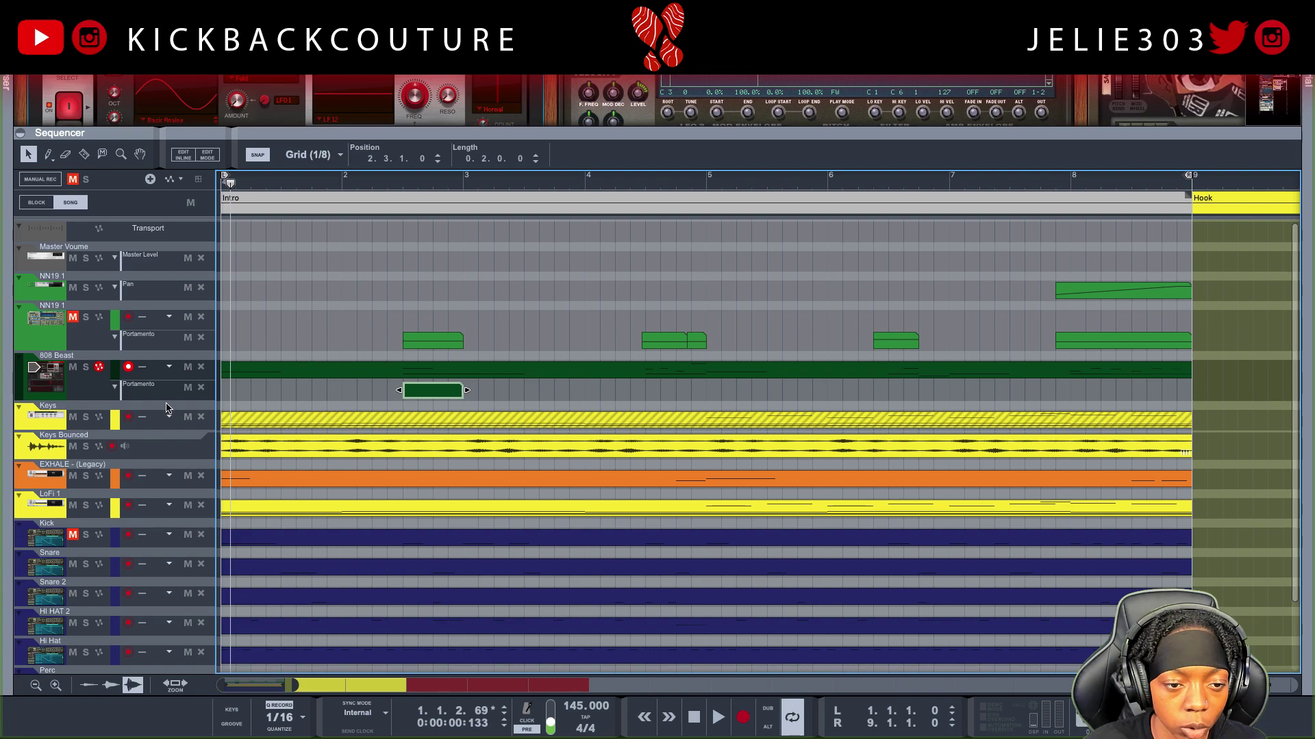
{"action": "left_click_drag", "start_coordinate": [172, 399], "coordinate": [170, 520]}
{"action": "double_click", "coordinate": [459, 588]}
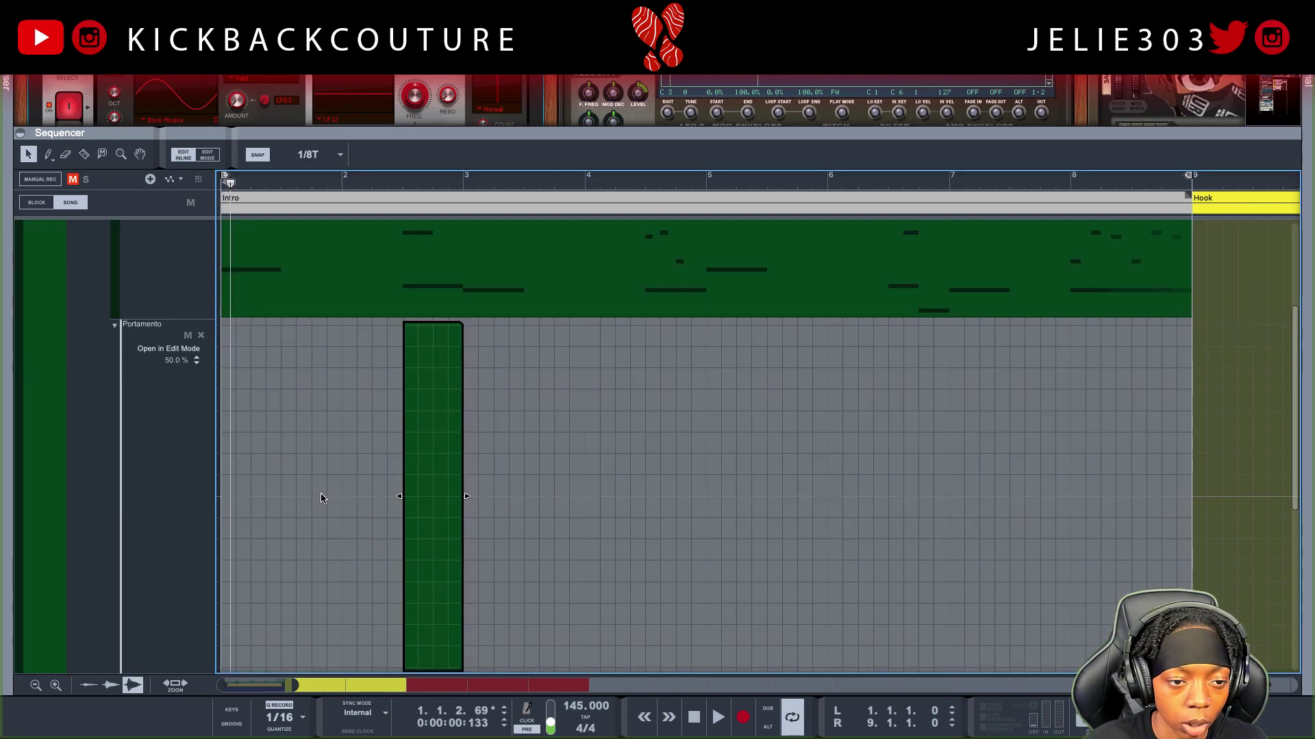
Step: Set the 808 Beast Portamento lane's static value to 0% and play back from the start
{"action": "double_click", "coordinate": [171, 360]}
{"action": "type", "text": "0"}
{"action": "key", "text": "Return"}
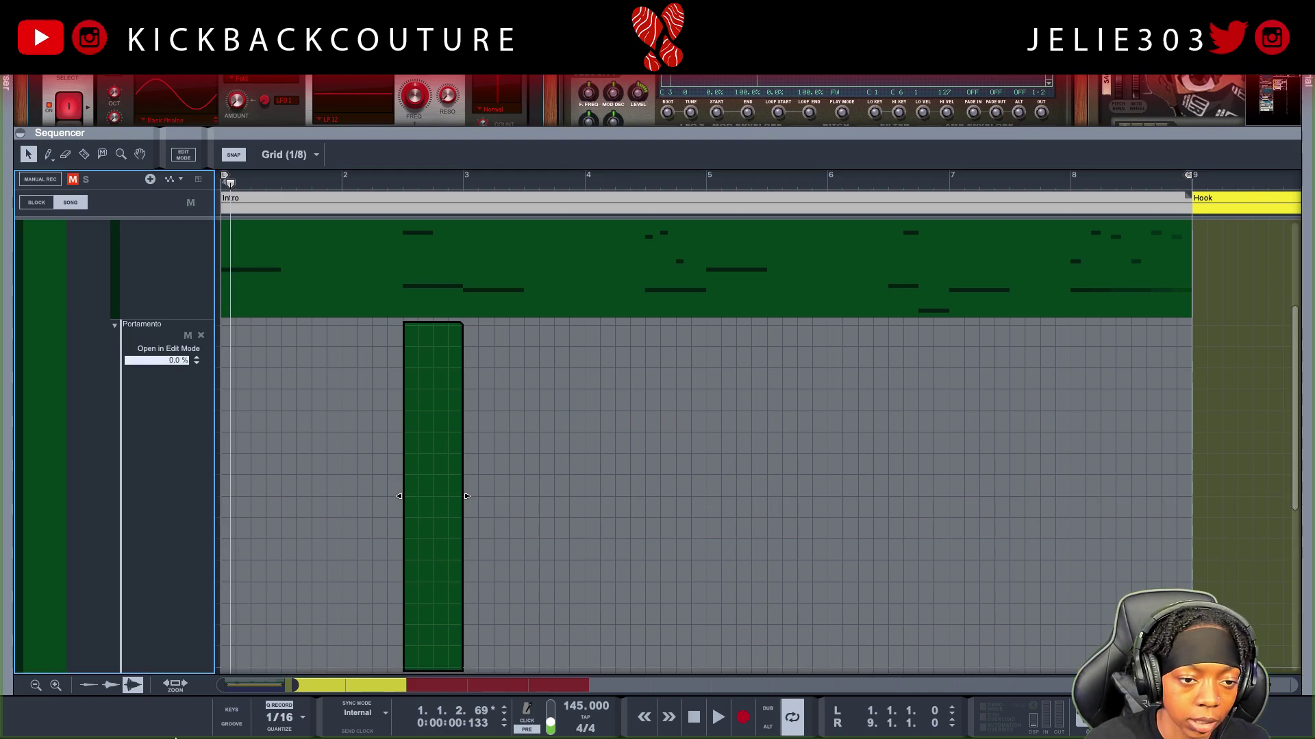
{"action": "key", "text": "space"}
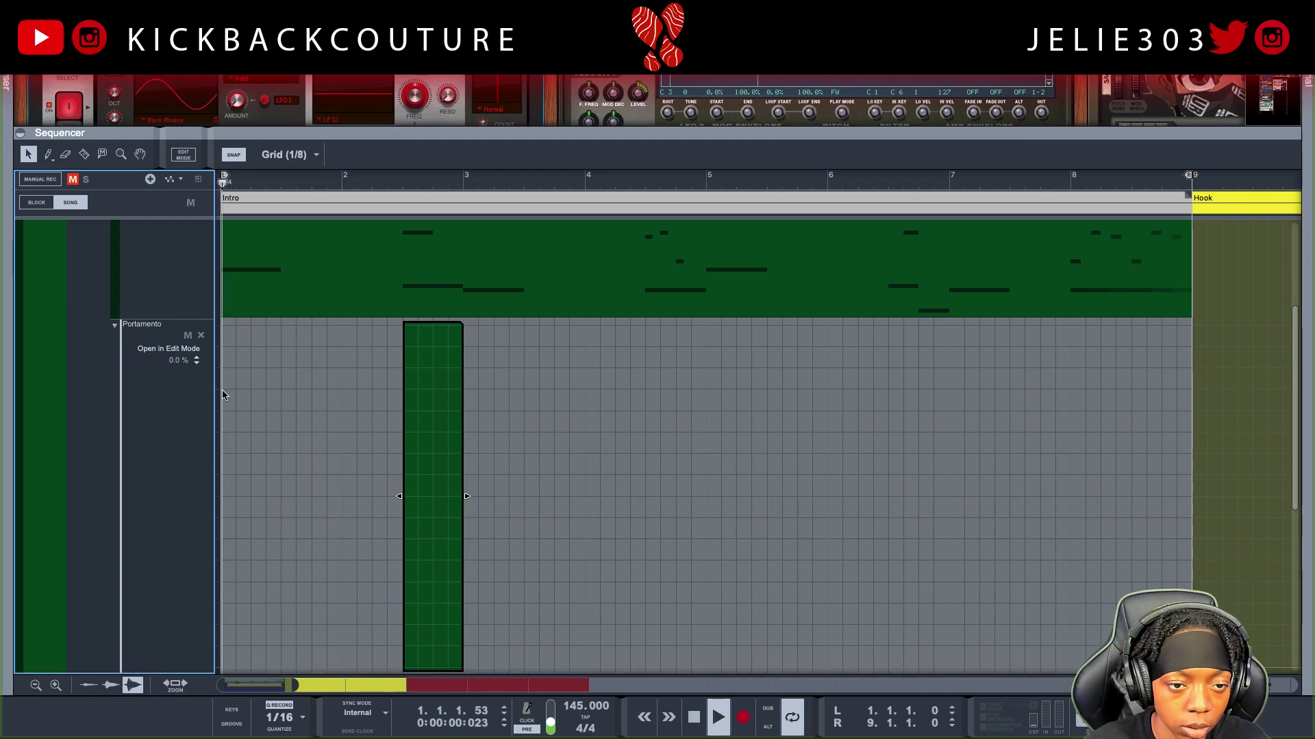
{"action": "key", "text": "space"}
Step: Adjust the Europa's master volume and play the song from the start
{"action": "left_click_drag", "start_coordinate": [477, 127], "coordinate": [478, 221]}
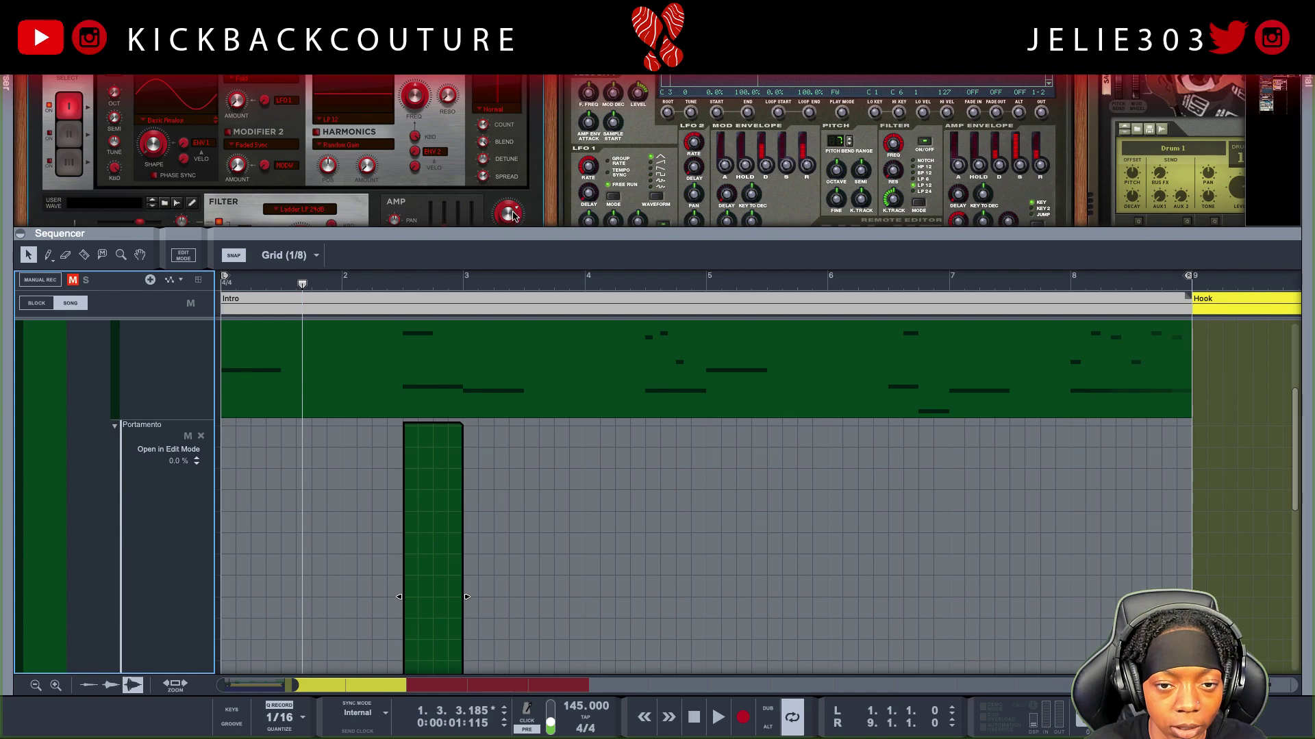
{"action": "left_click", "coordinate": [513, 215]}
{"action": "key", "text": "shift+Return"}
{"action": "key", "text": "space"}
{"action": "left_click_drag", "start_coordinate": [515, 226], "coordinate": [490, 149]}
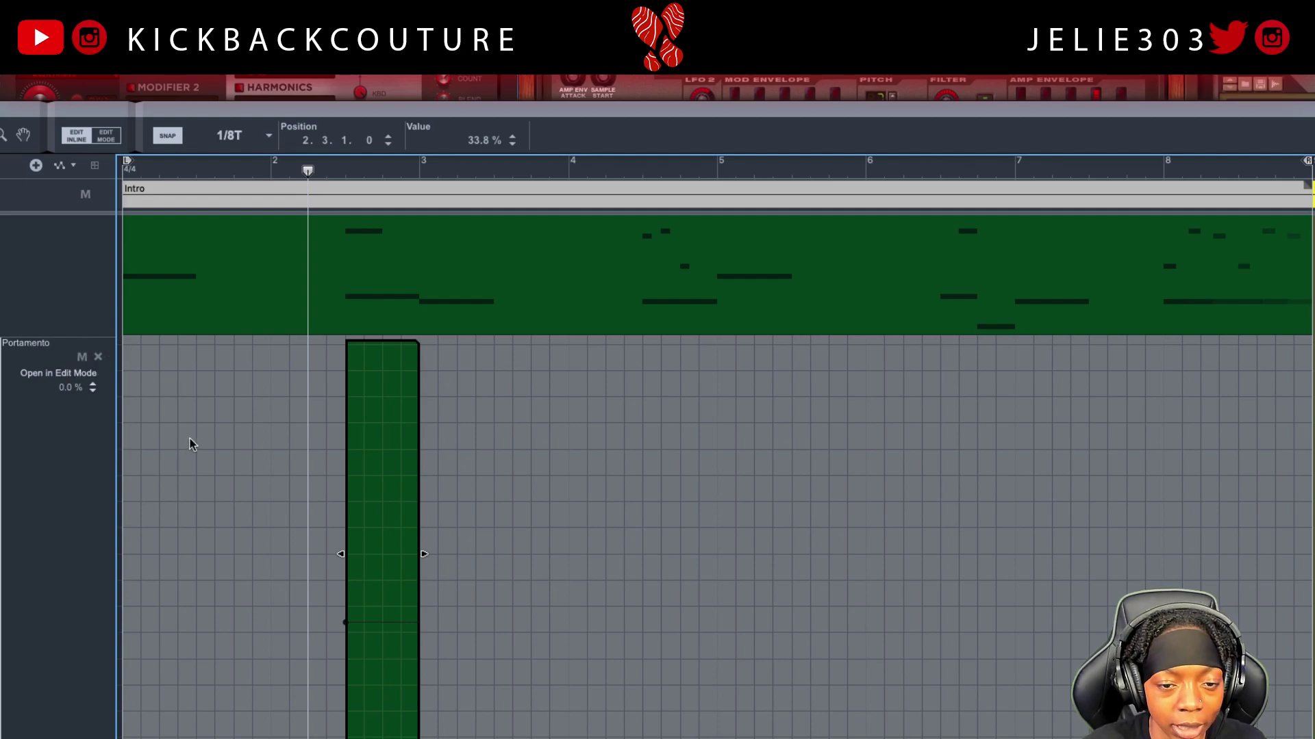
Step: Raise the 808 Beast's portamento automation point at 2.3.1 to 60.0% and replay the bar 2 slide
{"action": "left_click_drag", "start_coordinate": [363, 601], "coordinate": [336, 674]}
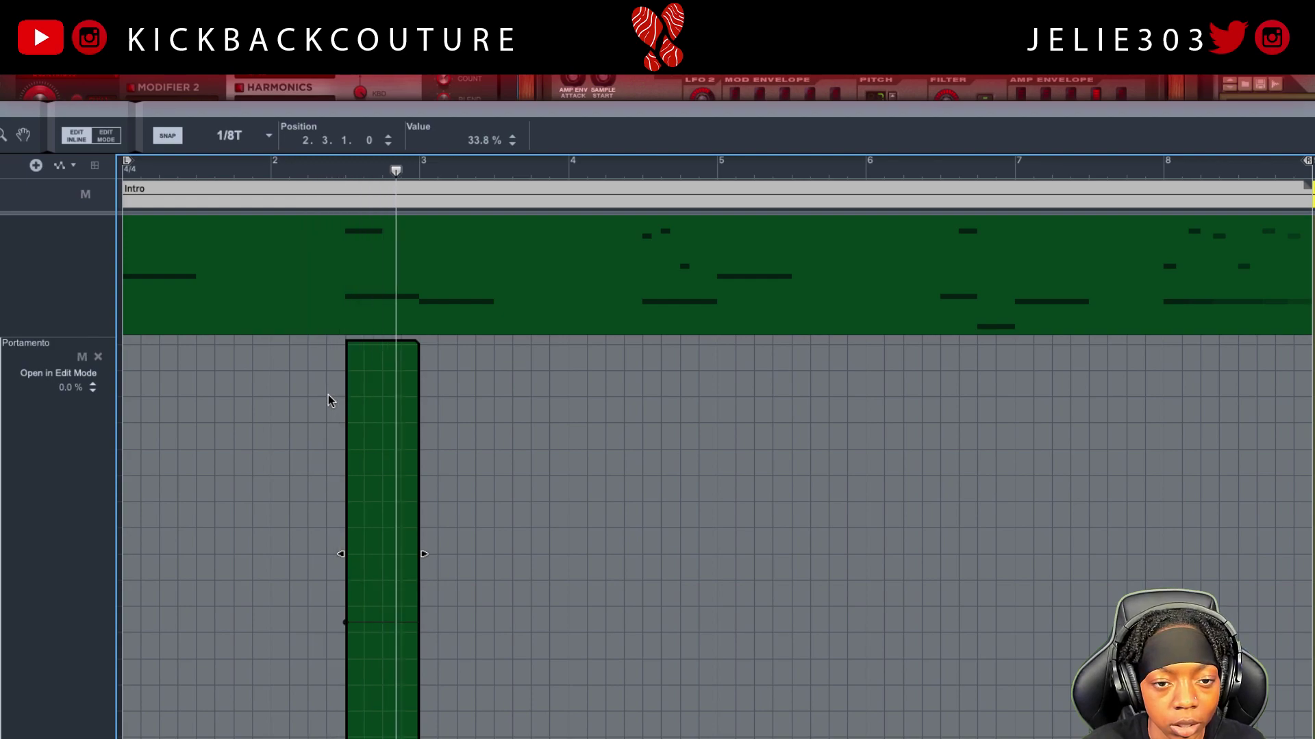
{"action": "left_click", "coordinate": [332, 169]}
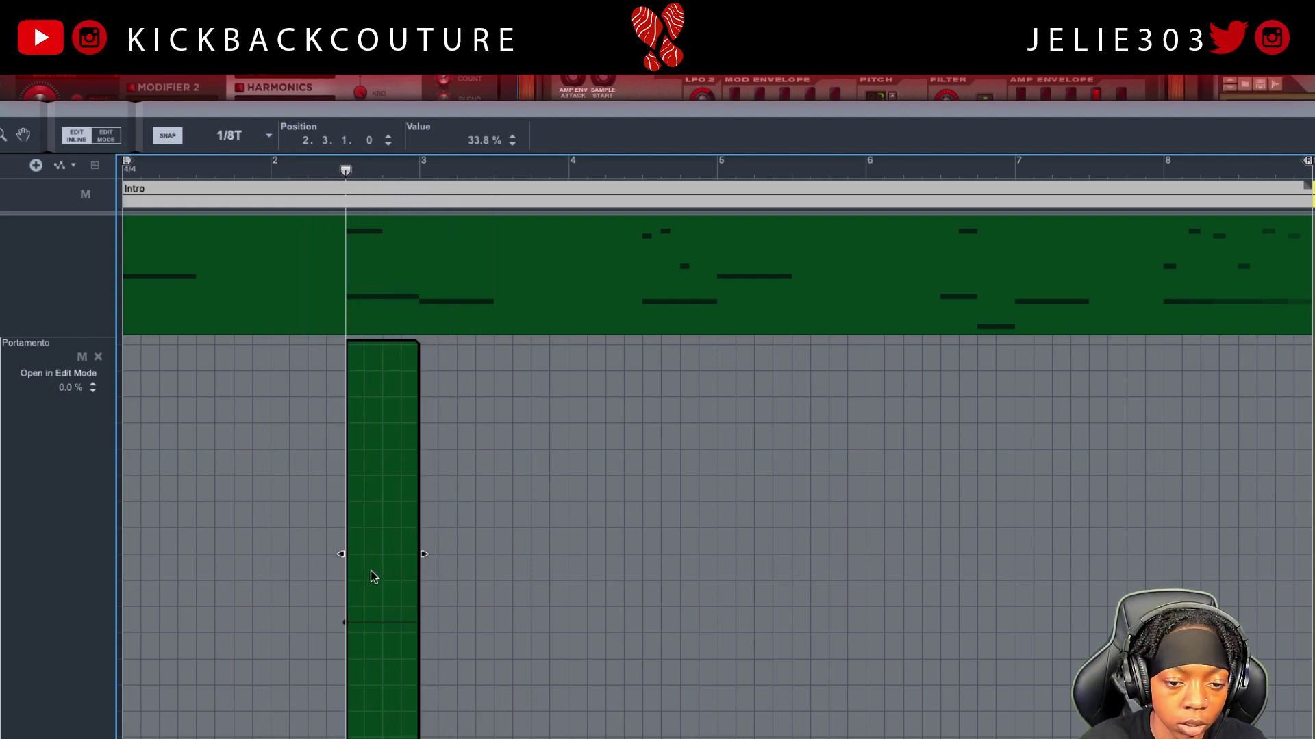
{"action": "left_click", "coordinate": [350, 615]}
{"action": "left_click_drag", "start_coordinate": [345, 624], "coordinate": [347, 607]}
{"action": "left_click_drag", "start_coordinate": [350, 547], "coordinate": [349, 500]}
{"action": "left_click", "coordinate": [308, 173]}
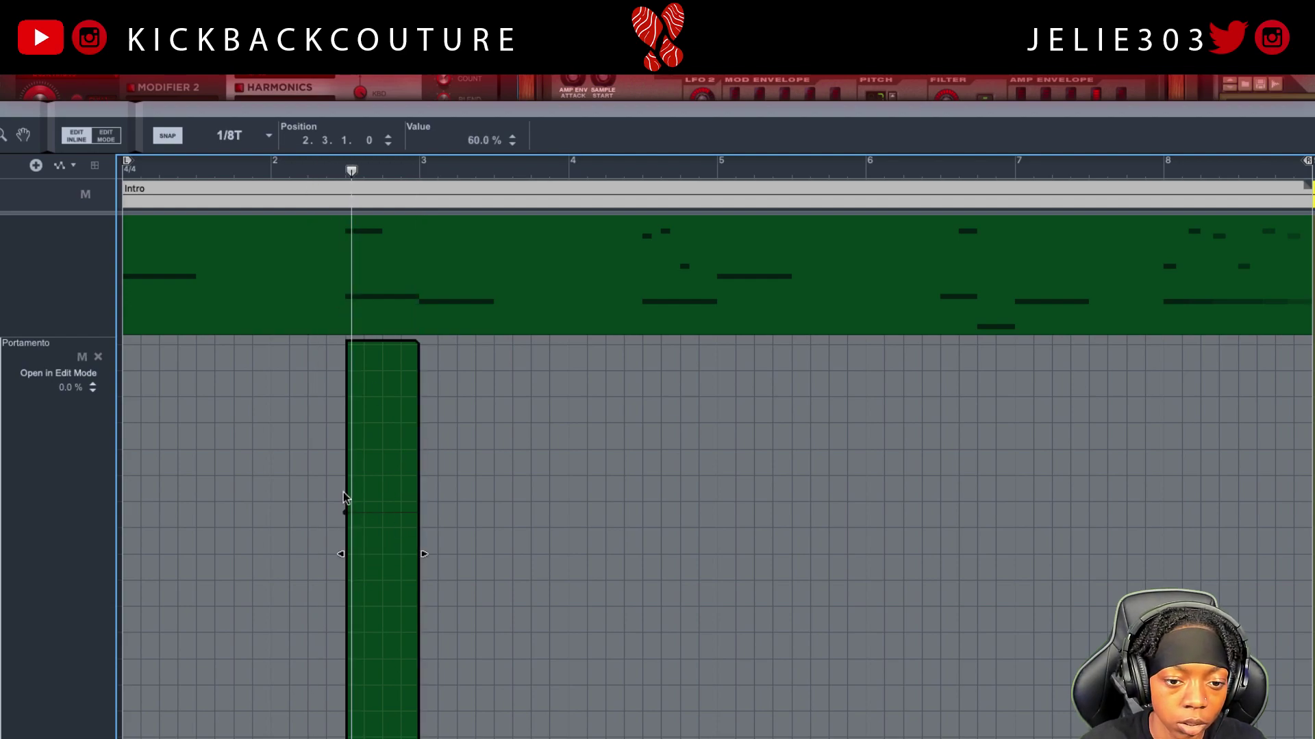
{"action": "left_click", "coordinate": [247, 168]}
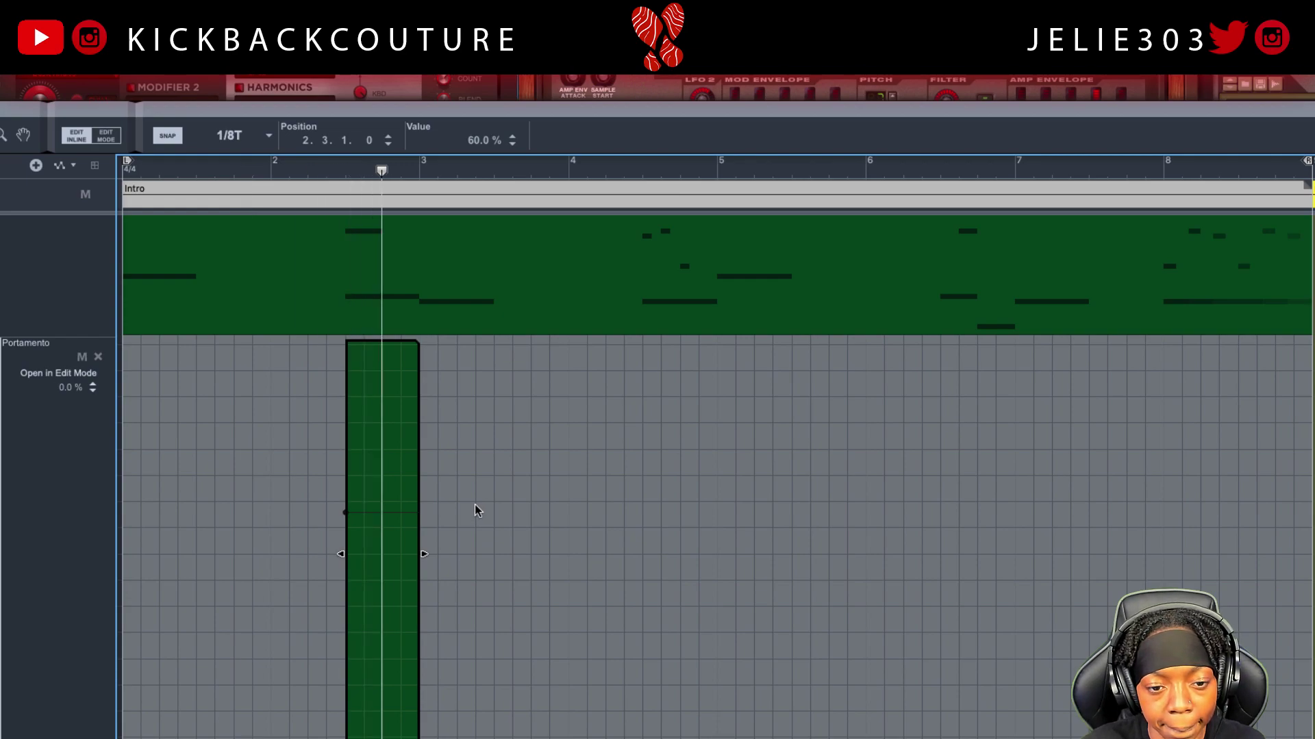
Step: Draw a Portamento clip from 4.2.3.160 to about 5.3.1, add a 41.8% point at its start and play it
{"action": "left_click", "coordinate": [643, 489]}
{"action": "left_click_drag", "start_coordinate": [640, 557], "coordinate": [786, 560]}
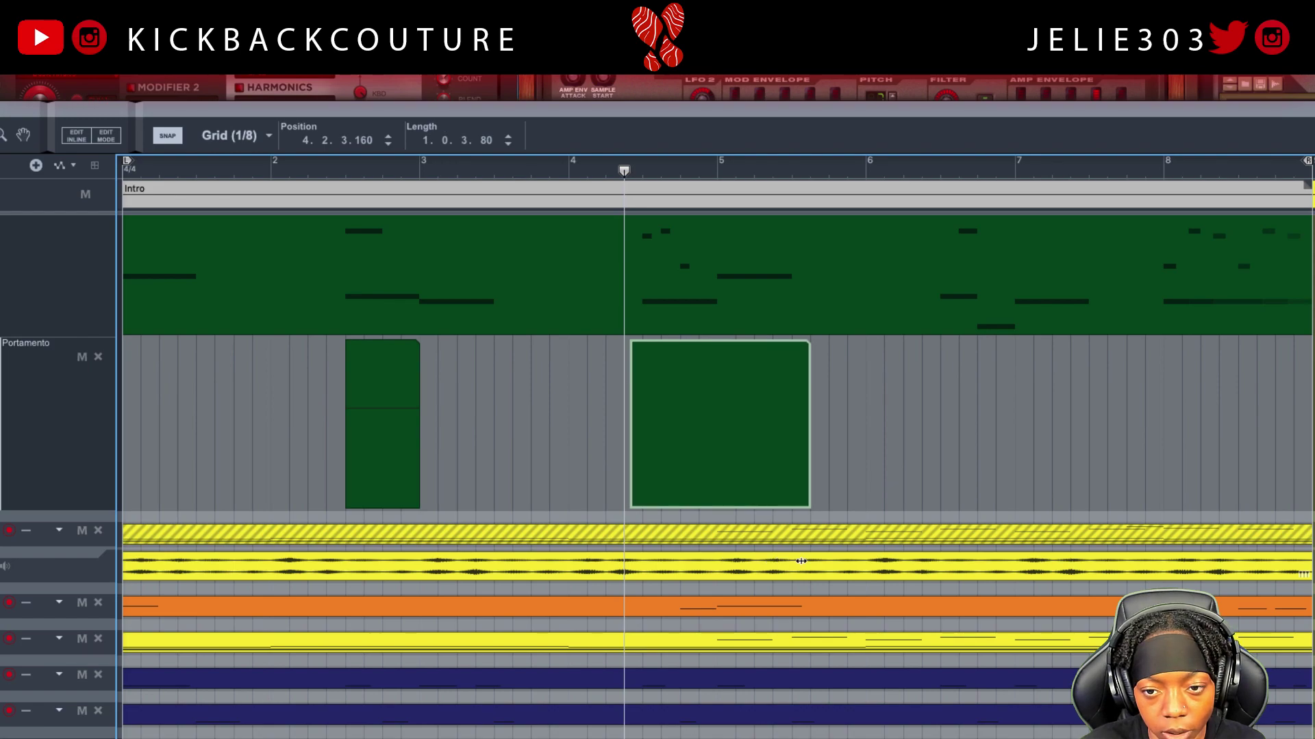
{"action": "double_click", "coordinate": [660, 373]}
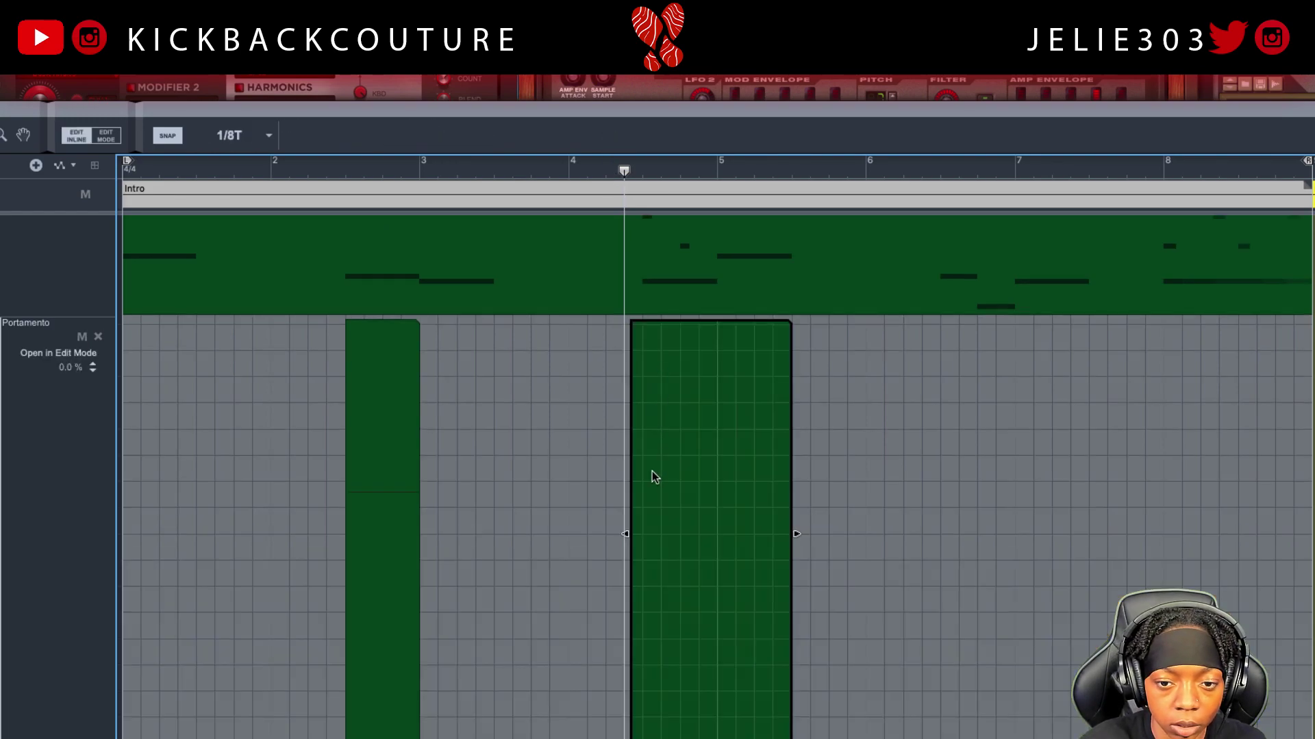
{"action": "left_click", "coordinate": [630, 569]}
{"action": "left_click", "coordinate": [521, 176]}
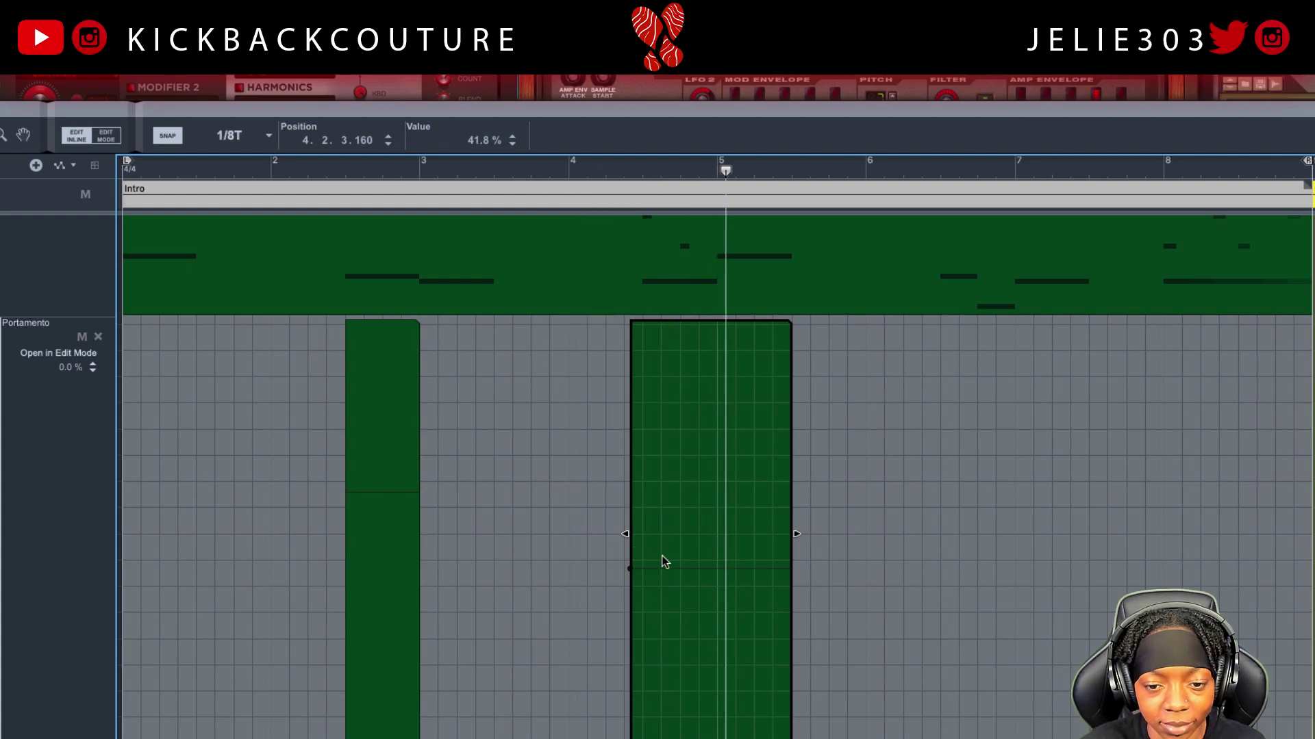
Step: Try 24.8% for the portamento point at 4.2.3.160 during playback and set it to 58.8%
{"action": "left_click_drag", "start_coordinate": [474, 141], "coordinate": [474, 203]}
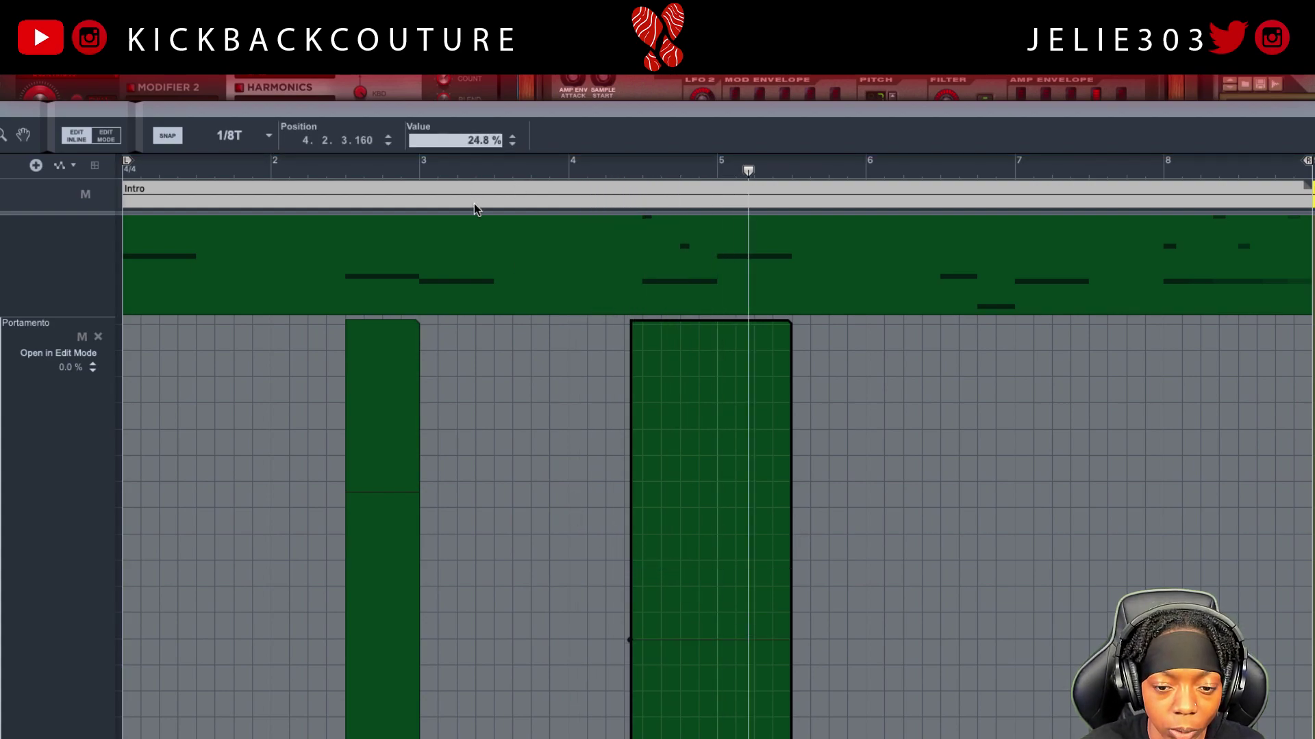
{"action": "left_click", "coordinate": [573, 173]}
{"action": "key", "text": "space"}
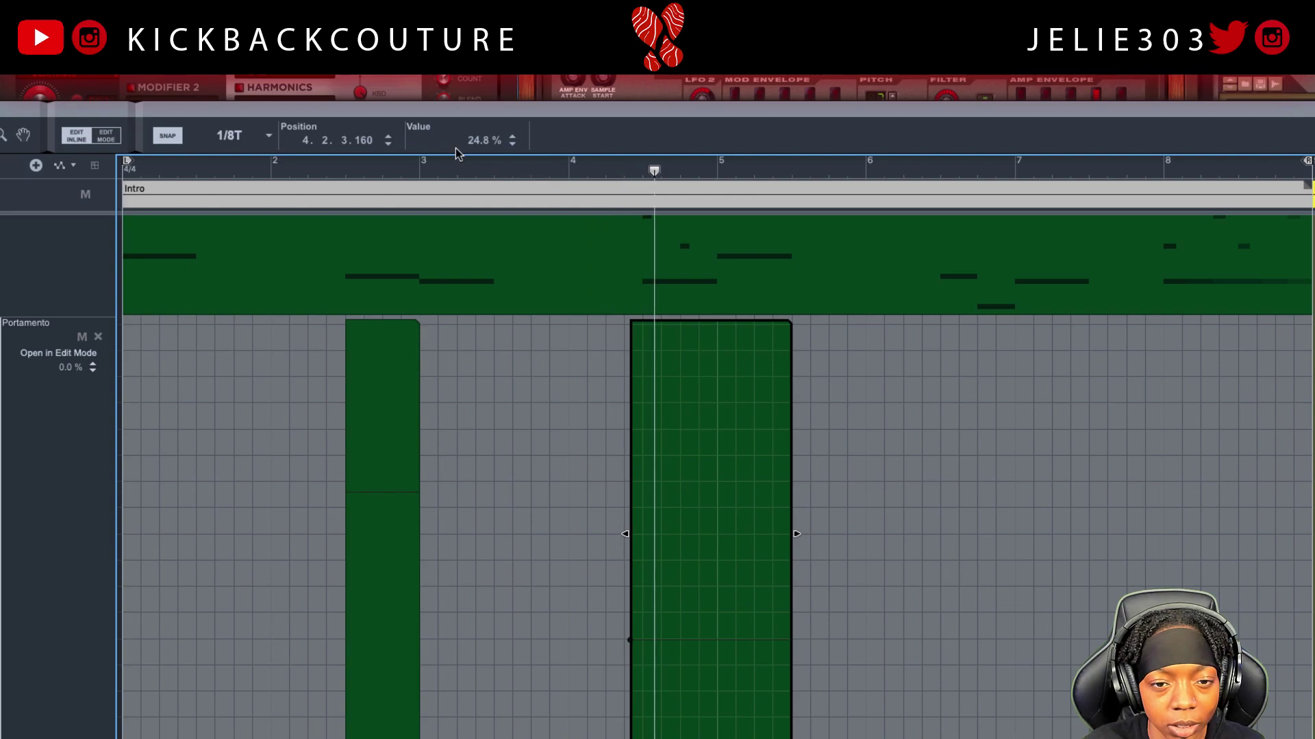
{"action": "left_click_drag", "start_coordinate": [466, 141], "coordinate": [470, 84]}
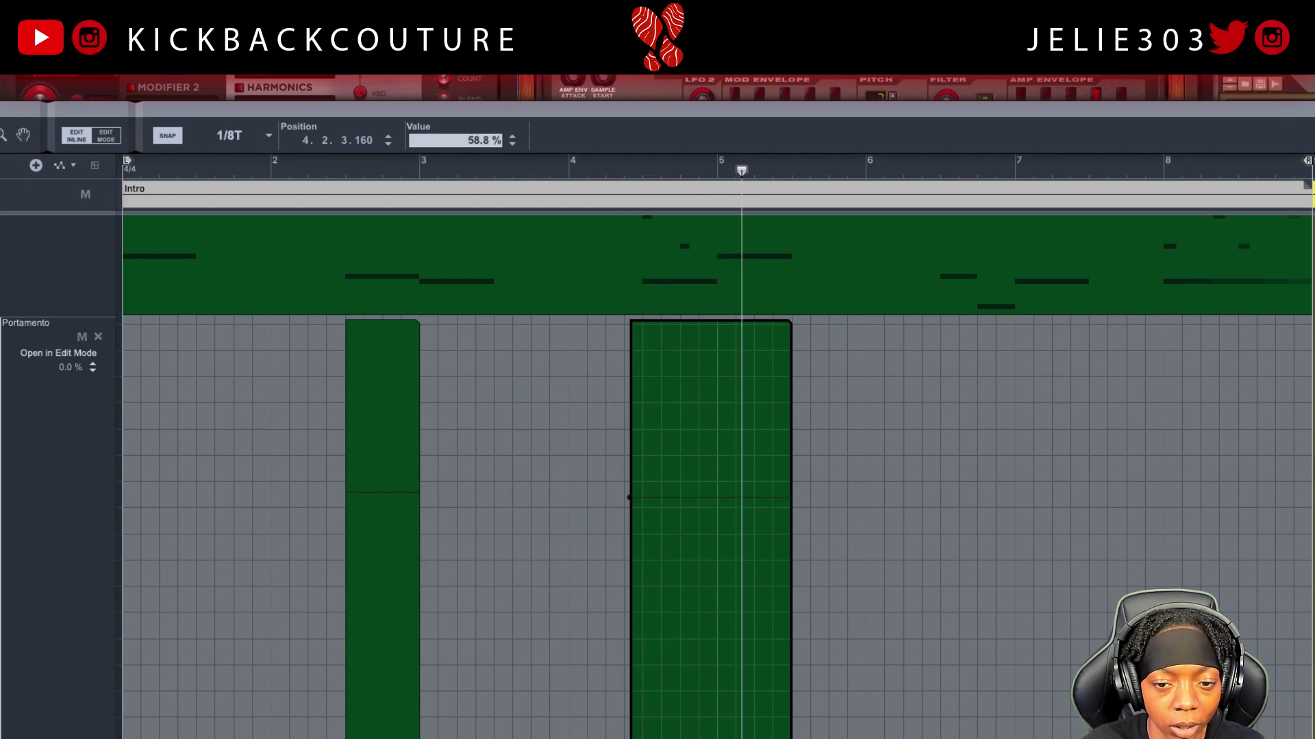
Step: Replay the bar 4 slide and lower the portamento point at 4.2.3.160 to 16.8%
{"action": "left_click", "coordinate": [532, 168]}
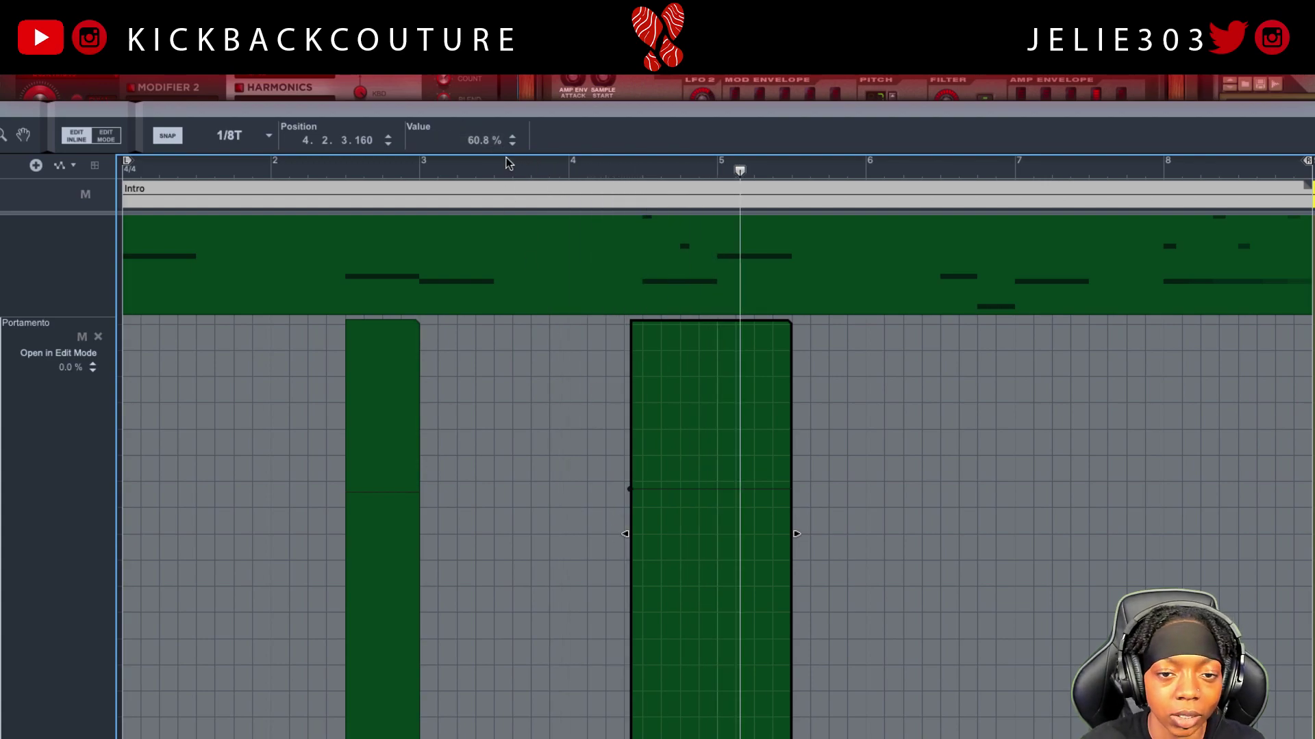
{"action": "left_click_drag", "start_coordinate": [473, 140], "coordinate": [477, 194]}
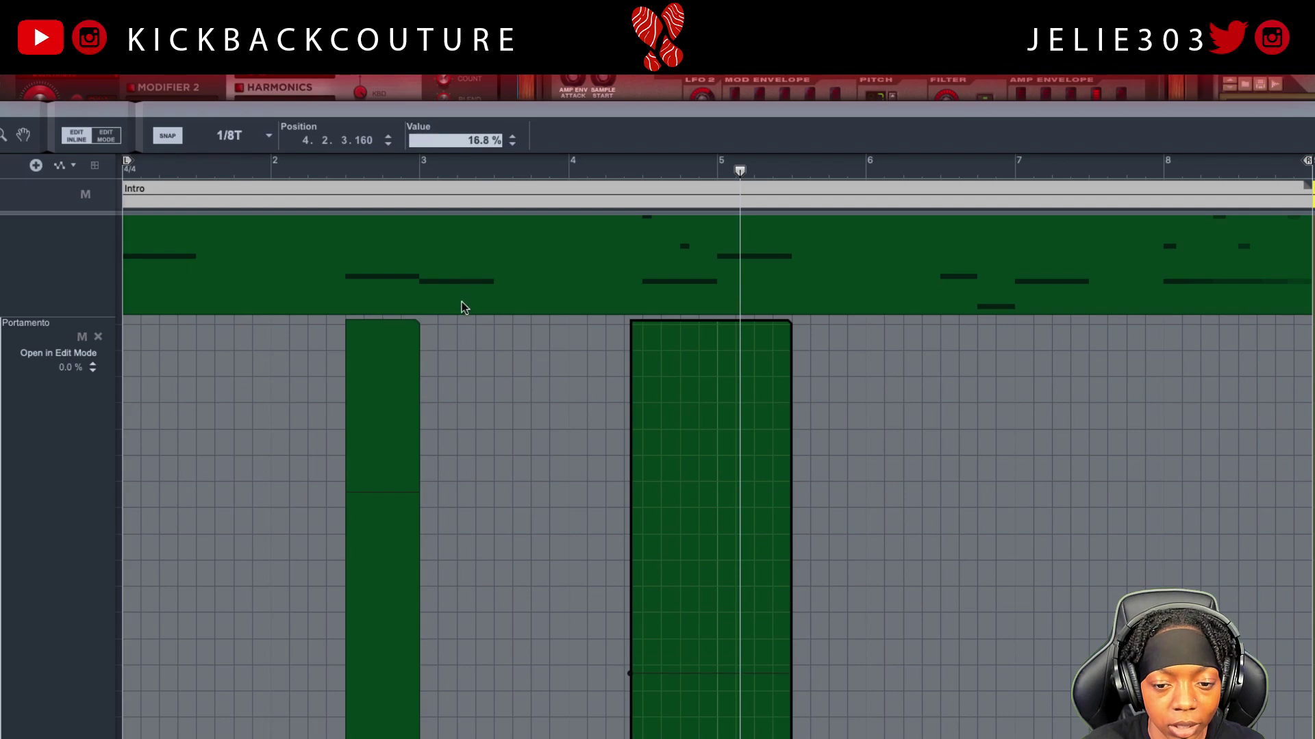
{"action": "left_click_drag", "start_coordinate": [463, 304], "coordinate": [463, 306]}
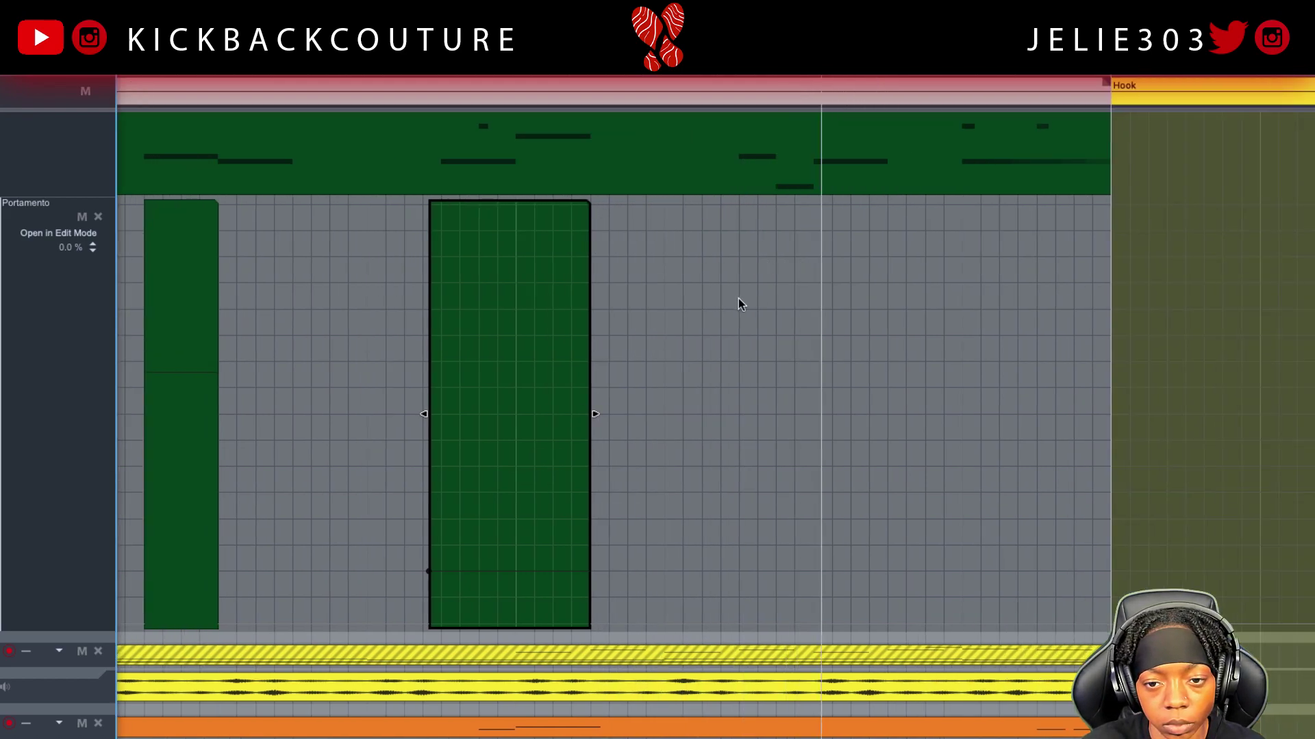
Step: Draw a Portamento clip over the bar 6 slide notes up to bar 7, add a point at its start and play it
{"action": "left_click", "coordinate": [738, 336]}
{"action": "left_click_drag", "start_coordinate": [747, 416], "coordinate": [818, 426]}
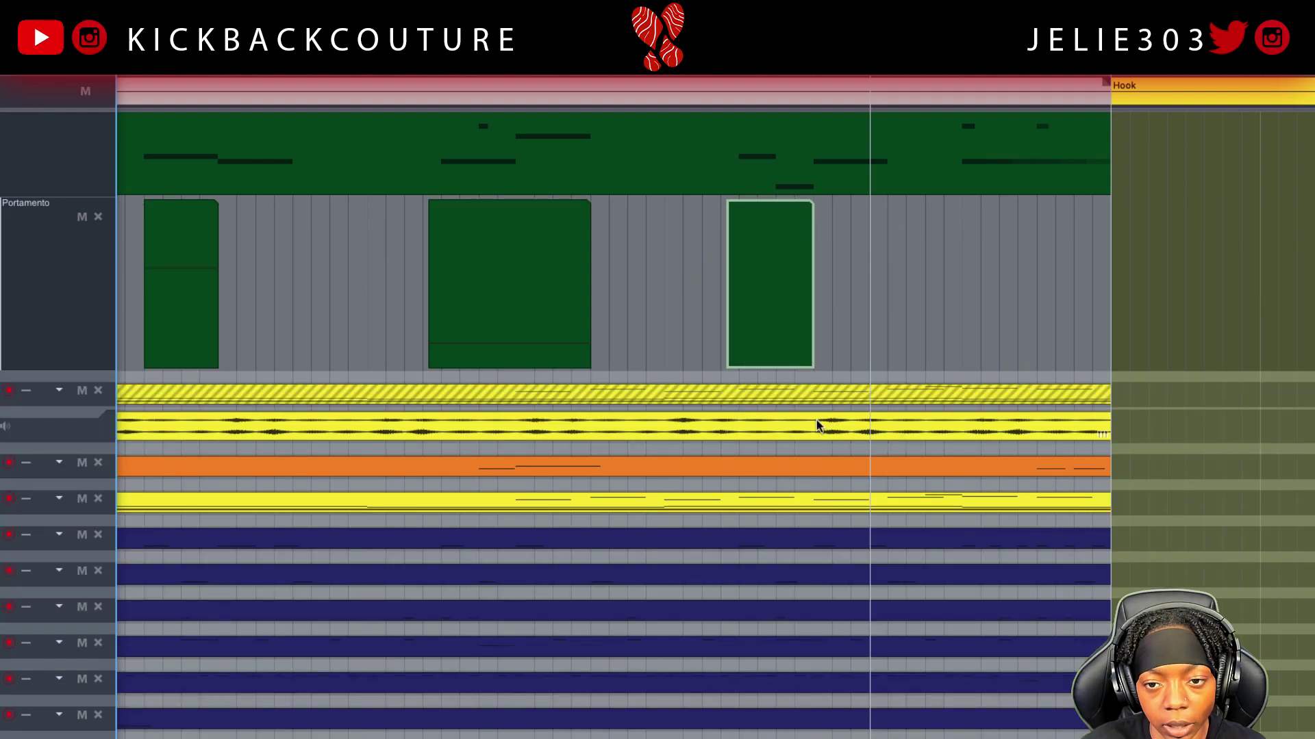
{"action": "double_click", "coordinate": [734, 286]}
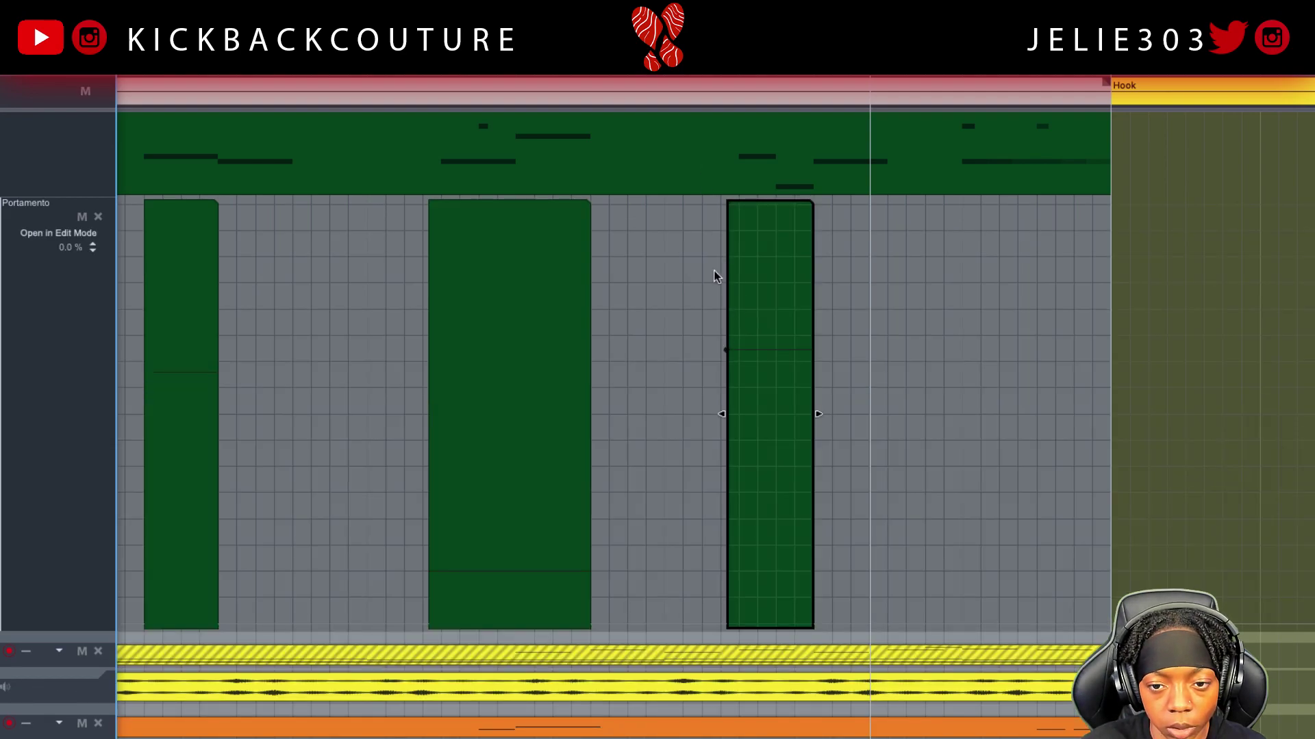
{"action": "left_click", "coordinate": [594, 66]}
{"action": "key", "text": "space"}
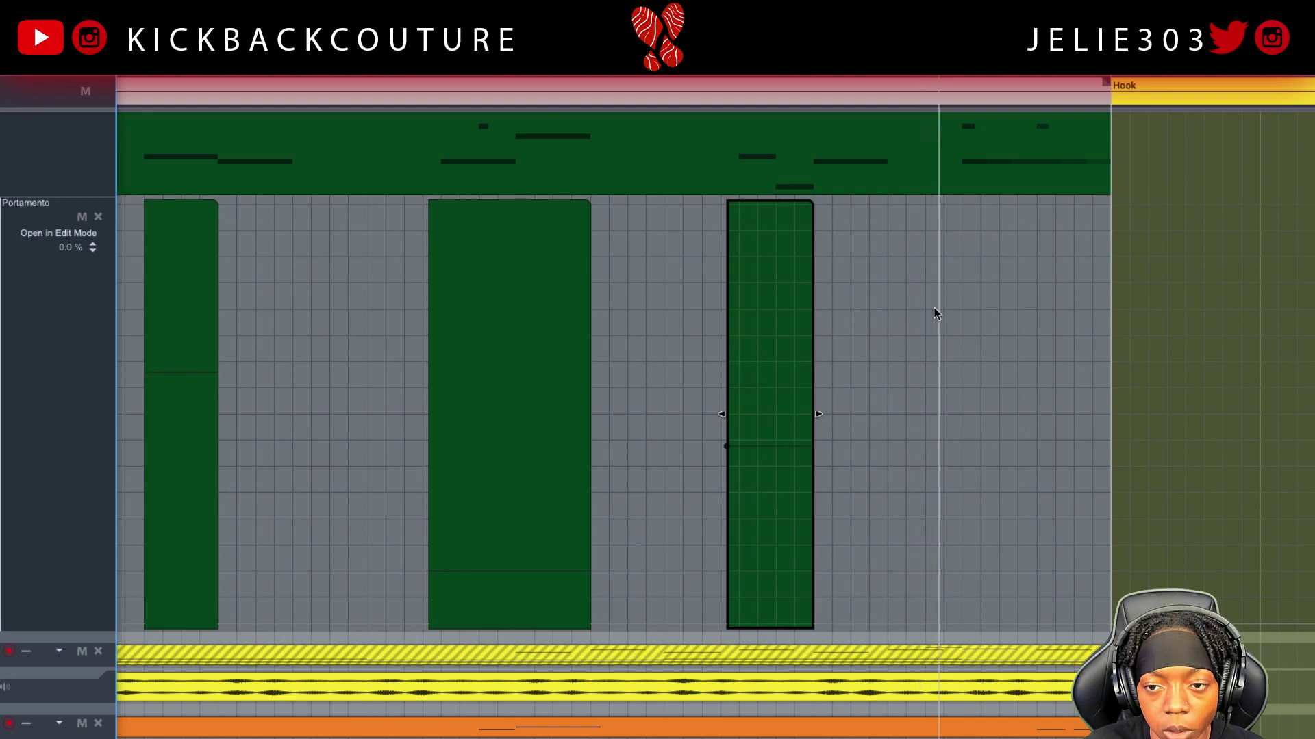
Step: Draw a Portamento clip from bar 8 to the end of the Intro, add a point at its start and play it
{"action": "scroll", "coordinate": [935, 309], "scroll_direction": "right", "scroll_amount": 4}
{"action": "scroll", "coordinate": [851, 355], "scroll_direction": "up", "scroll_amount": 1}
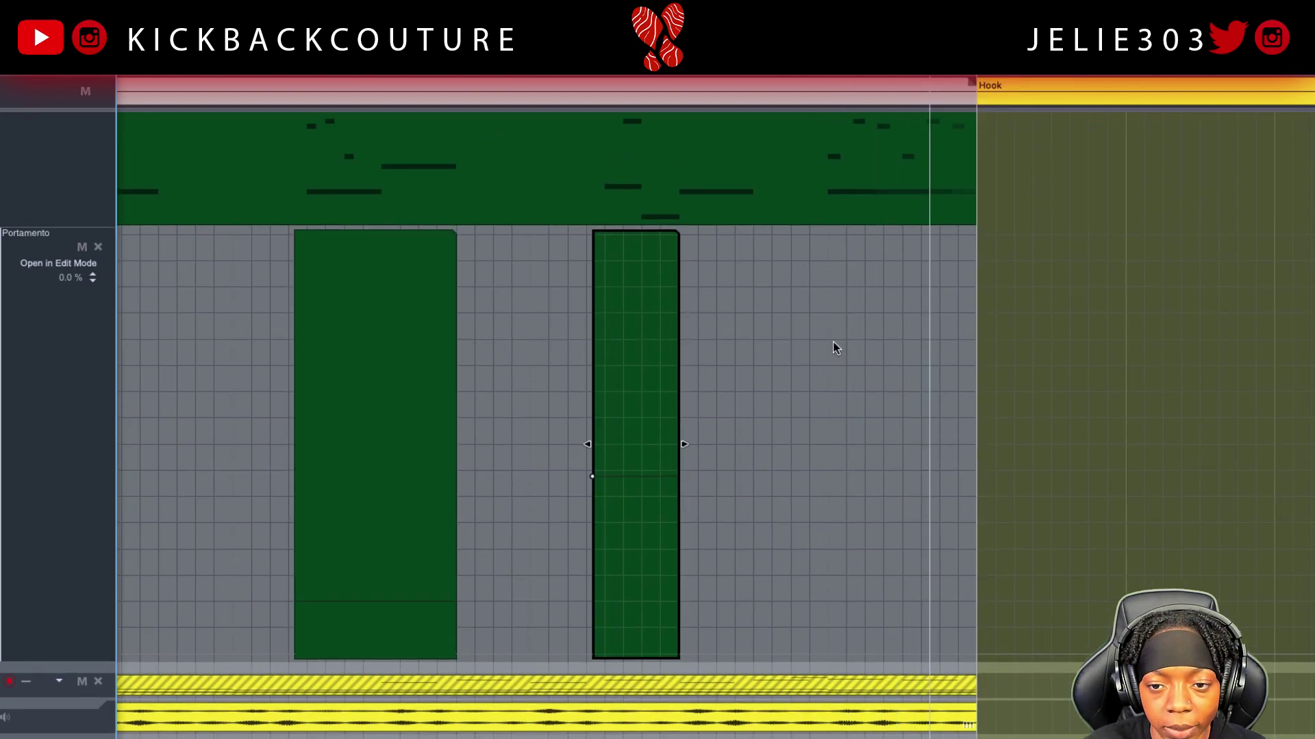
{"action": "left_click", "coordinate": [833, 343]}
{"action": "left_click_drag", "start_coordinate": [847, 446], "coordinate": [973, 455]}
{"action": "double_click", "coordinate": [854, 340]}
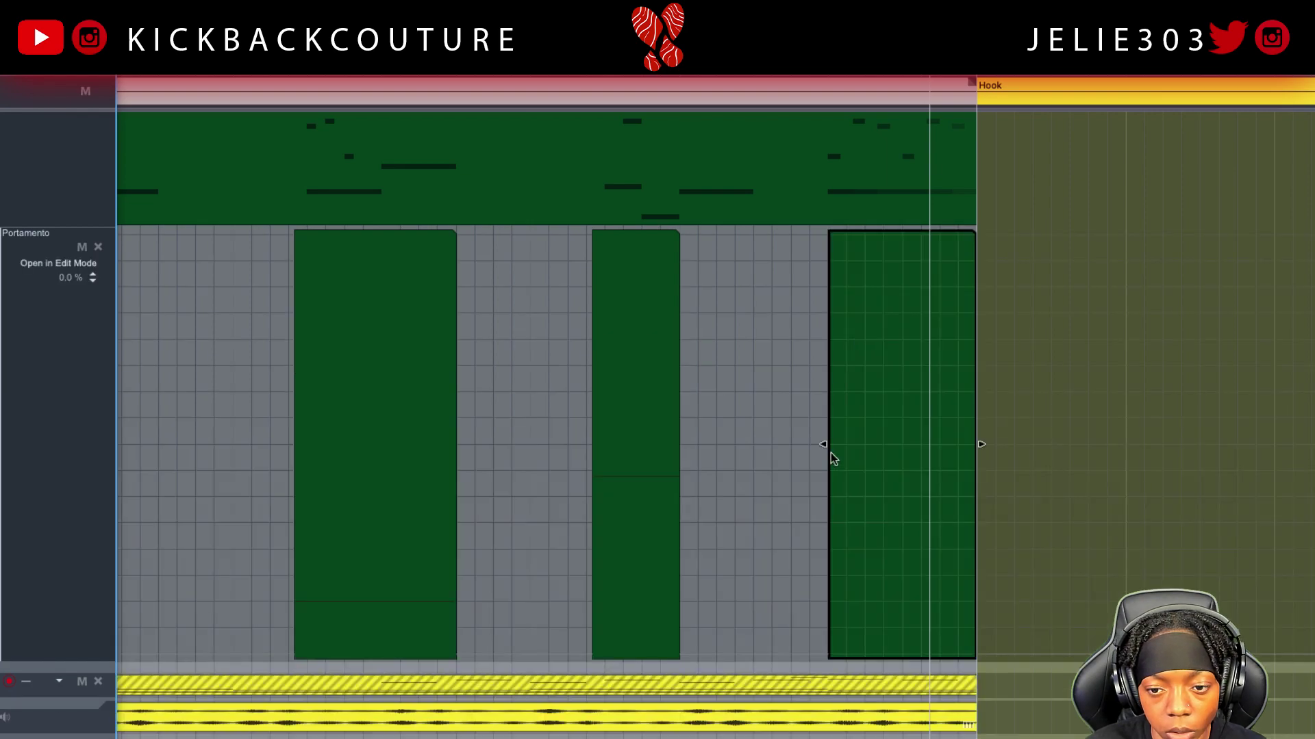
{"action": "left_click", "coordinate": [829, 513]}
{"action": "left_click", "coordinate": [725, 76]}
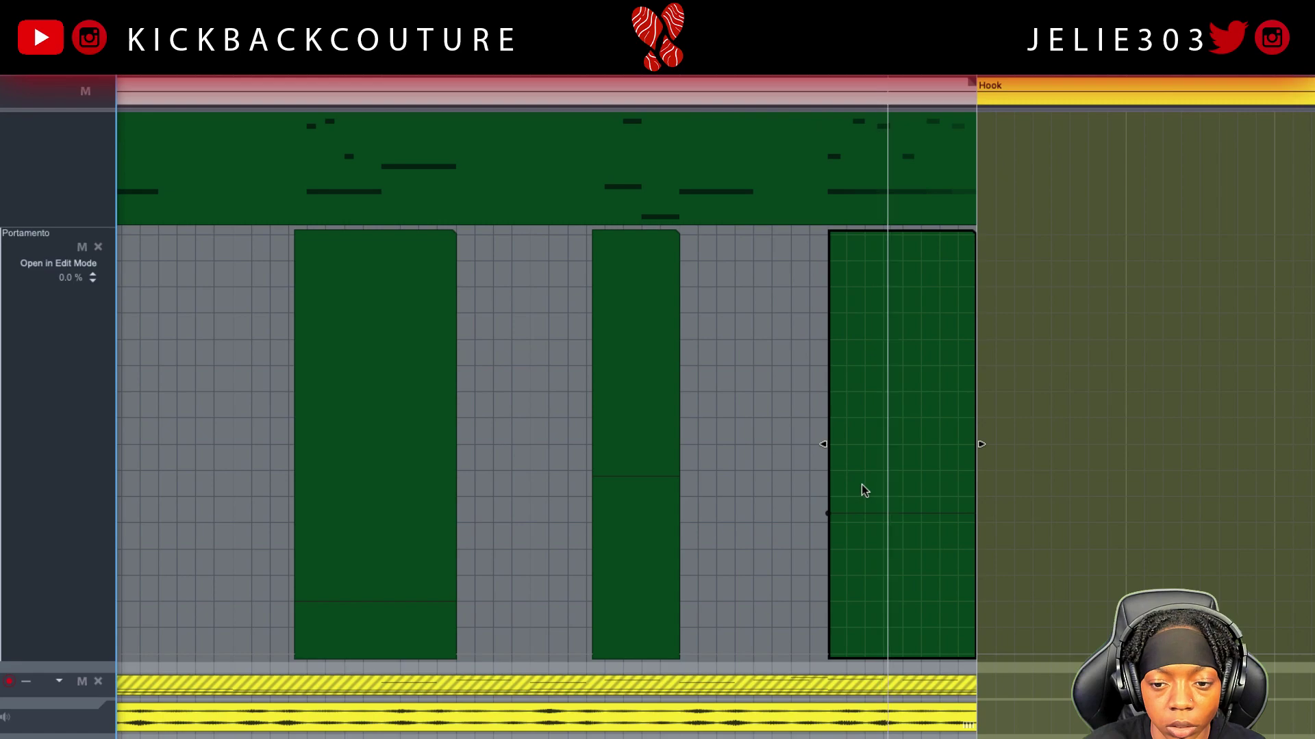
Step: Try a higher value for the bar 8 portamento point during playback and lower it to about the bar 4 point's level
{"action": "left_click_drag", "start_coordinate": [829, 513], "coordinate": [829, 485]}
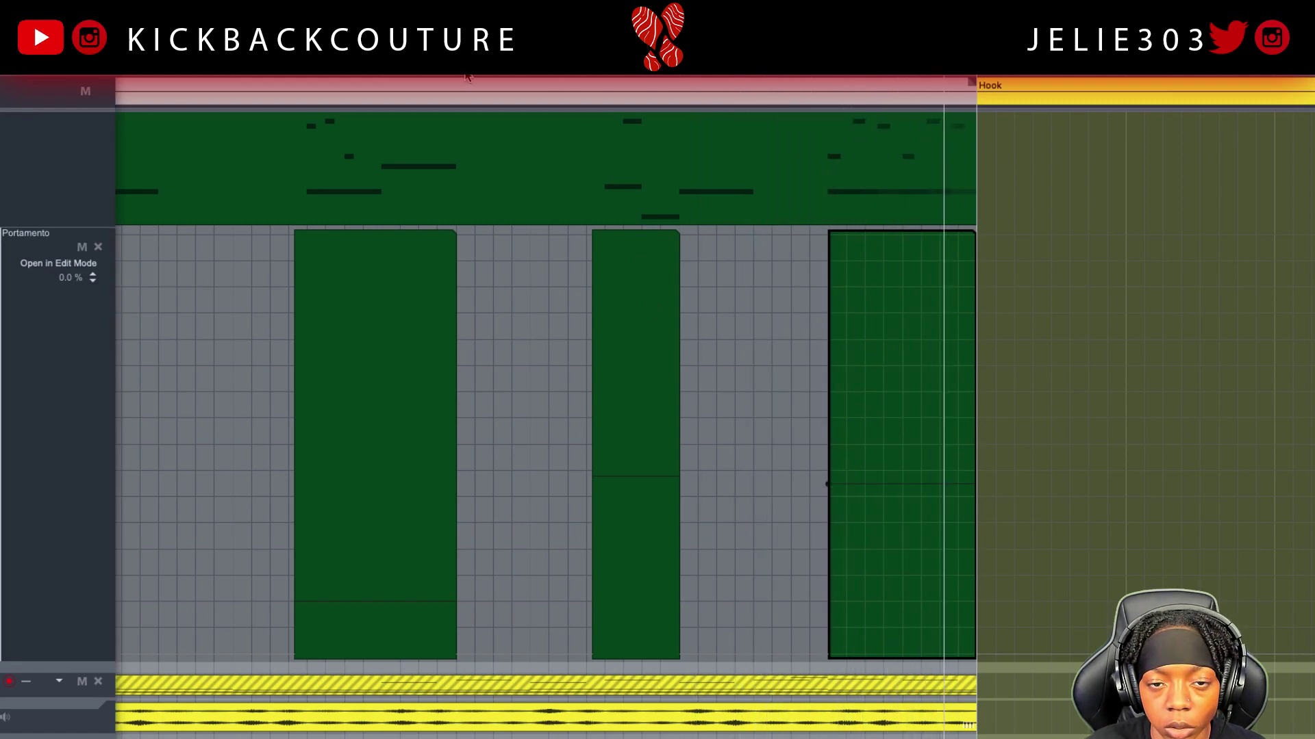
{"action": "left_click", "coordinate": [678, 72], "text": "alt"}
{"action": "left_click_drag", "start_coordinate": [478, 60], "coordinate": [489, 127]}
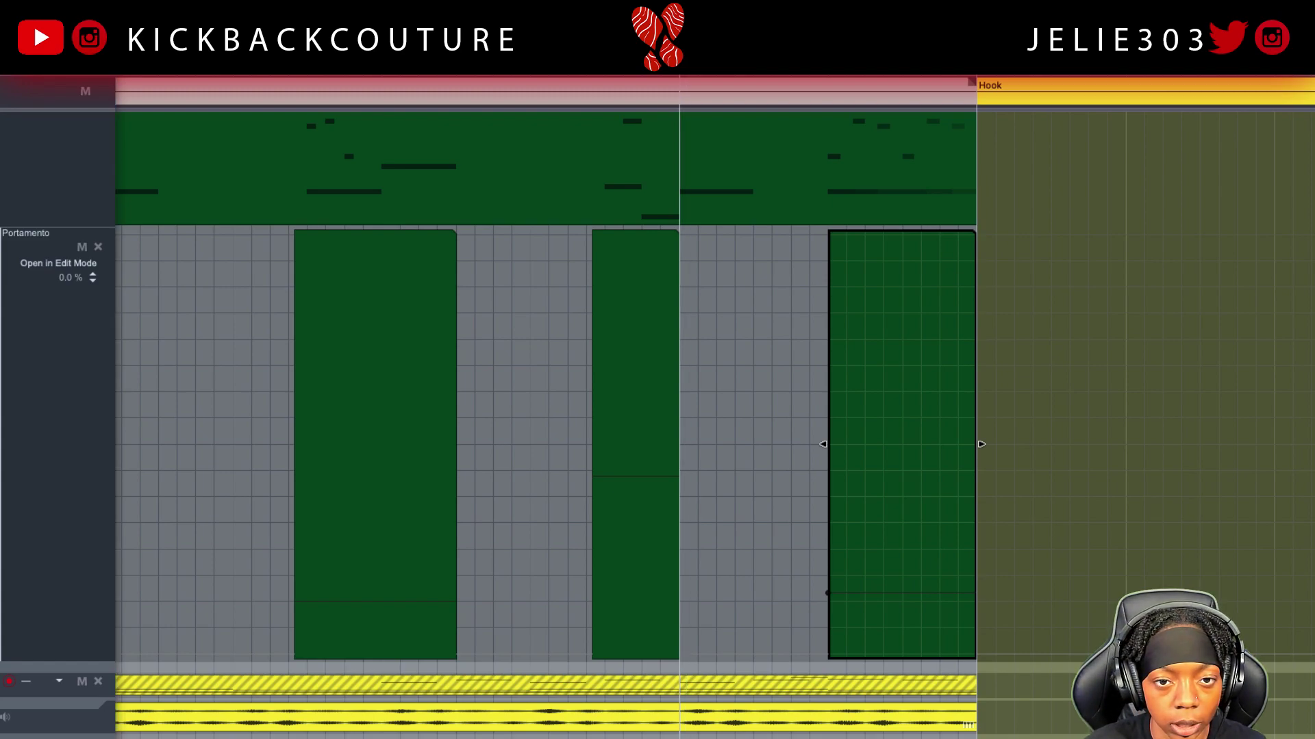
{"action": "key", "text": "w"}
{"action": "key", "text": "w"}
{"action": "key", "text": "w"}
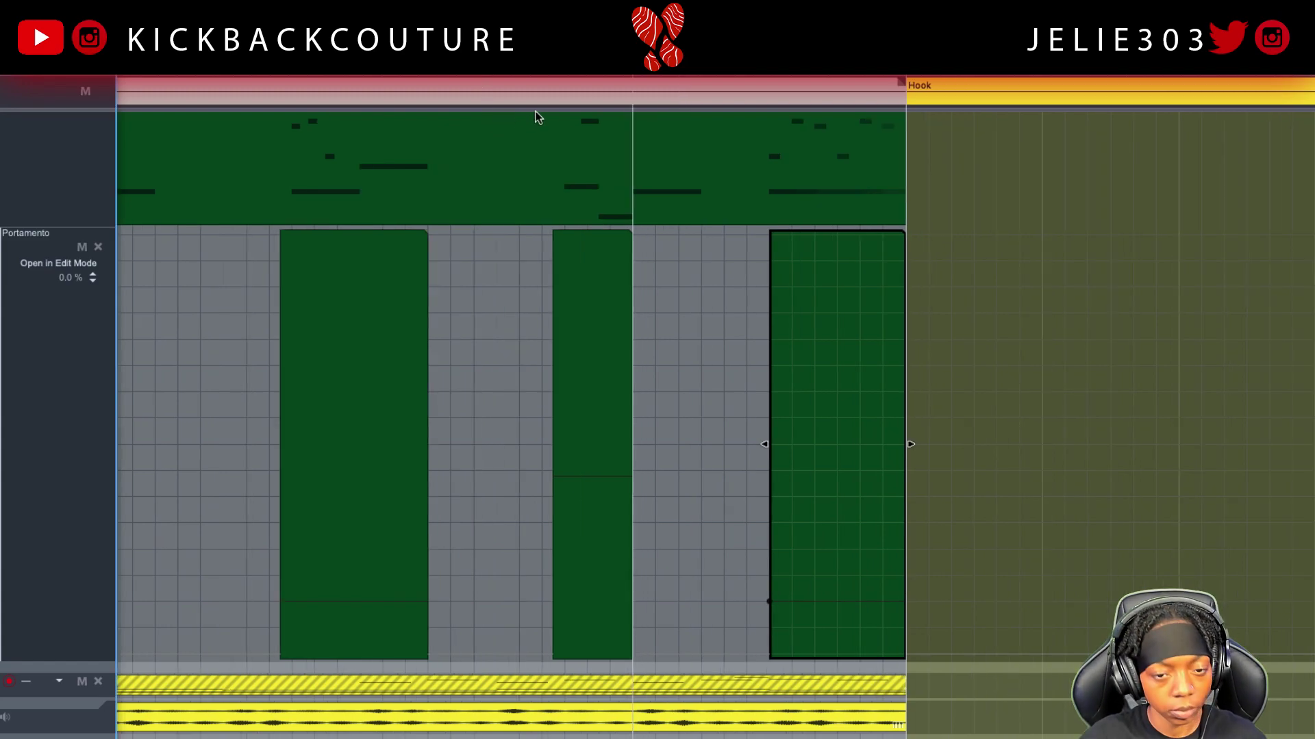
{"action": "scroll", "coordinate": [453, 151], "scroll_direction": "left", "scroll_amount": 3}
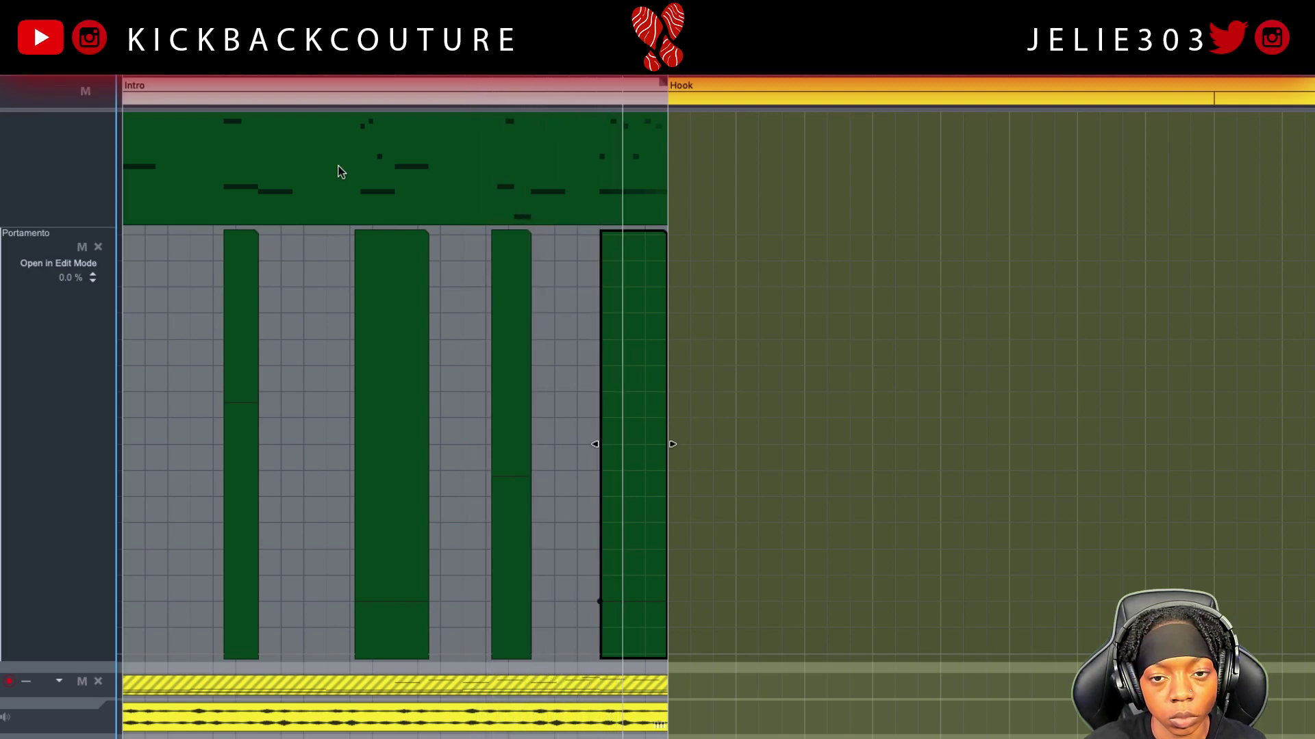
Step: Set the left and right loop locators around the Portamento clip spanning bars 4 and 5 and play the loop
{"action": "left_click", "coordinate": [369, 299]}
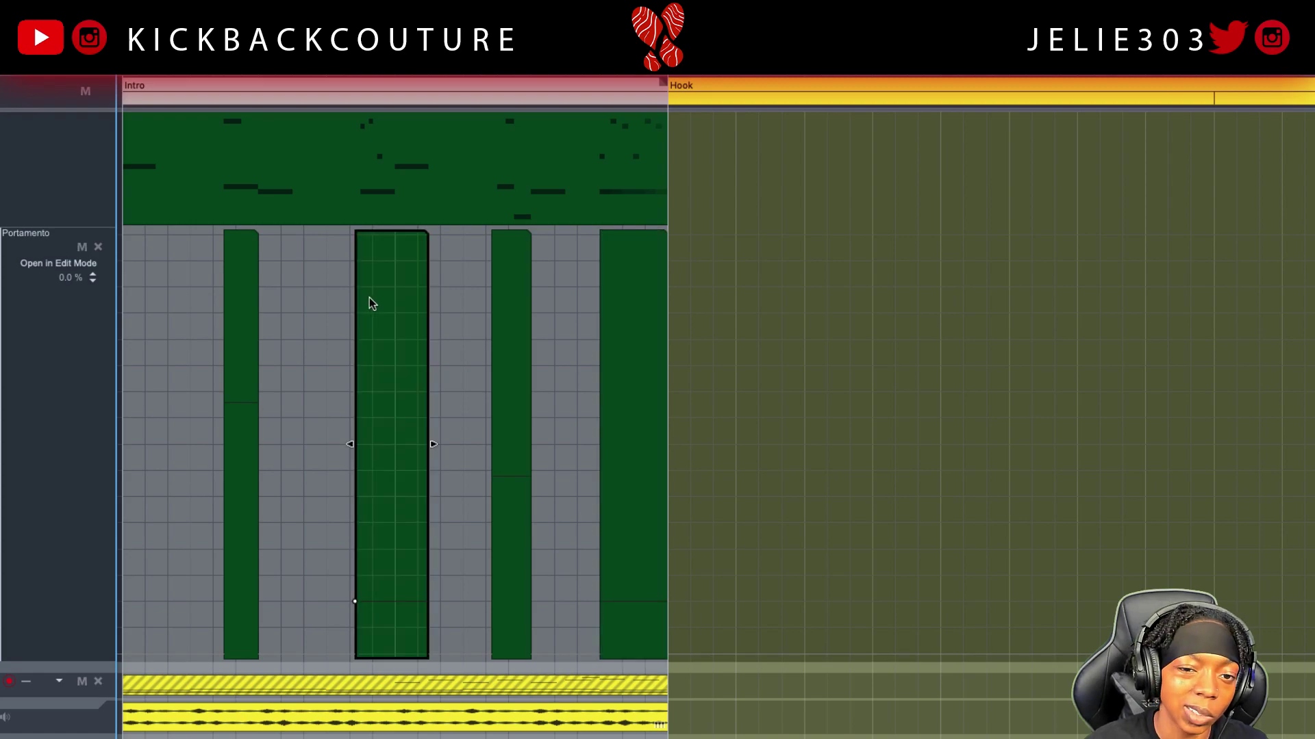
{"action": "left_click", "coordinate": [361, 78]}
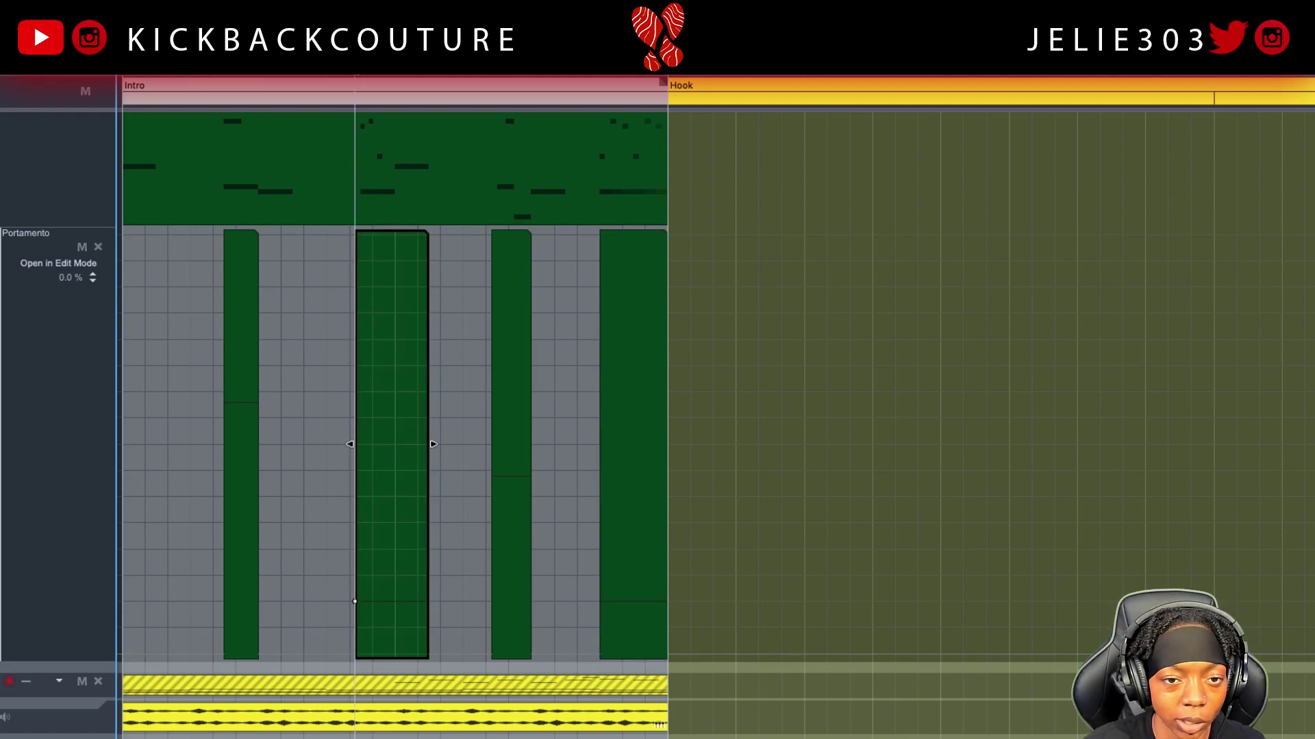
{"action": "left_click", "coordinate": [426, 75], "text": "super"}
{"action": "left_click", "coordinate": [429, 76], "text": "super"}
{"action": "key", "text": "space"}
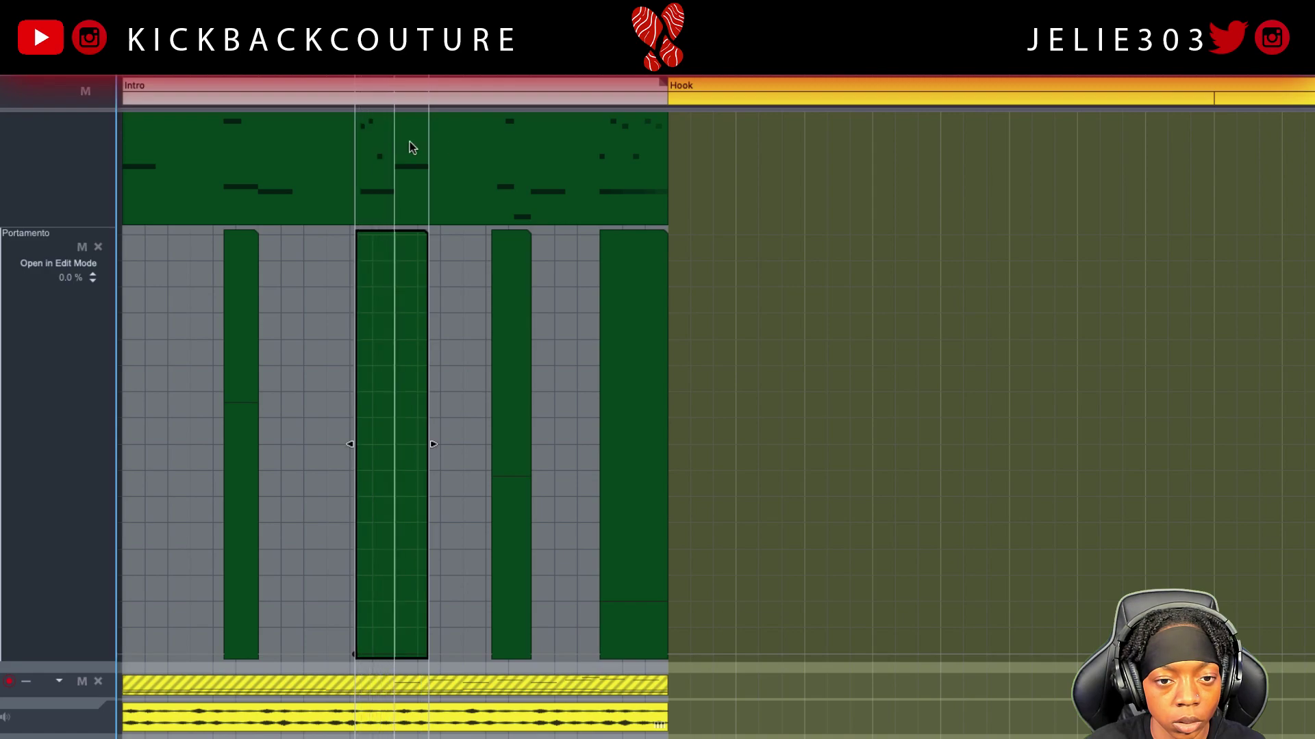
Step: Open the 808 bass note clip above the Portamento lane for note editing
{"action": "double_click", "coordinate": [385, 138]}
{"action": "scroll", "coordinate": [470, 327], "scroll_direction": "down", "scroll_amount": 1}
{"action": "scroll", "coordinate": [474, 316], "scroll_direction": "up", "scroll_amount": 1}
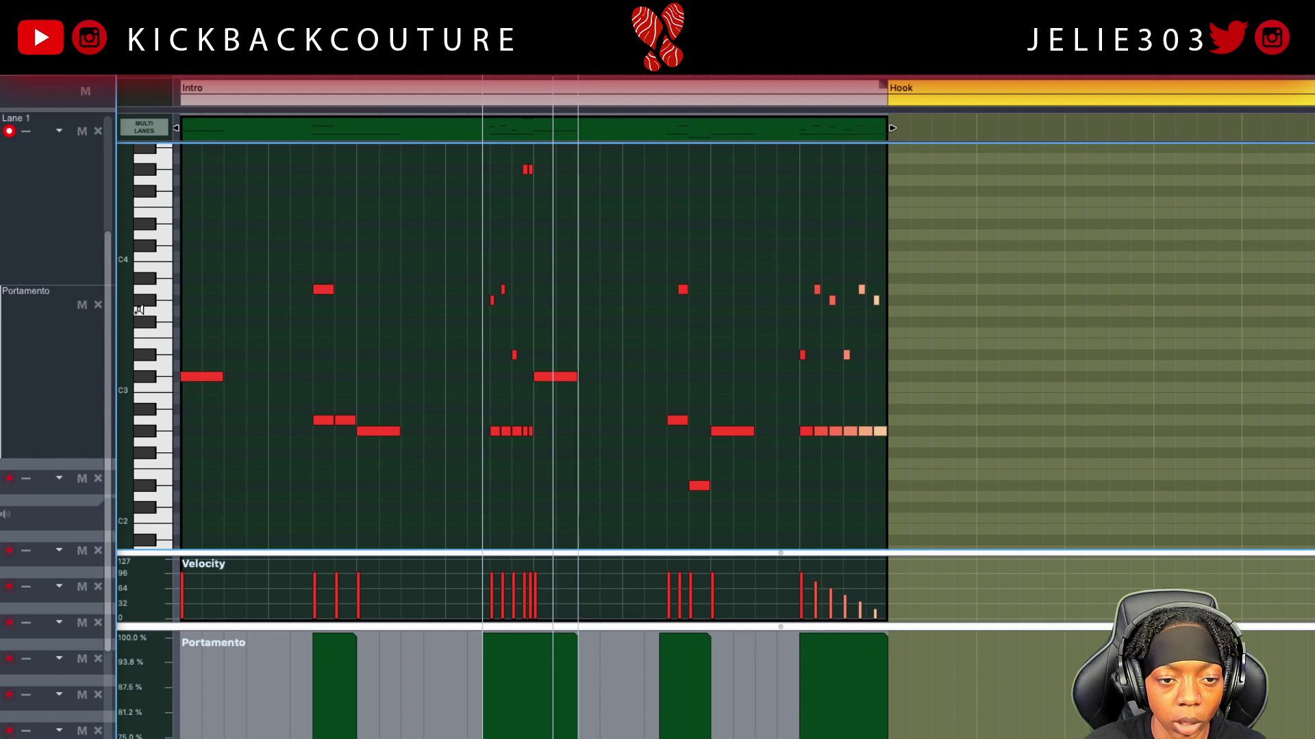